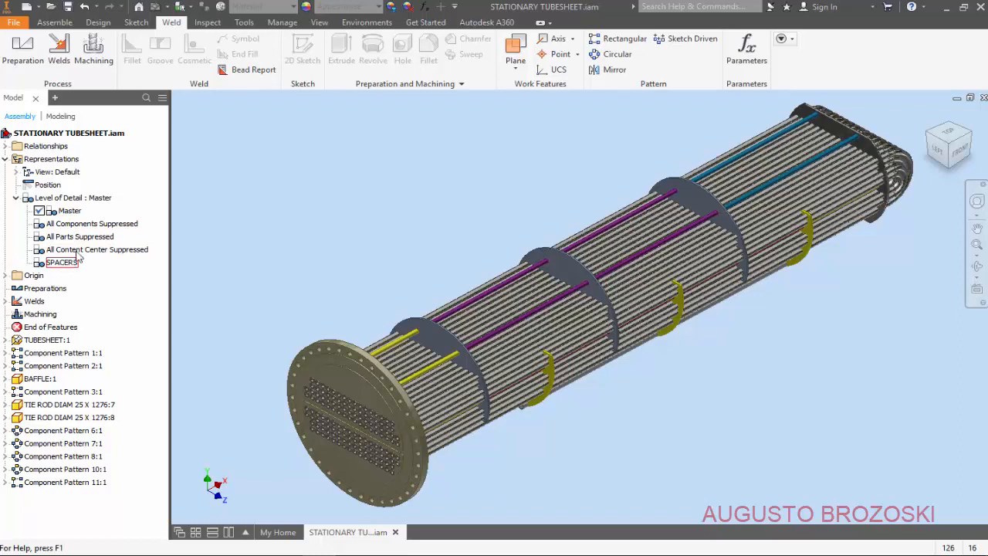
Step: Compare the tubesheet assembly's SPACERS and Master levels of detail by activating them alternately, ending on Master
{"action": "right_click", "coordinate": [57, 266]}
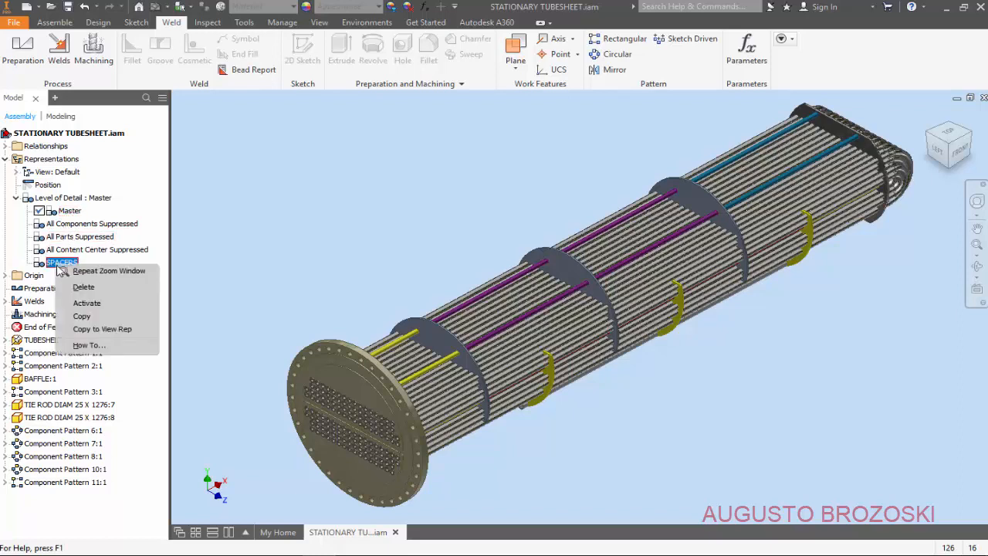
{"action": "left_click", "coordinate": [88, 303]}
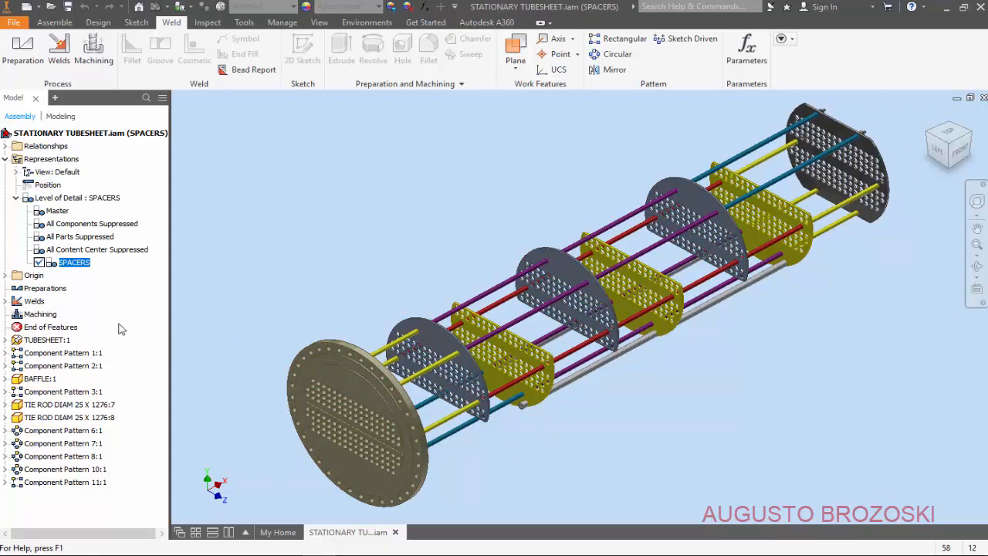
{"action": "right_click", "coordinate": [58, 211]}
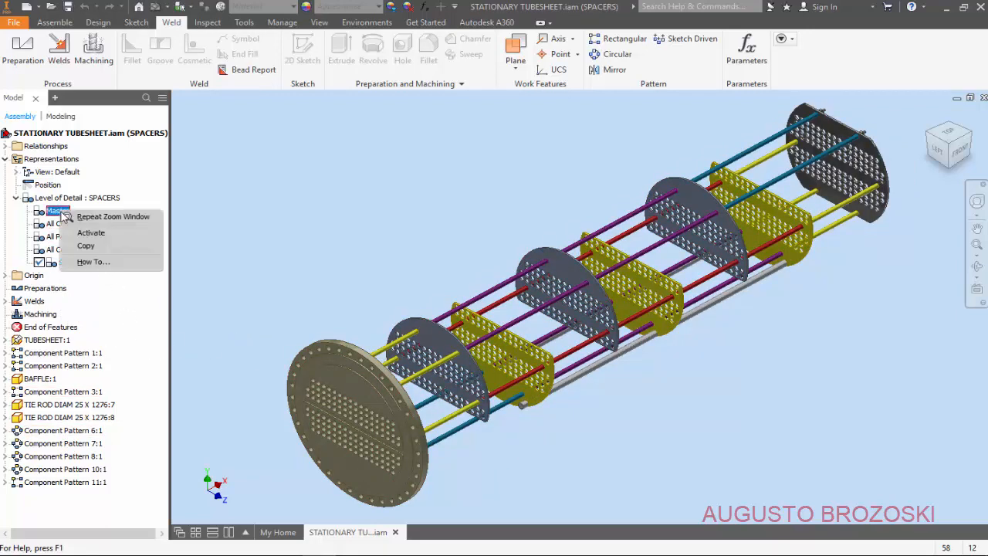
{"action": "left_click", "coordinate": [76, 231]}
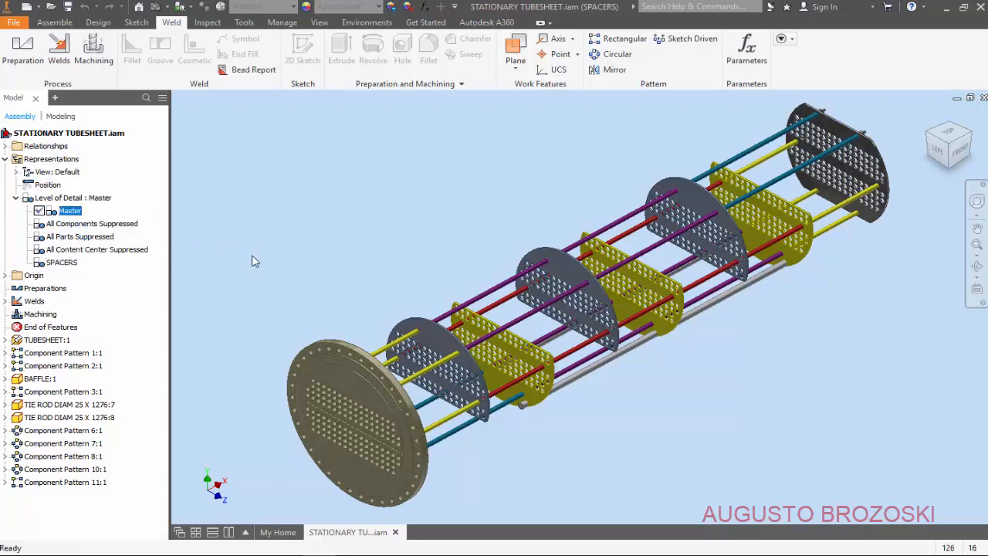
{"action": "right_click", "coordinate": [66, 262]}
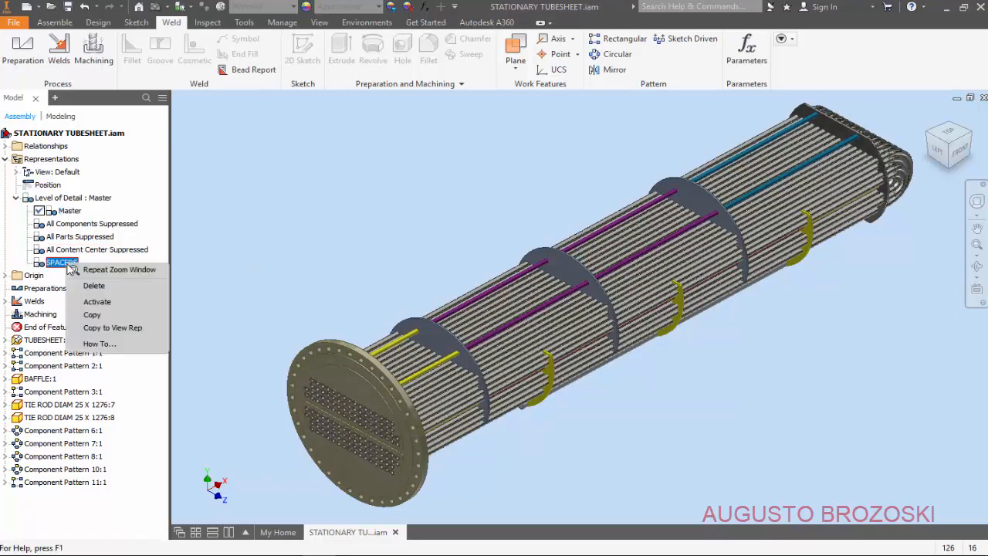
{"action": "left_click", "coordinate": [98, 302]}
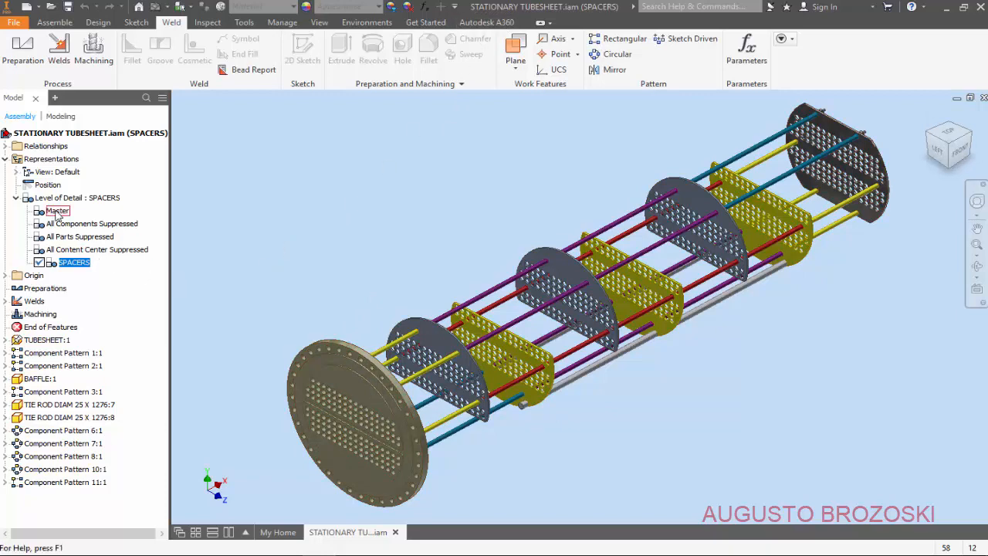
{"action": "right_click", "coordinate": [56, 211]}
{"action": "left_click", "coordinate": [82, 232]}
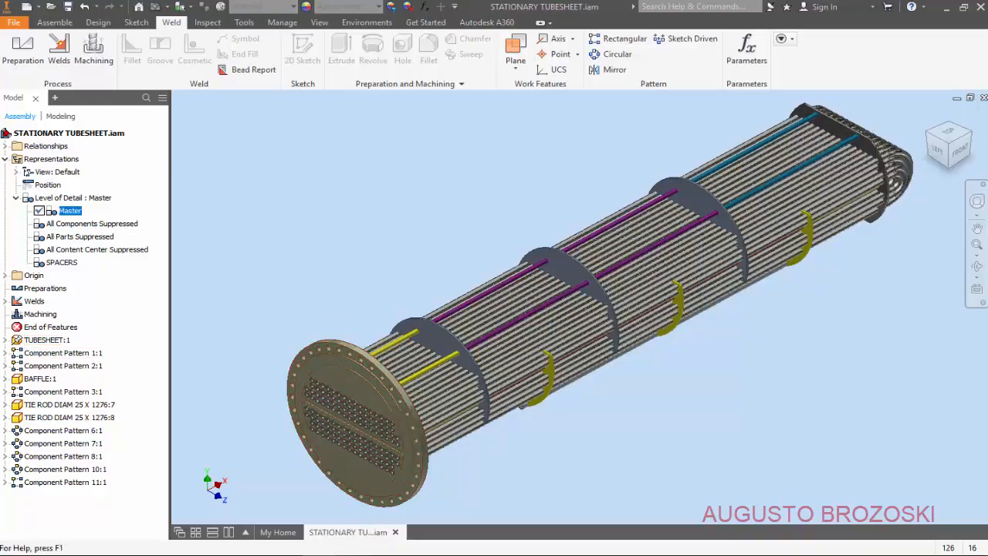
Step: Switch to the heat exchanger PDF in Acrobat Reader and examine the stationary tubesheet, tubesheet and spacers sheets, including the transverse baffle views
{"action": "left_click", "coordinate": [347, 553]}
{"action": "scroll", "coordinate": [494, 318], "scroll_direction": "up", "scroll_amount": 10}
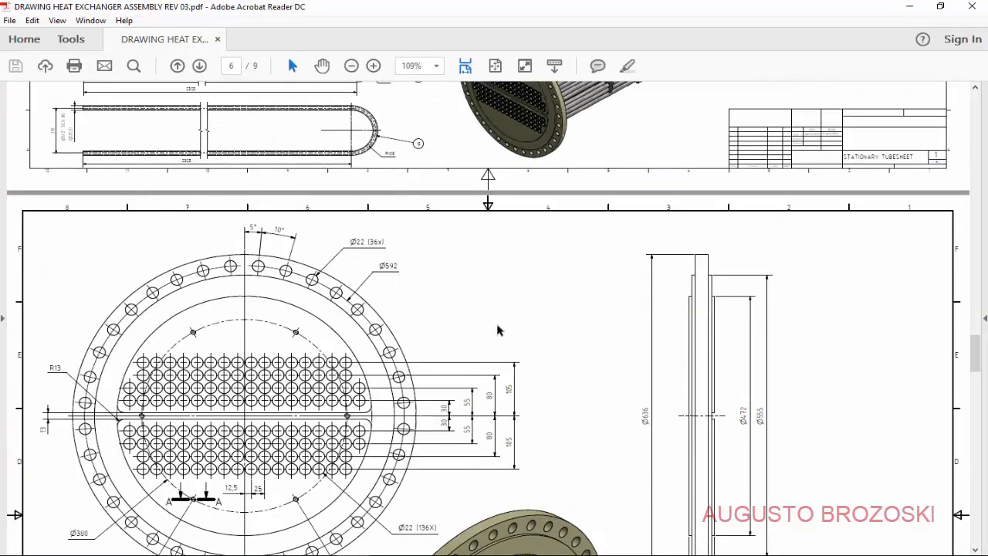
{"action": "scroll", "coordinate": [732, 216], "scroll_direction": "up", "scroll_amount": 3}
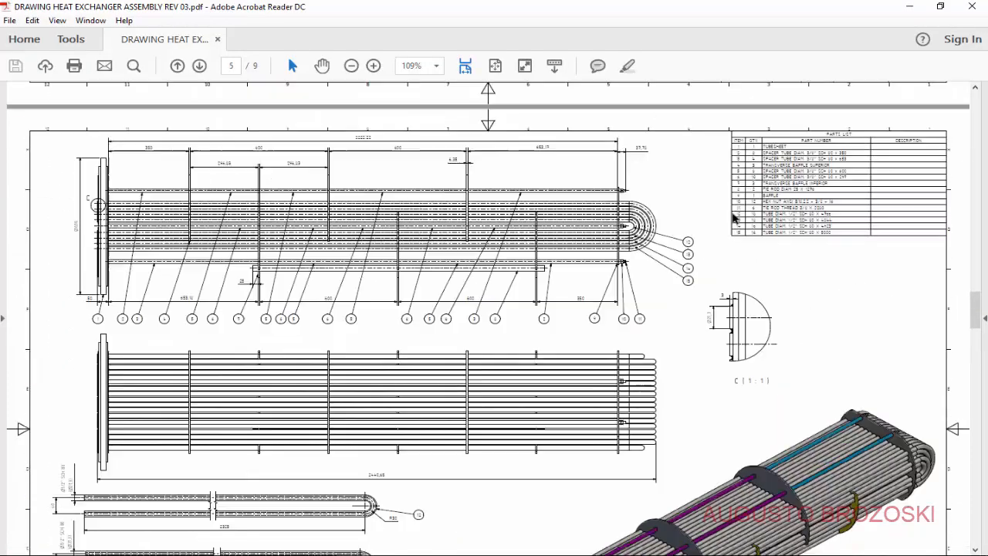
{"action": "scroll", "coordinate": [567, 301], "scroll_direction": "up", "scroll_amount": 3}
{"action": "scroll", "coordinate": [525, 337], "scroll_direction": "down", "scroll_amount": 5}
{"action": "scroll", "coordinate": [514, 345], "scroll_direction": "down", "scroll_amount": 10}
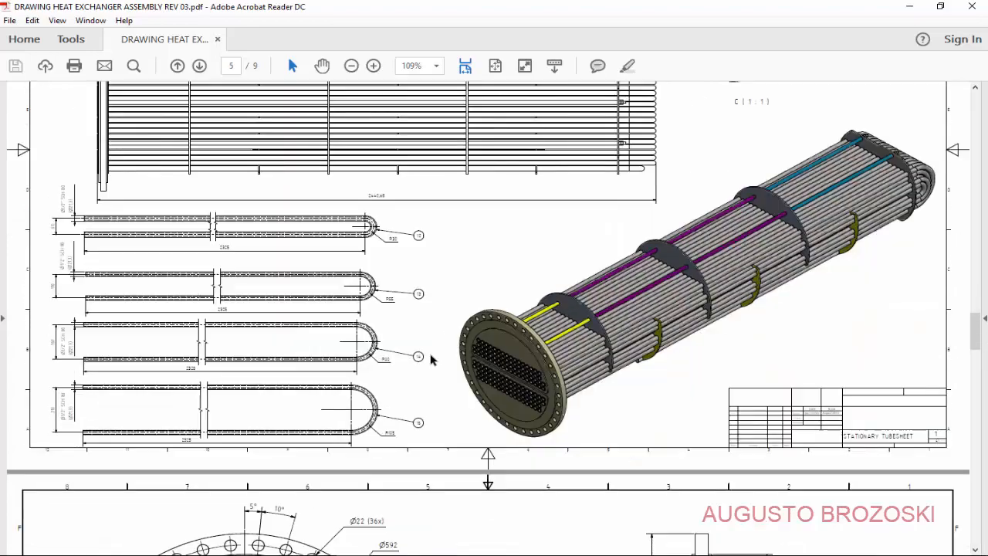
{"action": "scroll", "coordinate": [366, 344], "scroll_direction": "down", "scroll_amount": 2}
{"action": "scroll", "coordinate": [366, 344], "scroll_direction": "down", "scroll_amount": 15}
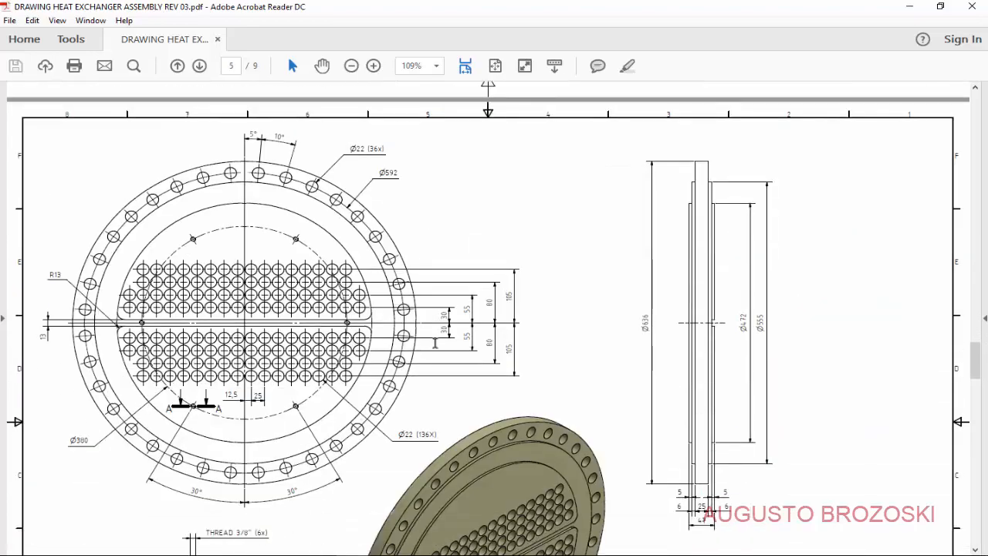
{"action": "scroll", "coordinate": [458, 357], "scroll_direction": "down", "scroll_amount": 7}
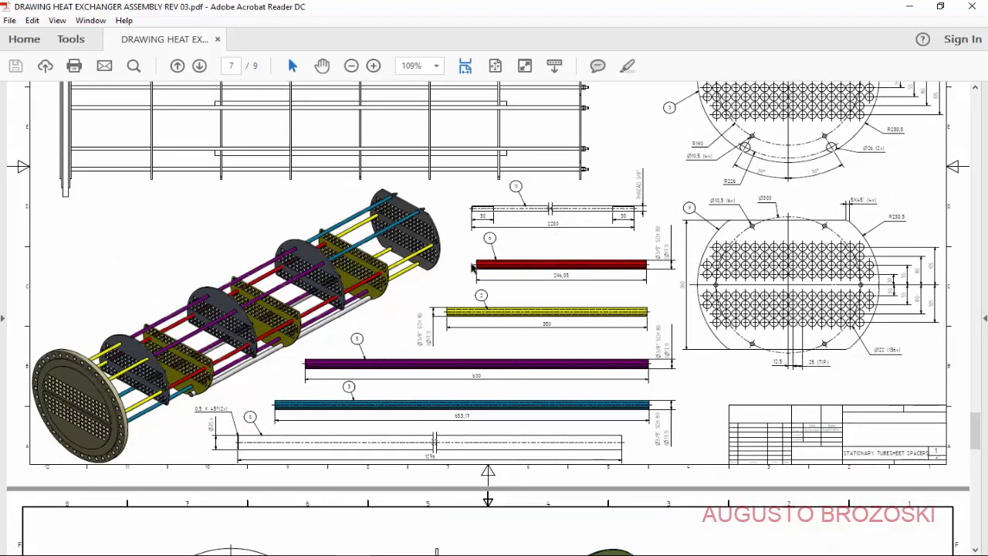
{"action": "left_click", "coordinate": [909, 7]}
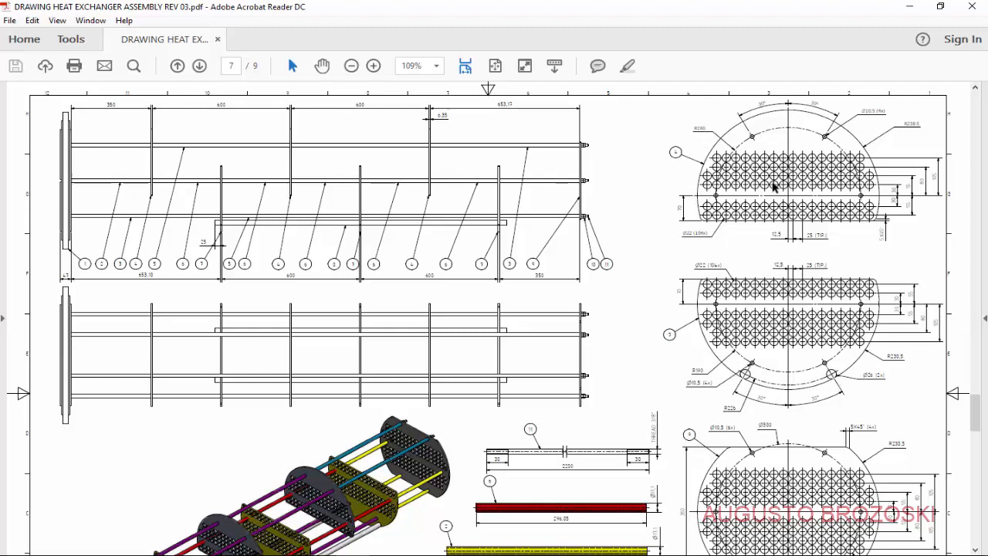
{"action": "left_click", "coordinate": [909, 11]}
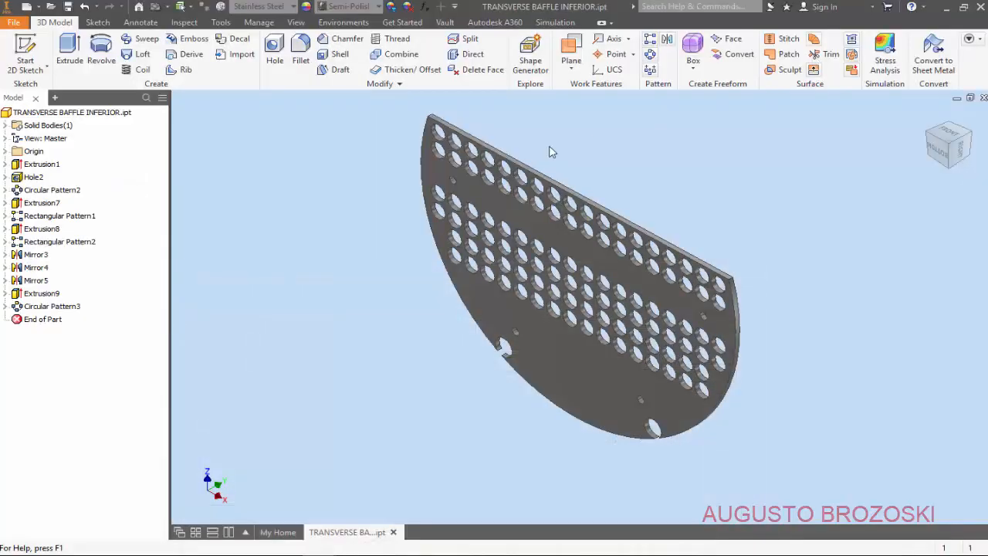
Step: Save the inferior baffle part under the new name TRANSVERSE BAFFLE SUPERIOR.ipt in the Heat Exchanger Video folder
{"action": "left_click", "coordinate": [16, 23]}
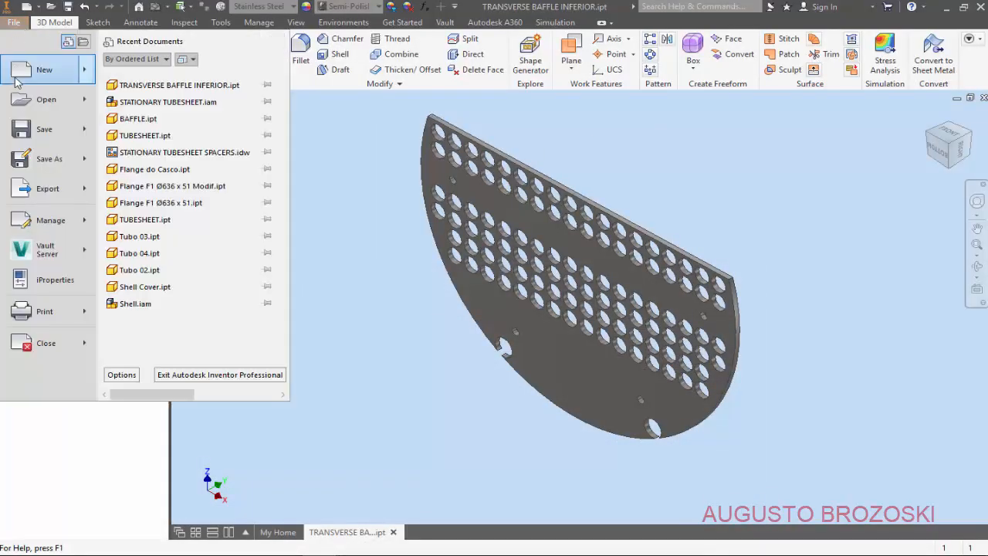
{"action": "left_click", "coordinate": [334, 283]}
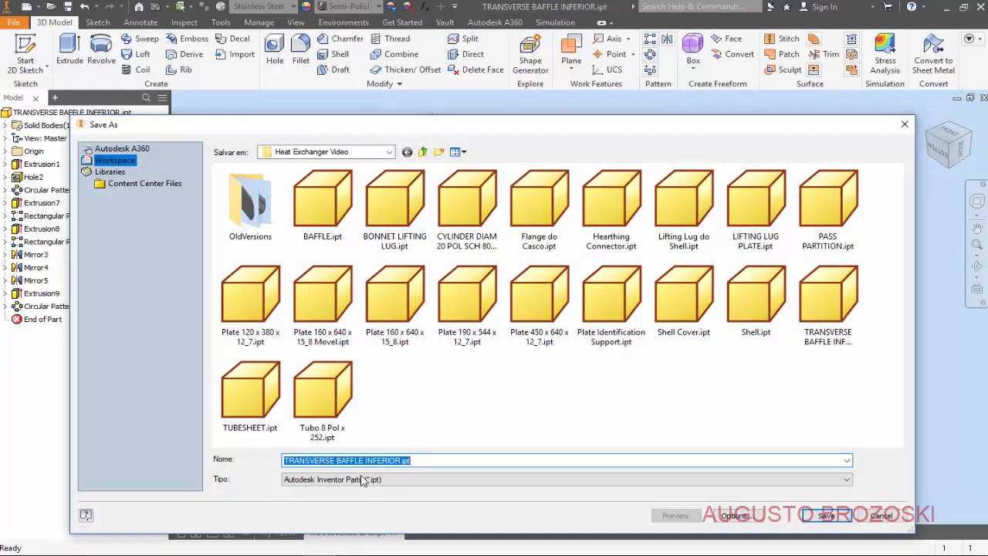
{"action": "left_click", "coordinate": [384, 460]}
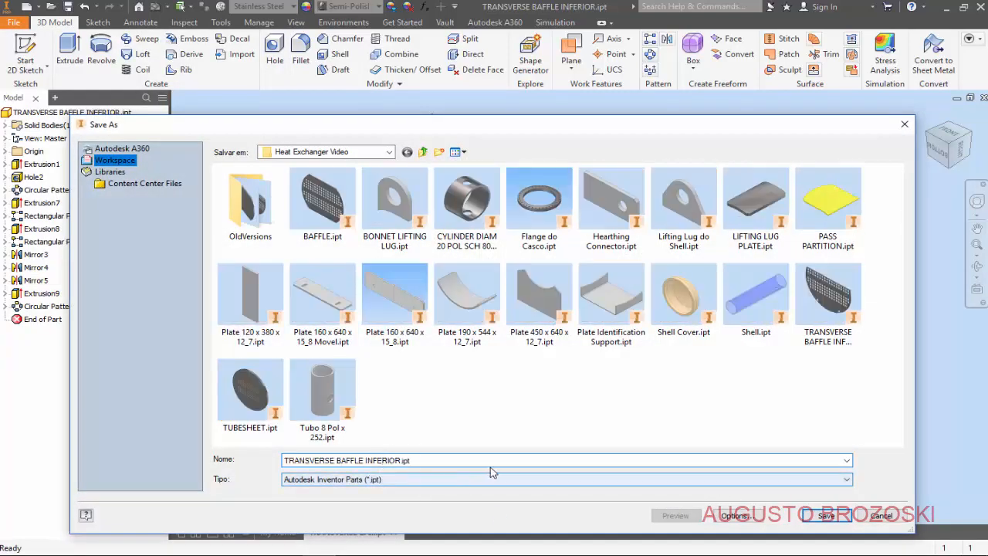
{"action": "key", "text": "BackSpace"}
{"action": "key", "text": "BackSpace"}
{"action": "key", "text": "BackSpace"}
{"action": "key", "text": "BackSpace"}
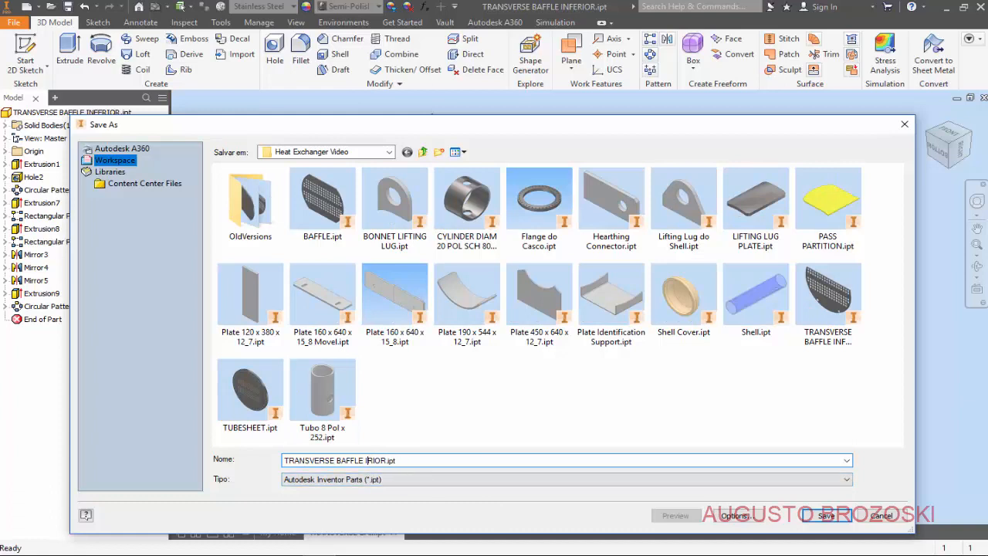
{"action": "type", "text": "SUPE"}
{"action": "left_click", "coordinate": [826, 516]}
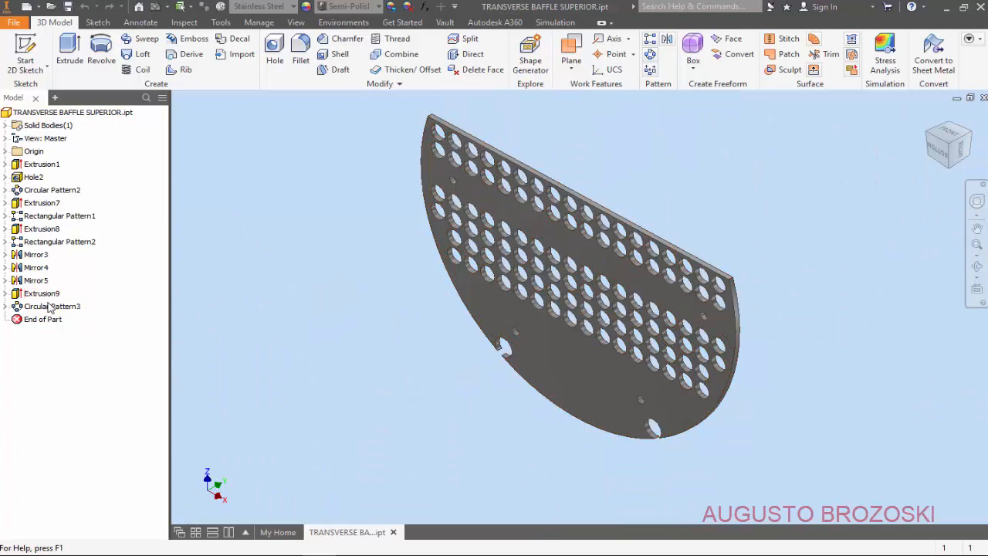
Step: Delete Circular Pattern3 and the Extrusion9 hole together with its consumed sketch, and save the superior baffle part
{"action": "right_click", "coordinate": [60, 309]}
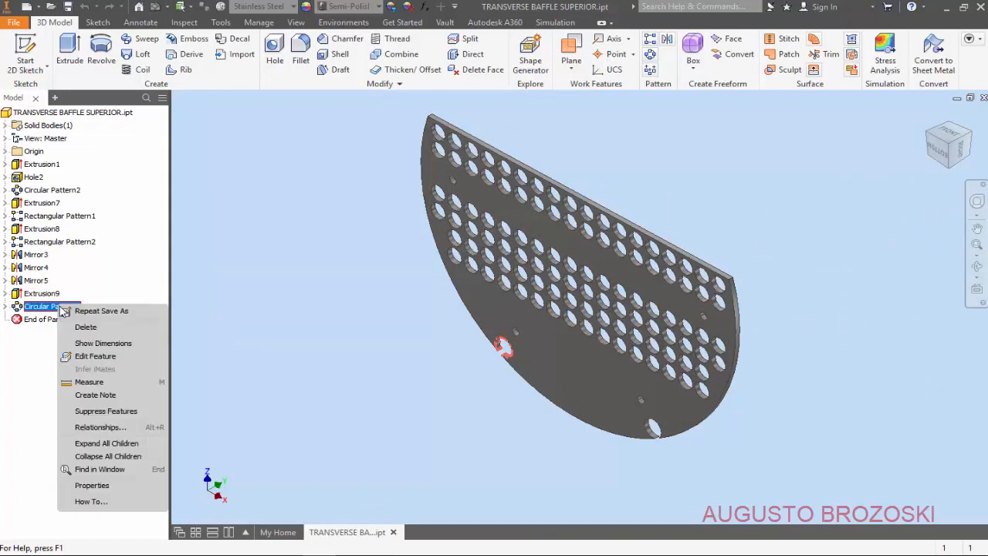
{"action": "left_click", "coordinate": [90, 328]}
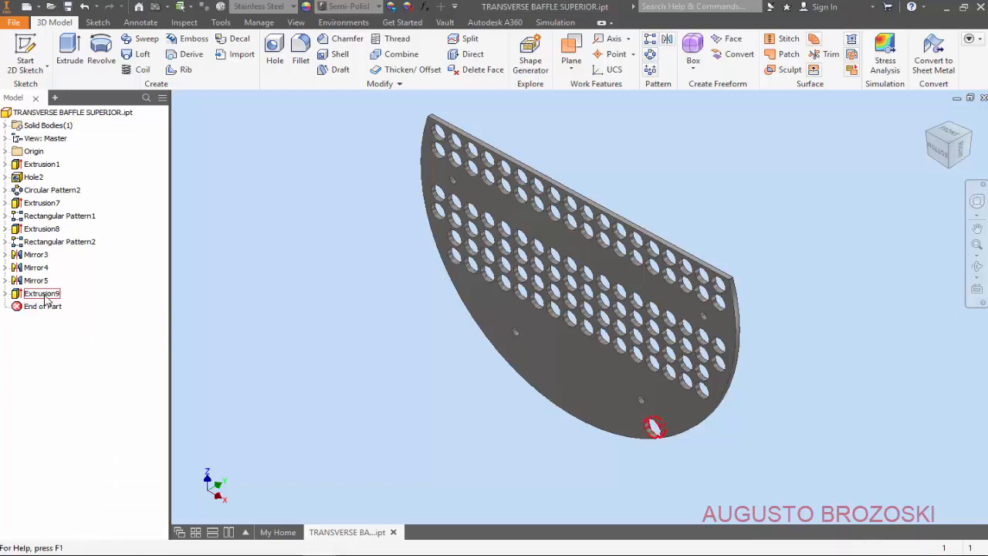
{"action": "right_click", "coordinate": [46, 296]}
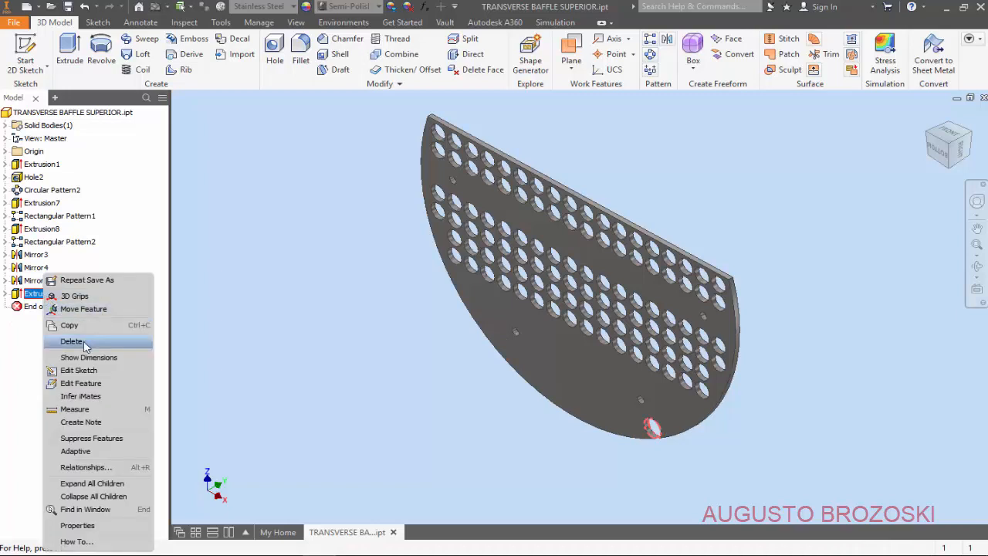
{"action": "left_click", "coordinate": [71, 342]}
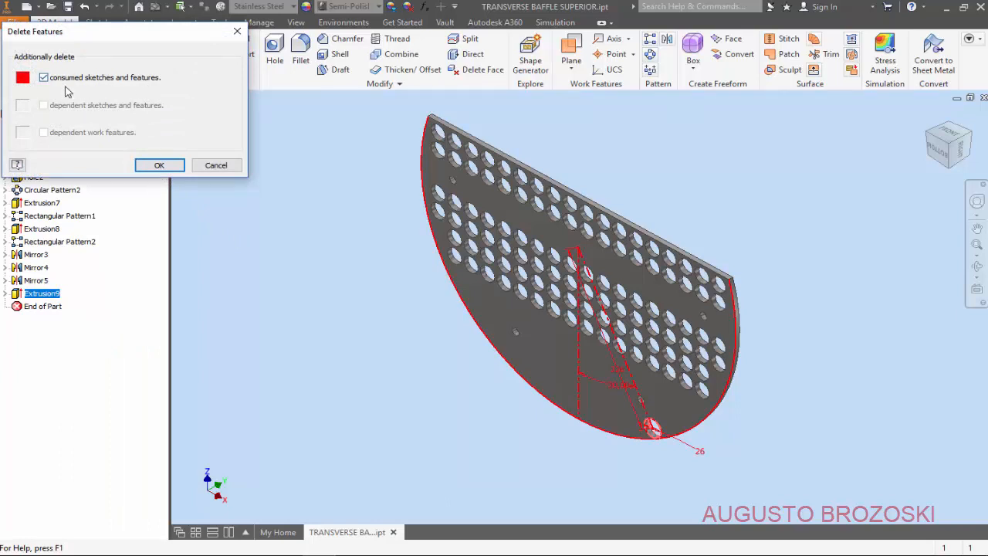
{"action": "left_click", "coordinate": [160, 165]}
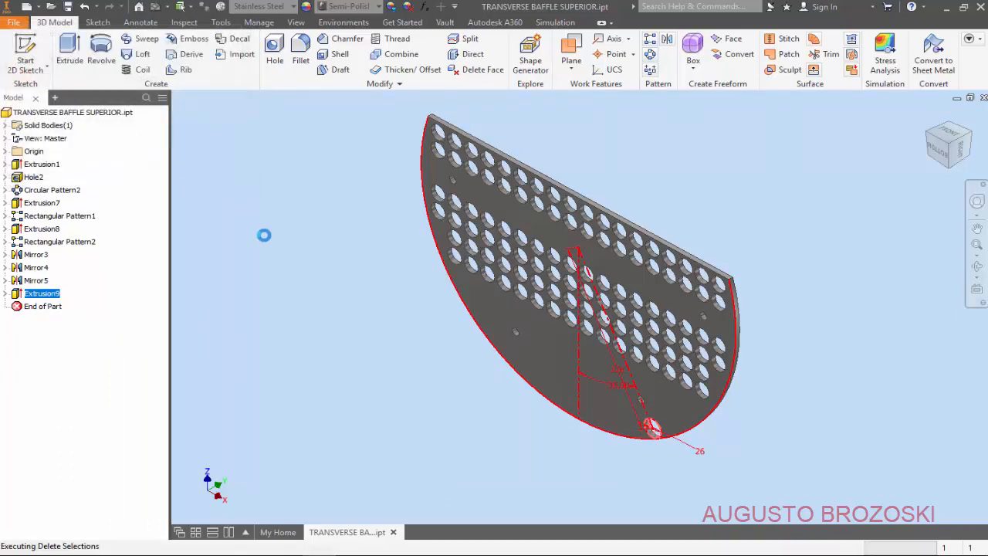
{"action": "left_click", "coordinate": [68, 6]}
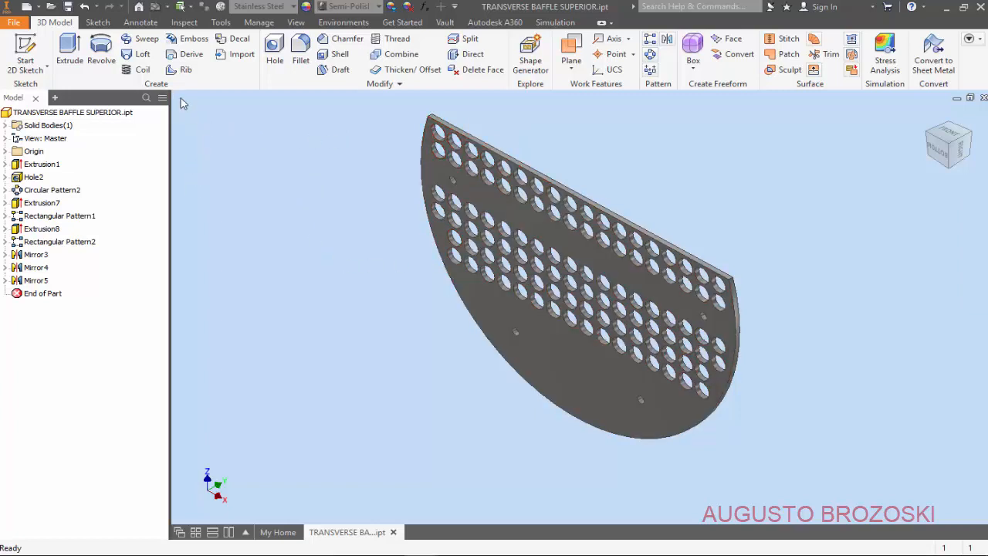
Step: Switch to the PDF drawing and examine the stationary tubesheet sheet on page 5 at 150% zoom, including its dimensions and parts list
{"action": "left_click", "coordinate": [358, 554]}
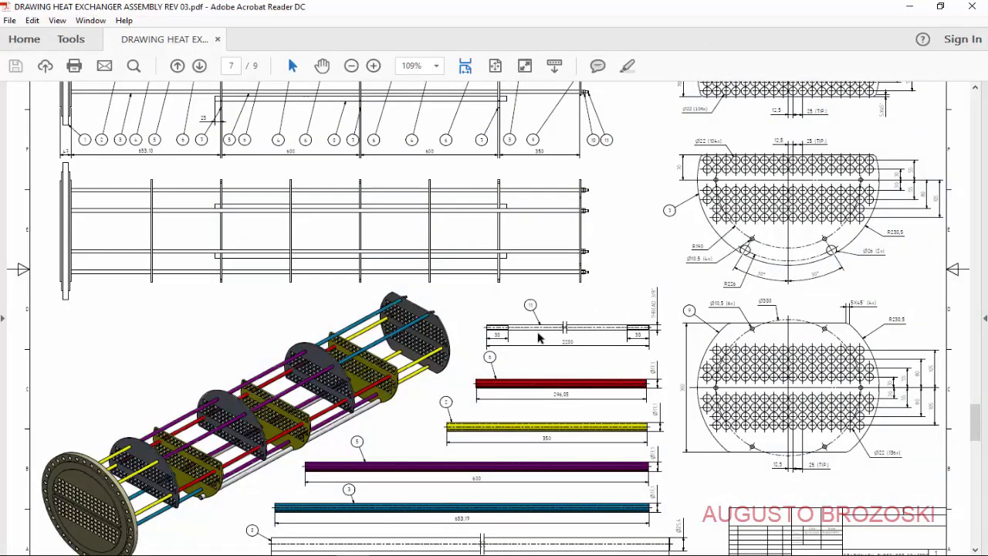
{"action": "scroll", "coordinate": [569, 264], "scroll_direction": "up", "scroll_amount": 15}
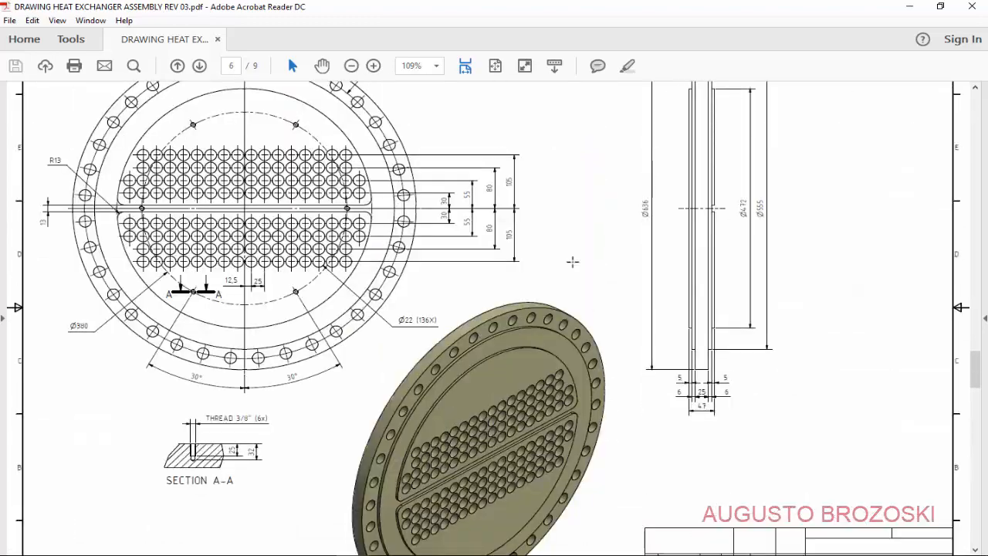
{"action": "scroll", "coordinate": [574, 267], "scroll_direction": "up", "scroll_amount": 12}
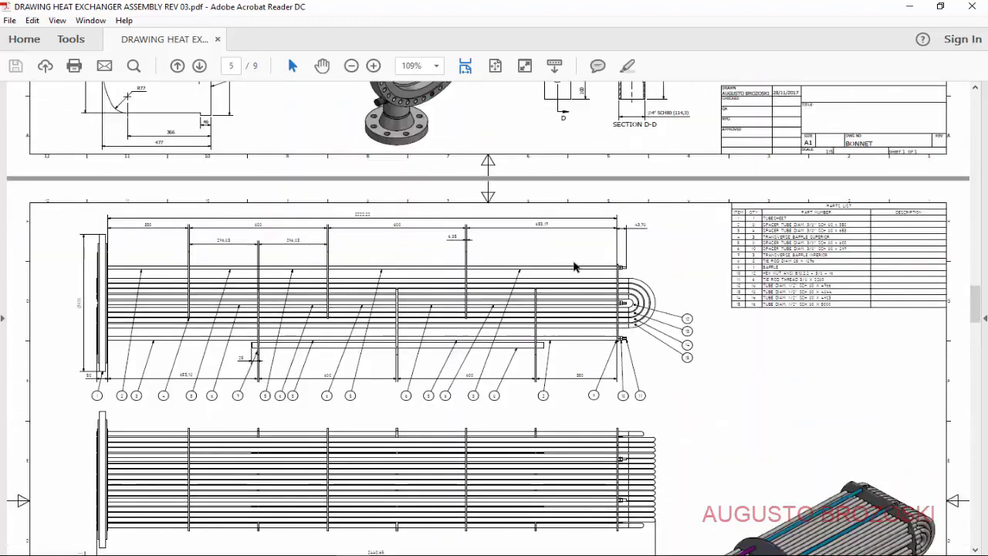
{"action": "left_click", "coordinate": [374, 65]}
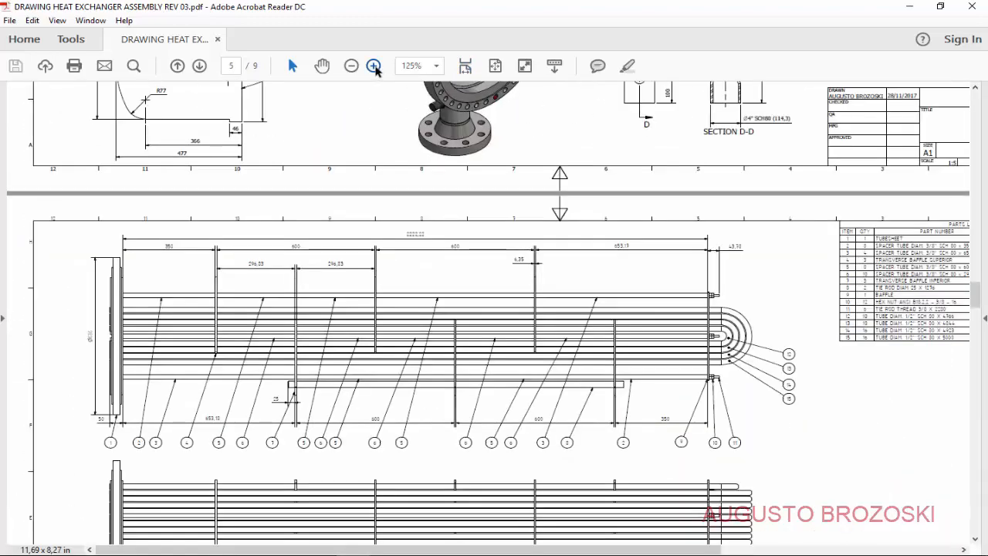
{"action": "left_click", "coordinate": [373, 65]}
{"action": "scroll", "coordinate": [449, 331], "scroll_direction": "down", "scroll_amount": 5}
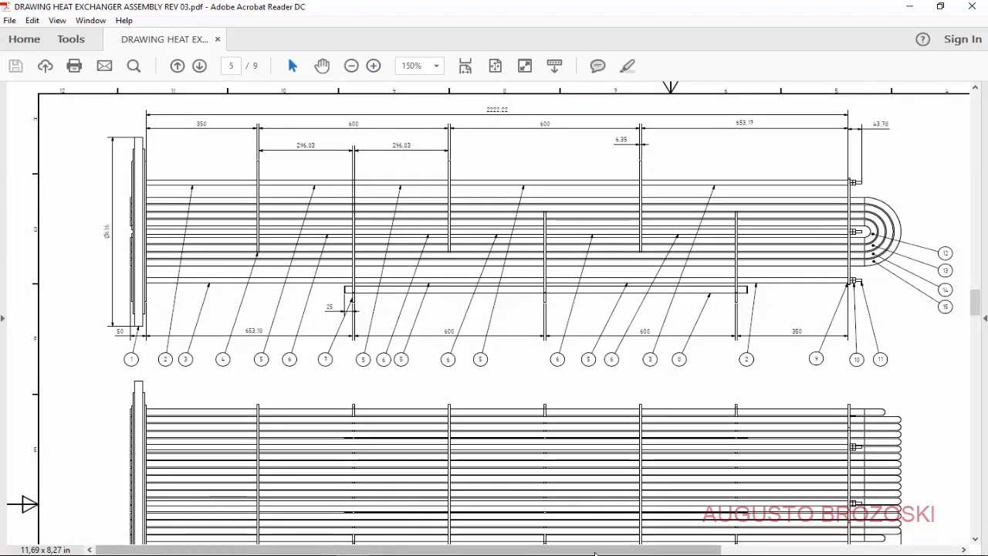
{"action": "left_click_drag", "start_coordinate": [618, 550], "coordinate": [843, 550]}
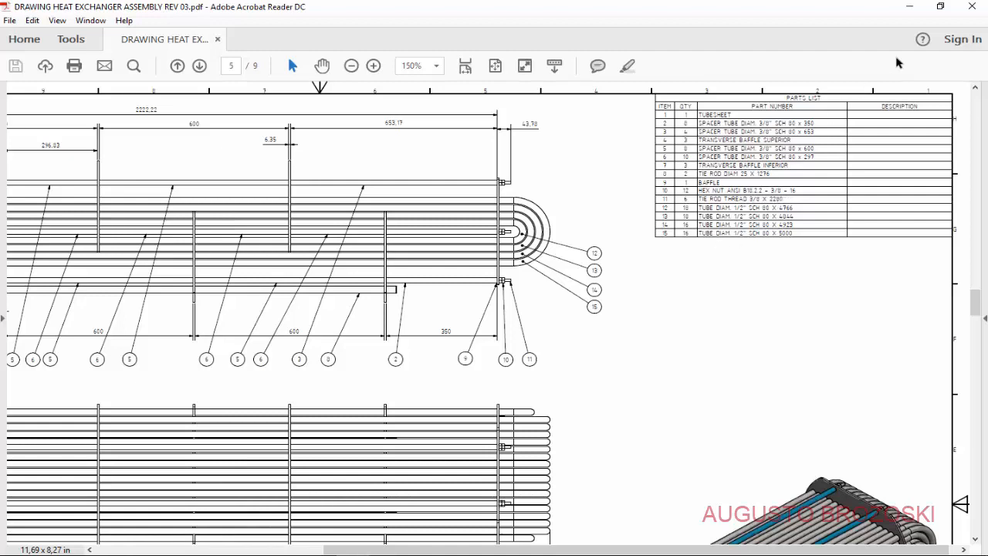
{"action": "left_click", "coordinate": [908, 7]}
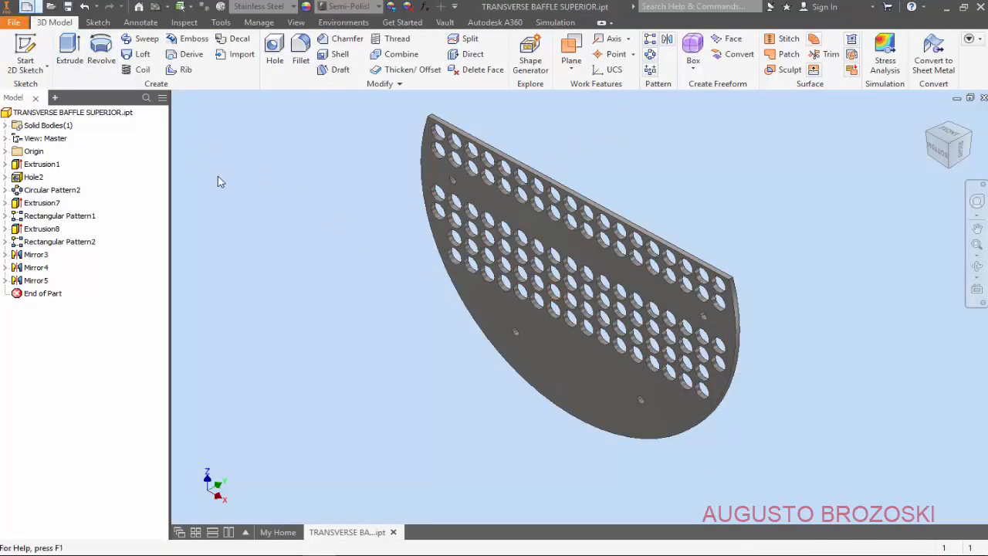
Step: Create a new part file from the metric Standard (mm).ipt template
{"action": "key", "text": "ctrl+n"}
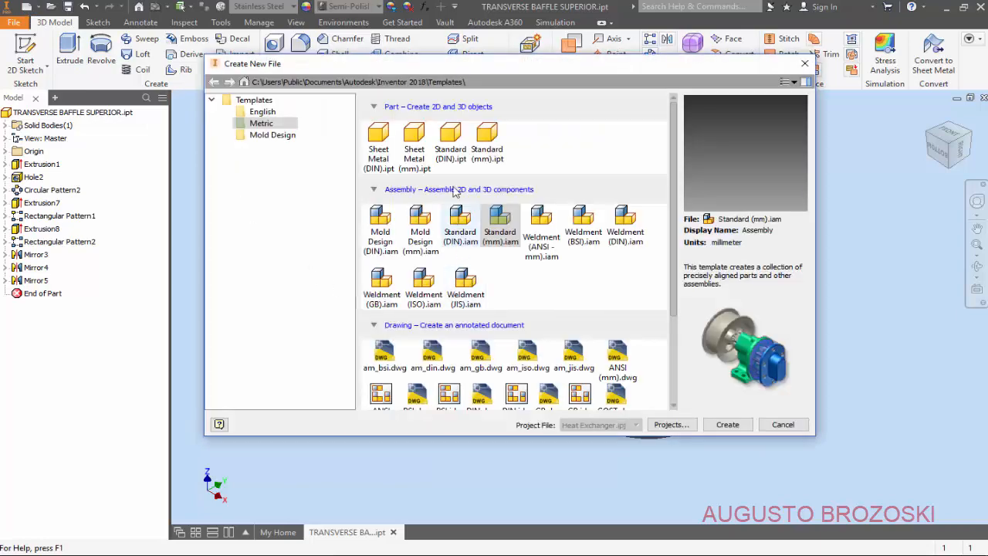
{"action": "left_click", "coordinate": [487, 141]}
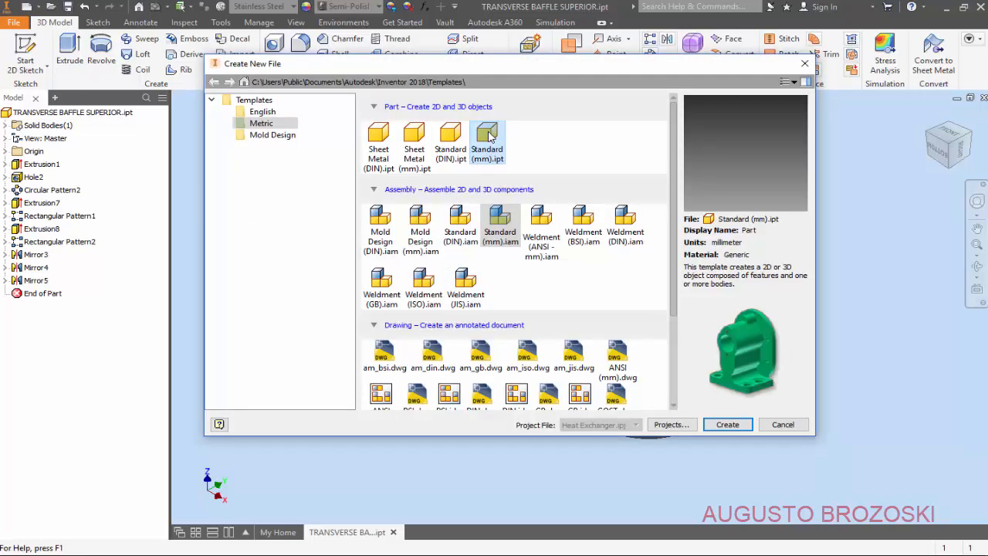
{"action": "left_click", "coordinate": [724, 424]}
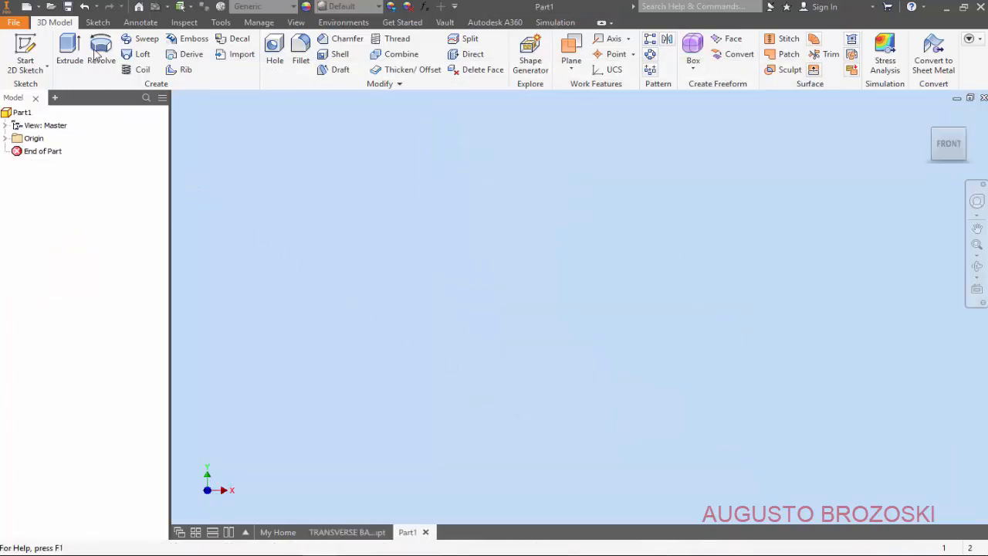
Step: Save the new part as TIE ROD THREAD 3_8 X 2280 in the Heat Exchanger Video folder
{"action": "left_click", "coordinate": [68, 7]}
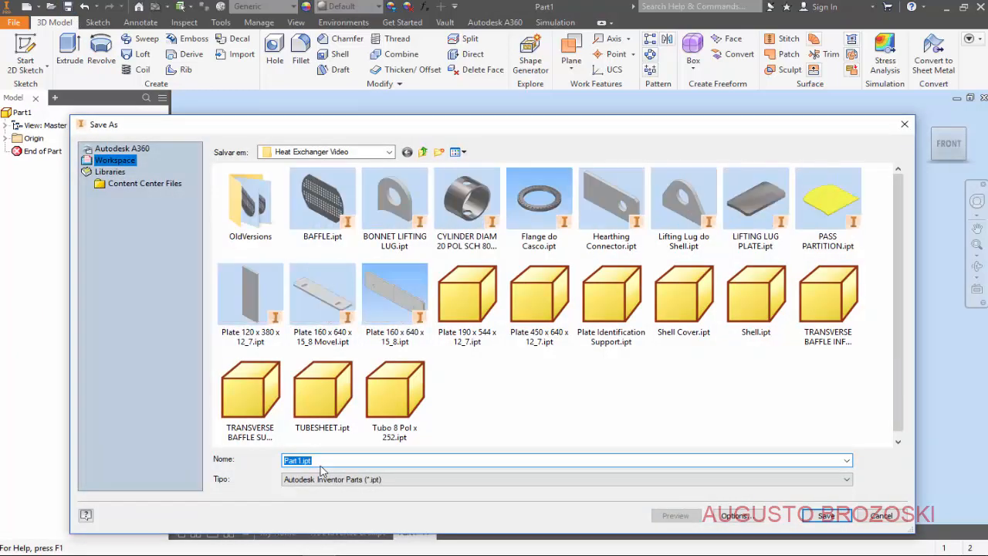
{"action": "type", "text": "TIE ROD THREAD 3_8 X 2280"}
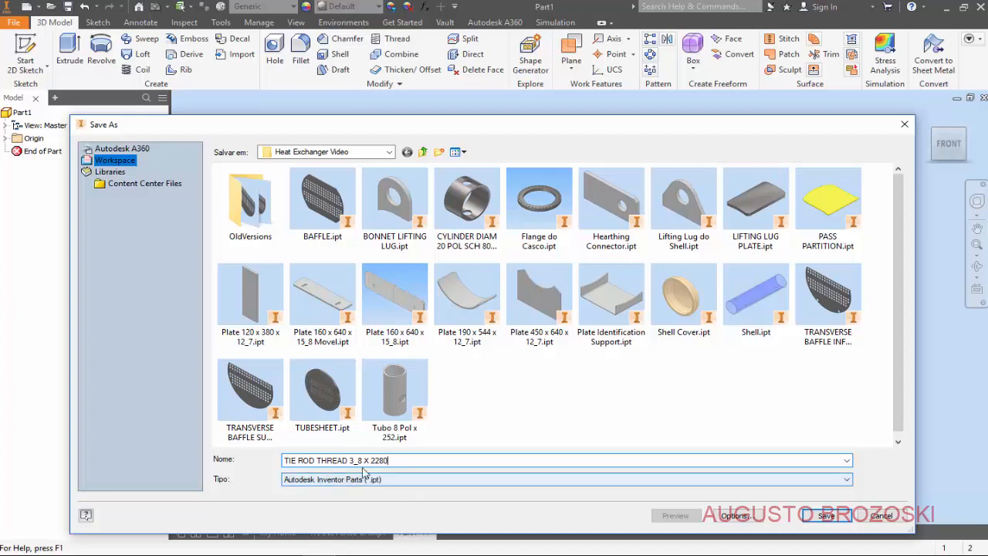
{"action": "left_click", "coordinate": [827, 515]}
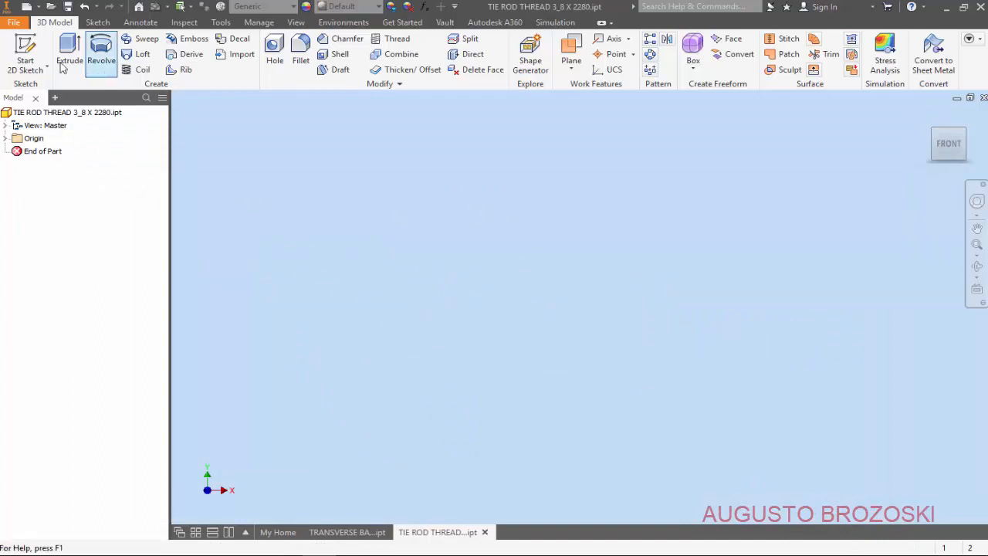
Step: Start a sketch on the horizontal XZ origin plane and draw a circle about 13.1 mm in diameter centred on the origin
{"action": "left_click", "coordinate": [25, 48]}
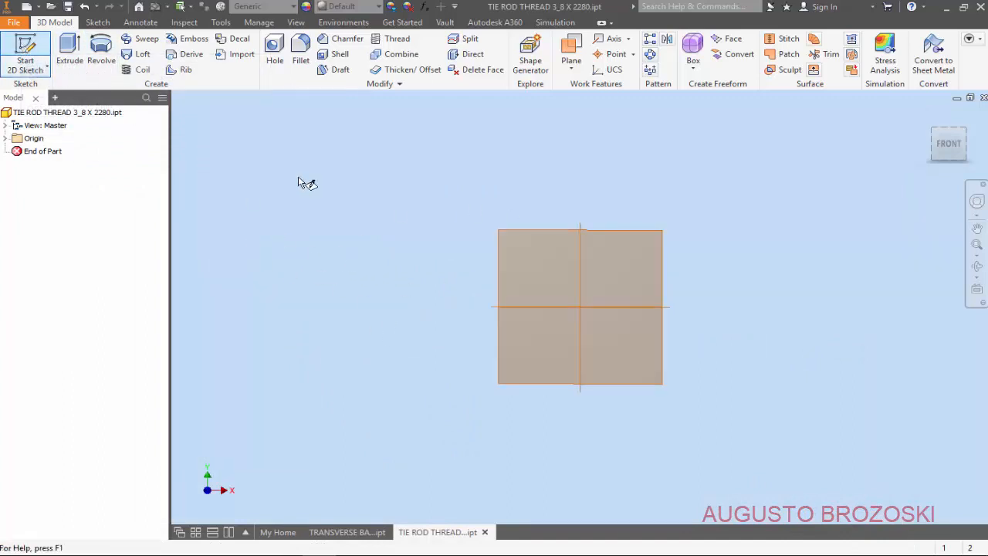
{"action": "left_click", "coordinate": [928, 115]}
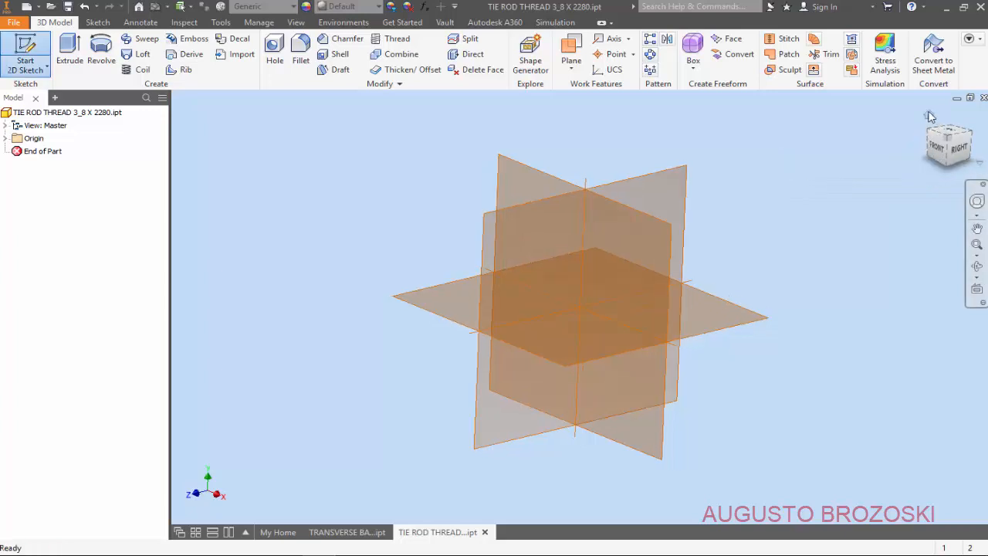
{"action": "left_click", "coordinate": [514, 188]}
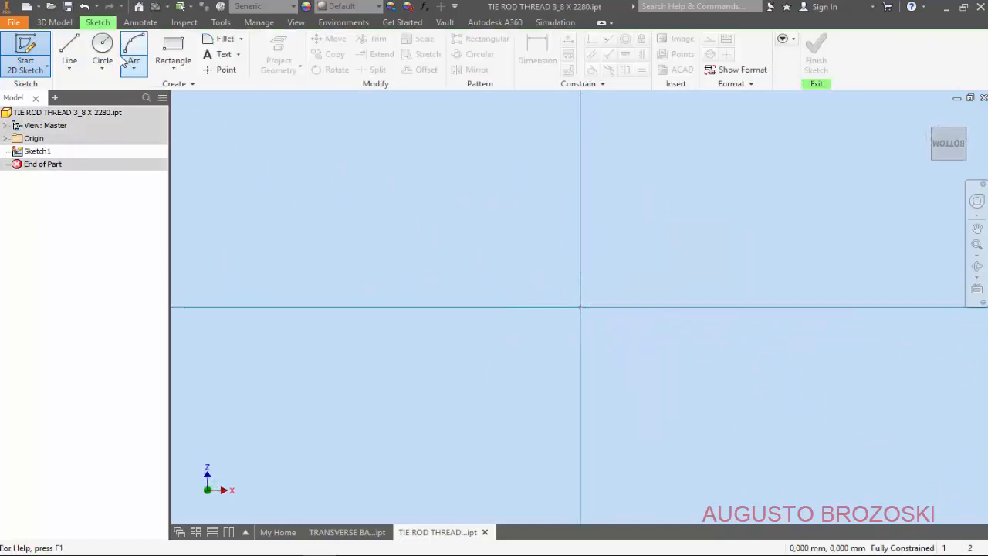
{"action": "left_click", "coordinate": [104, 48]}
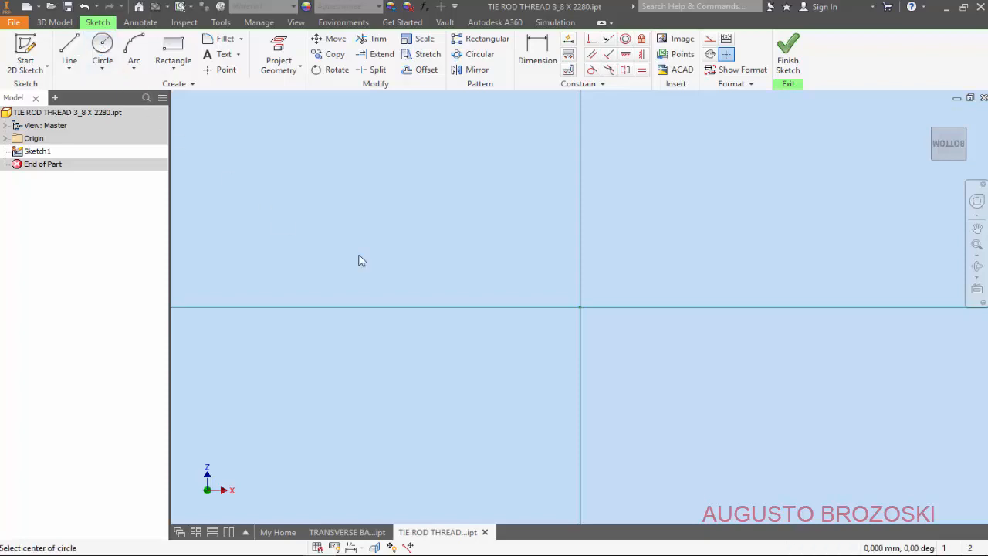
{"action": "left_click", "coordinate": [580, 306]}
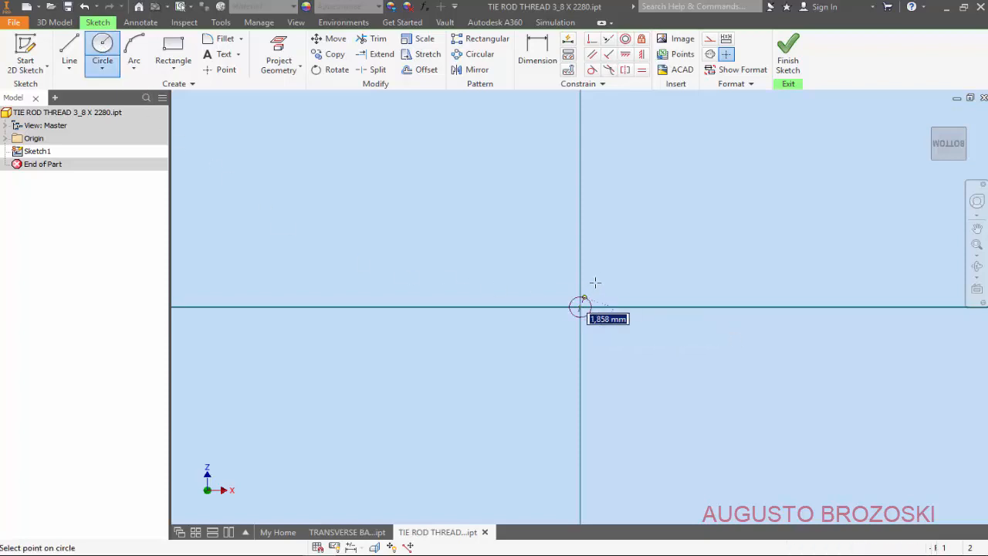
{"action": "left_click", "coordinate": [626, 248]}
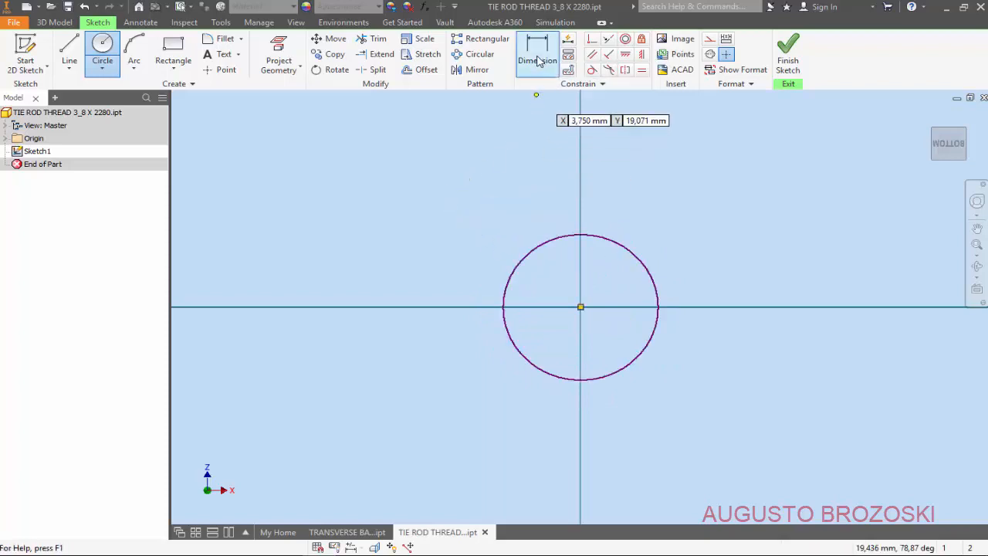
Step: Dimension the circle's diameter as 3/8" and finish the sketch
{"action": "left_click", "coordinate": [640, 263]}
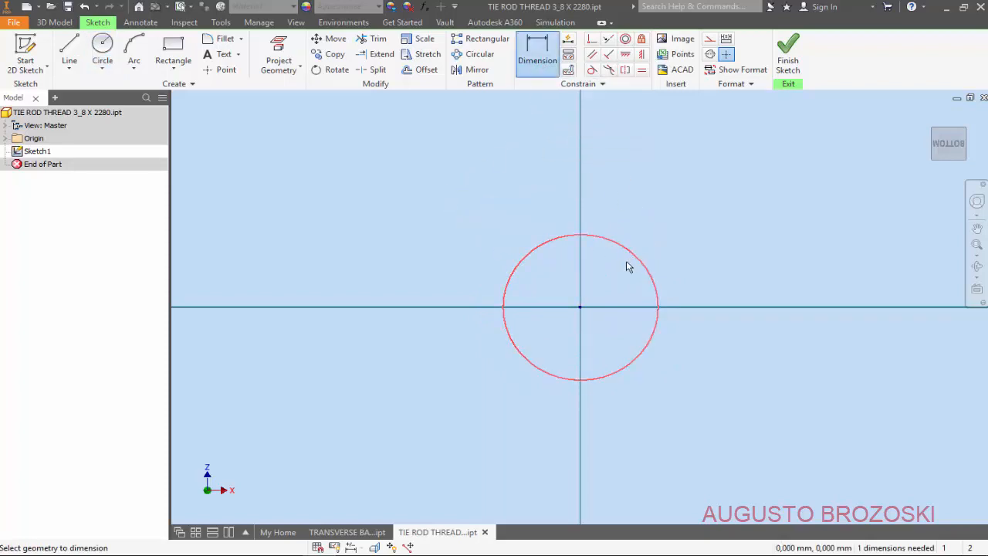
{"action": "left_click", "coordinate": [612, 289]}
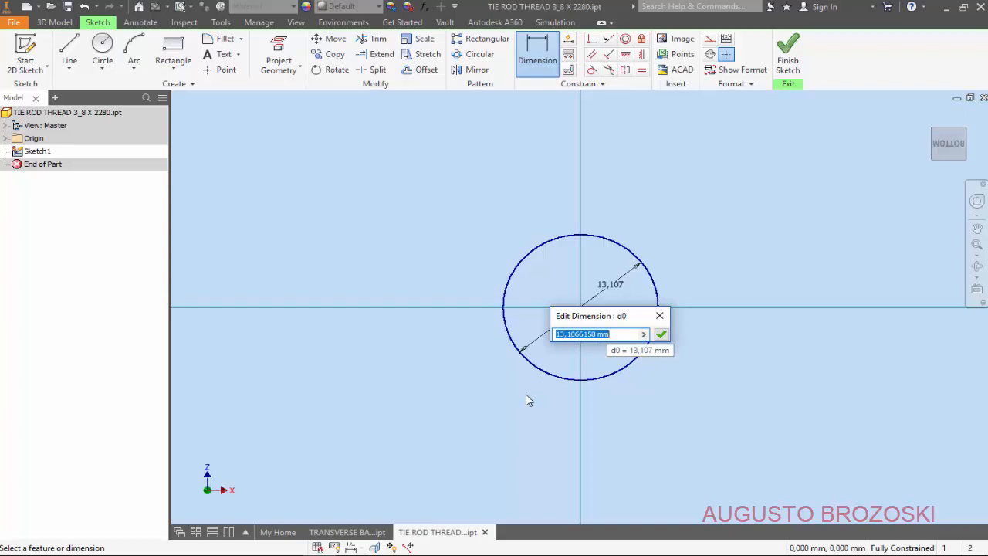
{"action": "type", "text": "3/8\""}
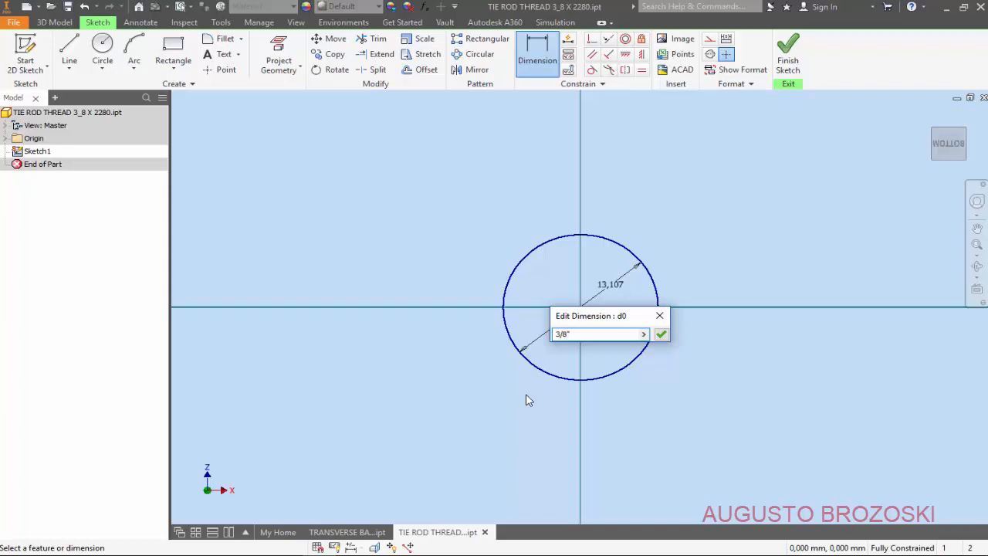
{"action": "key", "text": "Return"}
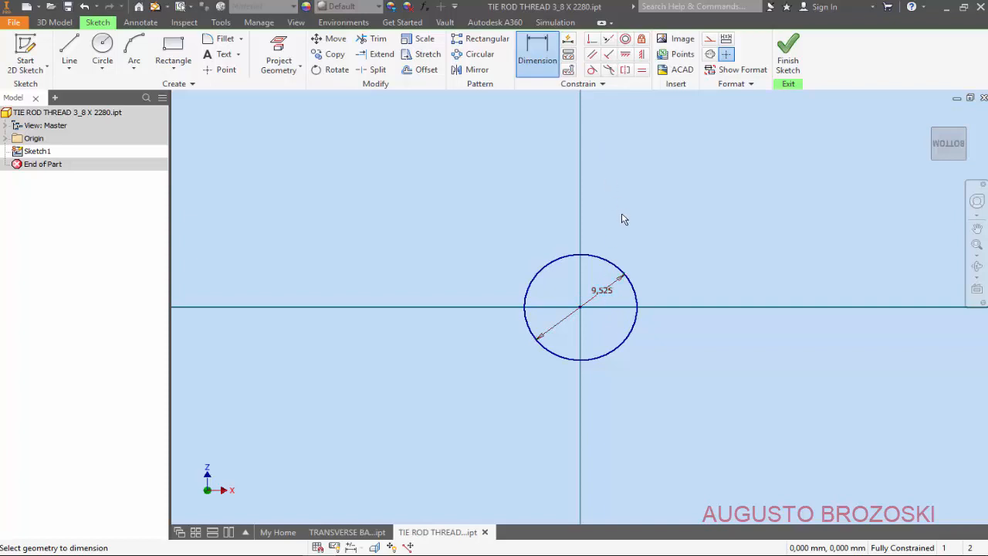
{"action": "key", "text": "Escape"}
{"action": "double_click", "coordinate": [602, 295]}
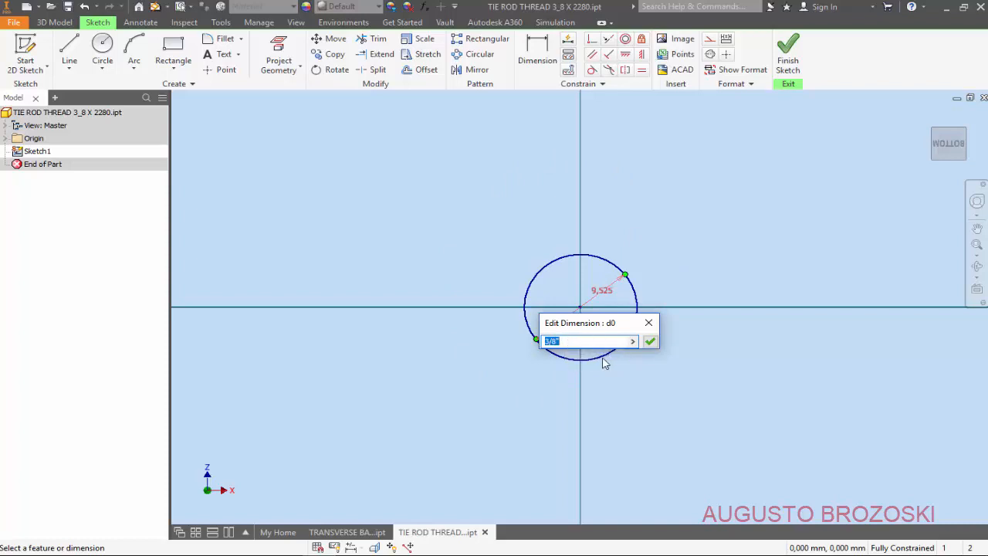
{"action": "left_click", "coordinate": [653, 343]}
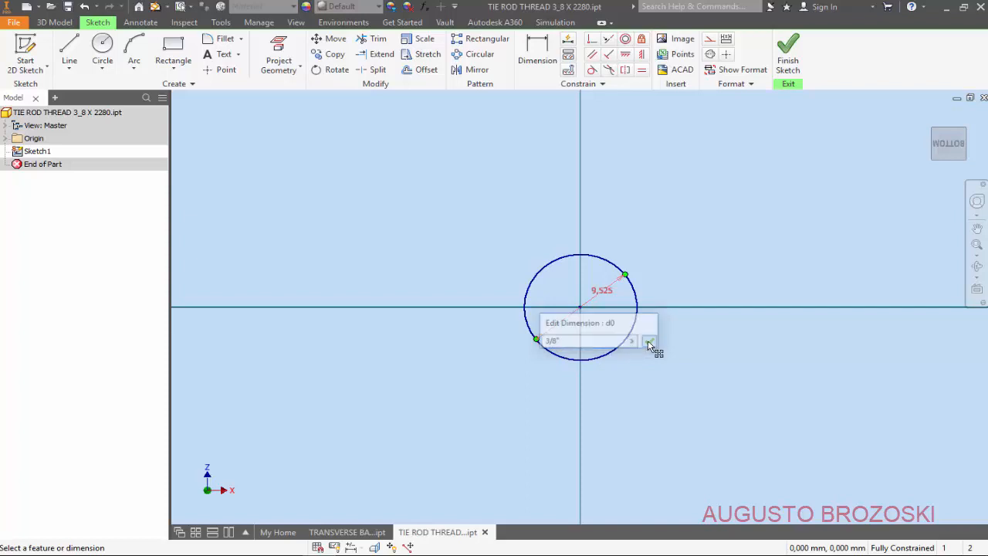
{"action": "left_click", "coordinate": [787, 60]}
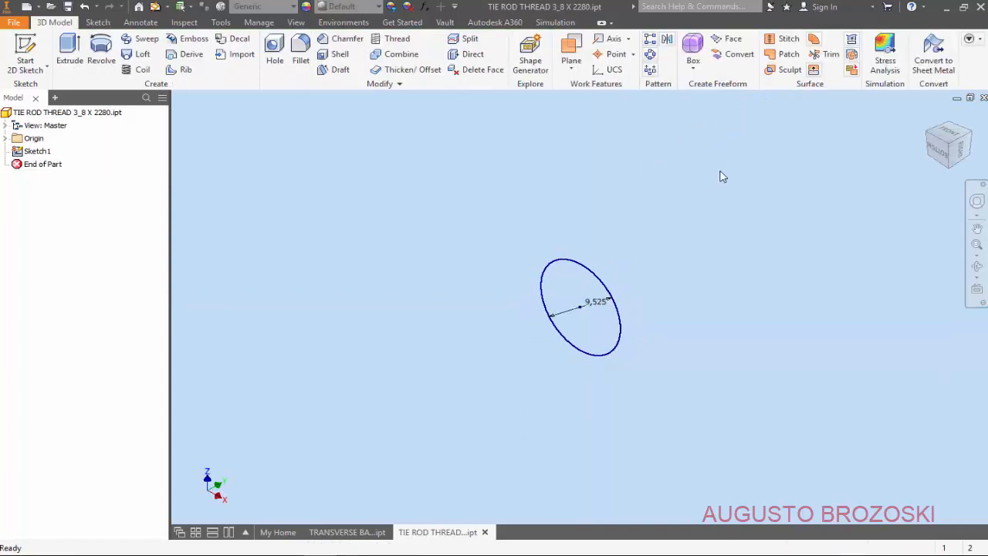
{"action": "left_click", "coordinate": [928, 115]}
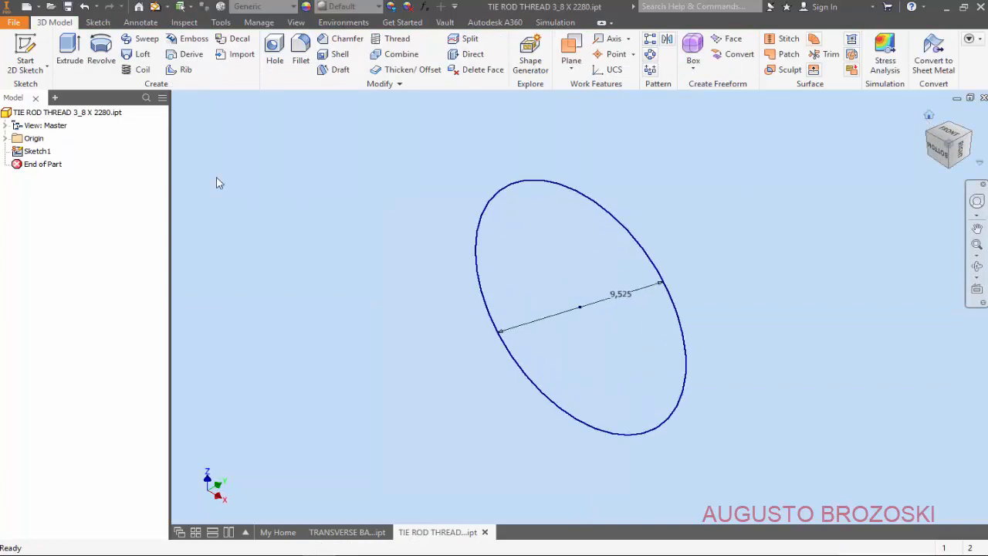
{"action": "left_click", "coordinate": [68, 7]}
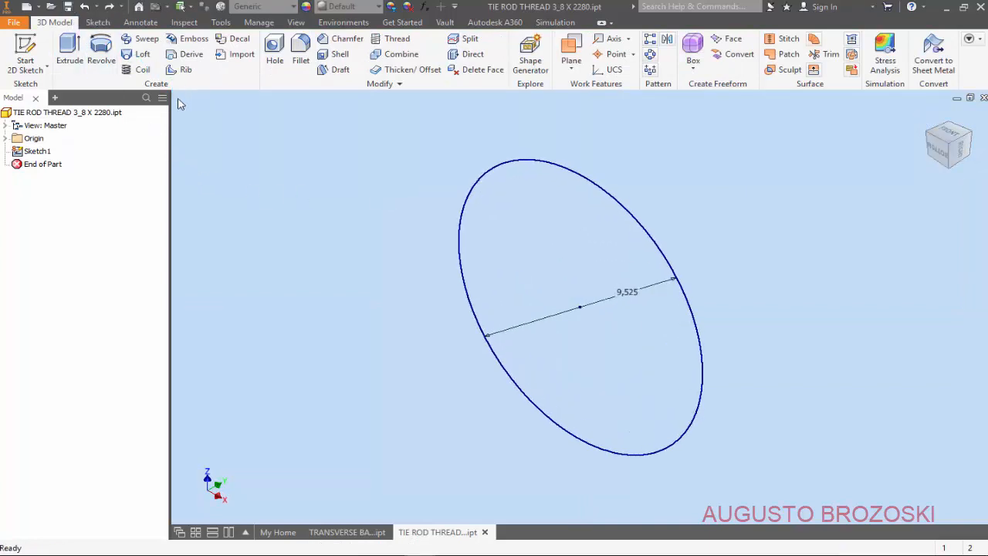
Step: Check the tie rod's dimensions in the PDF drawing, and extrude the circle 2280 mm symmetrically about the sketch plane
{"action": "key", "text": "alt+Tab"}
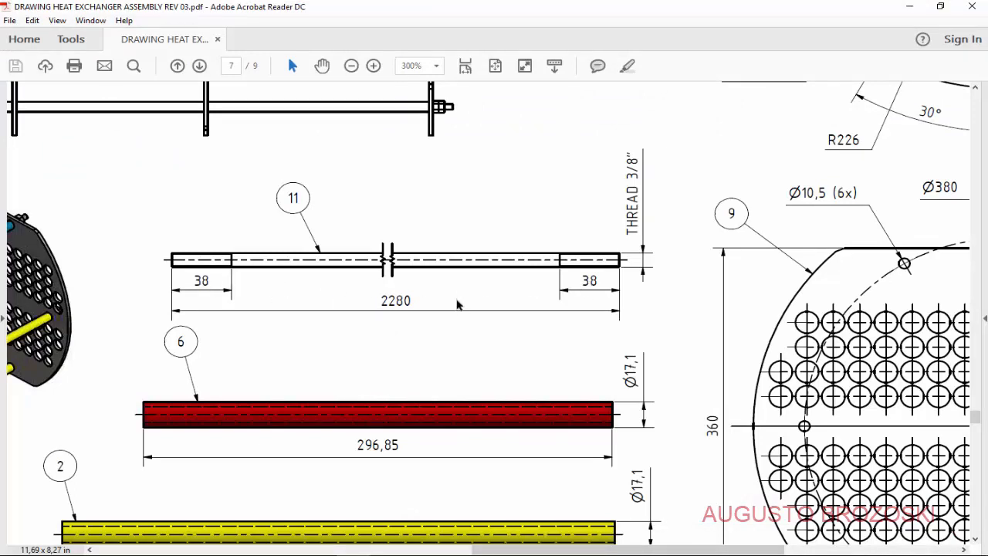
{"action": "left_click", "coordinate": [910, 6]}
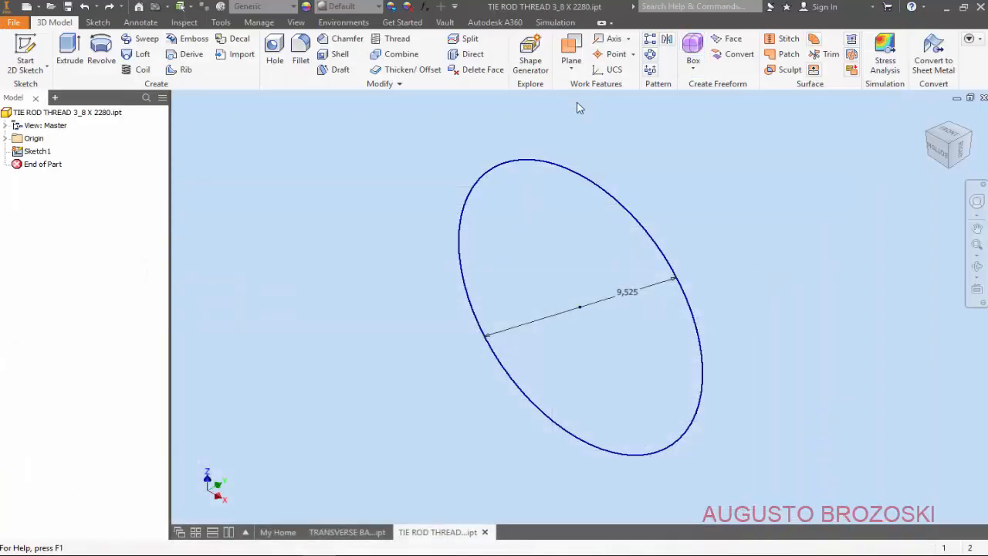
{"action": "left_click", "coordinate": [68, 53]}
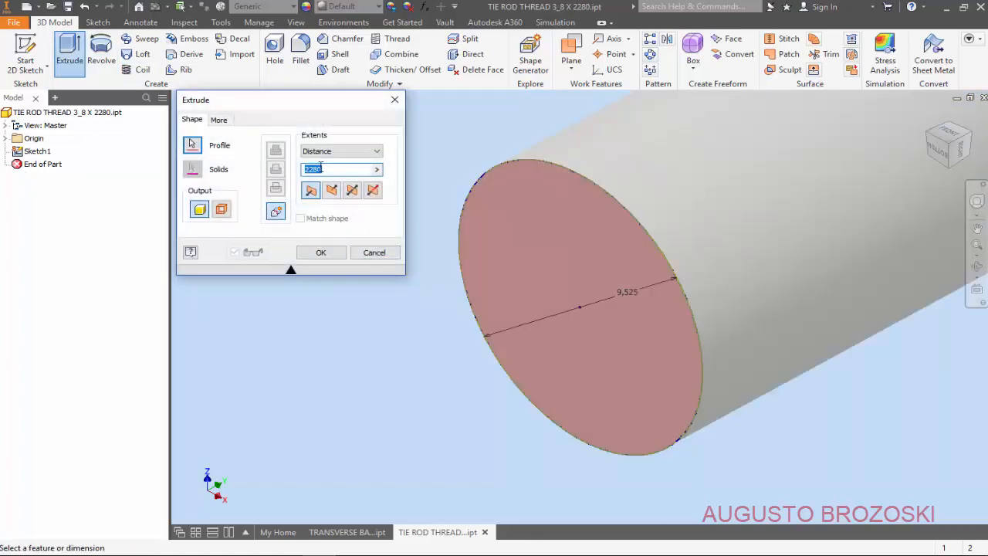
{"action": "left_click", "coordinate": [354, 191]}
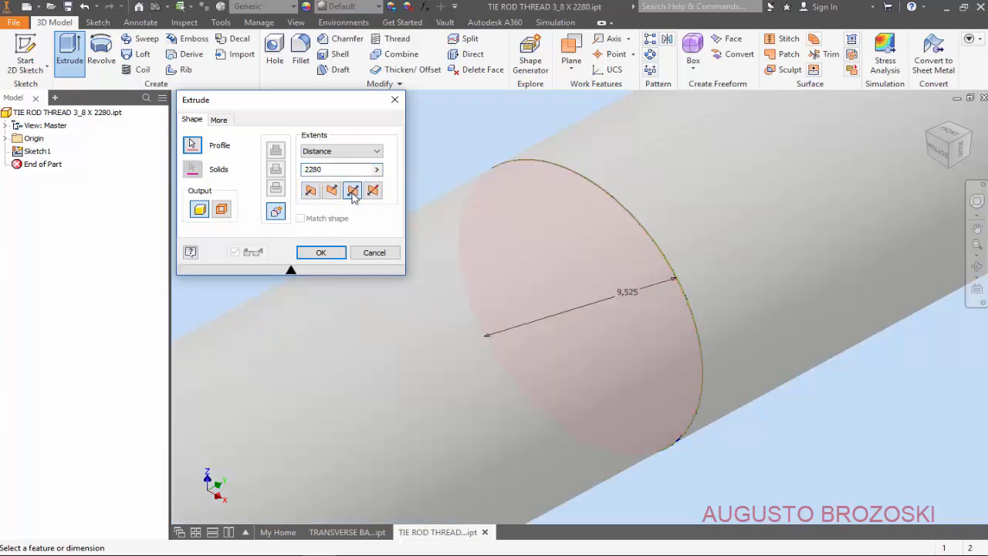
{"action": "left_click", "coordinate": [341, 253]}
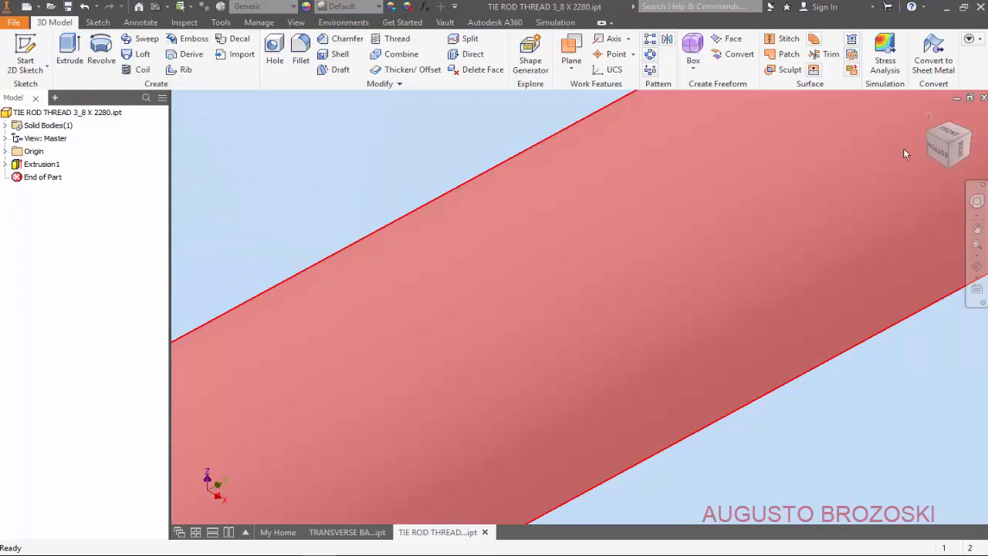
Step: Start a thread on the rod's cylindrical face at one end, with full length off and a thread length of 38 mm
{"action": "left_click", "coordinate": [930, 116]}
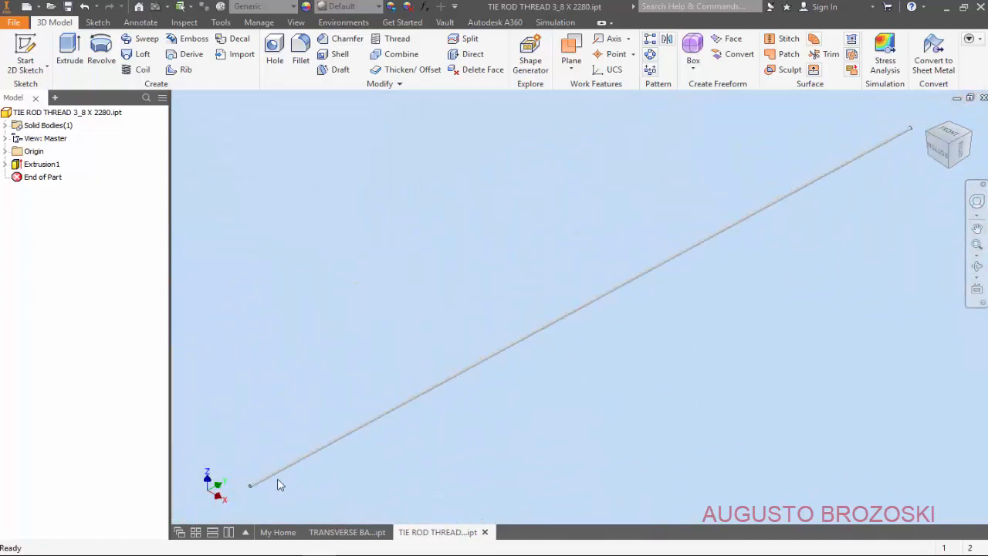
{"action": "scroll", "coordinate": [262, 482], "scroll_direction": "down", "scroll_amount": 5}
{"action": "scroll", "coordinate": [282, 462], "scroll_direction": "down", "scroll_amount": 5}
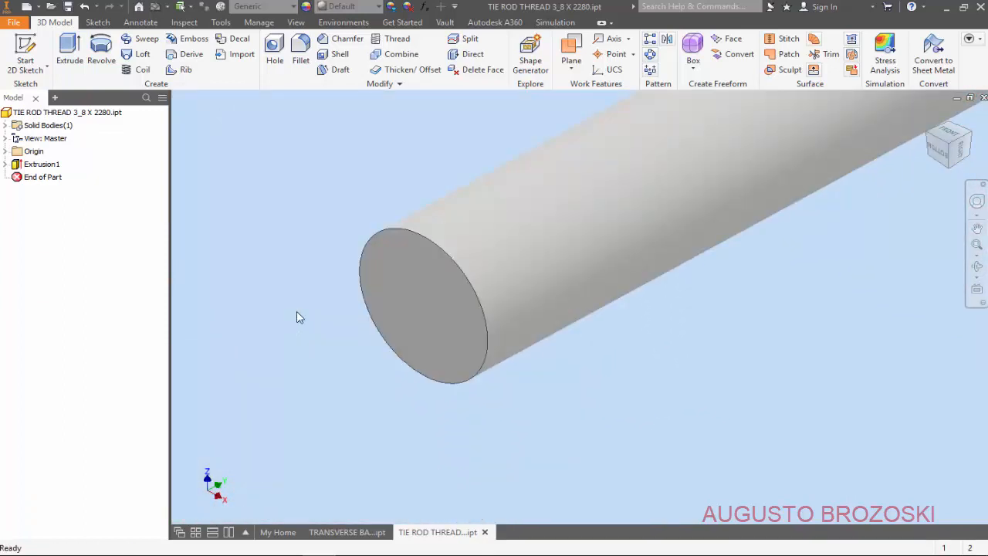
{"action": "left_click", "coordinate": [394, 40]}
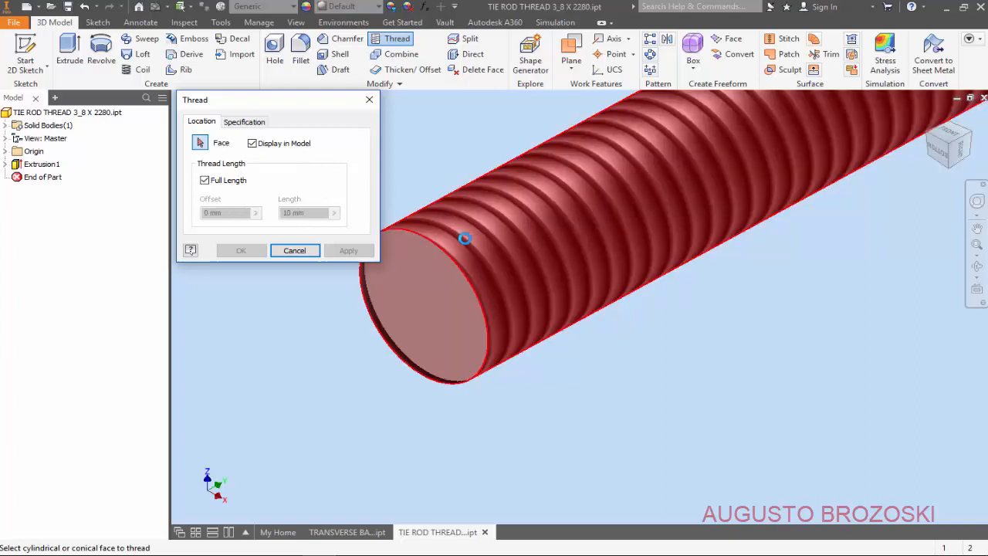
{"action": "left_click", "coordinate": [469, 241]}
{"action": "scroll", "coordinate": [380, 351], "scroll_direction": "up", "scroll_amount": 5}
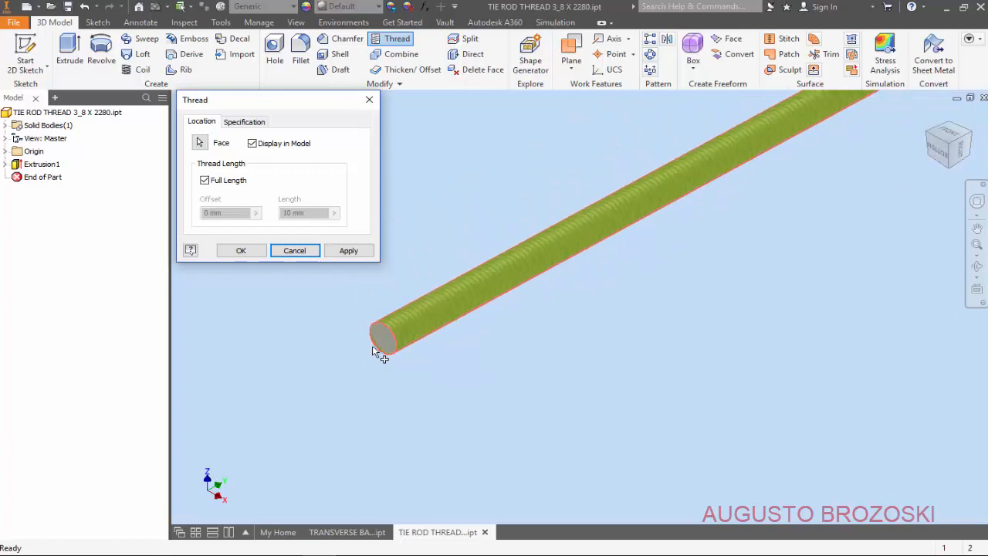
{"action": "left_click", "coordinate": [204, 181]}
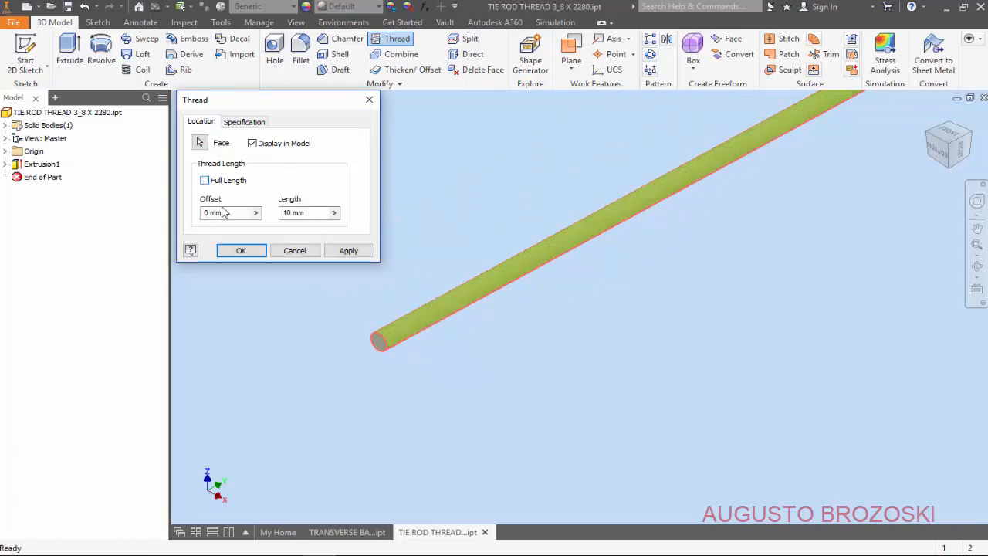
{"action": "left_click_drag", "start_coordinate": [305, 214], "coordinate": [267, 225]}
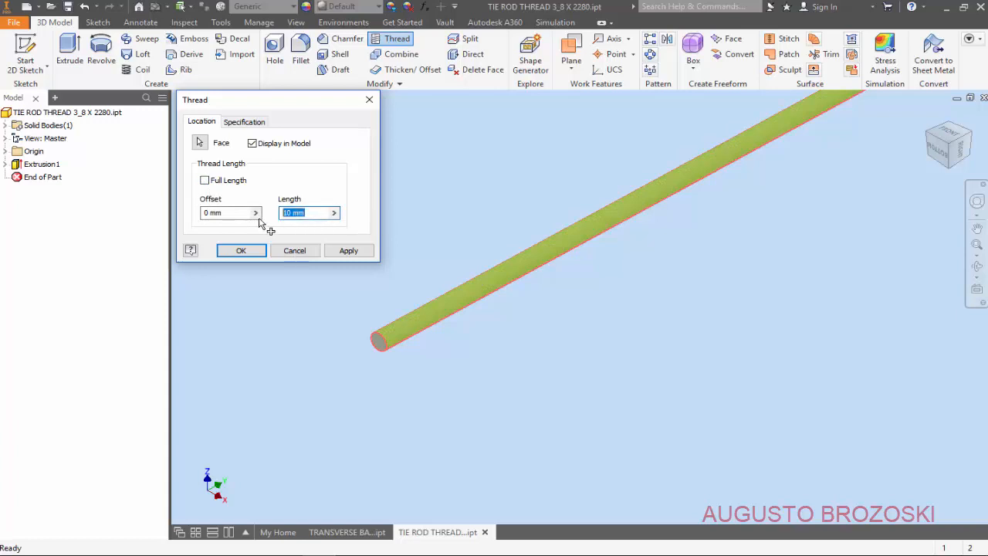
{"action": "type", "text": "38"}
Step: Specify the thread as ANSI Unified Screw Threads, size 0,375, designation 3/8-16 UNC, and apply it
{"action": "left_click", "coordinate": [246, 122]}
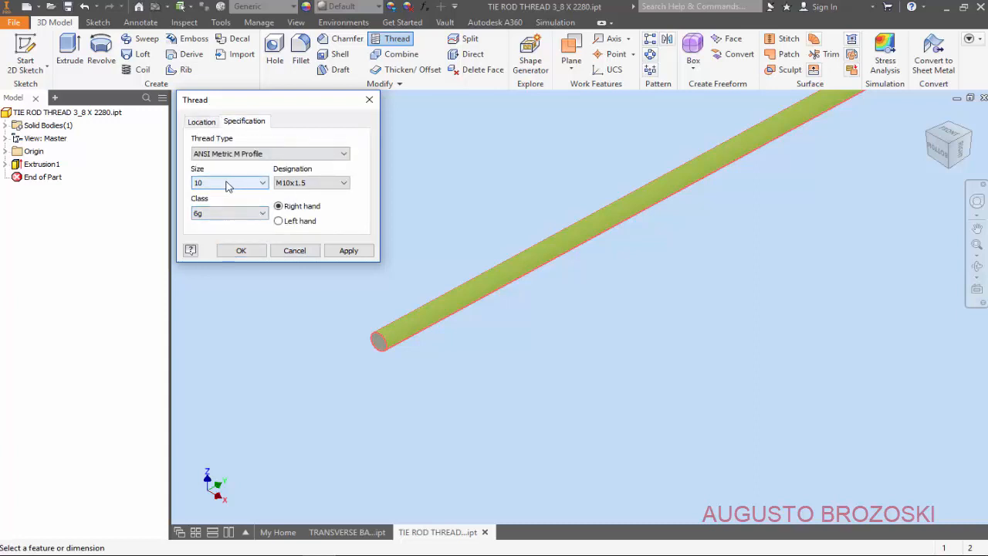
{"action": "left_click", "coordinate": [345, 156]}
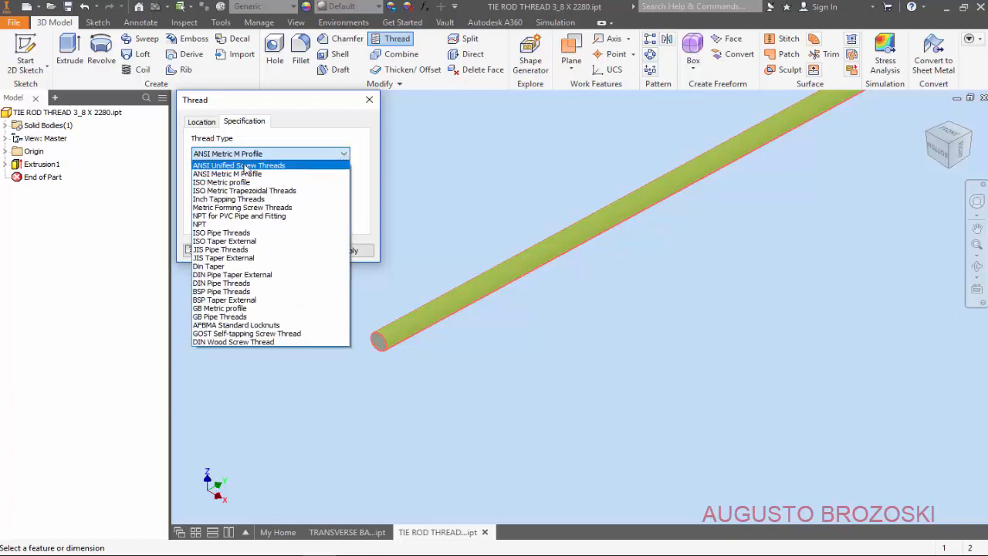
{"action": "left_click", "coordinate": [278, 166]}
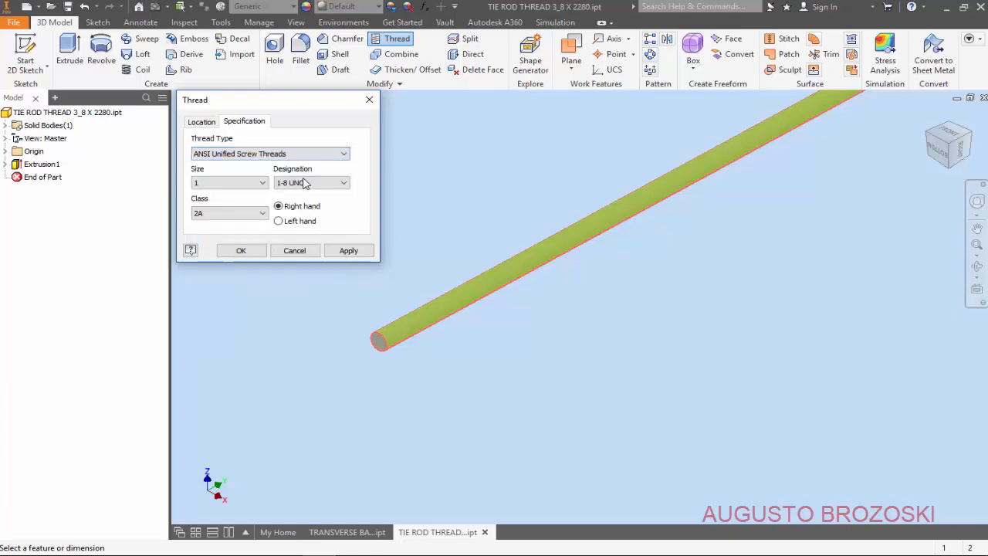
{"action": "left_click", "coordinate": [263, 184]}
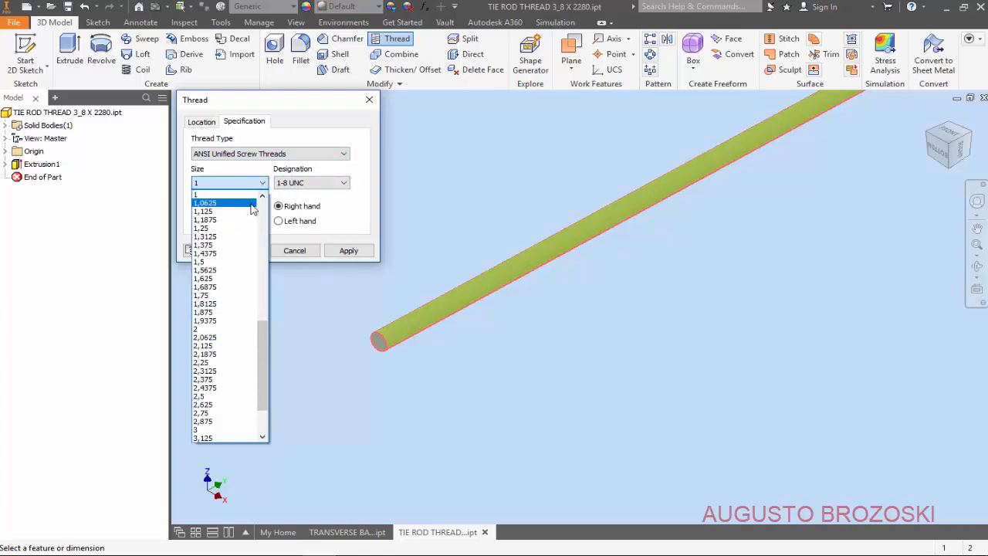
{"action": "scroll", "coordinate": [270, 213], "scroll_direction": "up", "scroll_amount": 10}
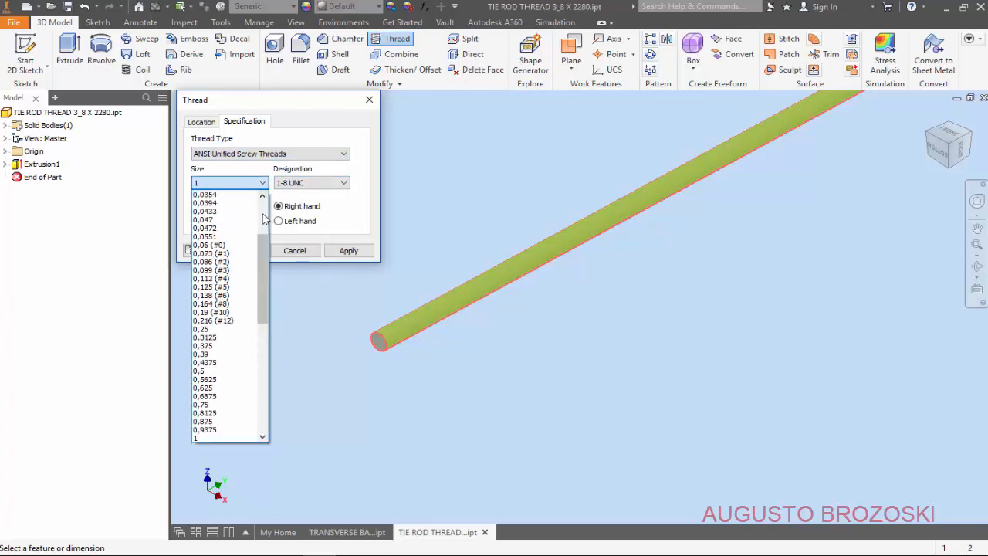
{"action": "left_click", "coordinate": [227, 346]}
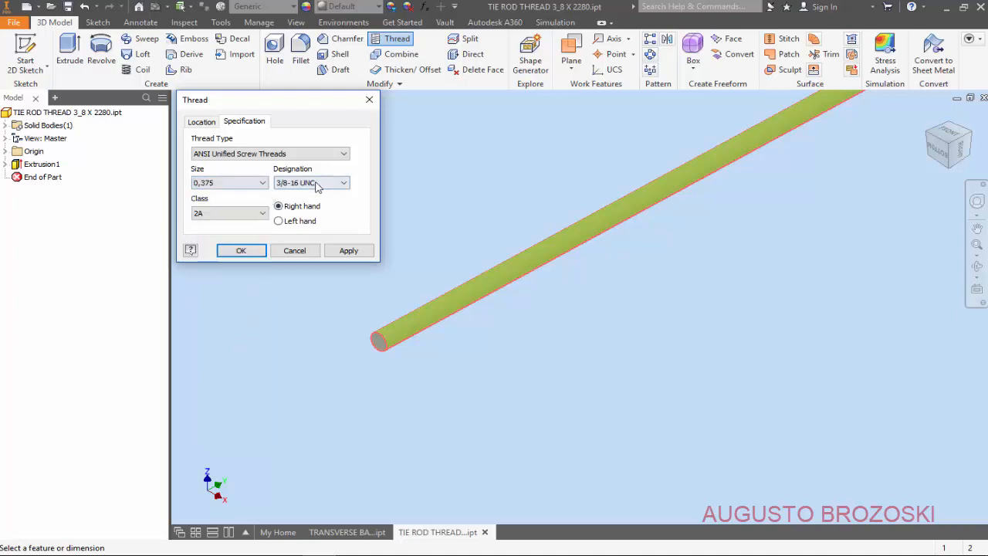
{"action": "left_click", "coordinate": [348, 251]}
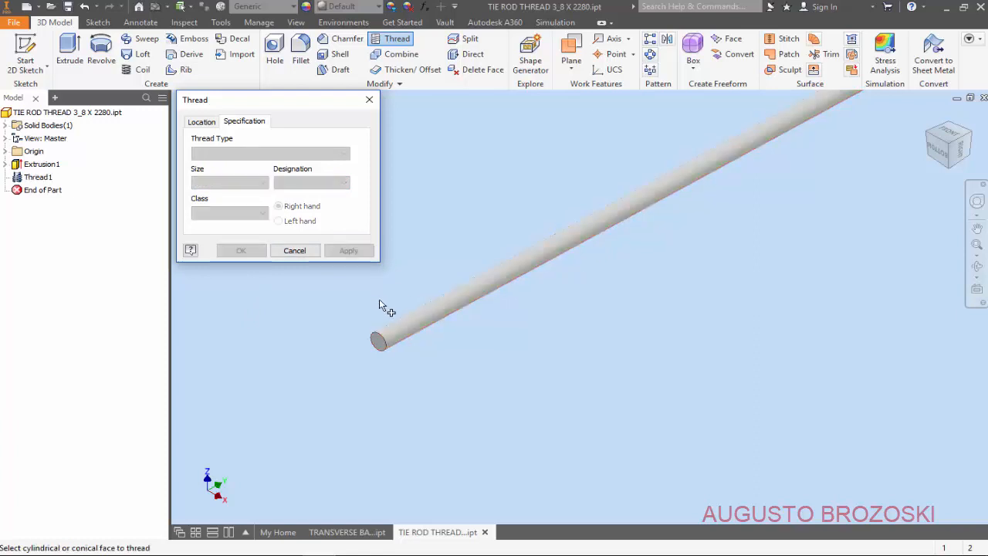
Step: Select the rod's cylindrical face at the unthreaded end for a second thread and check both ends of the rod
{"action": "scroll", "coordinate": [379, 309], "scroll_direction": "down", "scroll_amount": 3}
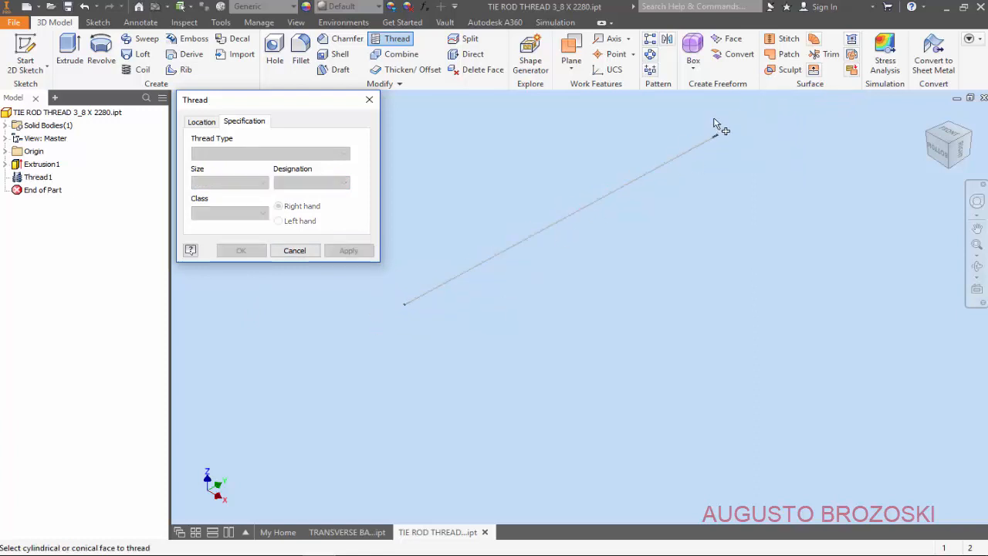
{"action": "scroll", "coordinate": [737, 139], "scroll_direction": "up", "scroll_amount": 2}
{"action": "scroll", "coordinate": [737, 141], "scroll_direction": "up", "scroll_amount": 3}
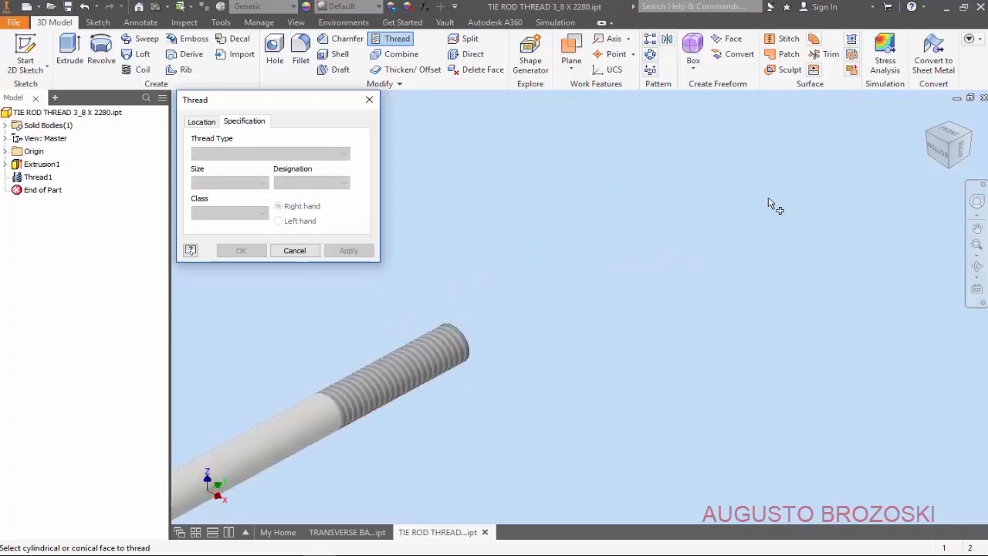
{"action": "scroll", "coordinate": [769, 231], "scroll_direction": "down", "scroll_amount": 5}
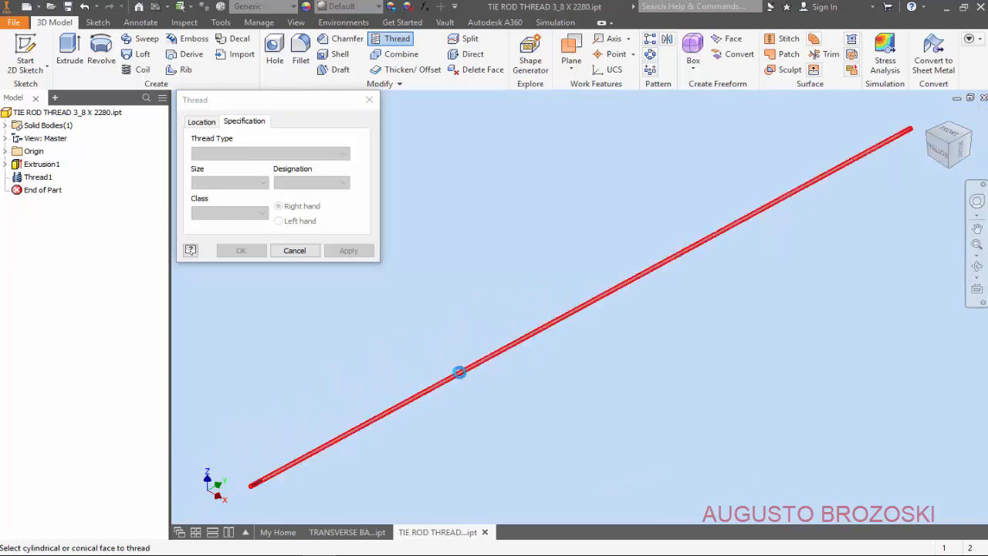
{"action": "scroll", "coordinate": [301, 464], "scroll_direction": "up", "scroll_amount": 5}
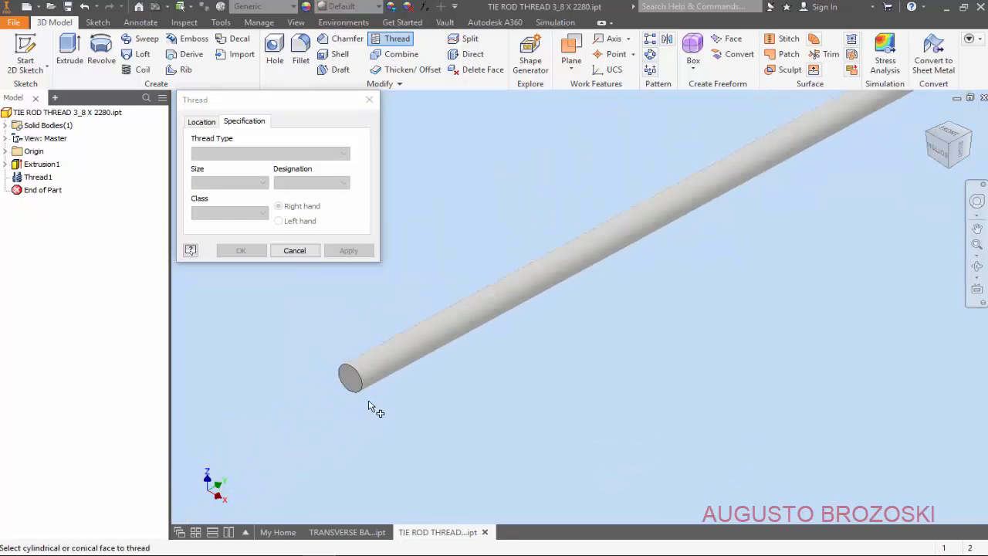
{"action": "scroll", "coordinate": [368, 406], "scroll_direction": "up", "scroll_amount": 2}
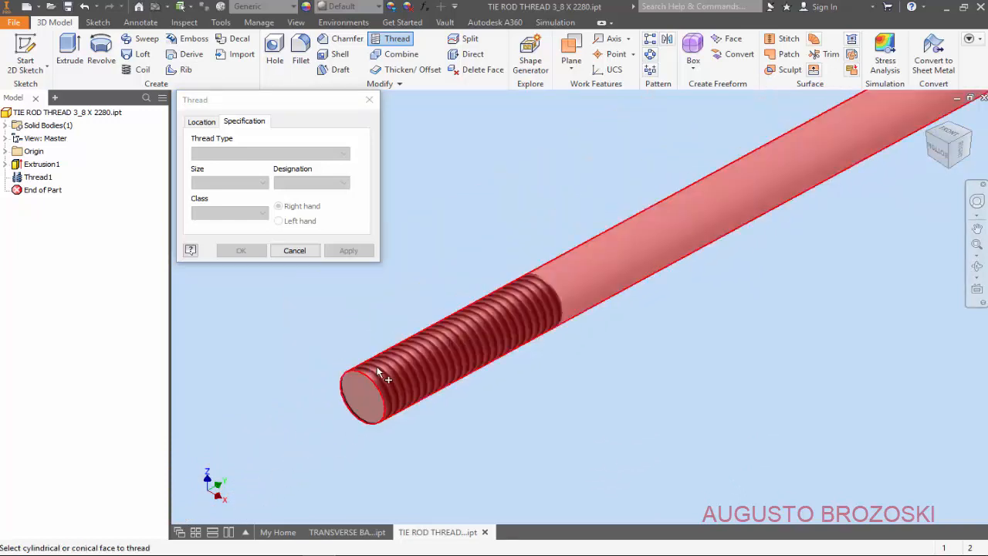
{"action": "scroll", "coordinate": [376, 363], "scroll_direction": "up", "scroll_amount": 4}
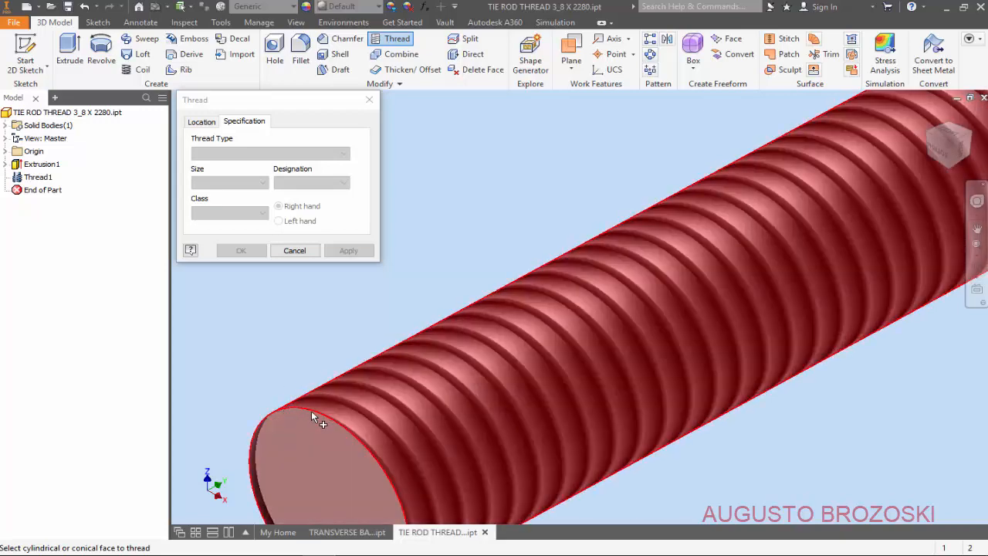
{"action": "left_click", "coordinate": [311, 411]}
{"action": "scroll", "coordinate": [352, 347], "scroll_direction": "down", "scroll_amount": 8}
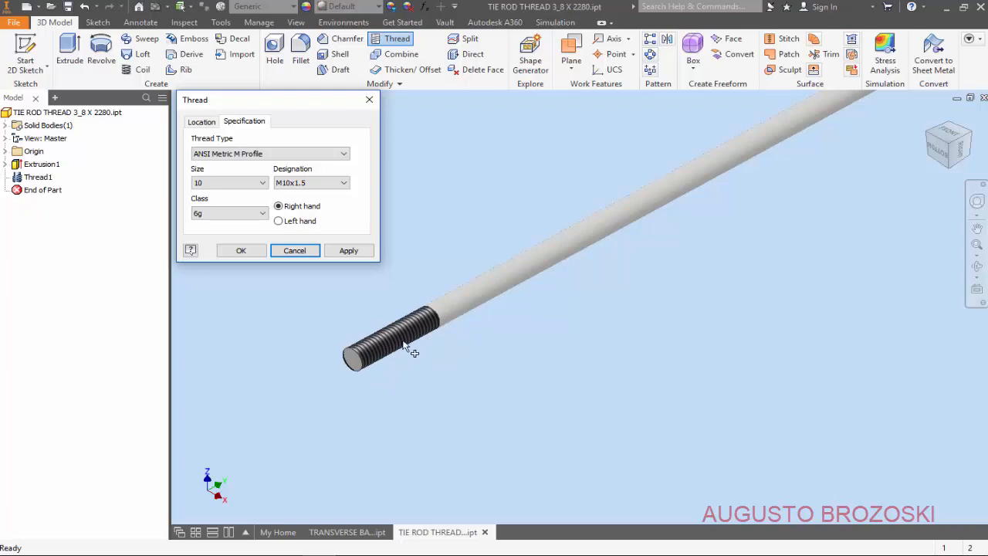
{"action": "scroll", "coordinate": [381, 379], "scroll_direction": "down", "scroll_amount": 2}
{"action": "scroll", "coordinate": [382, 386], "scroll_direction": "down", "scroll_amount": 2}
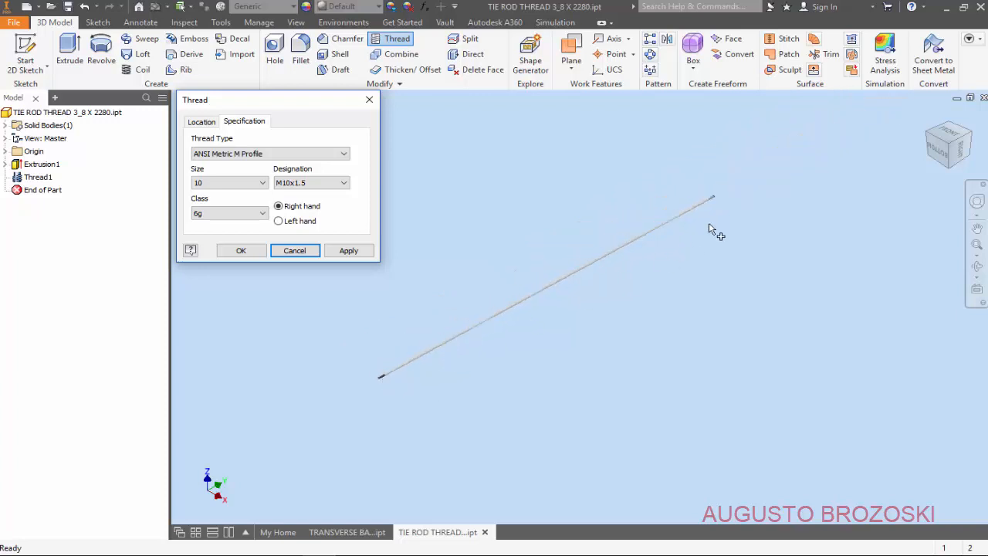
{"action": "scroll", "coordinate": [708, 174], "scroll_direction": "up", "scroll_amount": 5}
{"action": "scroll", "coordinate": [657, 316], "scroll_direction": "up", "scroll_amount": 2}
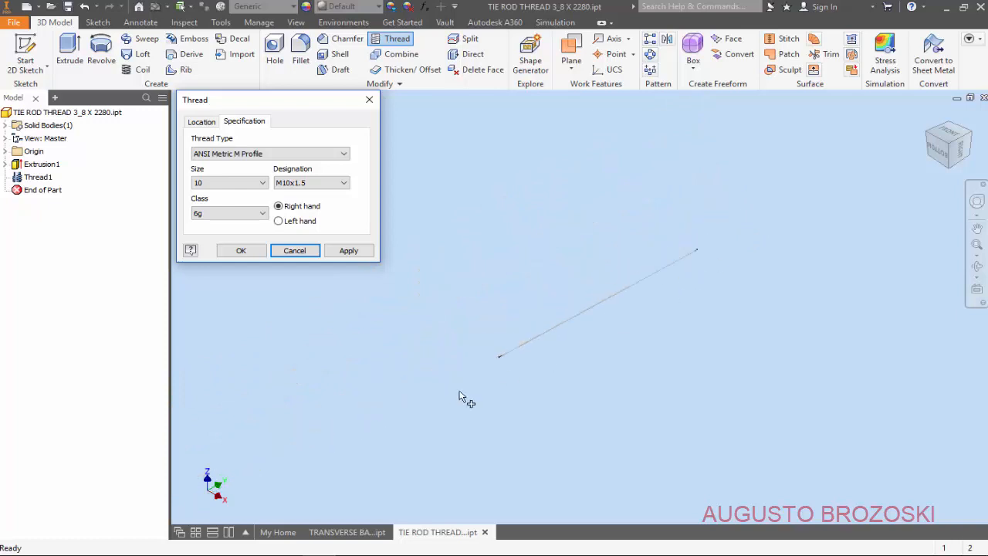
{"action": "scroll", "coordinate": [507, 357], "scroll_direction": "down", "scroll_amount": 6}
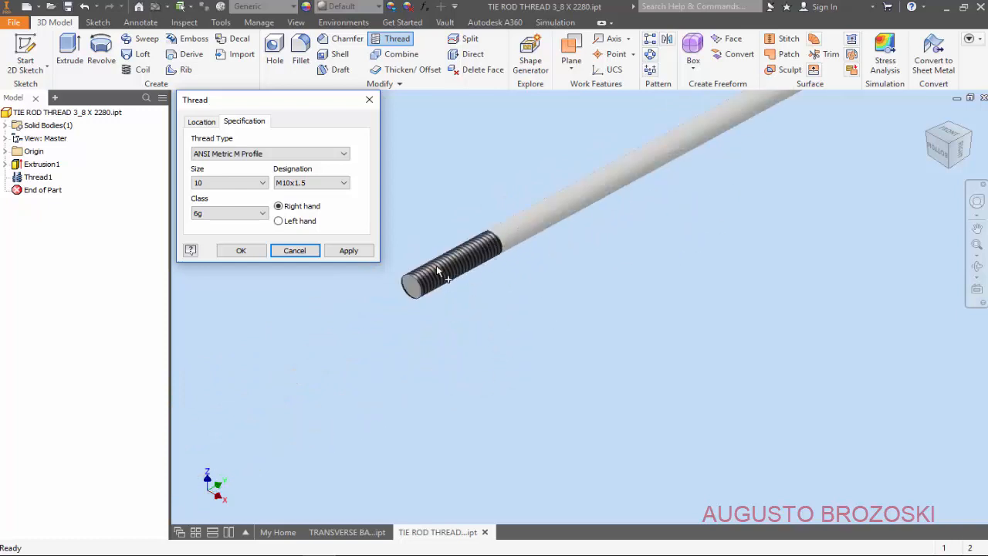
{"action": "scroll", "coordinate": [437, 271], "scroll_direction": "down", "scroll_amount": 5}
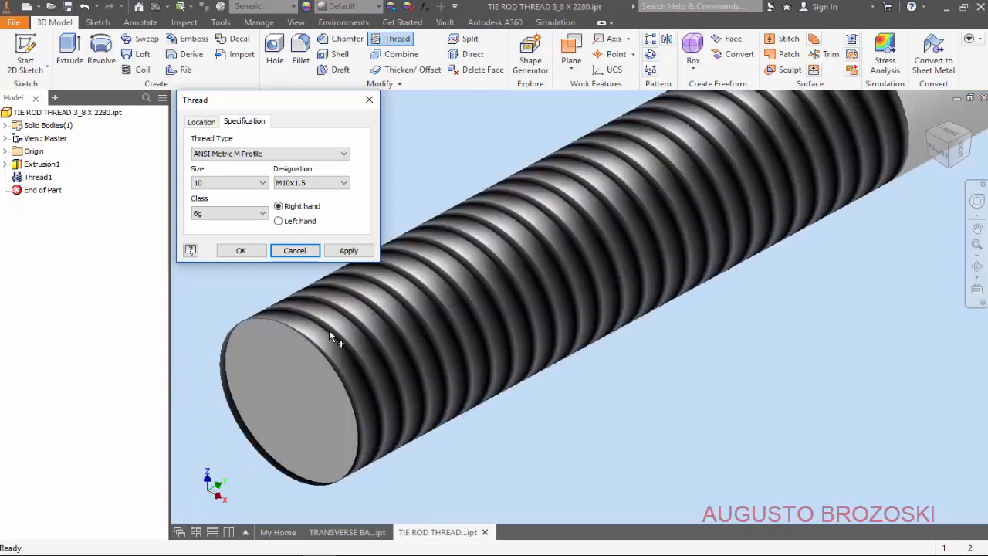
Step: Create the second thread as ANSI Unified Screw Threads, size 0,375, designation 3/8-16 UNC, with a length of 38 mm
{"action": "left_click", "coordinate": [297, 155]}
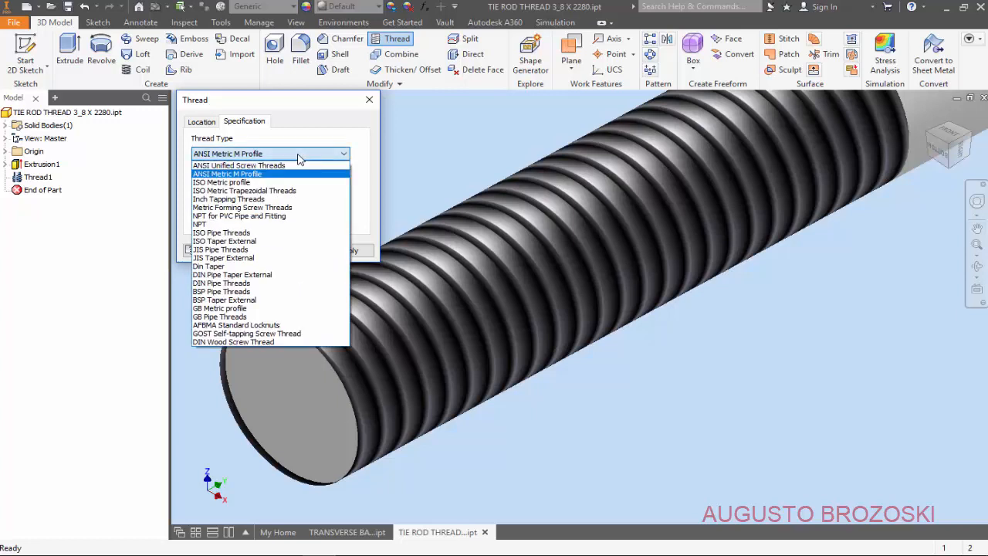
{"action": "left_click", "coordinate": [271, 166]}
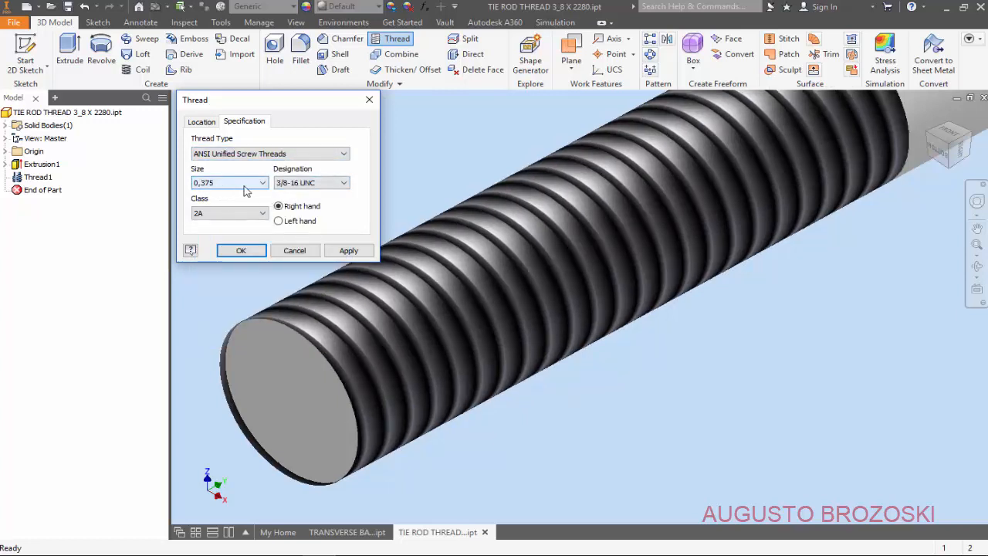
{"action": "left_click", "coordinate": [205, 123]}
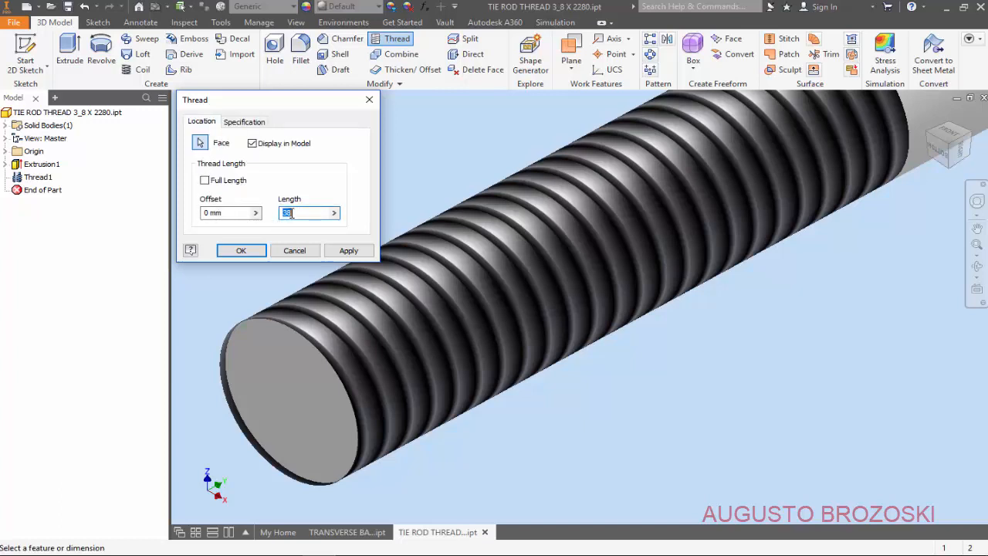
{"action": "left_click", "coordinate": [241, 251]}
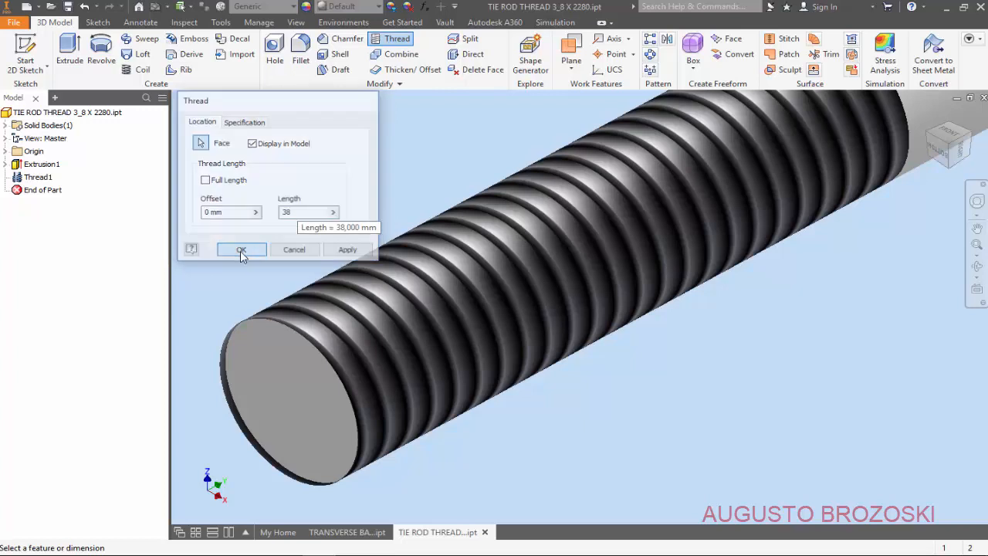
Step: Chamfer the circular end edges at both ends of the tie rod with a distance of 1 mm
{"action": "left_click", "coordinate": [347, 40]}
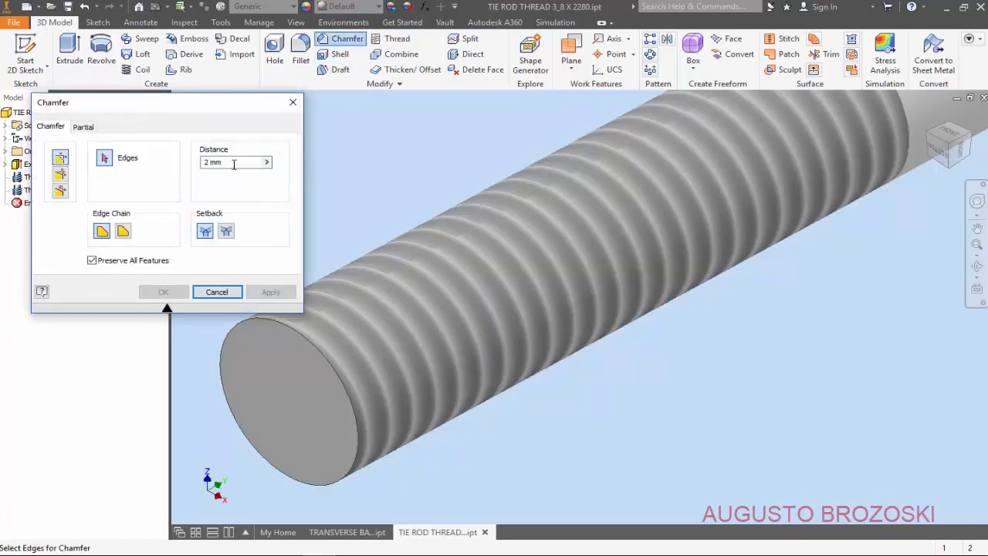
{"action": "left_click", "coordinate": [236, 162]}
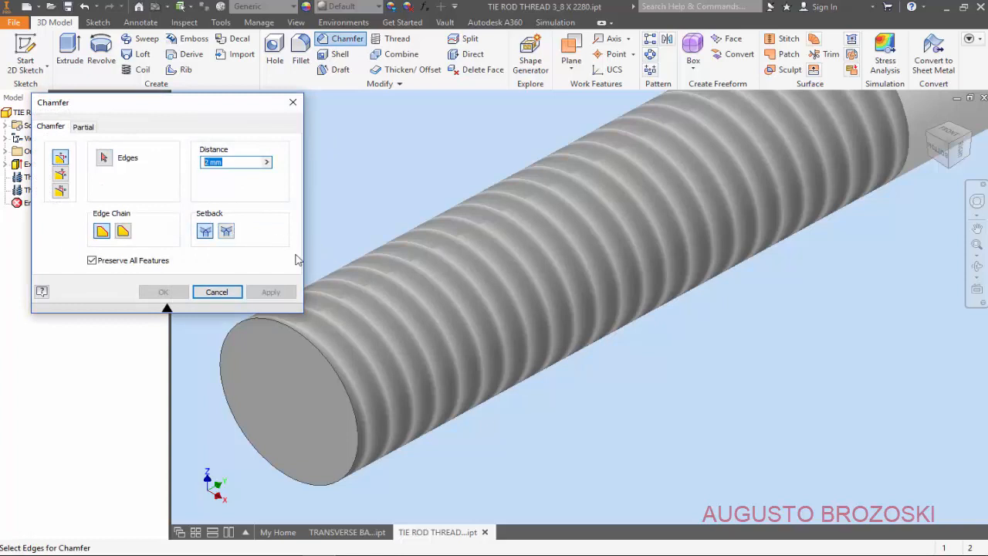
{"action": "type", "text": "1"}
{"action": "left_click", "coordinate": [106, 159]}
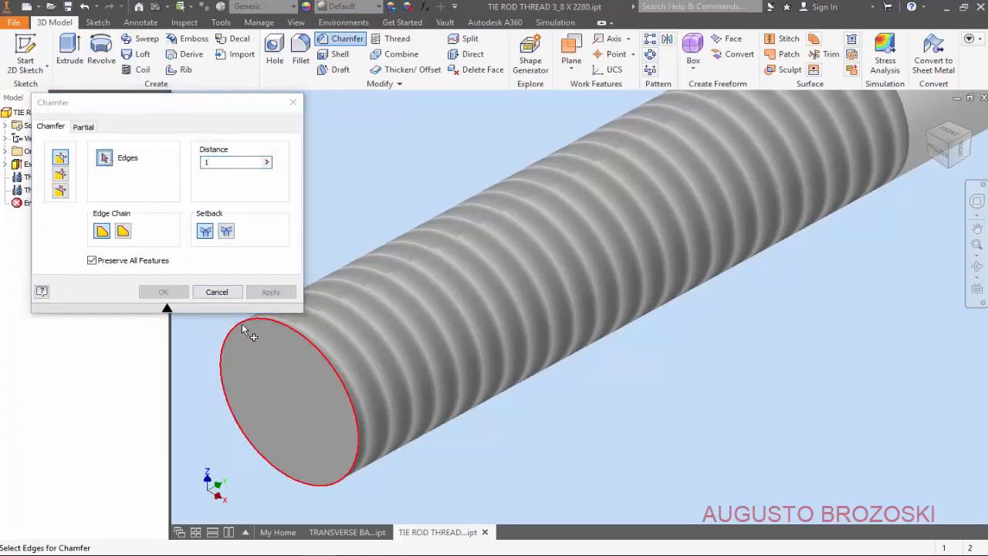
{"action": "left_click", "coordinate": [198, 361]}
{"action": "scroll", "coordinate": [247, 386], "scroll_direction": "down", "scroll_amount": 5}
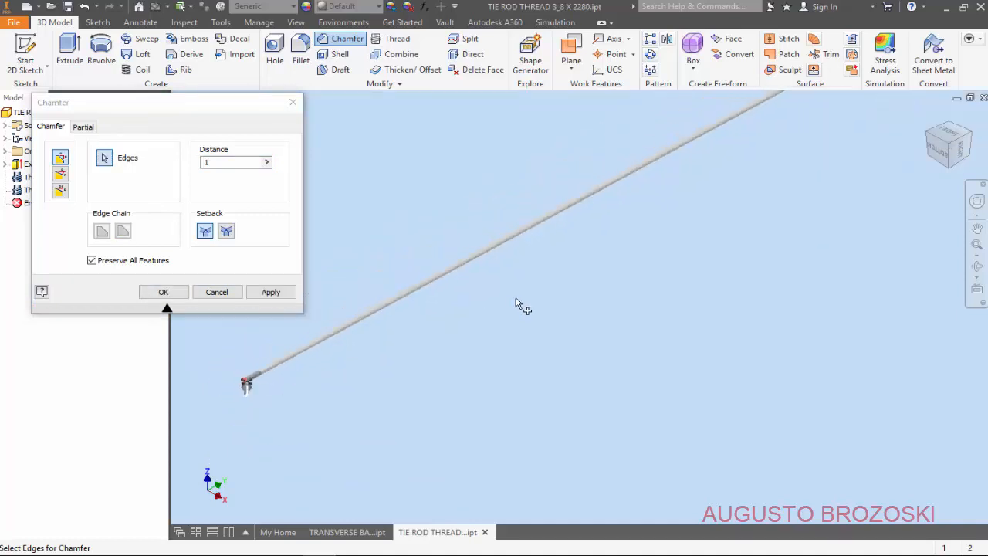
{"action": "scroll", "coordinate": [571, 309], "scroll_direction": "down", "scroll_amount": 2}
{"action": "scroll", "coordinate": [650, 221], "scroll_direction": "up", "scroll_amount": 10}
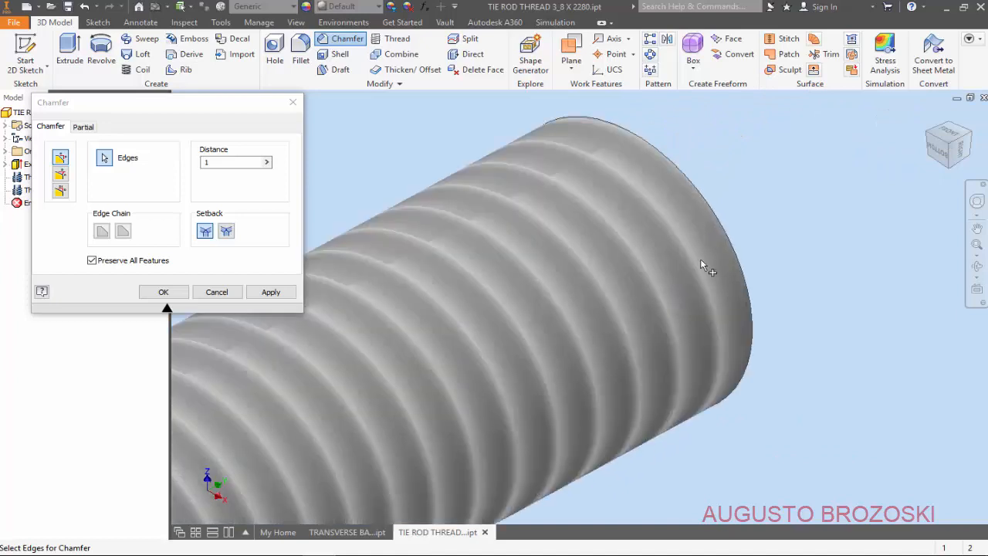
{"action": "left_click", "coordinate": [723, 222]}
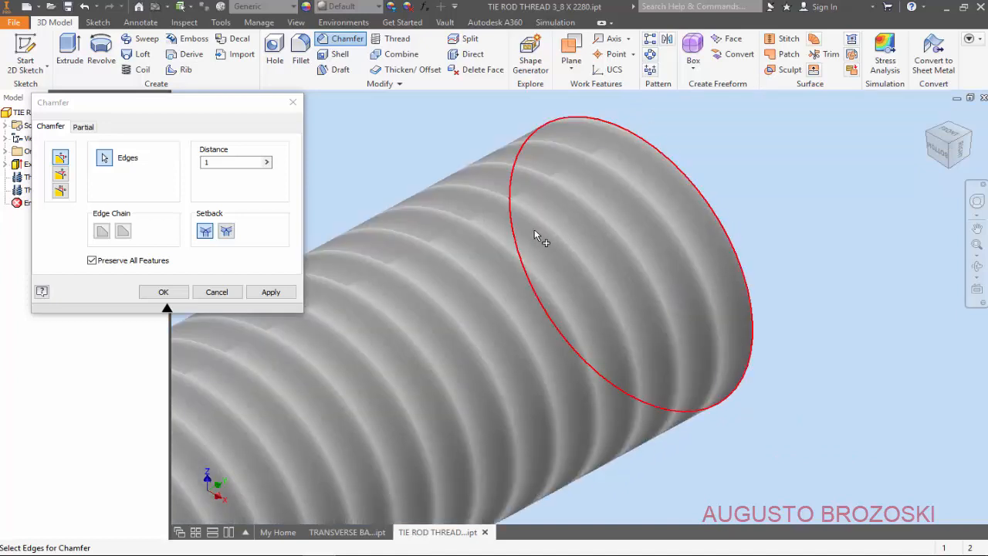
{"action": "left_click", "coordinate": [163, 292]}
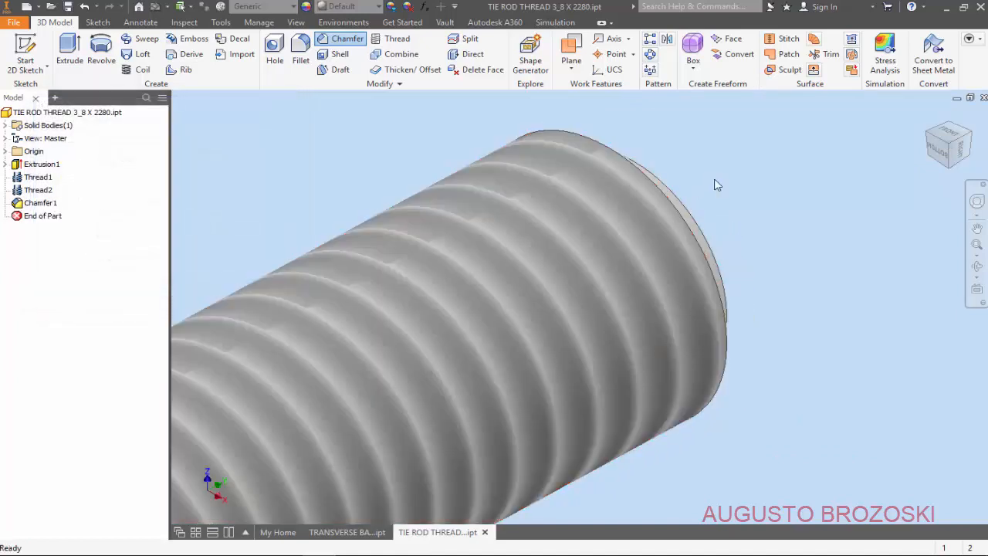
Step: Assign the Stainless Steel material to the tie rod
{"action": "left_click", "coordinate": [929, 117]}
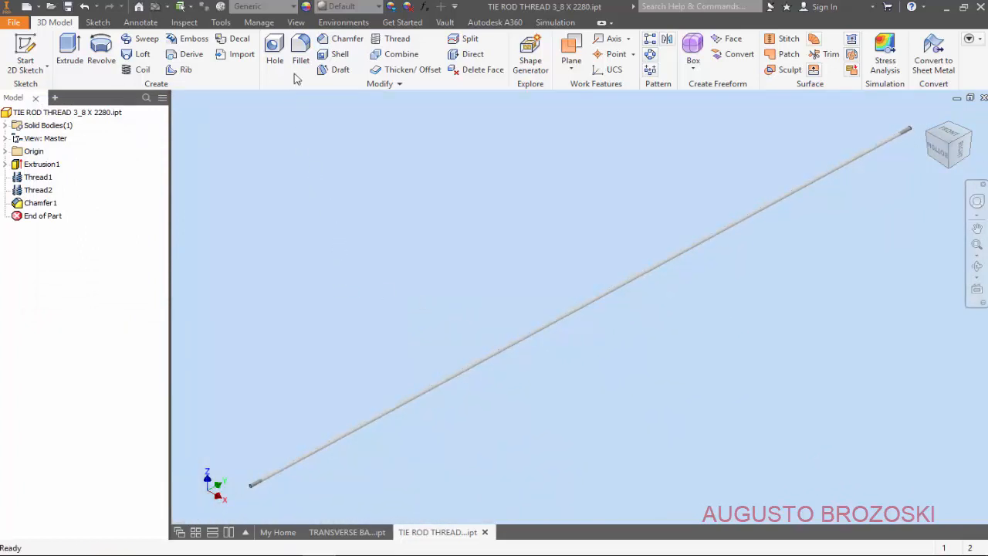
{"action": "left_click", "coordinate": [294, 7]}
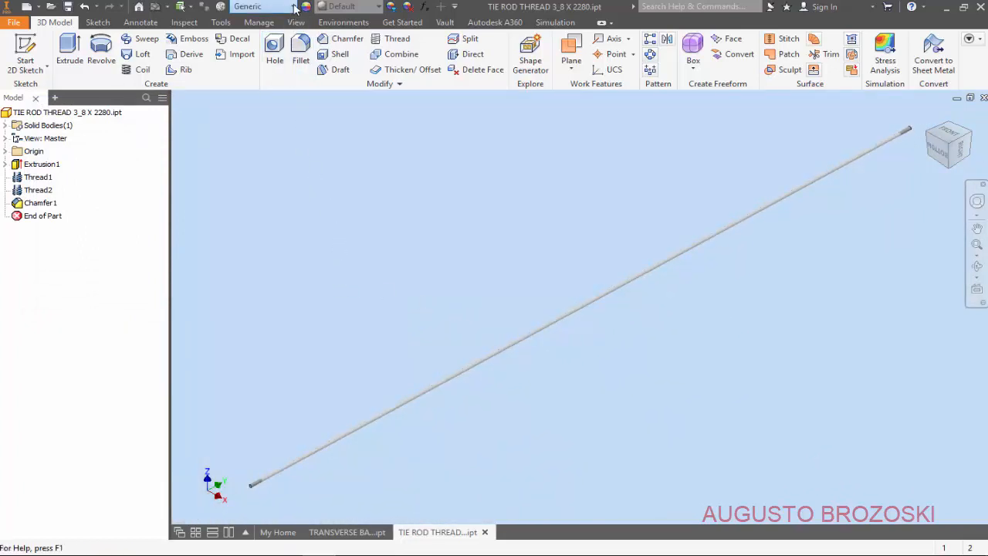
{"action": "scroll", "coordinate": [297, 227], "scroll_direction": "down", "scroll_amount": 5}
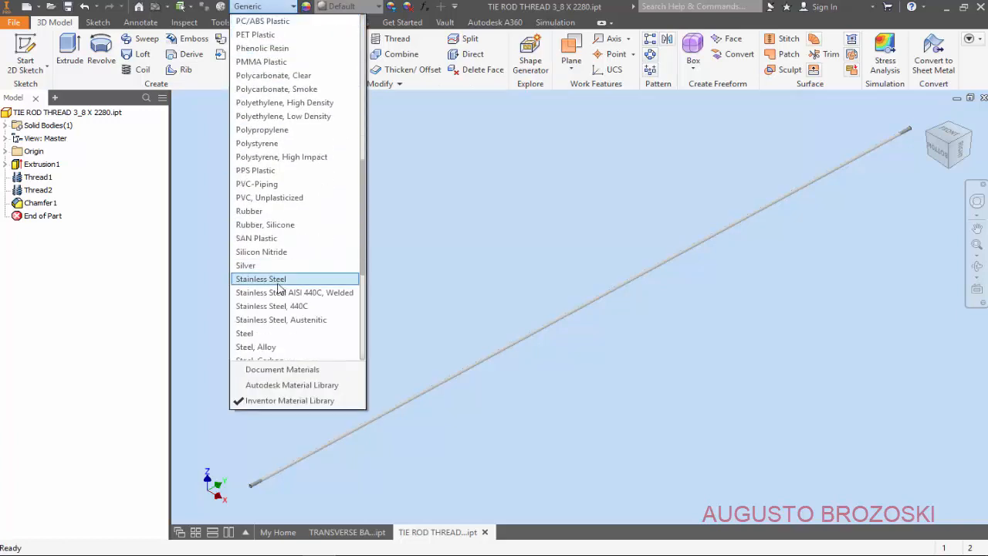
{"action": "left_click", "coordinate": [276, 280]}
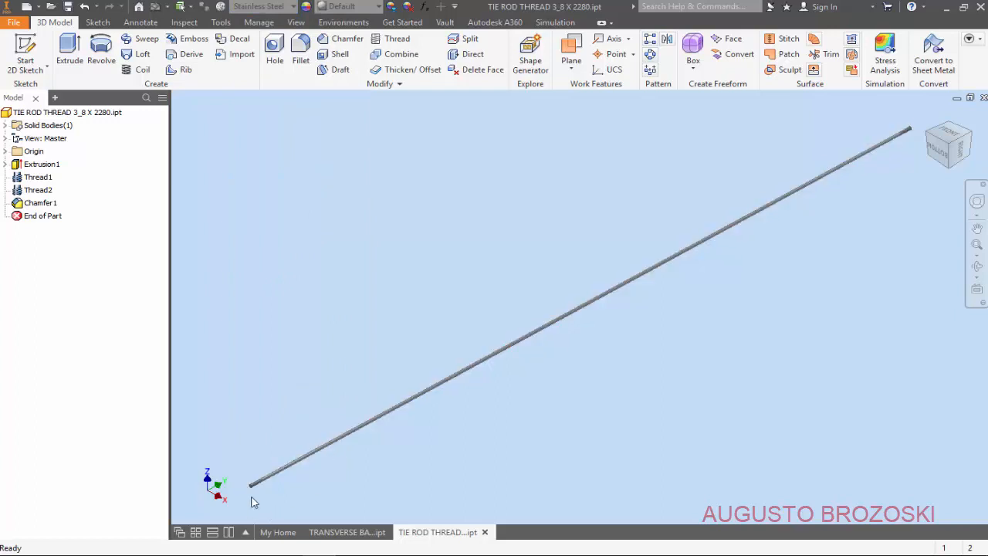
{"action": "scroll", "coordinate": [254, 502], "scroll_direction": "up", "scroll_amount": 6}
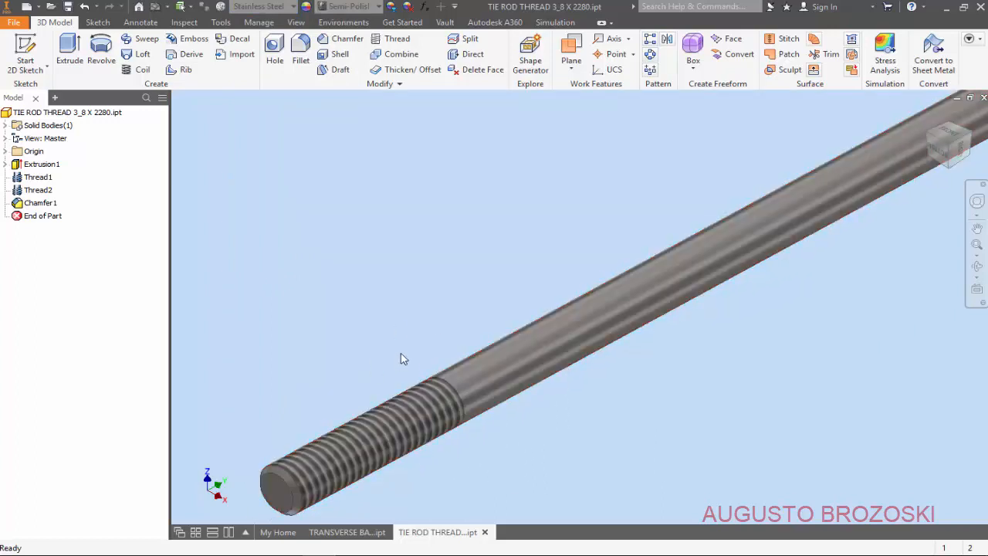
{"action": "left_click", "coordinate": [380, 7]}
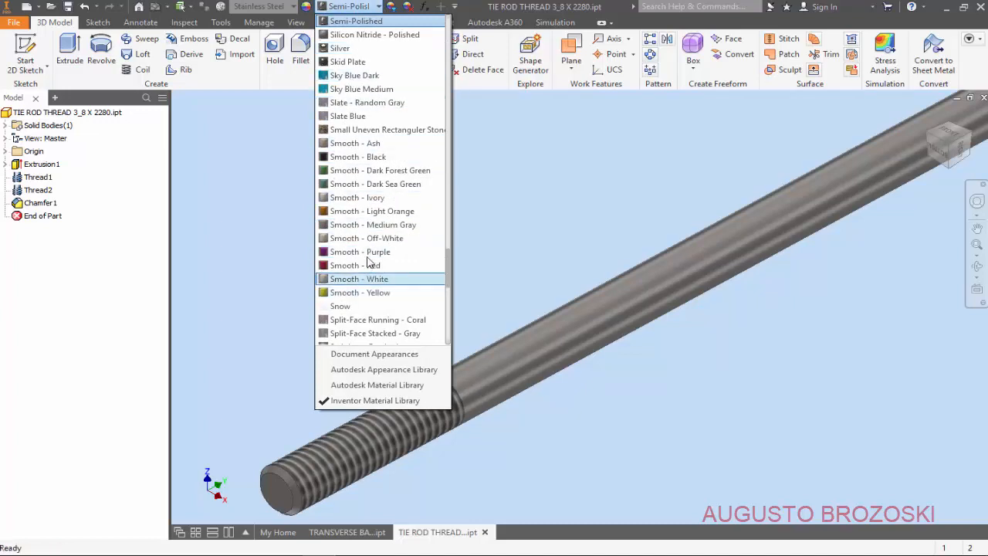
{"action": "scroll", "coordinate": [359, 262], "scroll_direction": "up", "scroll_amount": 8}
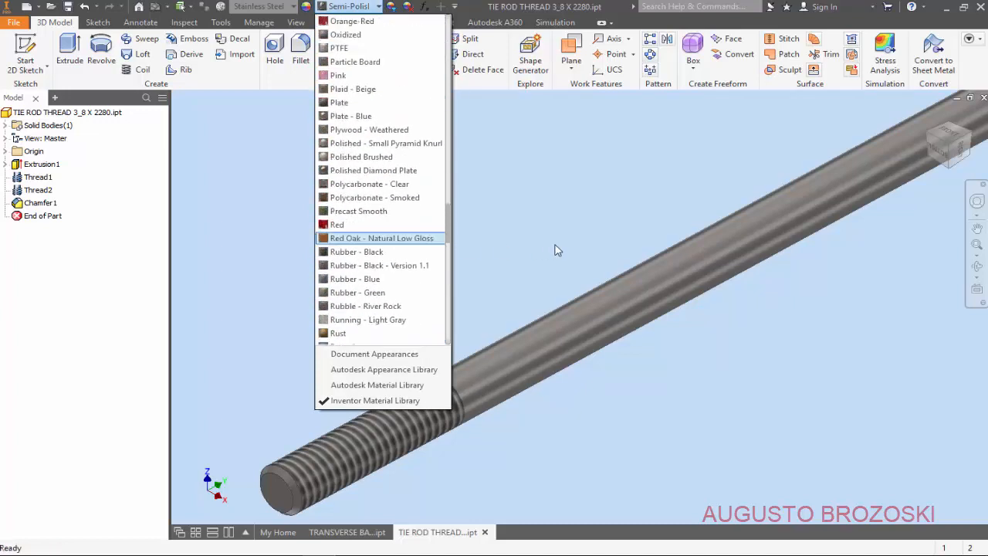
{"action": "left_click", "coordinate": [519, 176]}
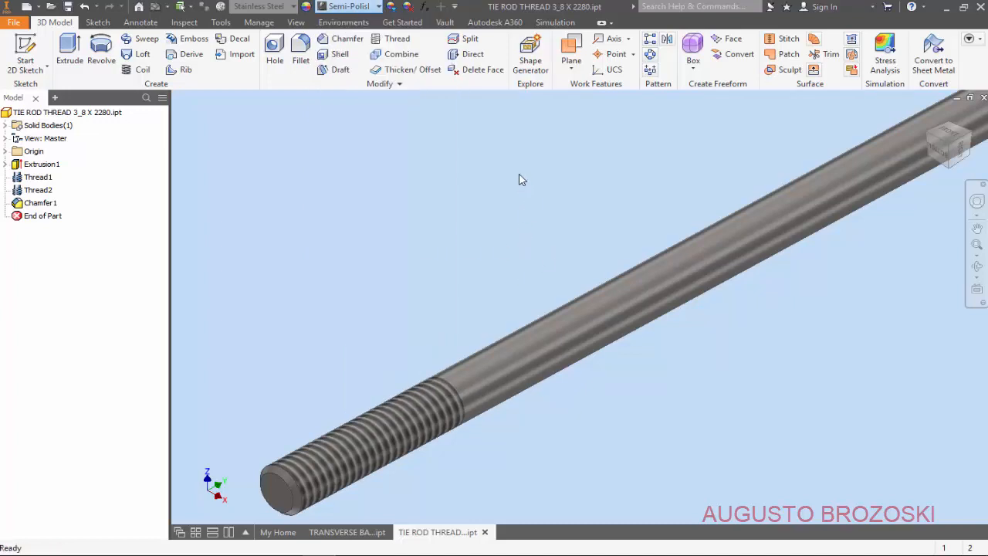
Step: Return the tie rod to the home view and save the part
{"action": "left_click", "coordinate": [928, 111]}
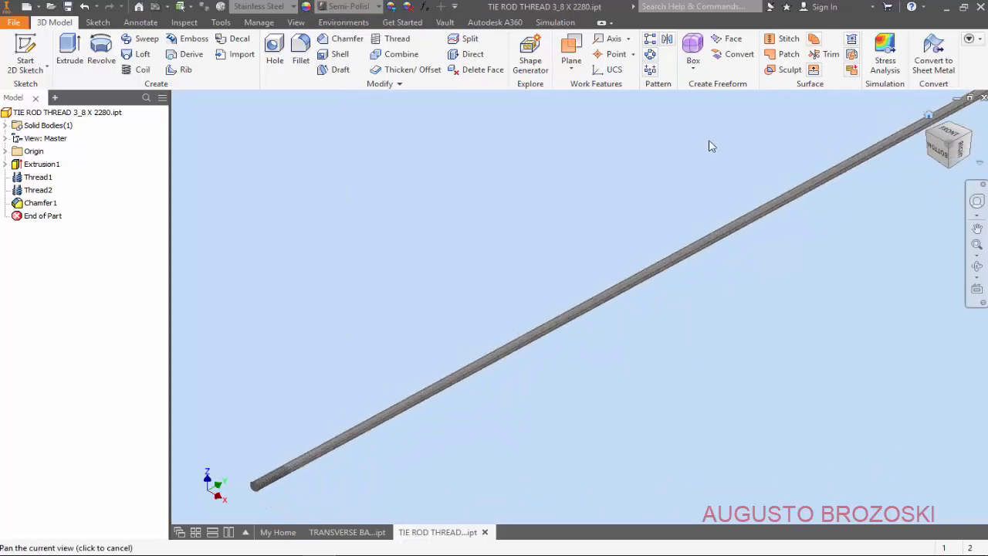
{"action": "left_click", "coordinate": [68, 6]}
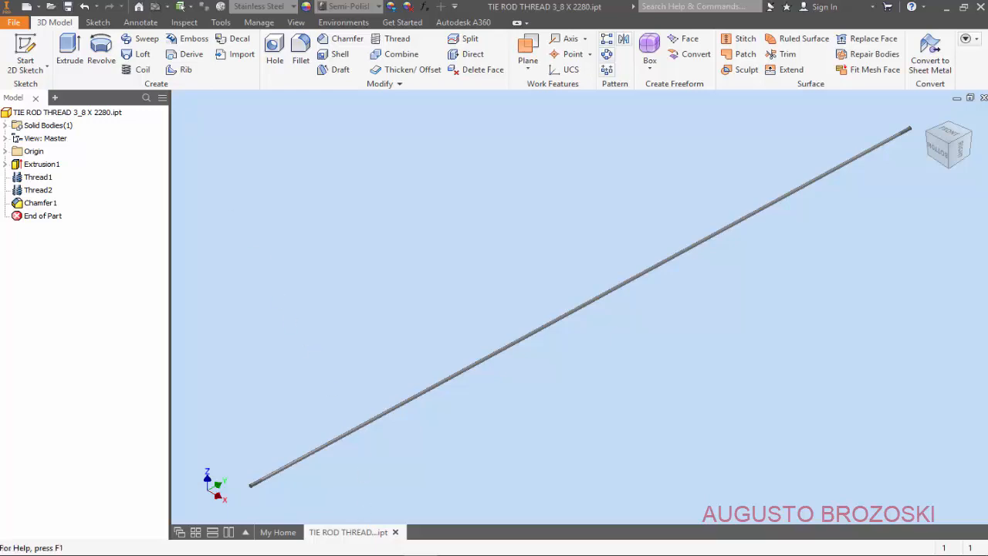
Step: Check spacer tube item 6 in the heat exchanger PDF drawing and the 3/8" SCH 80 diameters in the tube catalogue in Acrobat Reader
{"action": "mouse_move", "coordinate": [355, 552]}
{"action": "left_click", "coordinate": [301, 533]}
{"action": "left_click", "coordinate": [302, 532]}
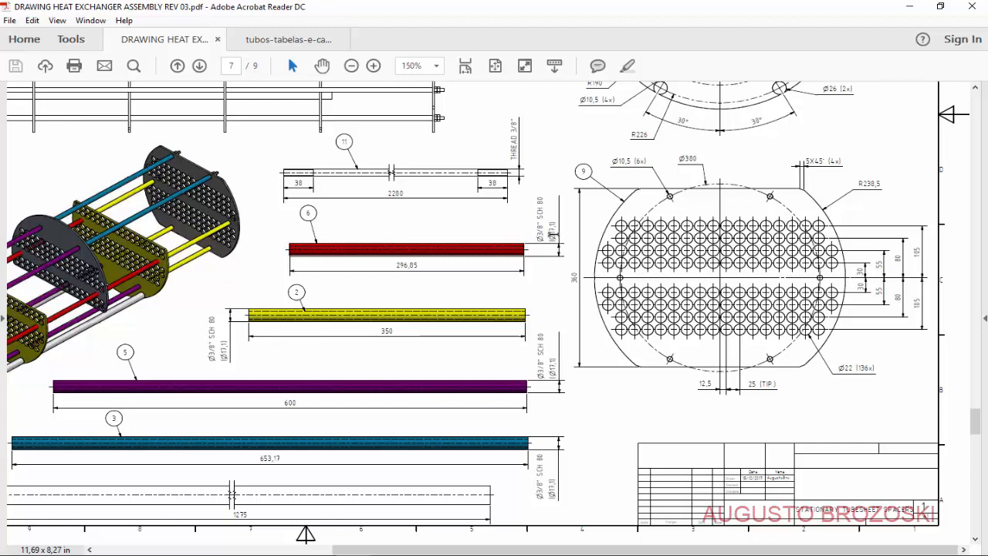
{"action": "mouse_move", "coordinate": [352, 552]}
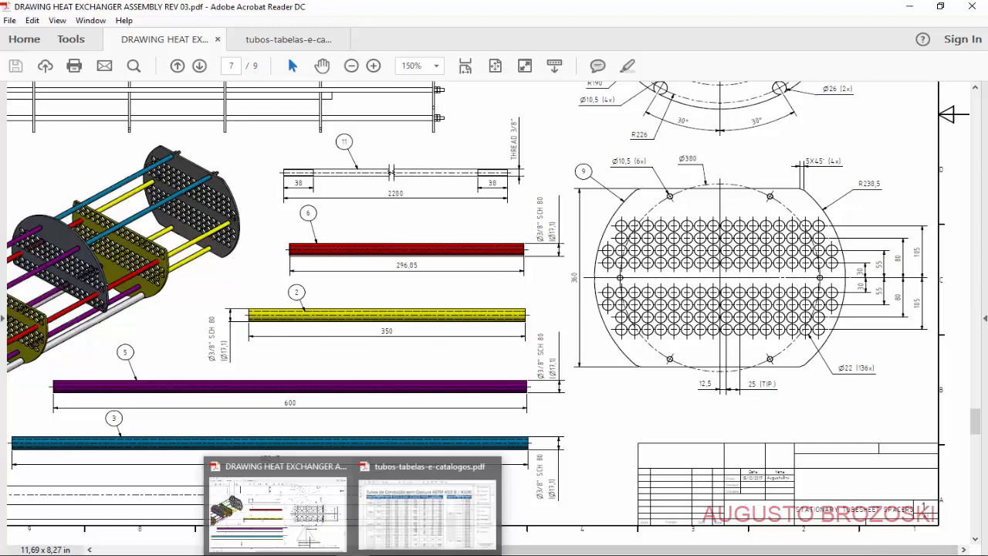
{"action": "left_click", "coordinate": [397, 528]}
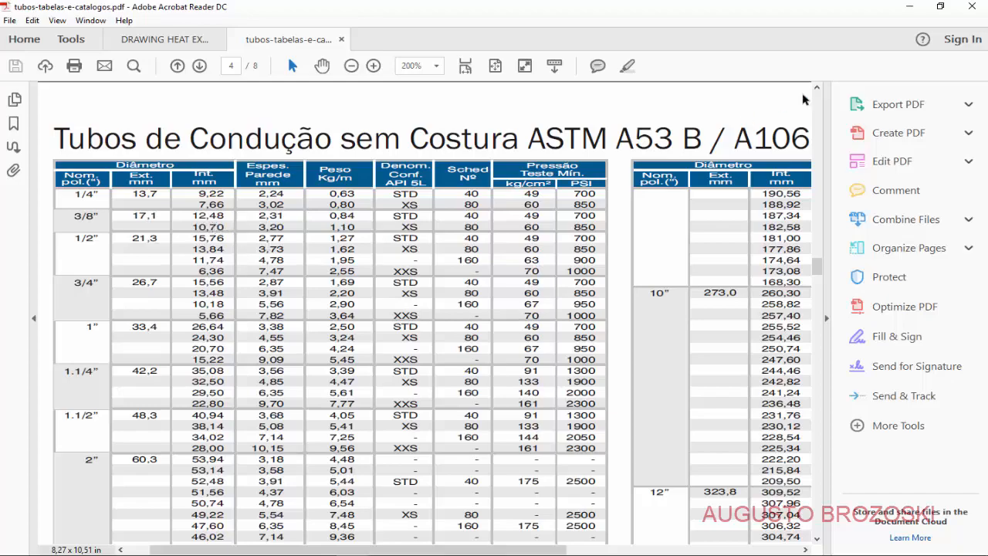
{"action": "left_click", "coordinate": [910, 7]}
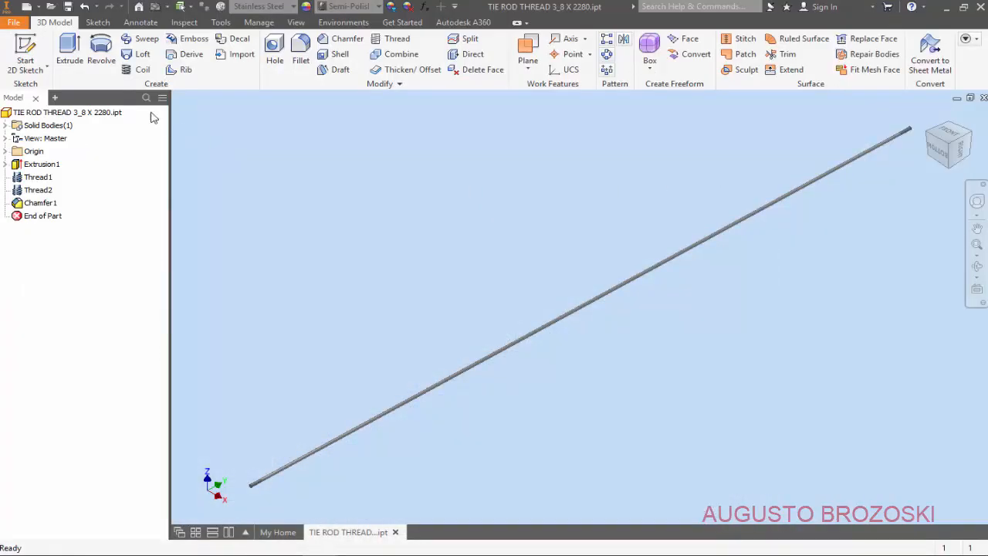
Step: Create a new part from the metric Standard (mm).ipt template and save it as SPACER TUBE DIAM 3_8 SCH80 X 297
{"action": "left_click", "coordinate": [26, 7]}
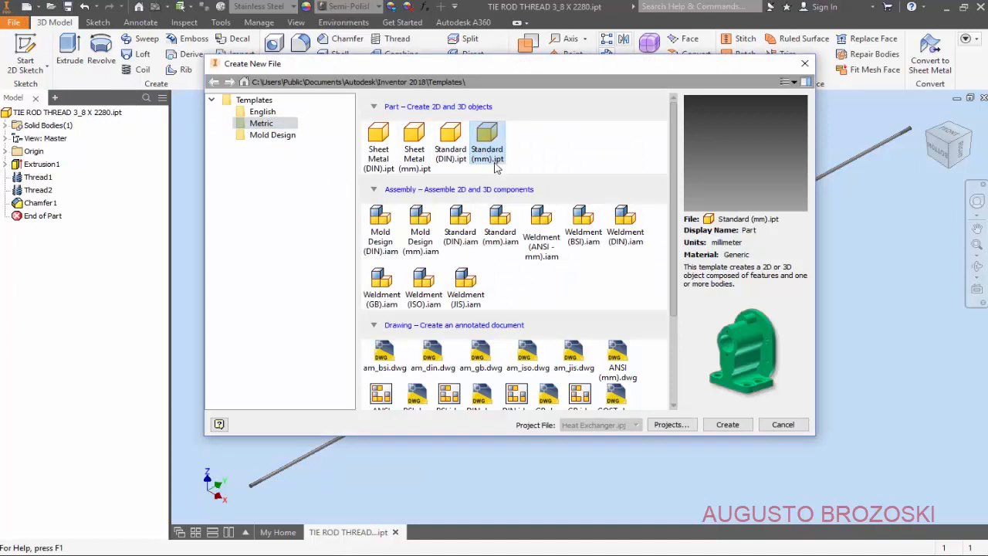
{"action": "left_click", "coordinate": [727, 424]}
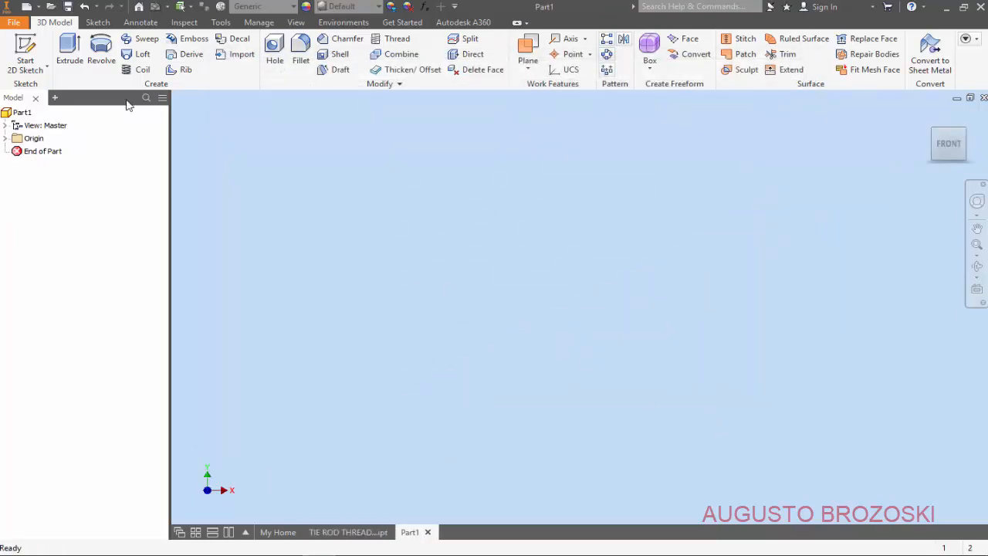
{"action": "left_click", "coordinate": [68, 6]}
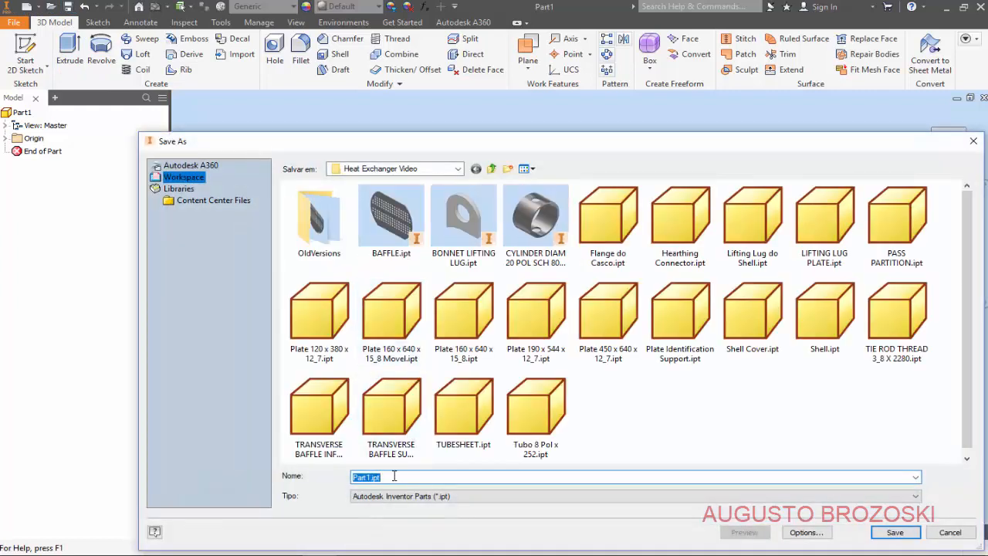
{"action": "key", "text": "BackSpace"}
{"action": "type", "text": "SPACER TUBE DIAM 3_8 X 297"}
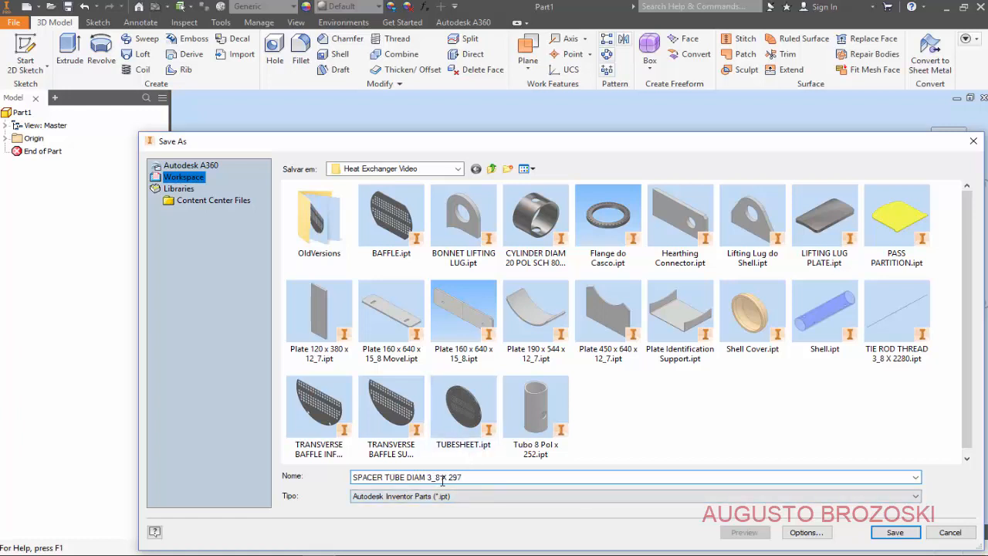
{"action": "type", "text": "CH80"}
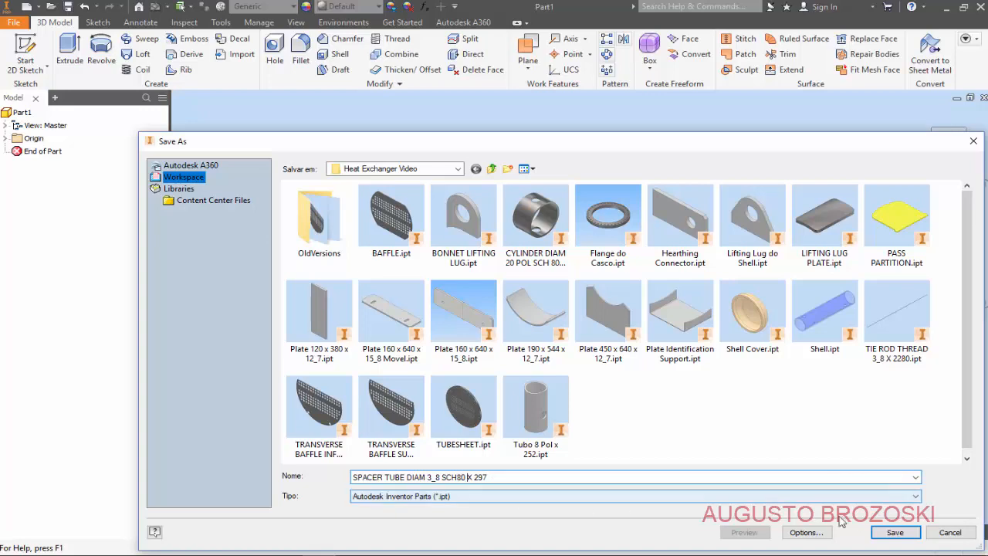
{"action": "left_click", "coordinate": [894, 531]}
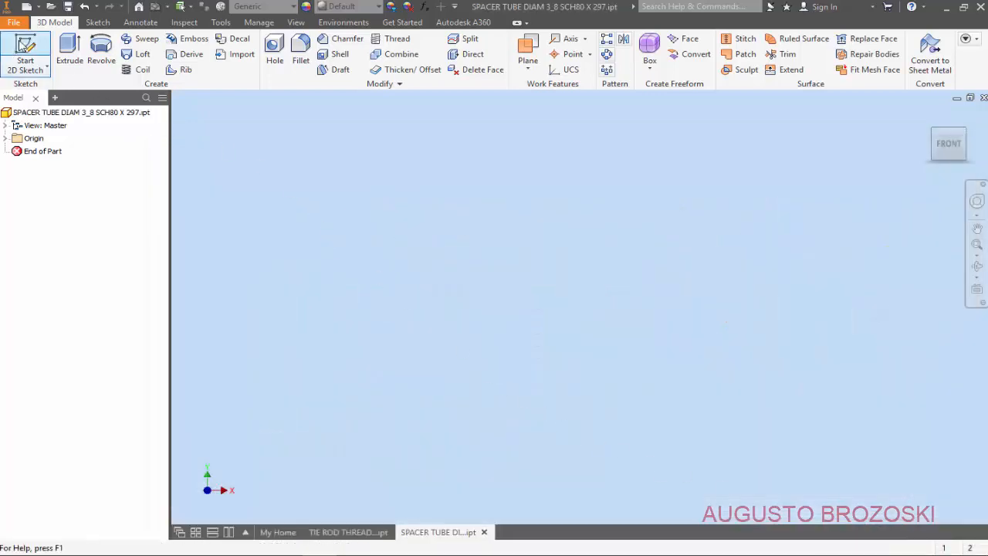
Step: Sketch two concentric circles centred on the origin of the XZ plane, the outer one about 22.6 mm in diameter
{"action": "left_click", "coordinate": [28, 48]}
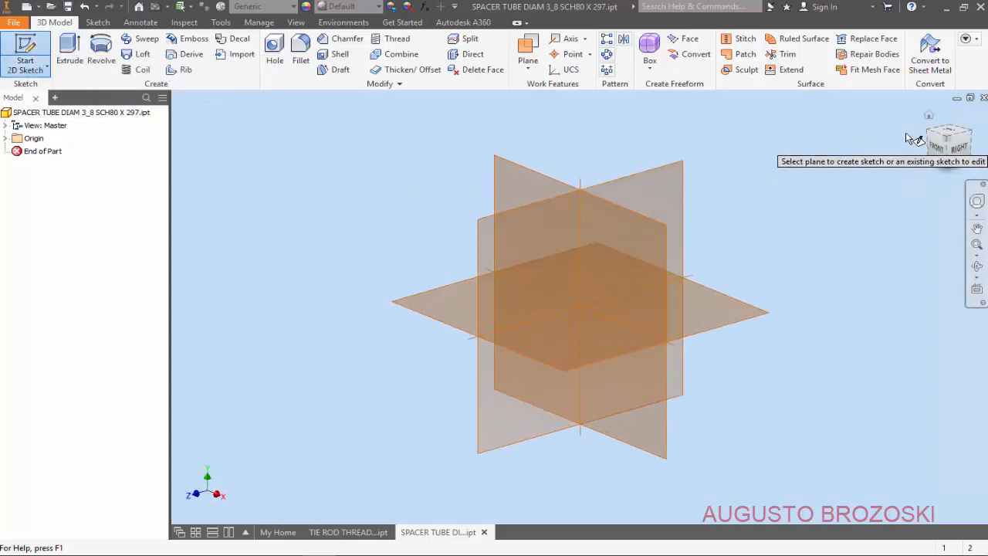
{"action": "left_click", "coordinate": [930, 118]}
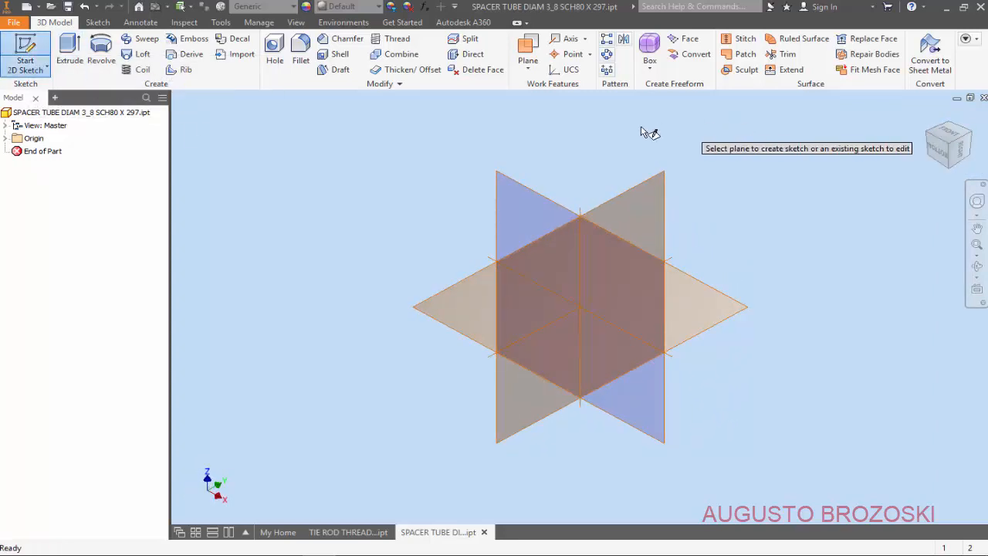
{"action": "left_click", "coordinate": [525, 188]}
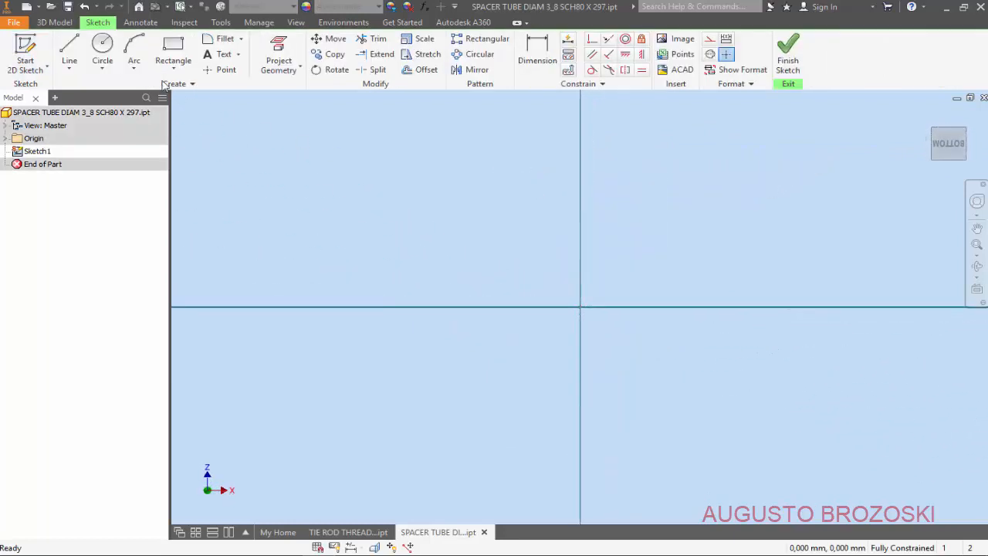
{"action": "left_click", "coordinate": [100, 45]}
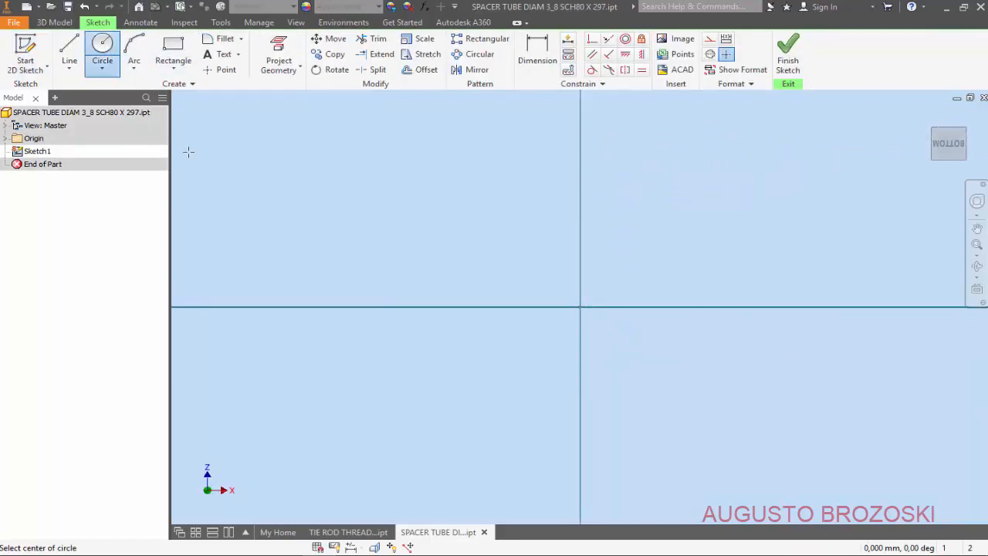
{"action": "left_click", "coordinate": [580, 307]}
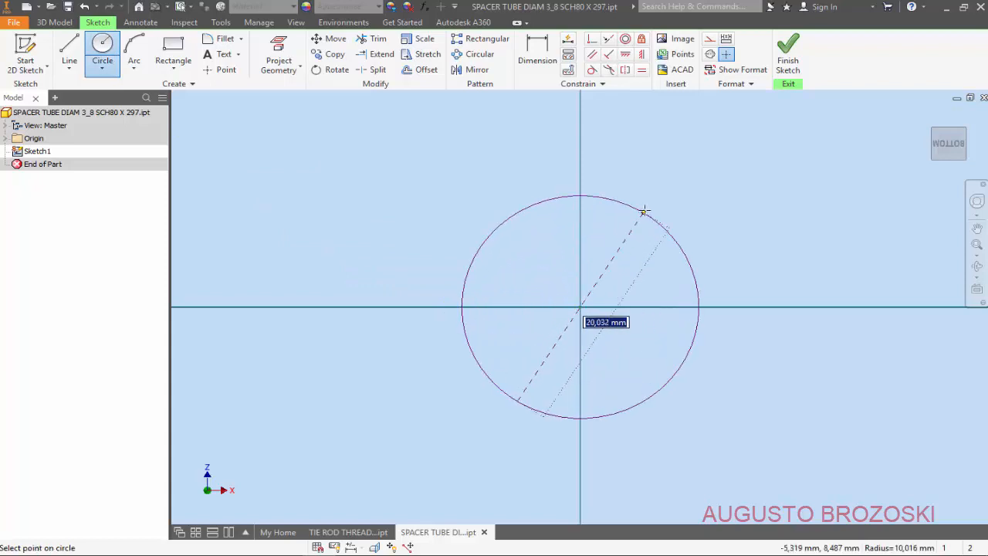
{"action": "left_click", "coordinate": [653, 201]}
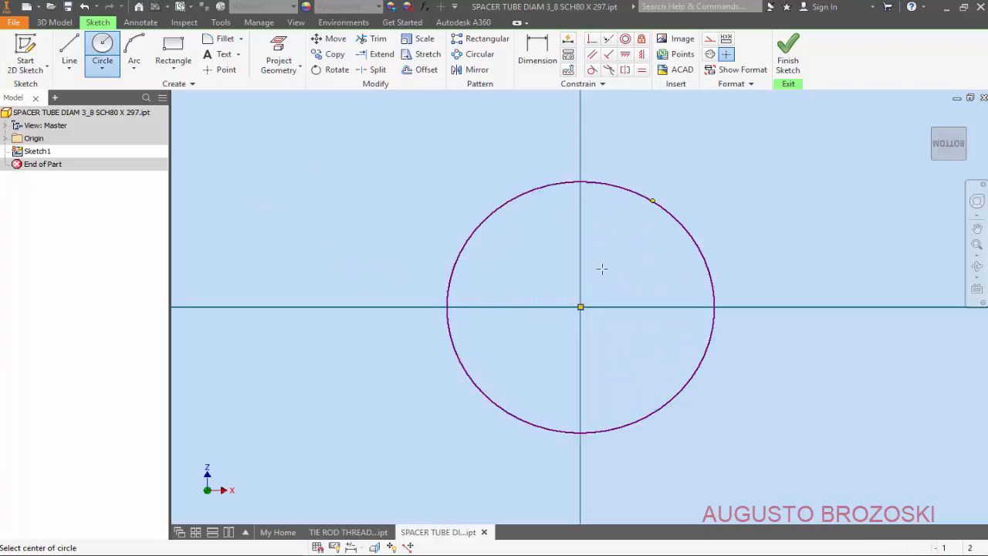
{"action": "left_click", "coordinate": [581, 307]}
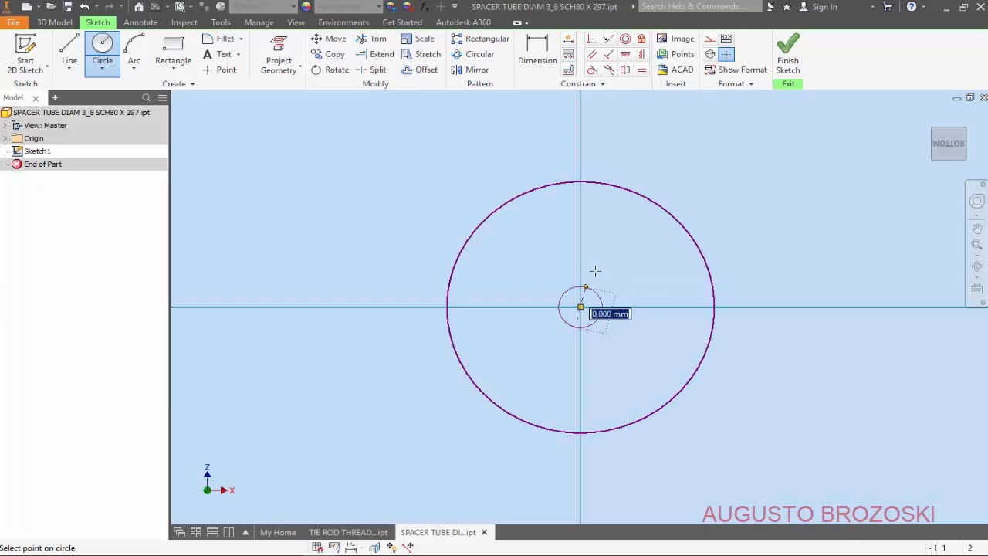
{"action": "left_click", "coordinate": [645, 229]}
Step: Dimension the outer circle's diameter to 17.1 mm and the inner circle's to 10.7 mm, and finish the sketch
{"action": "key", "text": "d"}
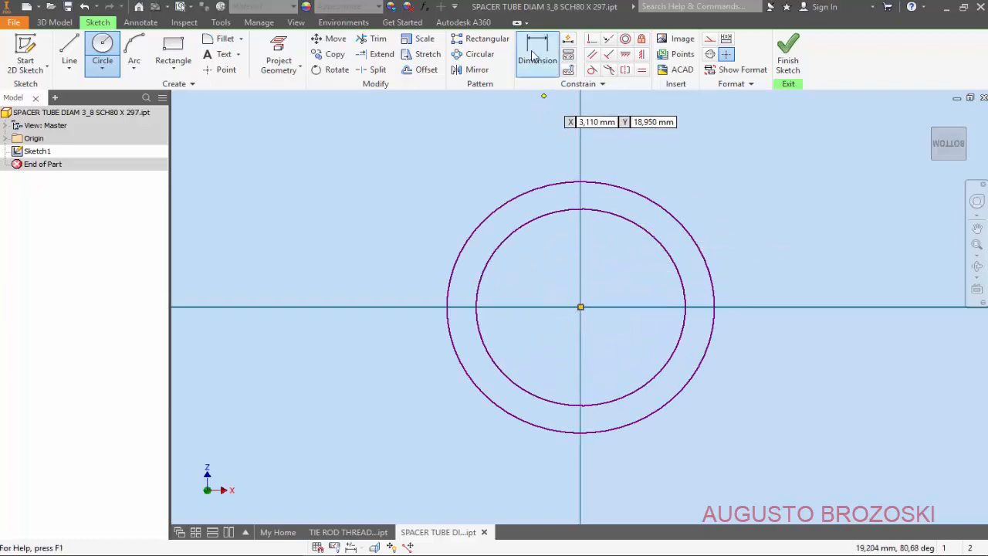
{"action": "left_click", "coordinate": [673, 217]}
{"action": "left_click", "coordinate": [738, 193]}
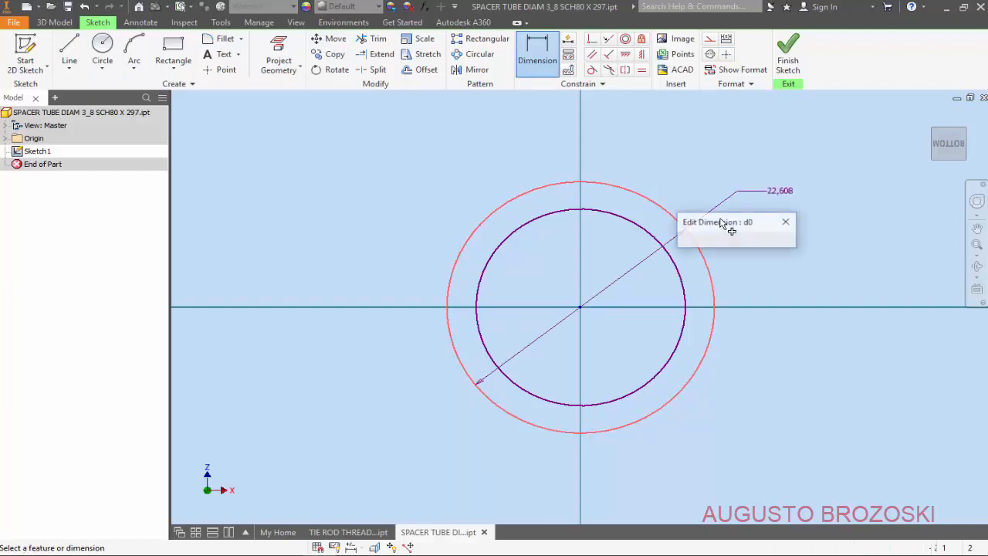
{"action": "type", "text": "17.1"}
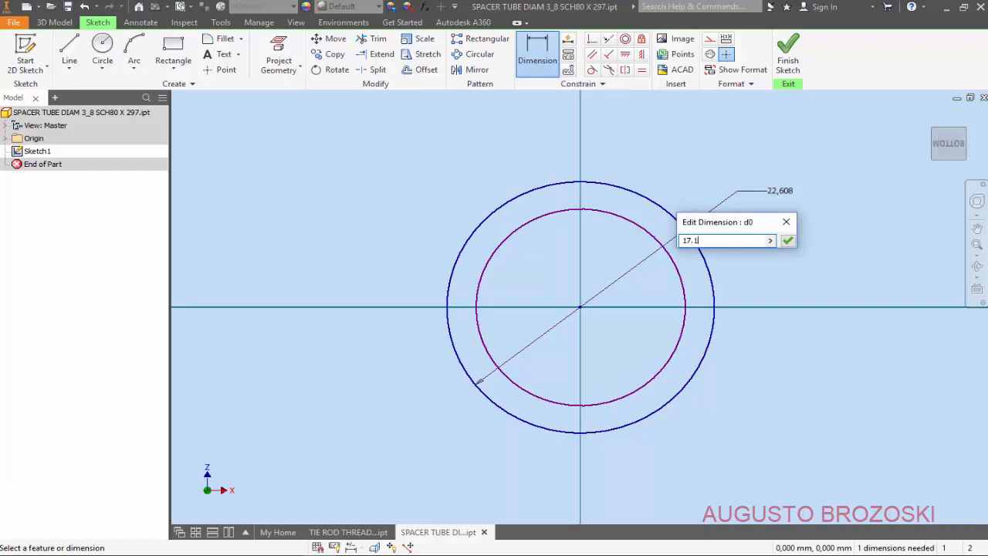
{"action": "key", "text": "Return"}
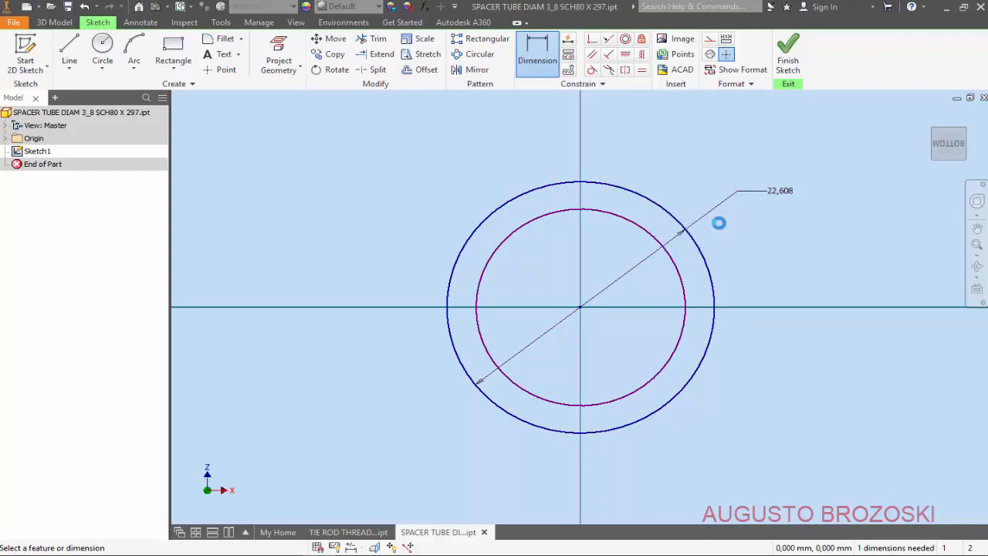
{"action": "left_click", "coordinate": [618, 245]}
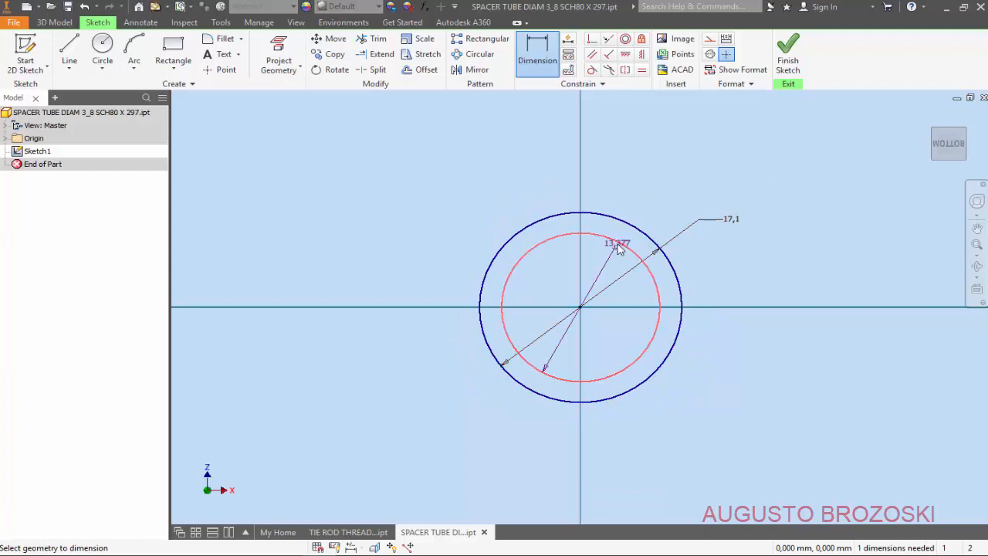
{"action": "left_click", "coordinate": [610, 267]}
{"action": "type", "text": "1"}
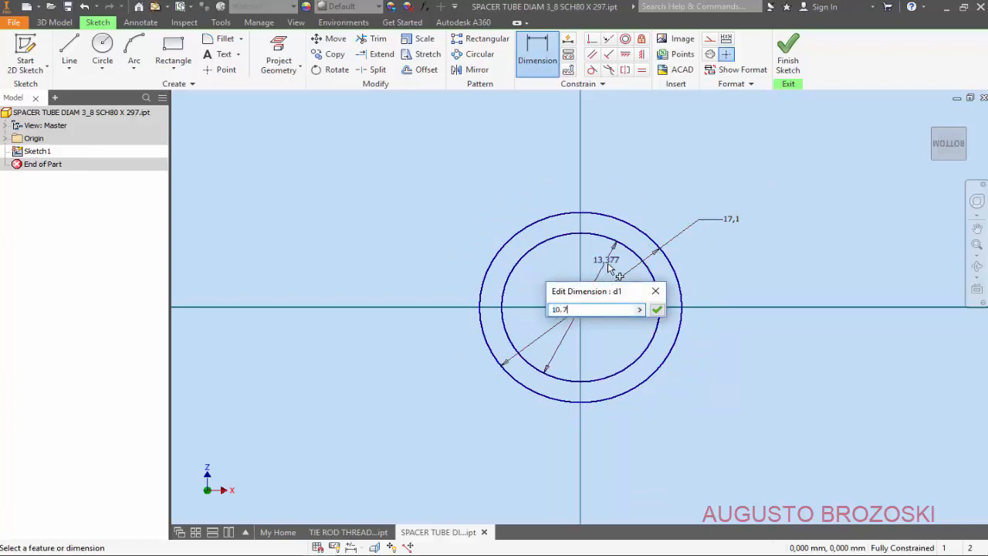
{"action": "type", "text": "0.7"}
{"action": "key", "text": "Return"}
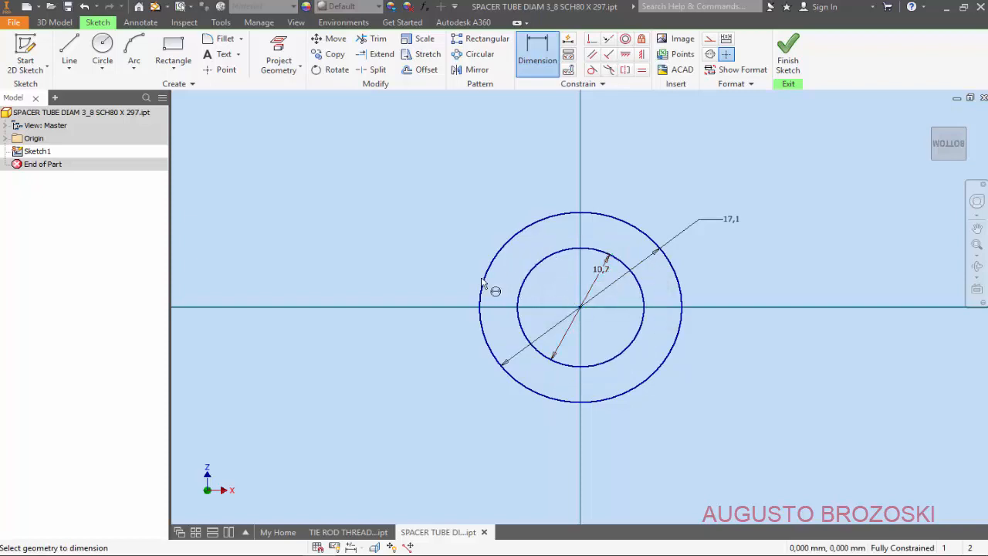
{"action": "left_click", "coordinate": [787, 62]}
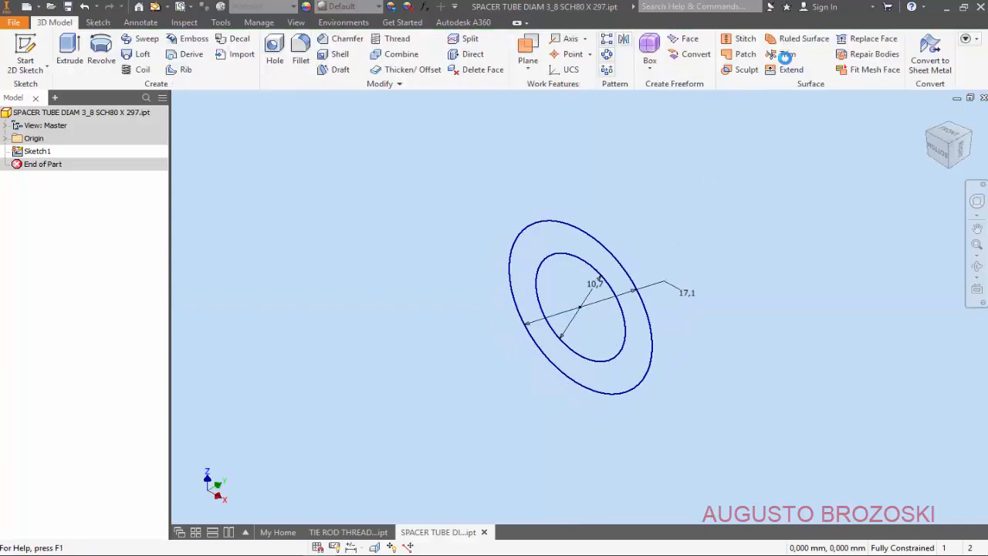
Step: Extrude the ring profile 296.85 mm, the length of item 6 in the PDF drawing, and save the part
{"action": "left_click", "coordinate": [69, 51]}
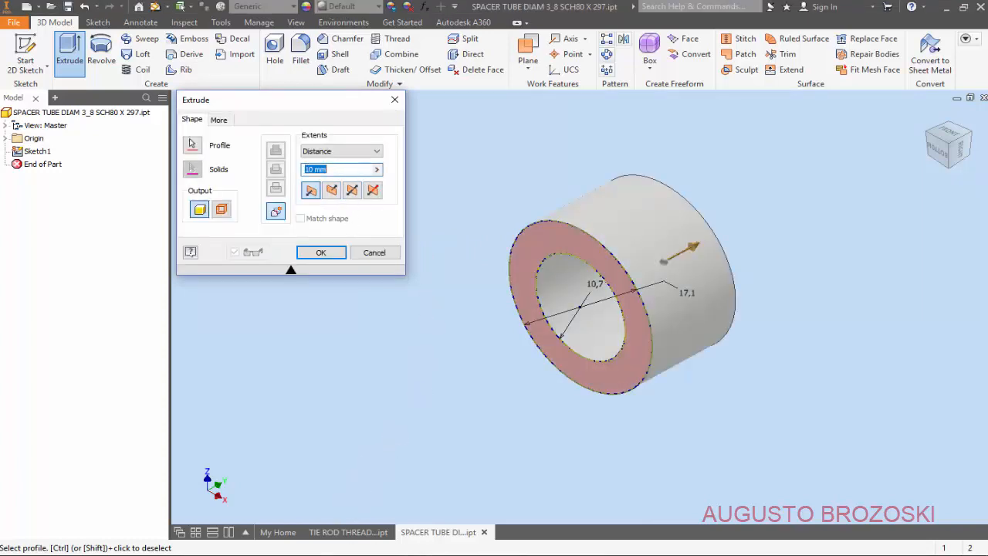
{"action": "mouse_move", "coordinate": [319, 549]}
{"action": "left_click", "coordinate": [281, 505]}
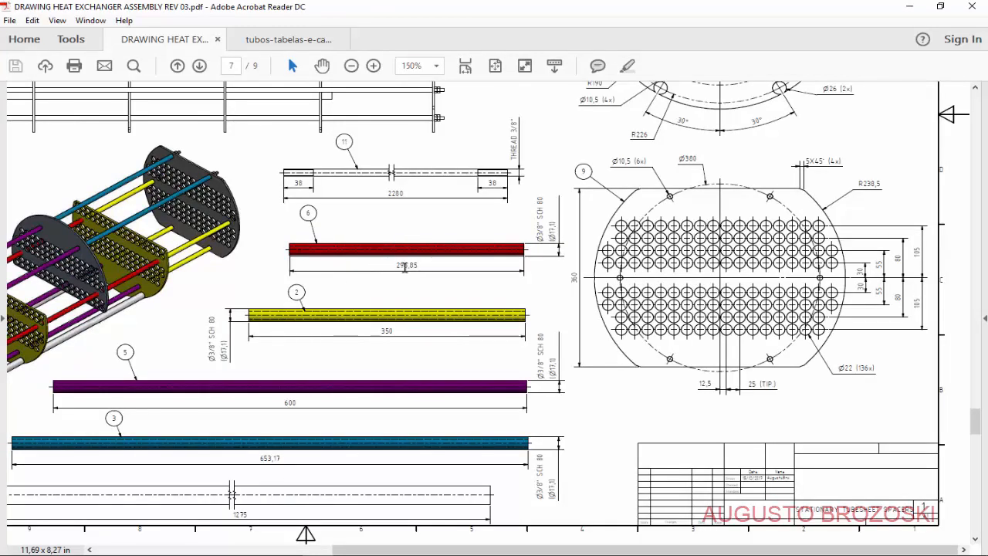
{"action": "left_click", "coordinate": [909, 7]}
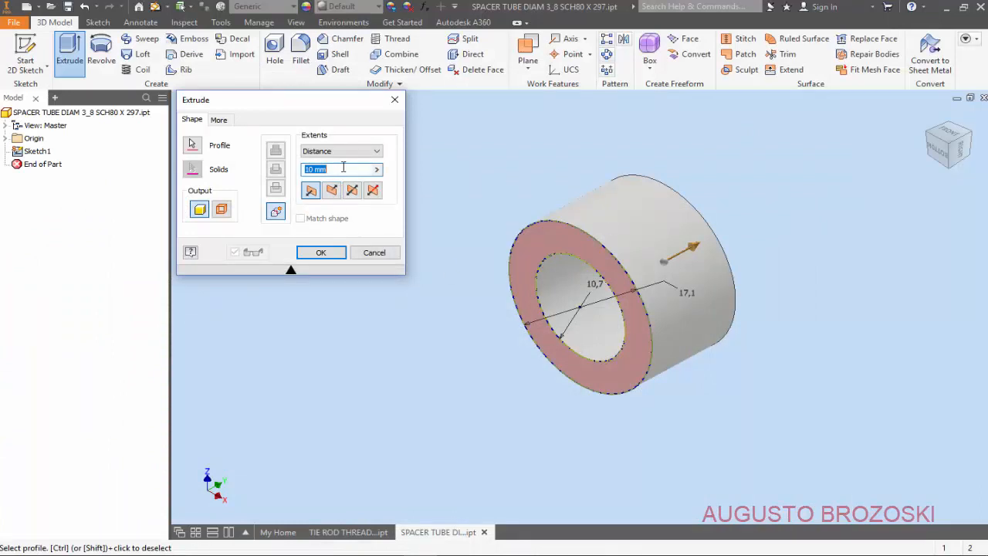
{"action": "type", "text": "296"}
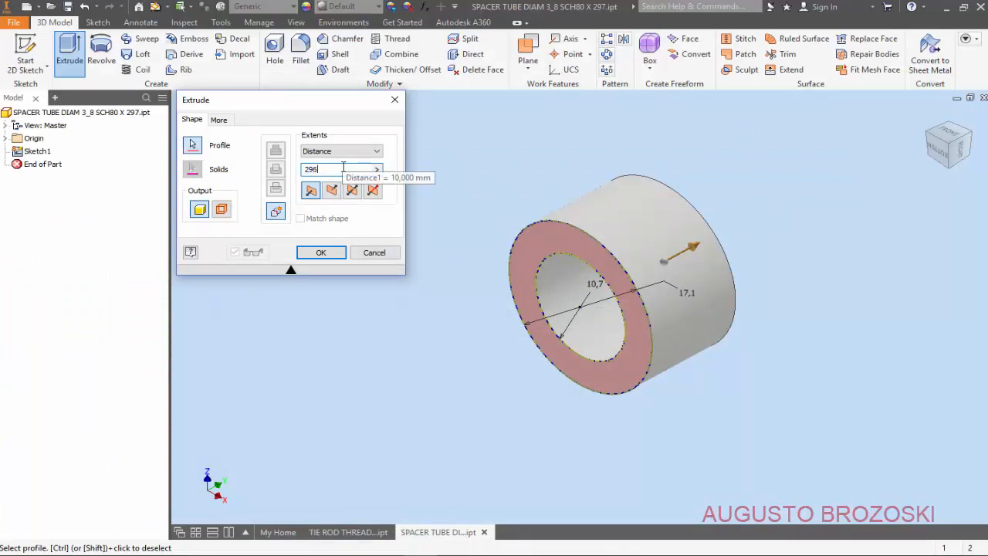
{"action": "type", "text": ".85"}
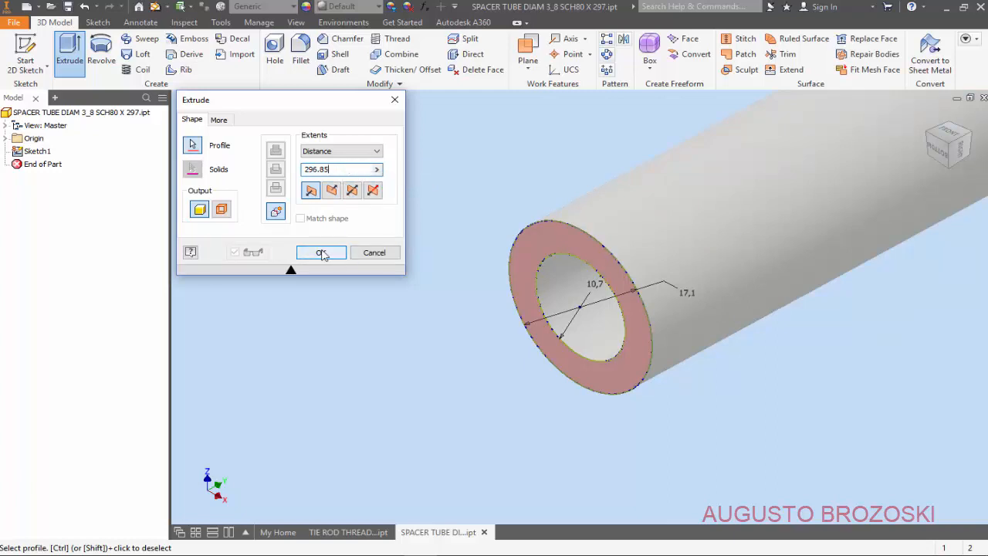
{"action": "left_click", "coordinate": [321, 253]}
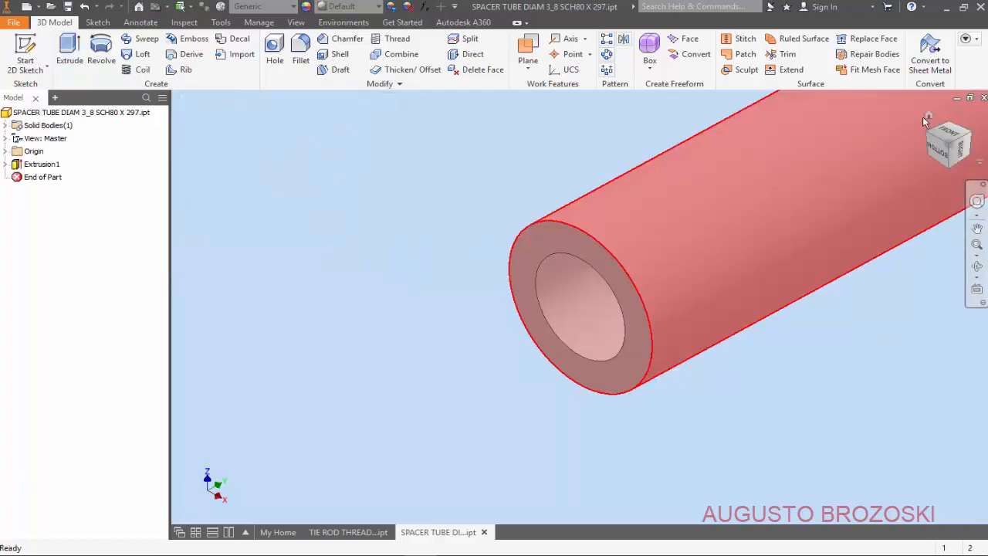
{"action": "left_click", "coordinate": [930, 117]}
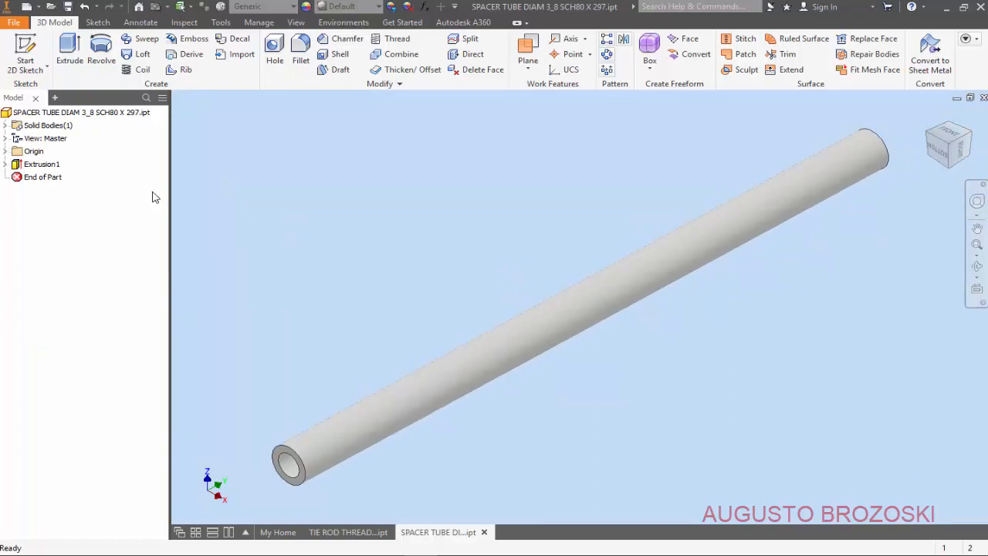
{"action": "left_click", "coordinate": [68, 7]}
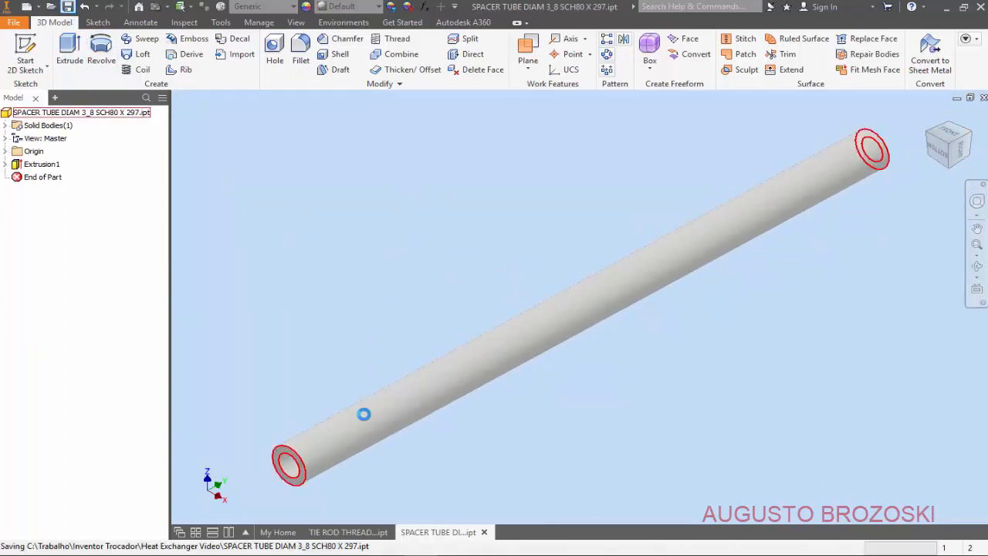
Step: Check spacer tube item 6 in the PDF drawing and assign the Stainless Steel material to the tube
{"action": "mouse_move", "coordinate": [318, 554]}
{"action": "left_click", "coordinate": [283, 533]}
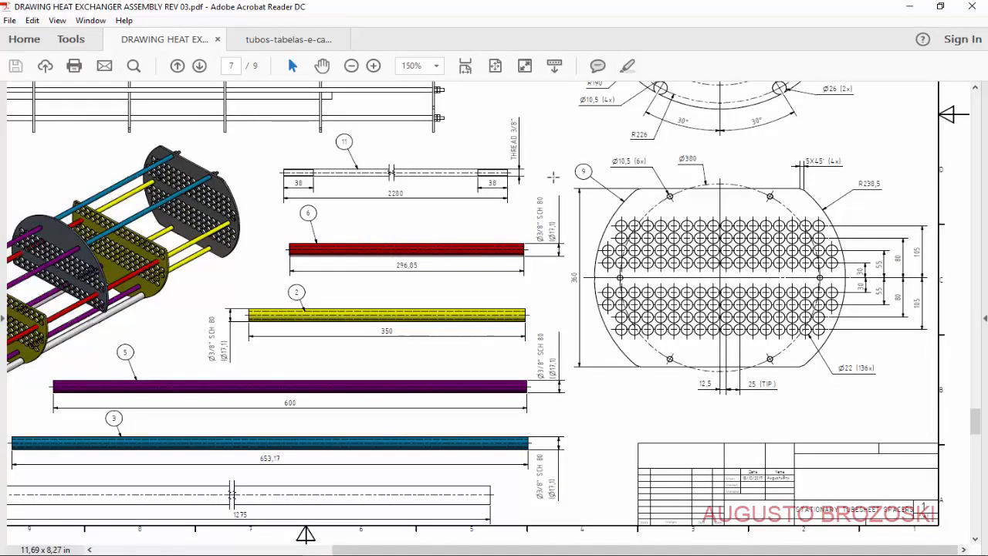
{"action": "left_click", "coordinate": [916, 7]}
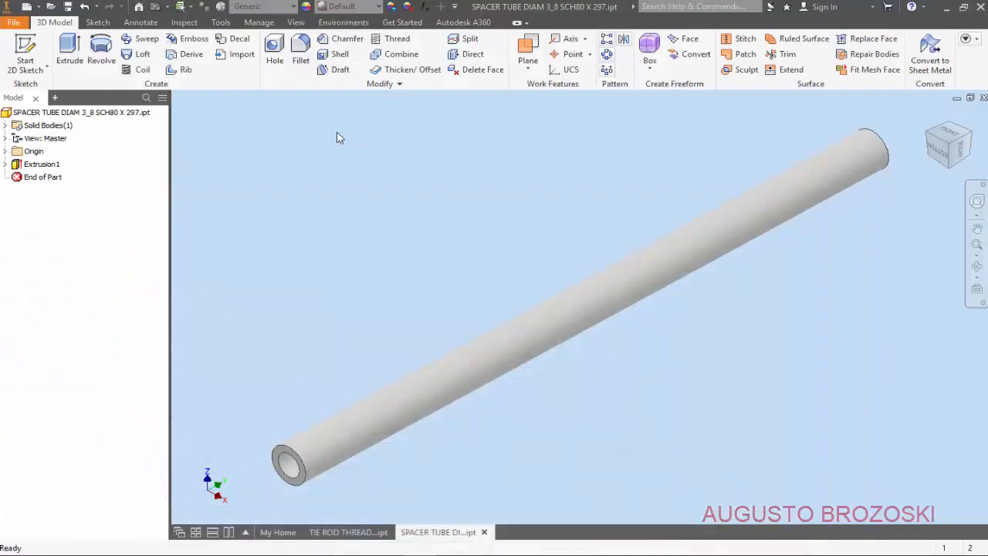
{"action": "left_click", "coordinate": [294, 8]}
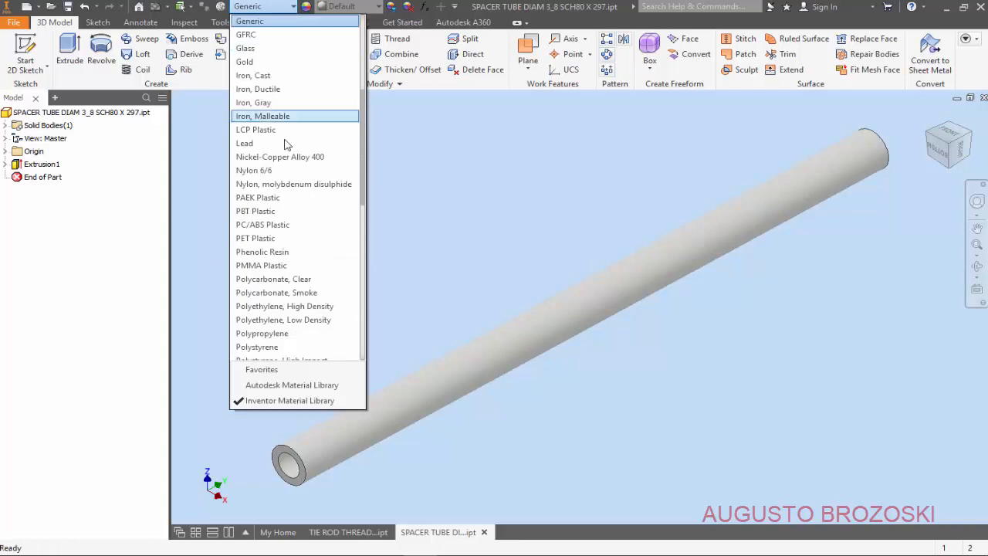
{"action": "scroll", "coordinate": [286, 289], "scroll_direction": "down", "scroll_amount": 1}
{"action": "scroll", "coordinate": [285, 290], "scroll_direction": "down", "scroll_amount": 4}
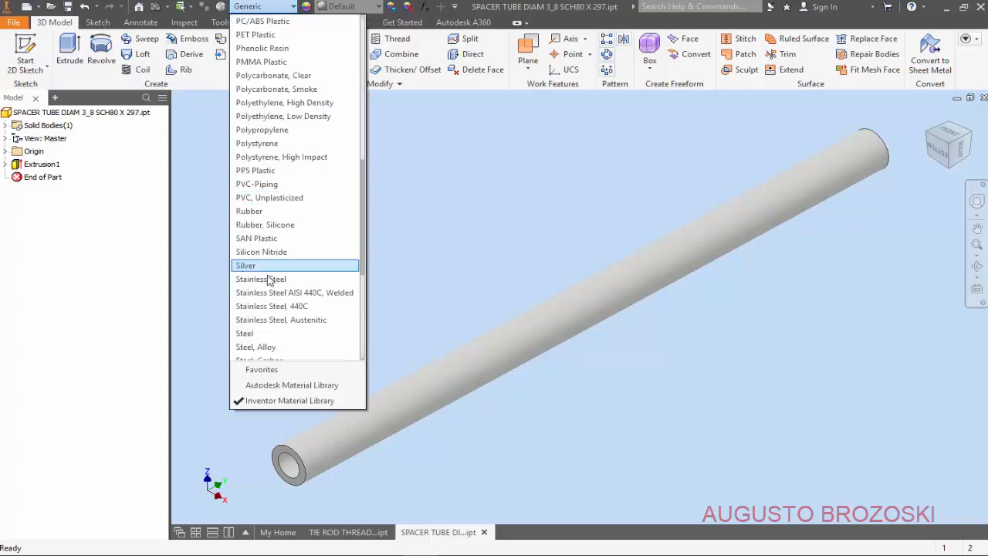
{"action": "left_click", "coordinate": [262, 279]}
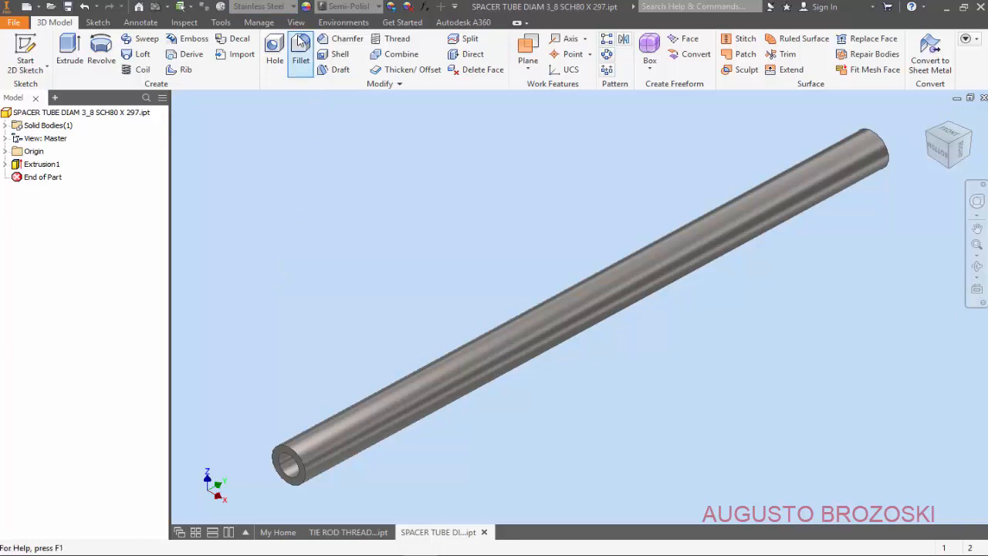
Step: Try the Smooth - Red appearance on the tube, replace it with Red, and save the part
{"action": "left_click", "coordinate": [379, 10]}
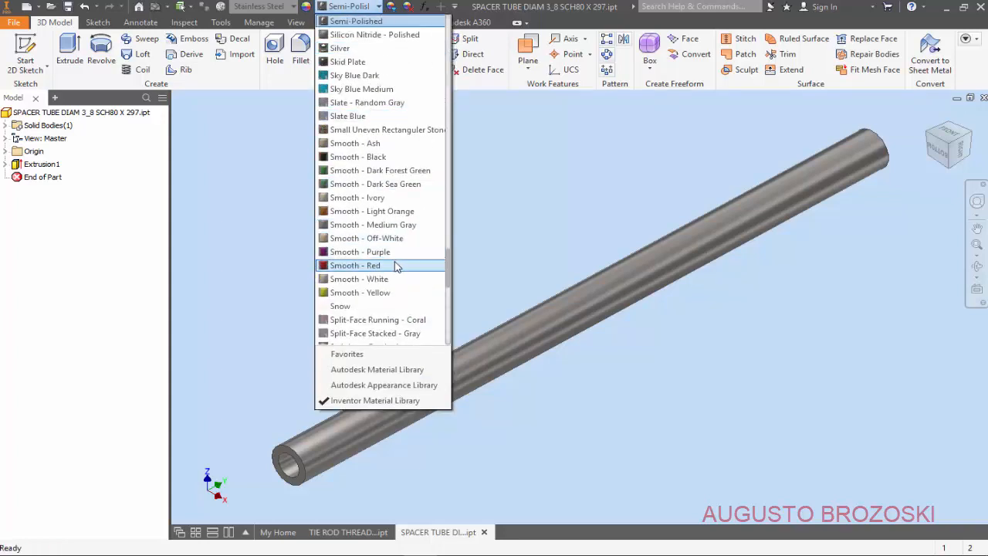
{"action": "left_click", "coordinate": [355, 265]}
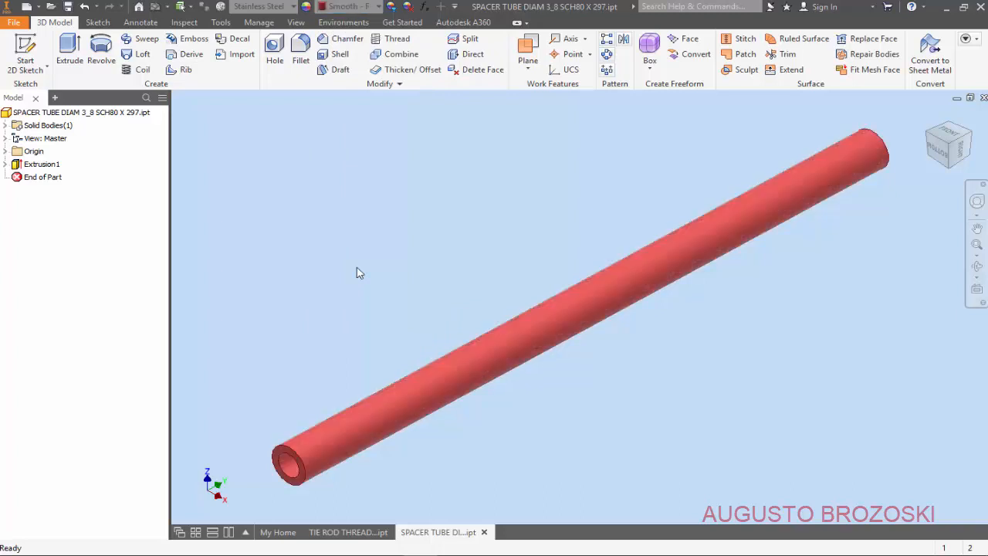
{"action": "left_click", "coordinate": [379, 7]}
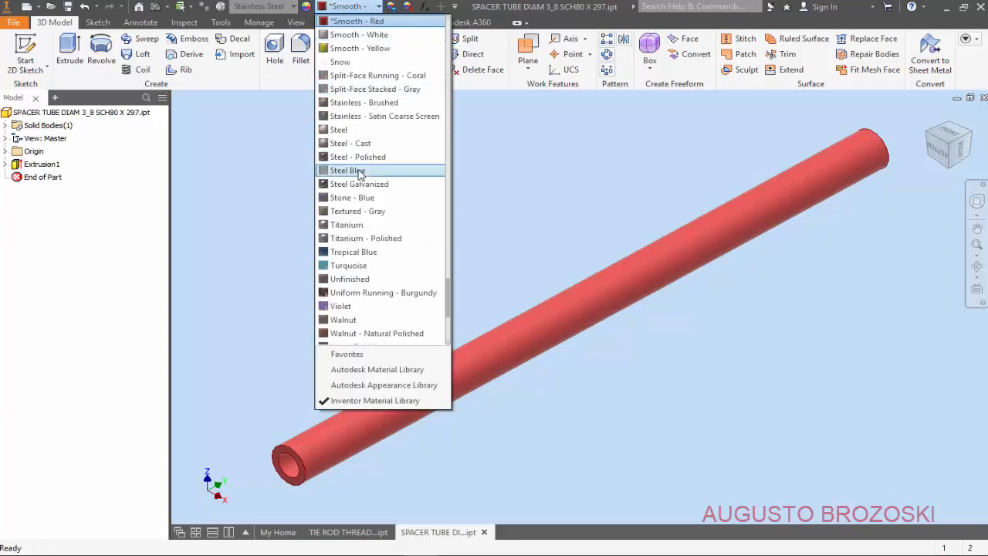
{"action": "scroll", "coordinate": [355, 172], "scroll_direction": "up", "scroll_amount": 10}
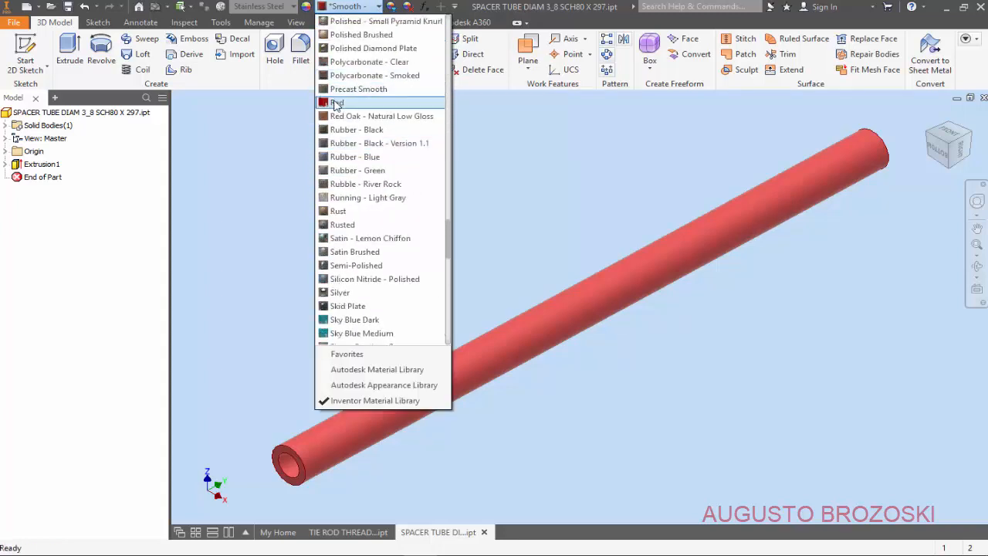
{"action": "left_click", "coordinate": [336, 103]}
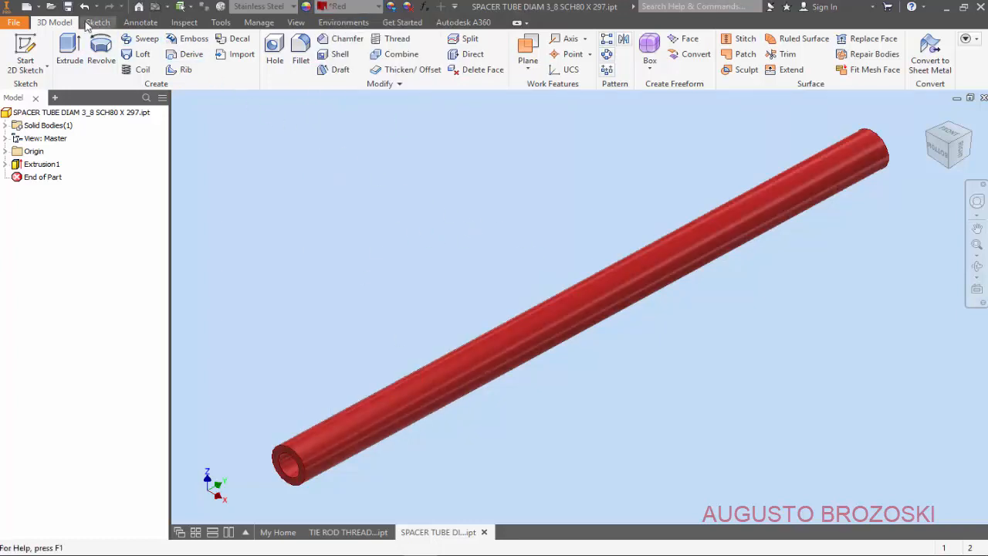
{"action": "left_click", "coordinate": [68, 7]}
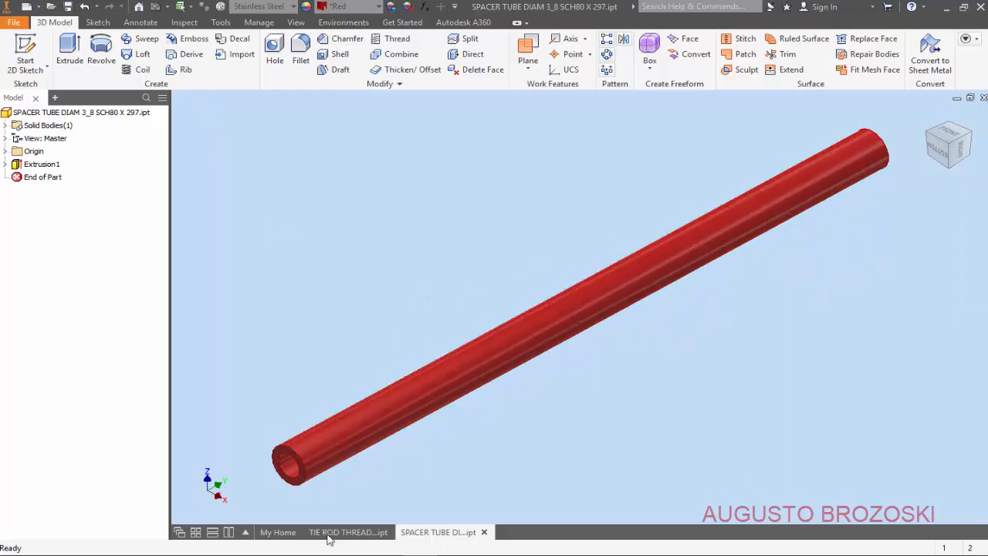
Step: Check spacer tube item 2 in the PDF drawing and save a copy of the part as SPACER TUBE DIAM 3_8 SCH80 X 350
{"action": "key", "text": "alt+Tab"}
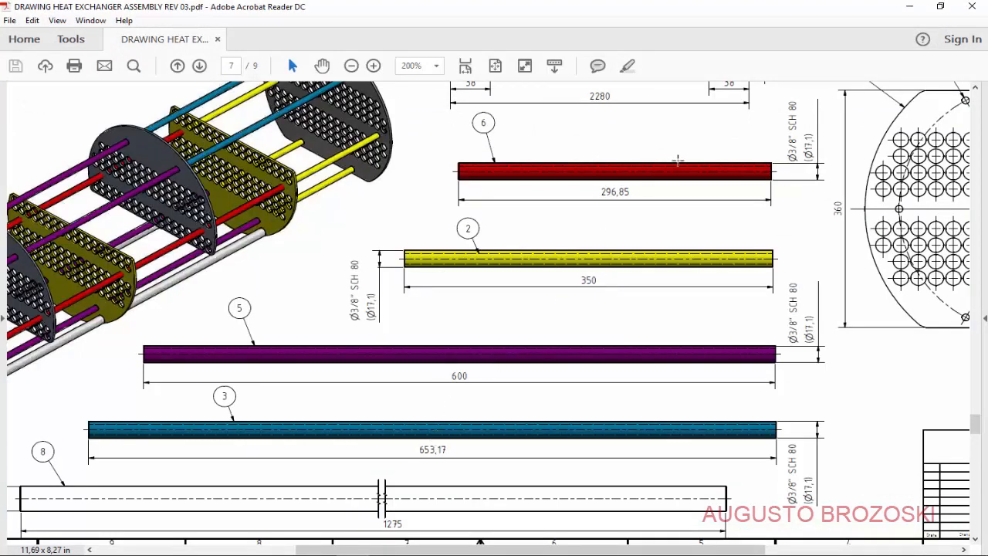
{"action": "left_click", "coordinate": [908, 6]}
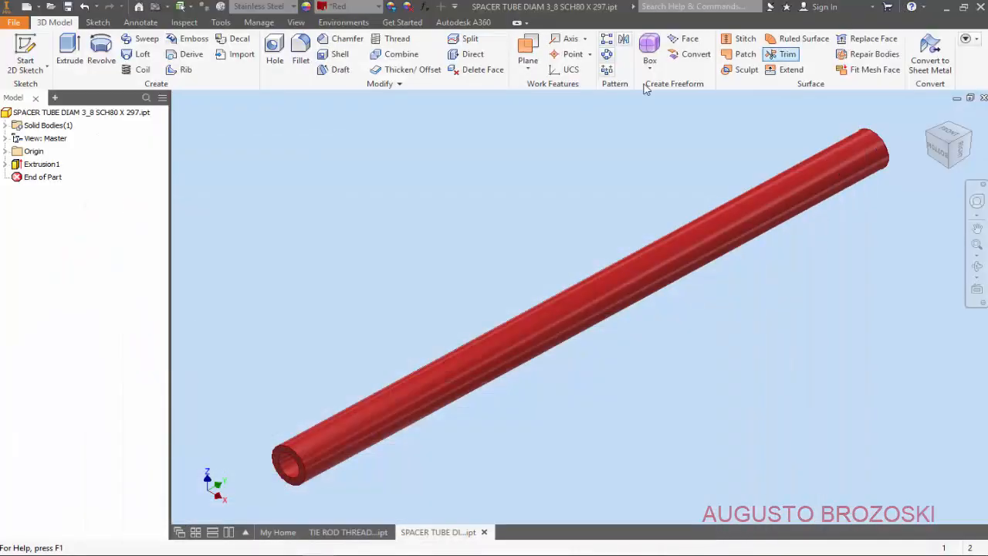
{"action": "left_click", "coordinate": [13, 22]}
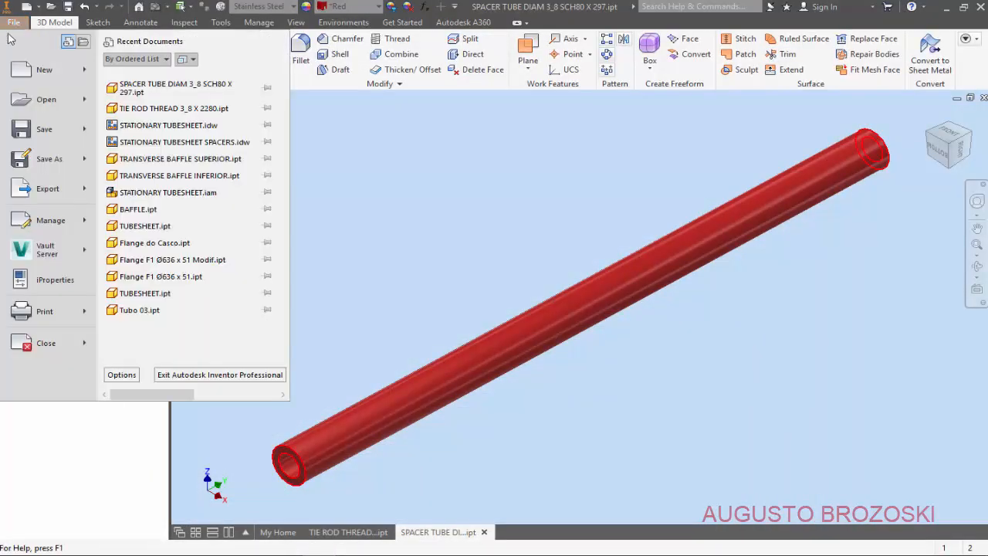
{"action": "left_click", "coordinate": [50, 161]}
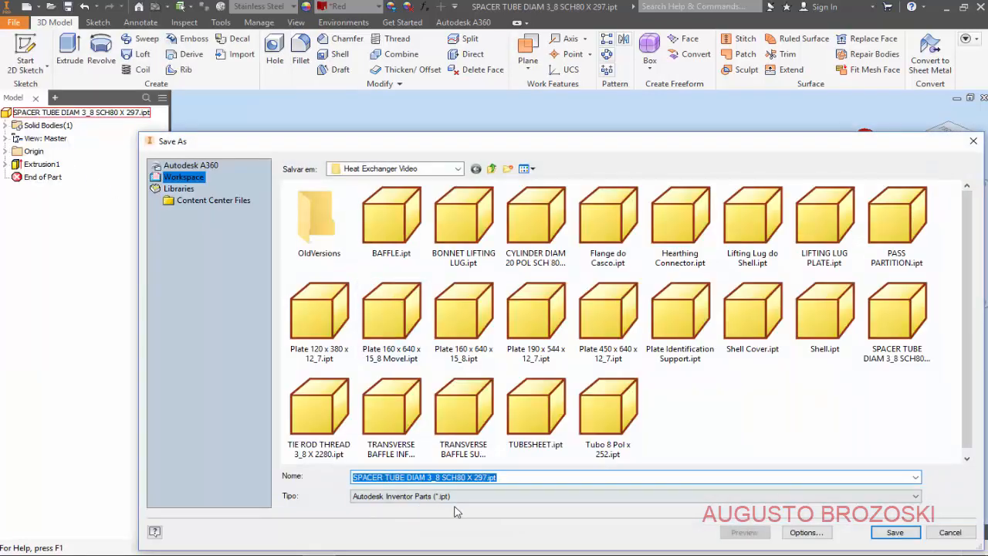
{"action": "left_click", "coordinate": [497, 478]}
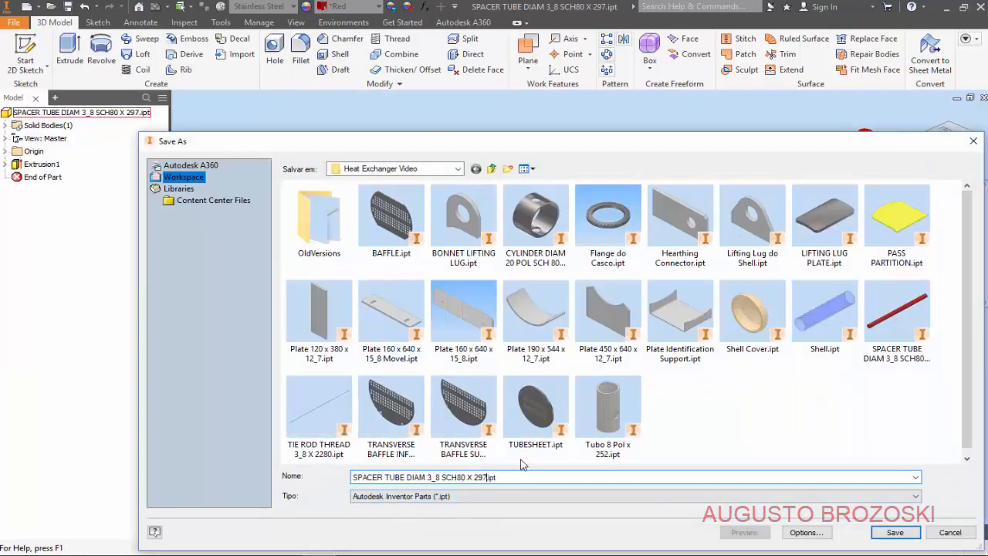
{"action": "key", "text": "BackSpace"}
{"action": "key", "text": "BackSpace"}
{"action": "left_click", "coordinate": [892, 532]}
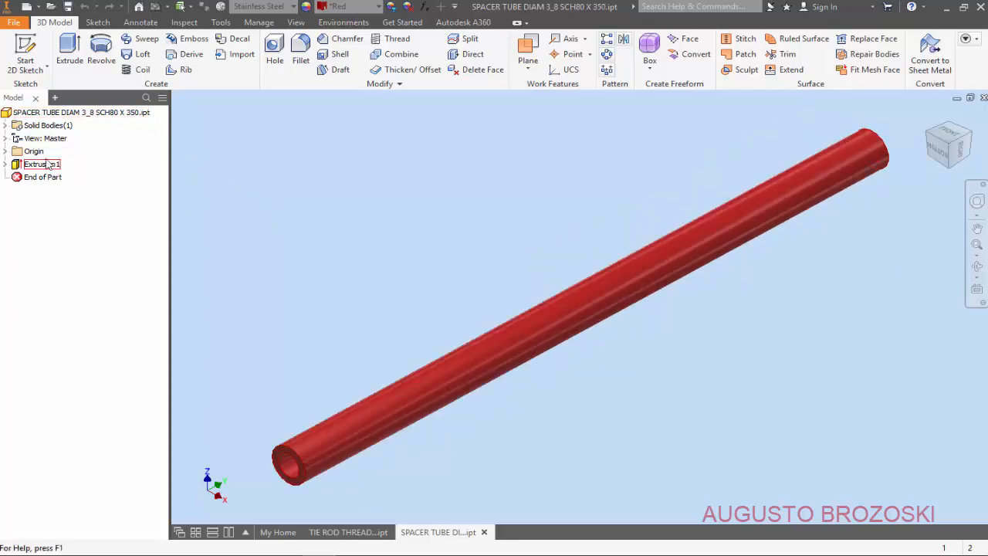
Step: Edit the tube's extrusion and set its distance to 350 mm
{"action": "right_click", "coordinate": [49, 168]}
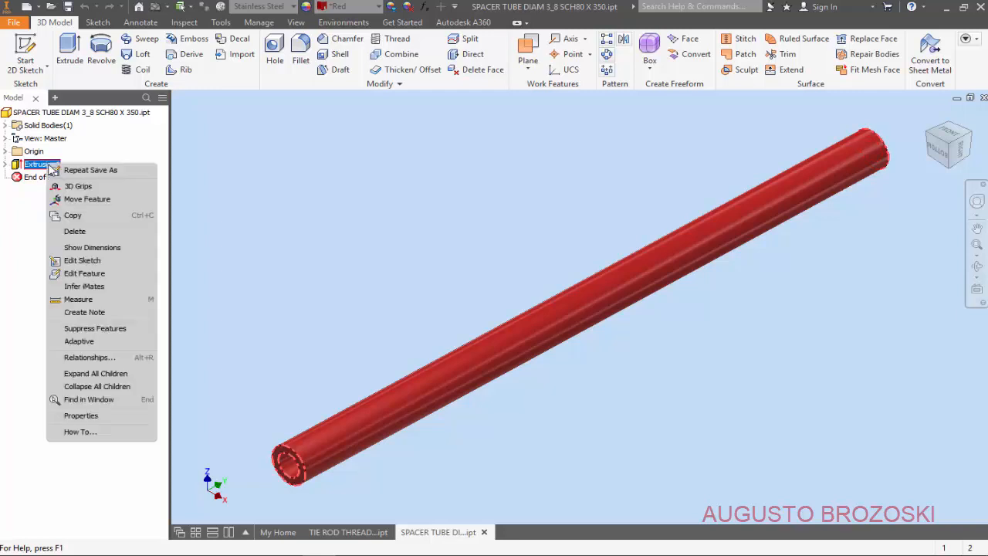
{"action": "left_click", "coordinate": [84, 274]}
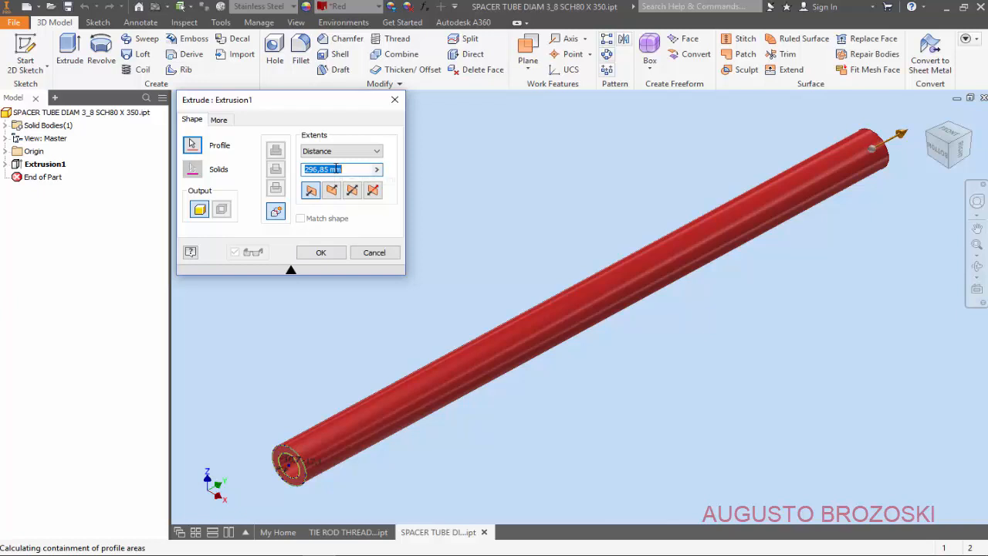
{"action": "type", "text": "350"}
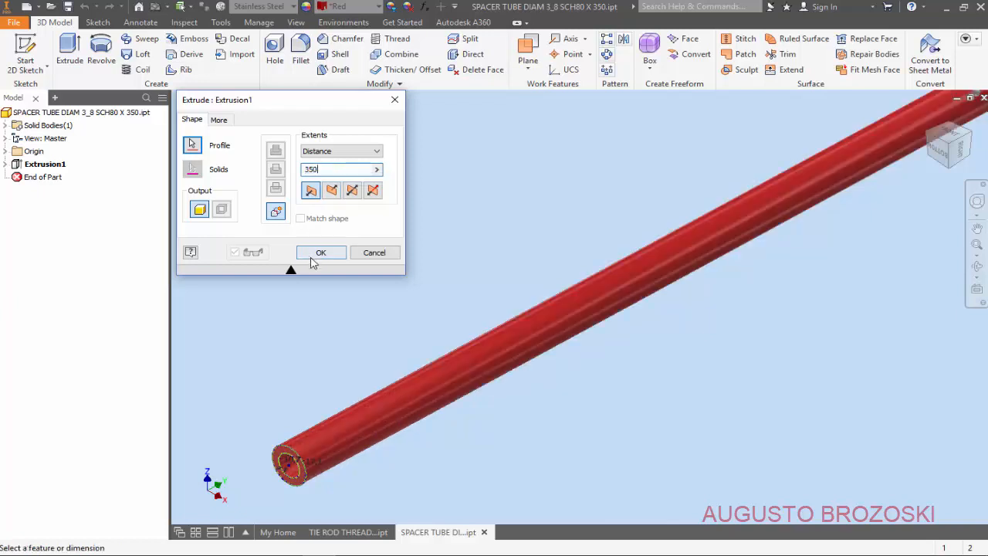
{"action": "left_click", "coordinate": [316, 255]}
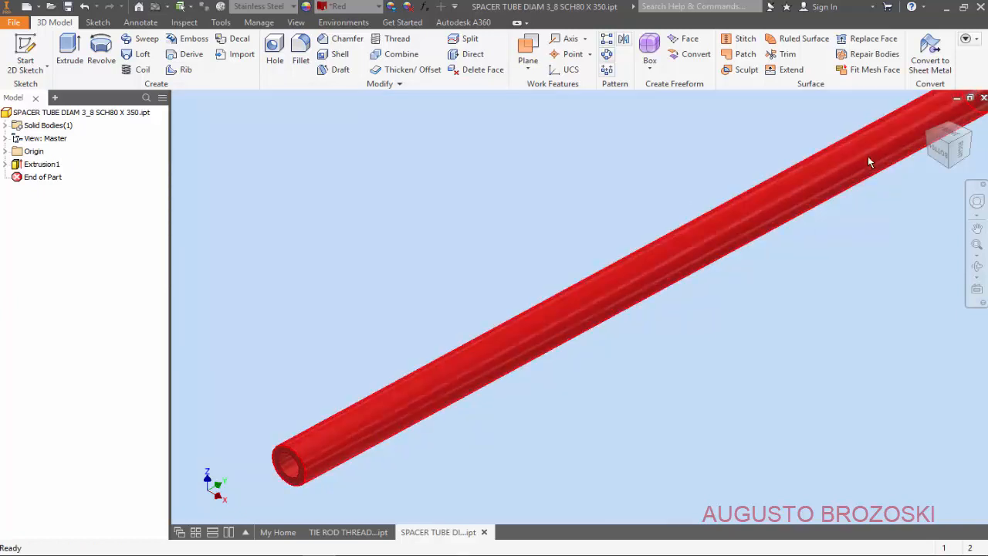
{"action": "left_click", "coordinate": [930, 115]}
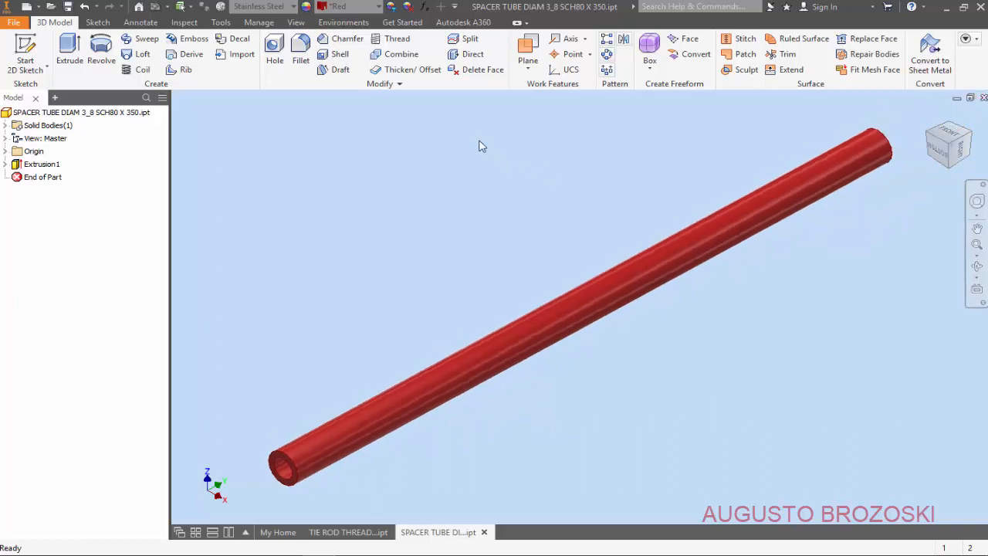
Step: Set the 350 mm tube's appearance to Yellow and compare it with item 2 in the PDF drawing
{"action": "left_click", "coordinate": [378, 10]}
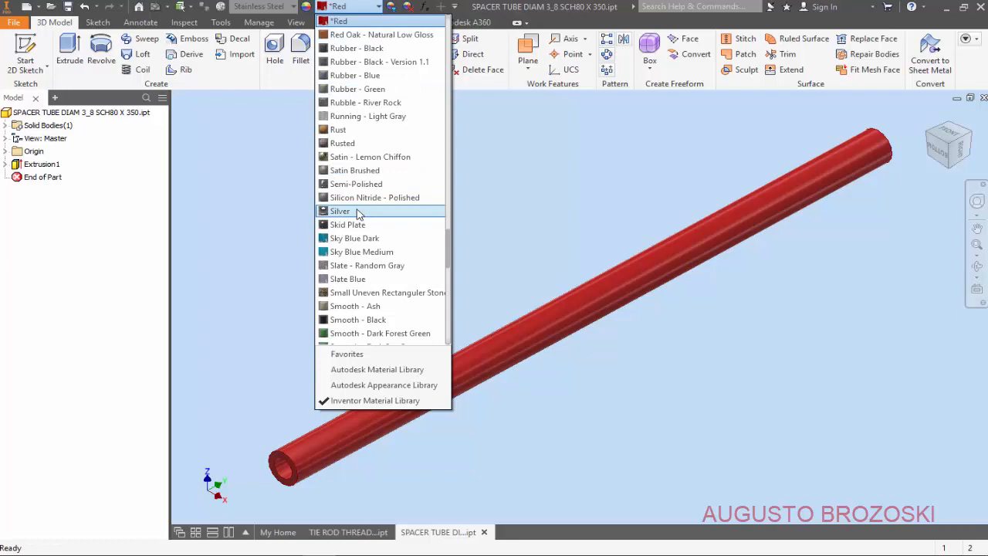
{"action": "scroll", "coordinate": [357, 213], "scroll_direction": "down", "scroll_amount": 10}
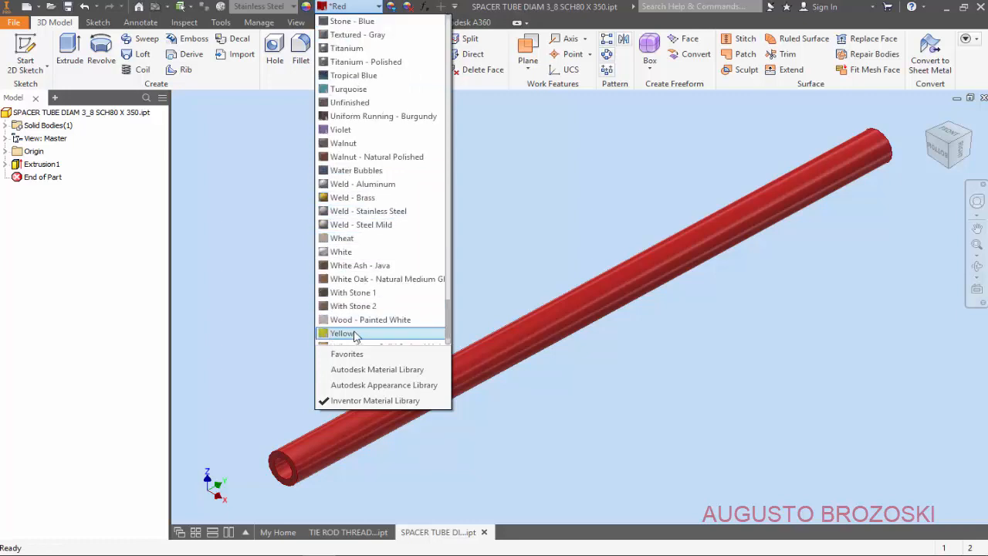
{"action": "scroll", "coordinate": [345, 306], "scroll_direction": "down", "scroll_amount": 1}
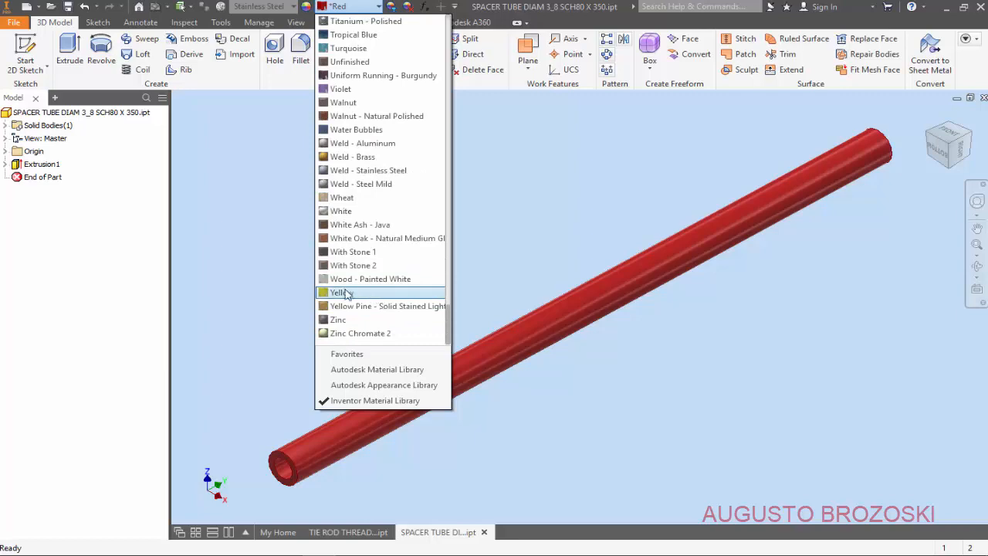
{"action": "left_click", "coordinate": [344, 295]}
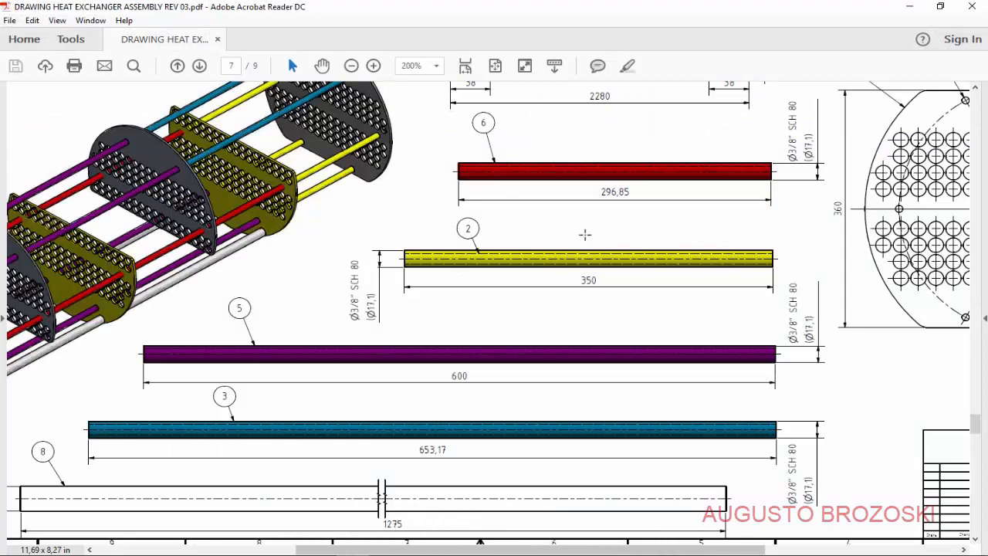
{"action": "left_click", "coordinate": [909, 7]}
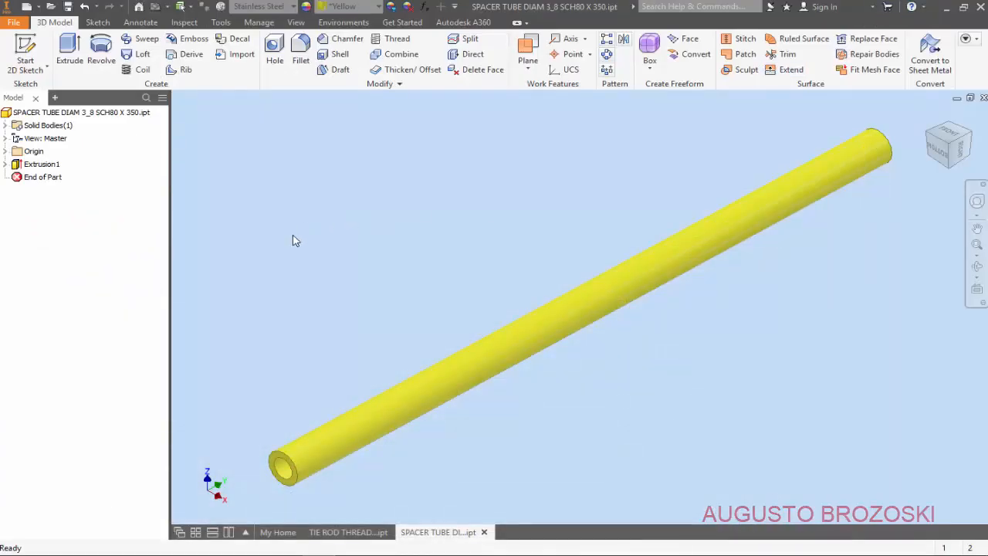
Step: Save the 350 mm tube, check spacer tube item 5 in the PDF drawing, and save a copy as SPACER TUBE DIAM 3_8 SCH80 X 600
{"action": "left_click", "coordinate": [68, 6]}
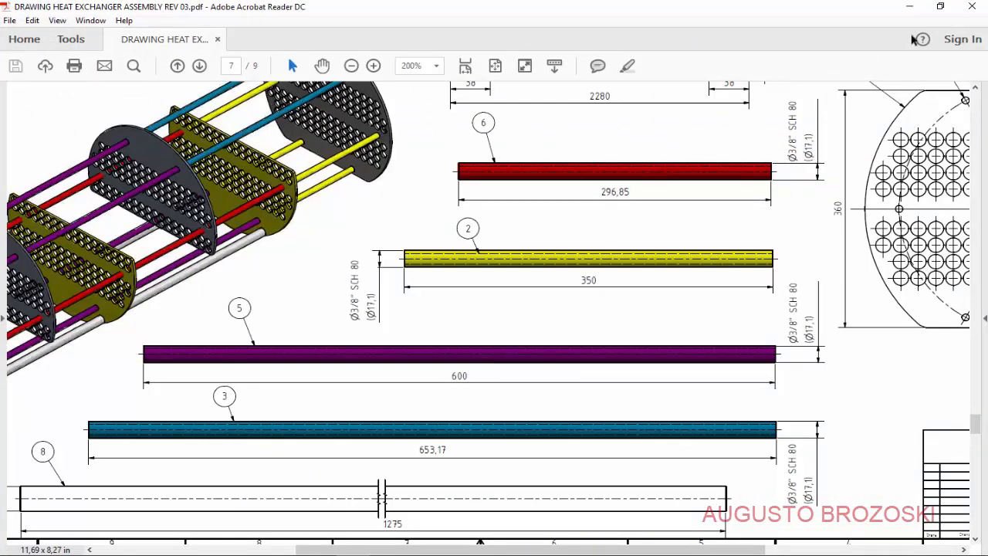
{"action": "left_click", "coordinate": [909, 7]}
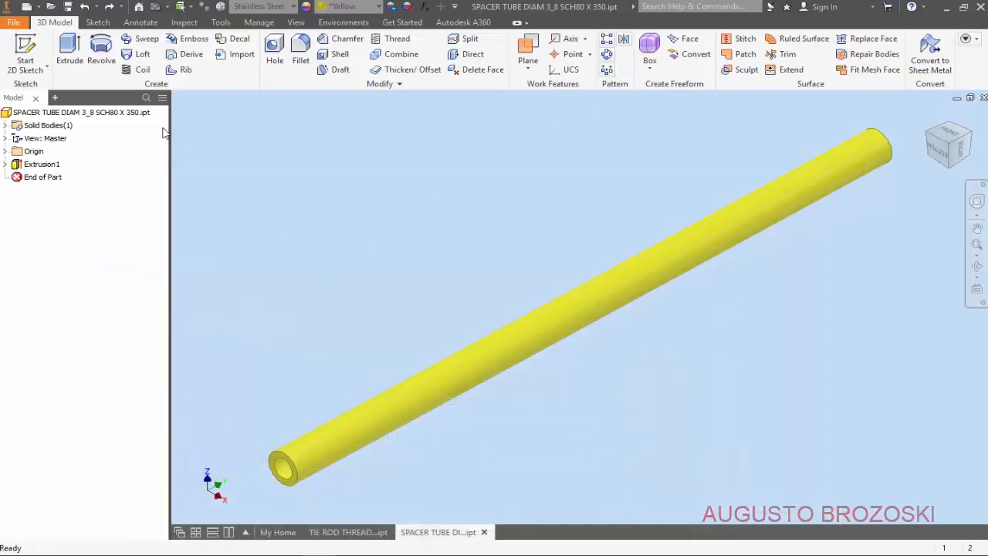
{"action": "left_click", "coordinate": [12, 23]}
{"action": "left_click", "coordinate": [48, 160]}
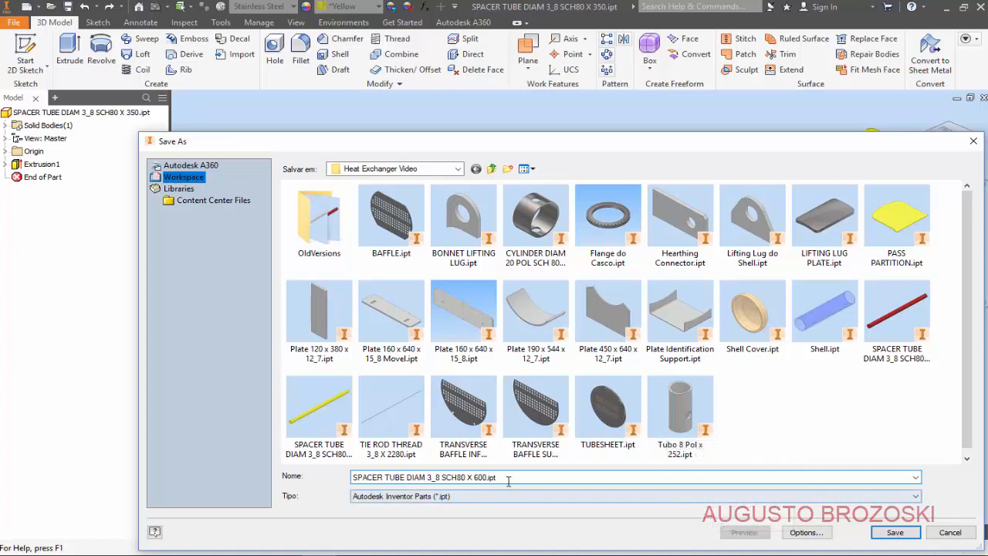
{"action": "left_click", "coordinate": [894, 533]}
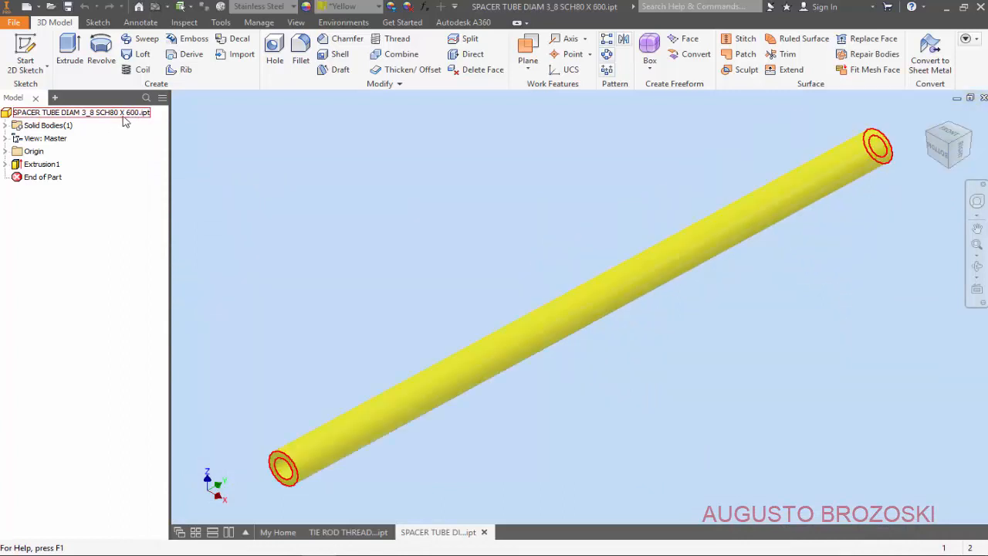
Step: Set the distance of the tube's extrusion to 600 mm and change the tube's appearance to Violet
{"action": "right_click", "coordinate": [48, 165]}
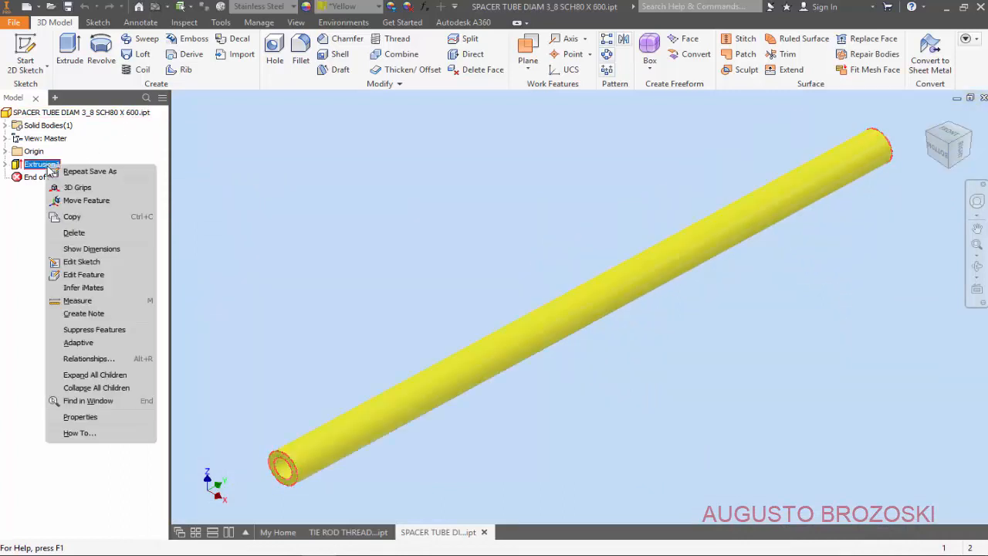
{"action": "left_click", "coordinate": [99, 276]}
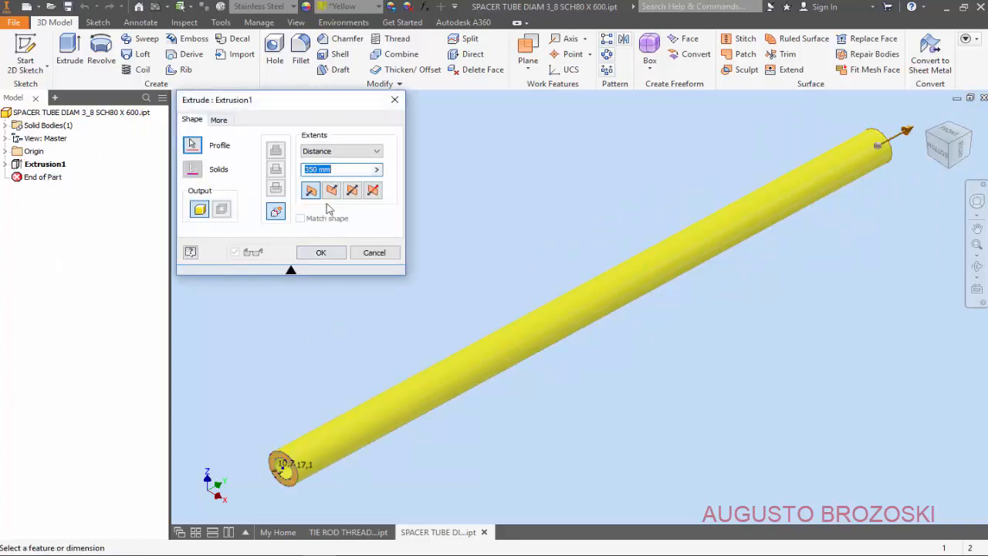
{"action": "type", "text": "600"}
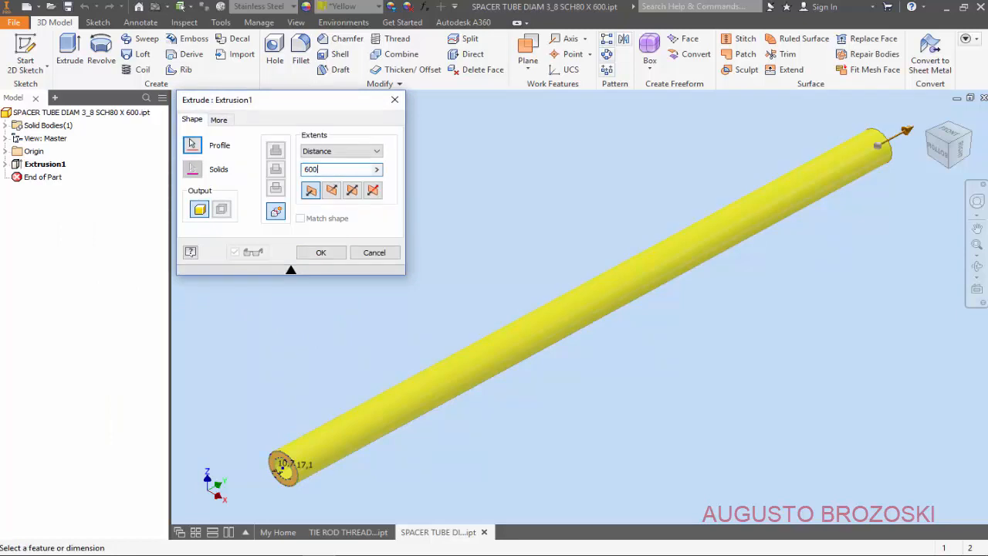
{"action": "left_click", "coordinate": [322, 253]}
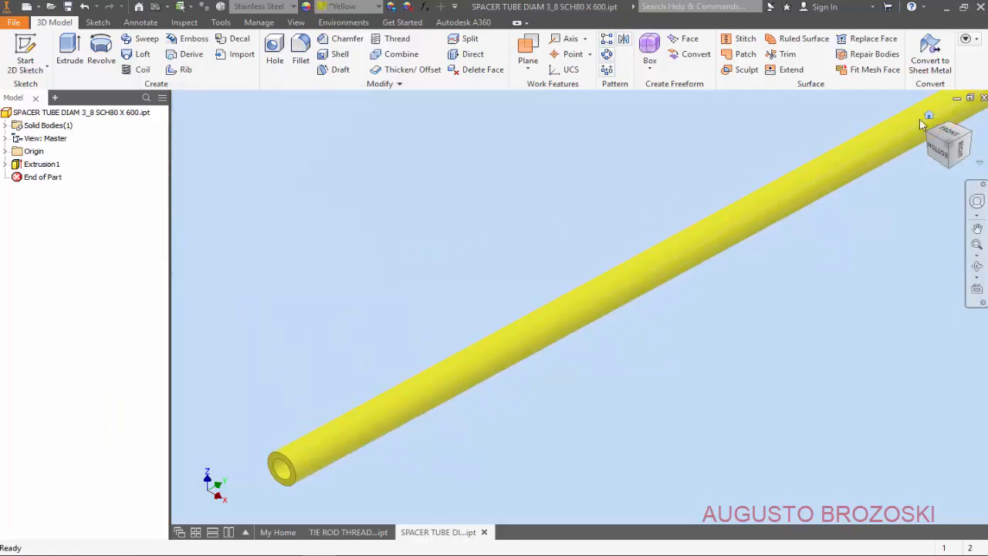
{"action": "left_click", "coordinate": [928, 116]}
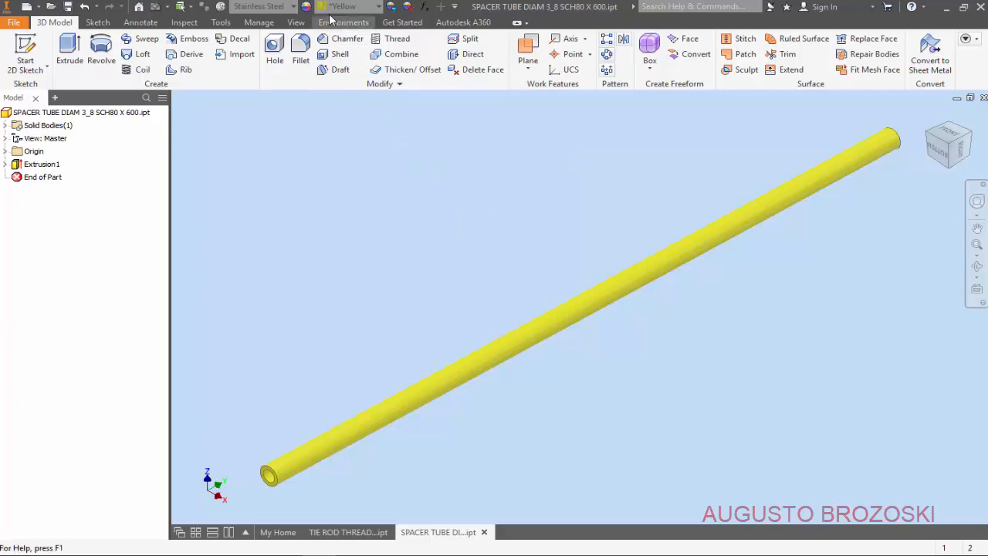
{"action": "left_click", "coordinate": [378, 7]}
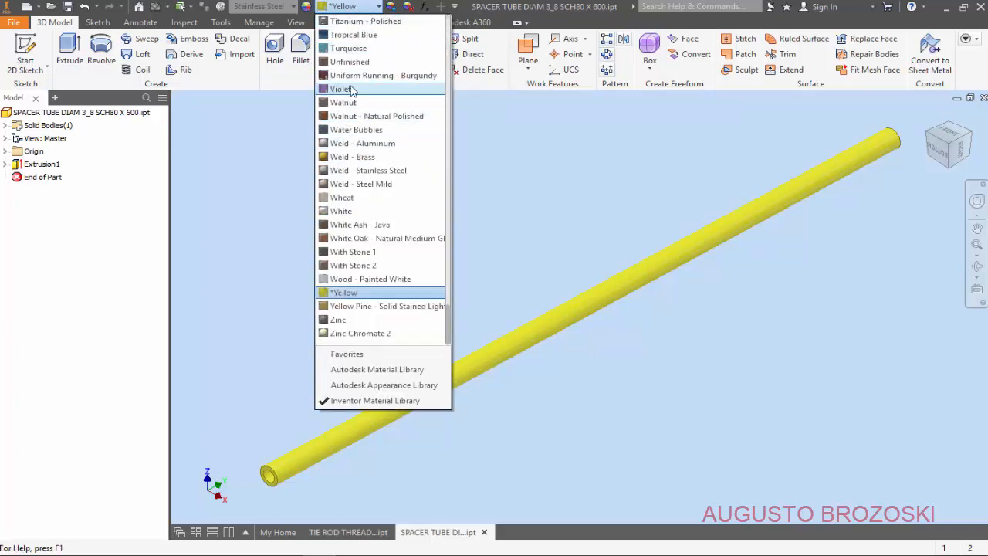
{"action": "left_click", "coordinate": [348, 90]}
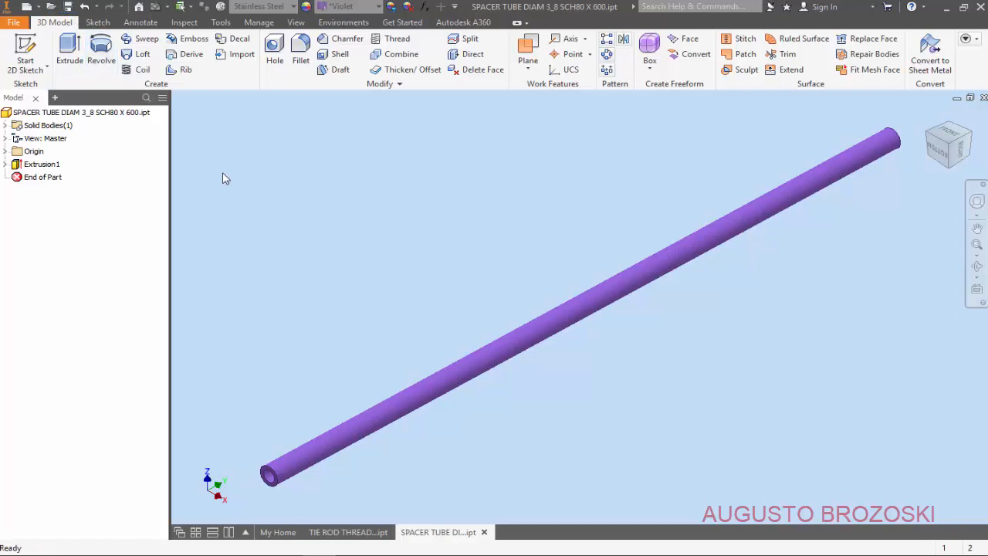
Step: Check spacer tube item 3 in the PDF drawing and save a copy of the part as SPACER TUBE DIAM 3_8 SCH80 X 653
{"action": "left_click", "coordinate": [363, 555]}
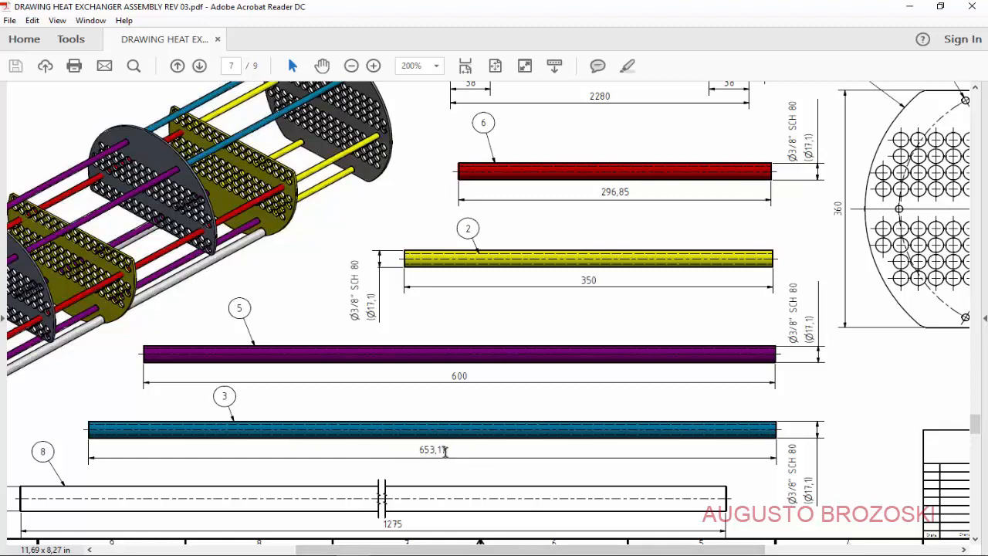
{"action": "left_click", "coordinate": [910, 7]}
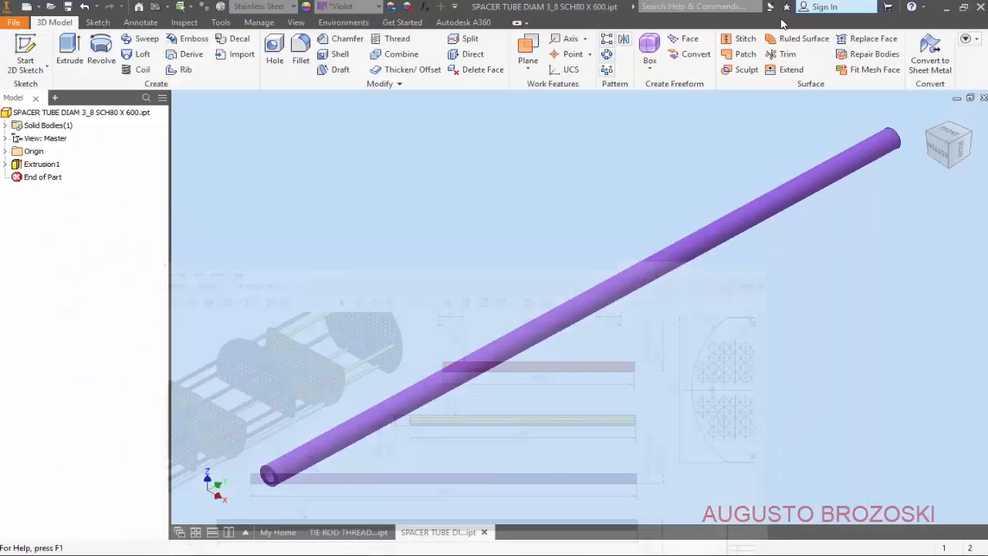
{"action": "left_click", "coordinate": [14, 23]}
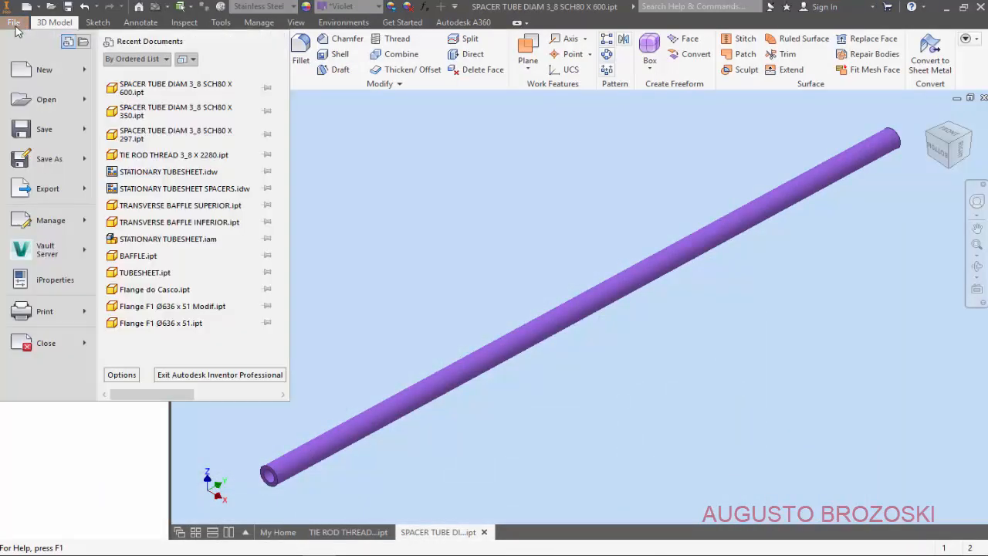
{"action": "left_click", "coordinate": [35, 158]}
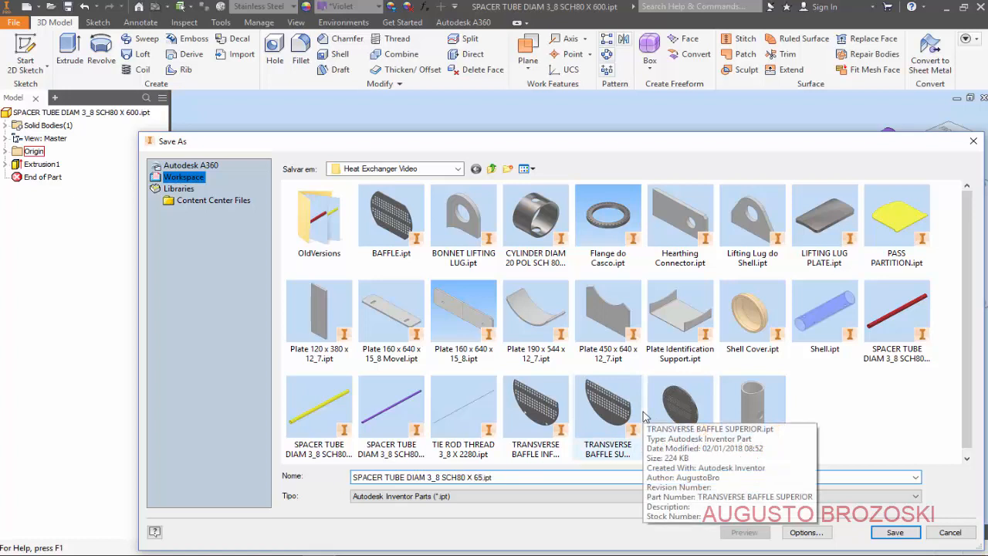
{"action": "left_click", "coordinate": [888, 532]}
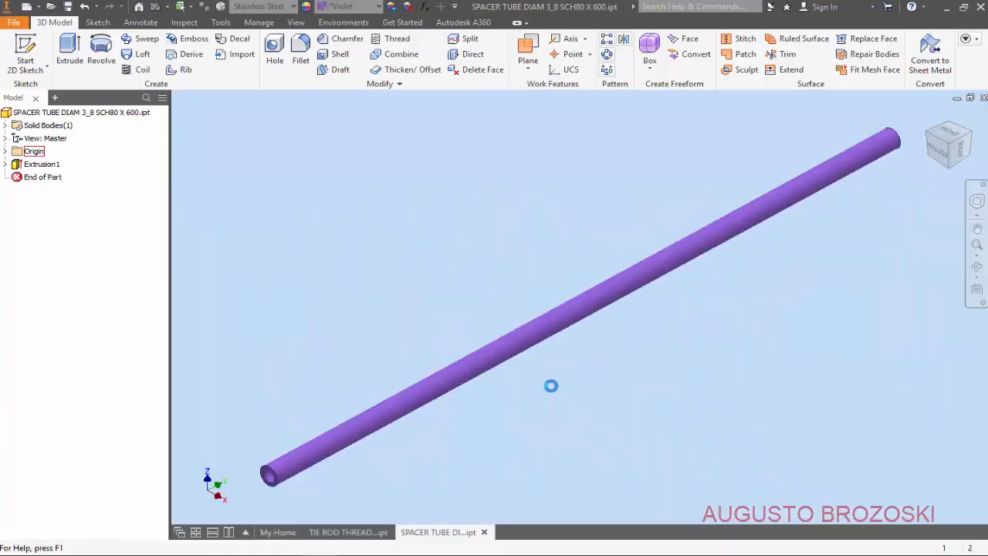
Step: Edit the tube's extrusion, set its distance to 653,17 mm, and save the part
{"action": "right_click", "coordinate": [42, 164]}
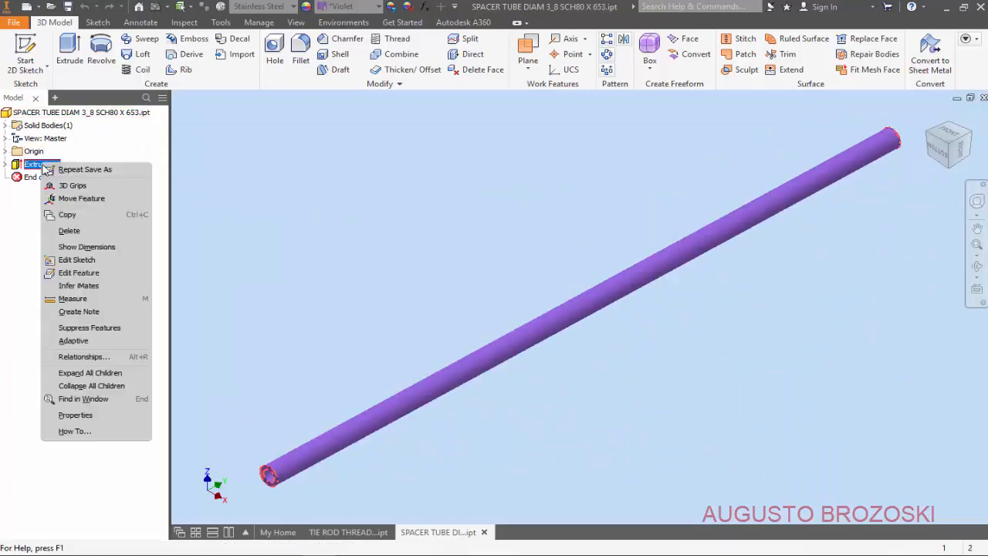
{"action": "left_click", "coordinate": [116, 274]}
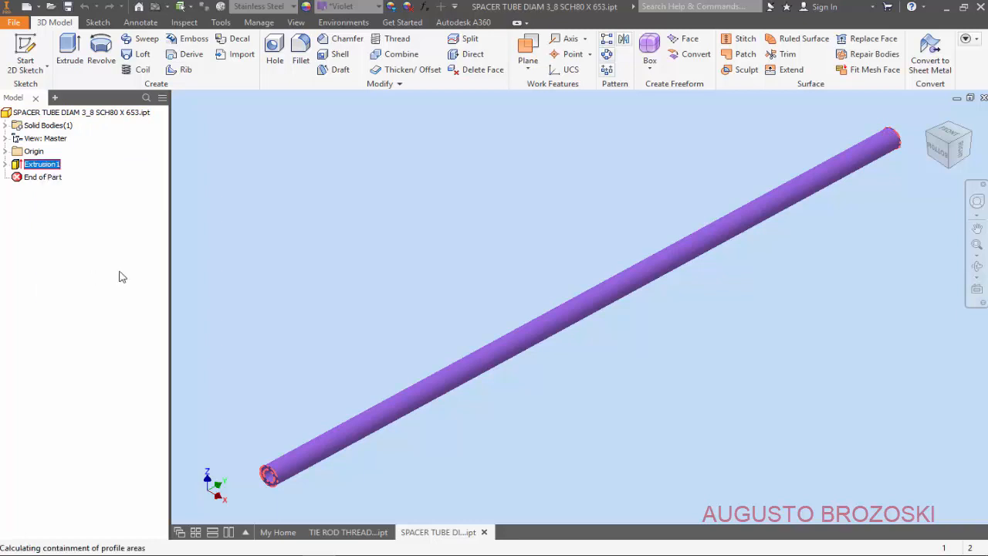
{"action": "left_click", "coordinate": [321, 172]}
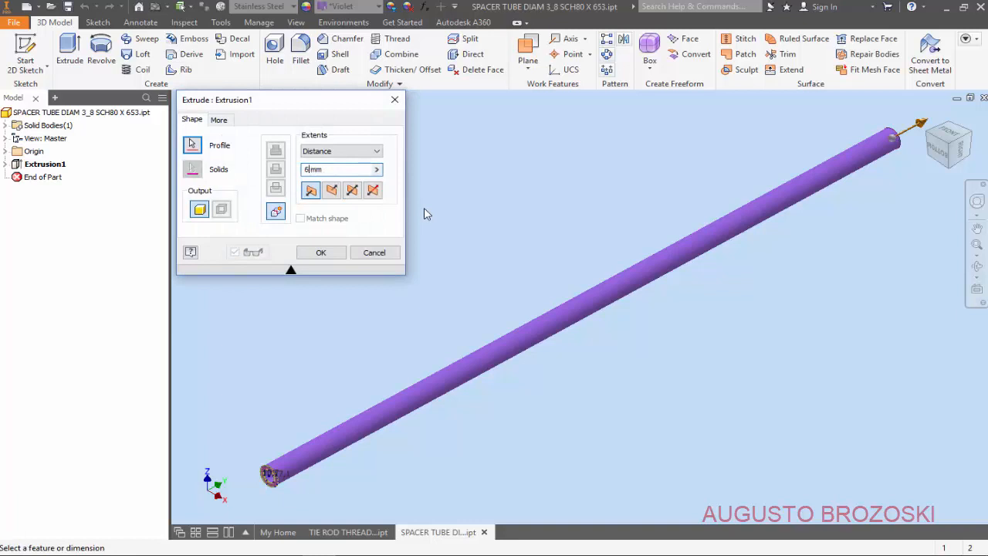
{"action": "type", "text": "653.17"}
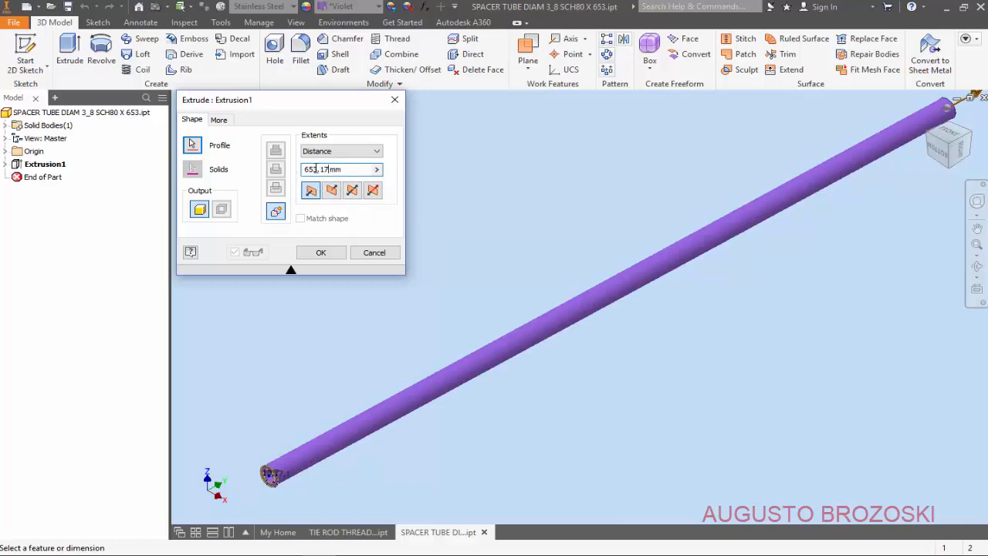
{"action": "left_click", "coordinate": [322, 253]}
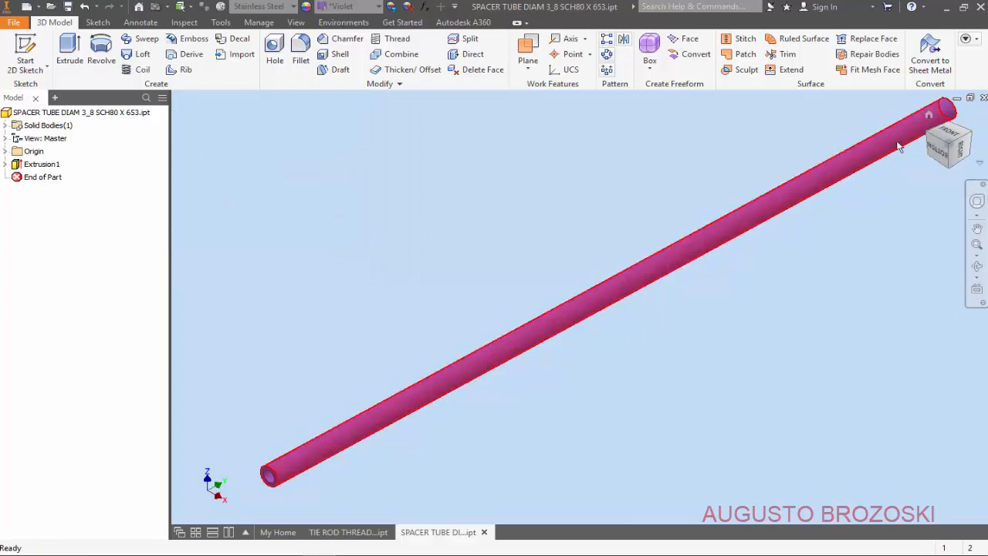
{"action": "left_click", "coordinate": [930, 119]}
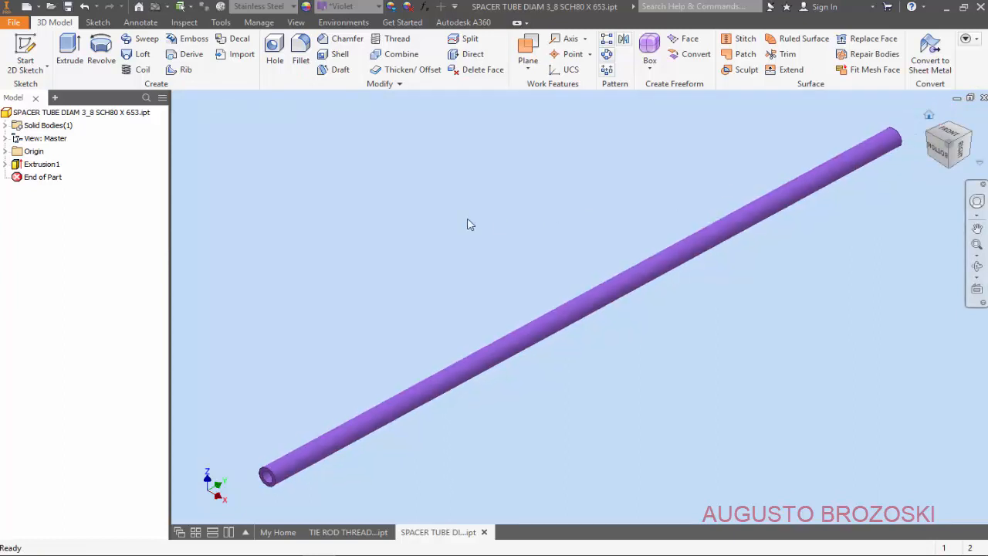
{"action": "left_click", "coordinate": [69, 7]}
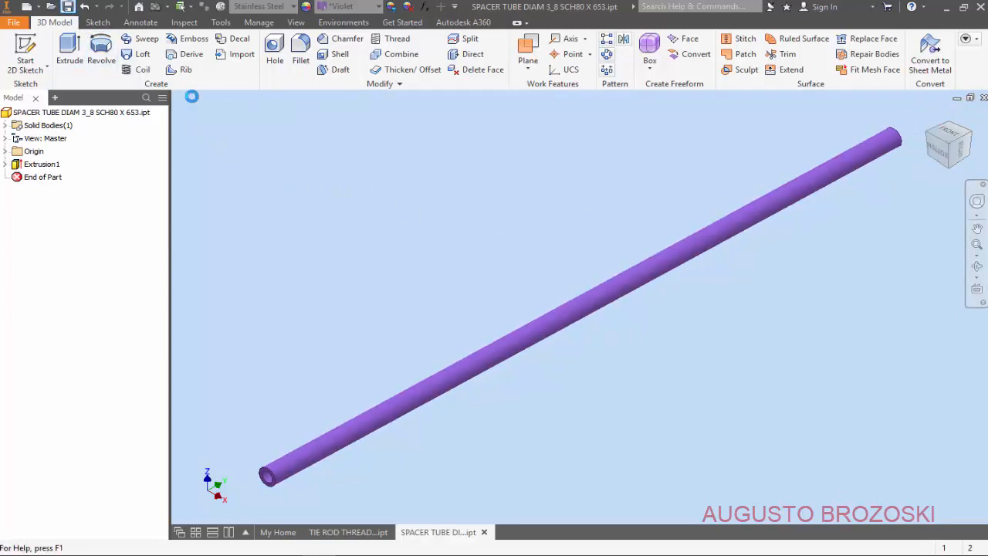
Step: Change the 653 tube's appearance to Cyan and save the part
{"action": "left_click", "coordinate": [379, 7]}
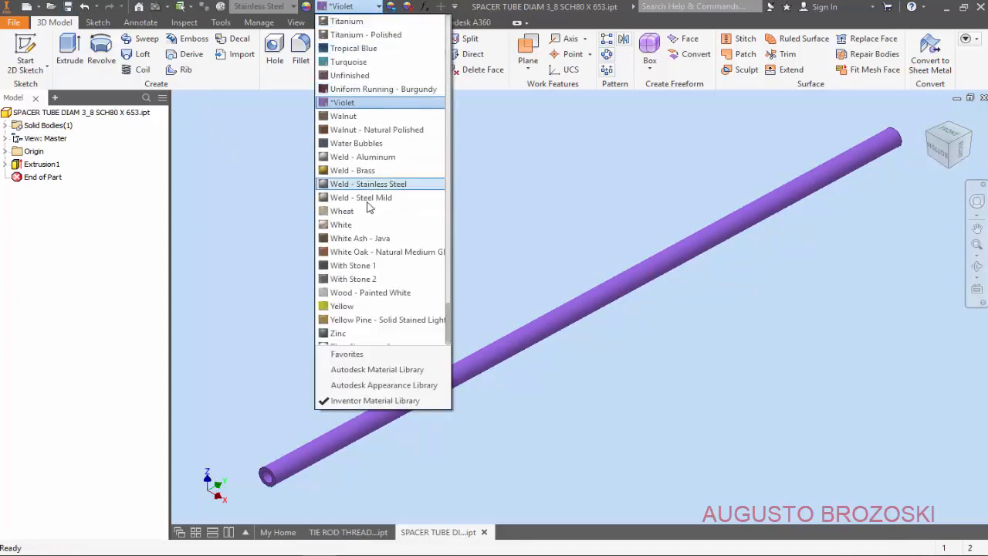
{"action": "scroll", "coordinate": [360, 104], "scroll_direction": "down", "scroll_amount": 1}
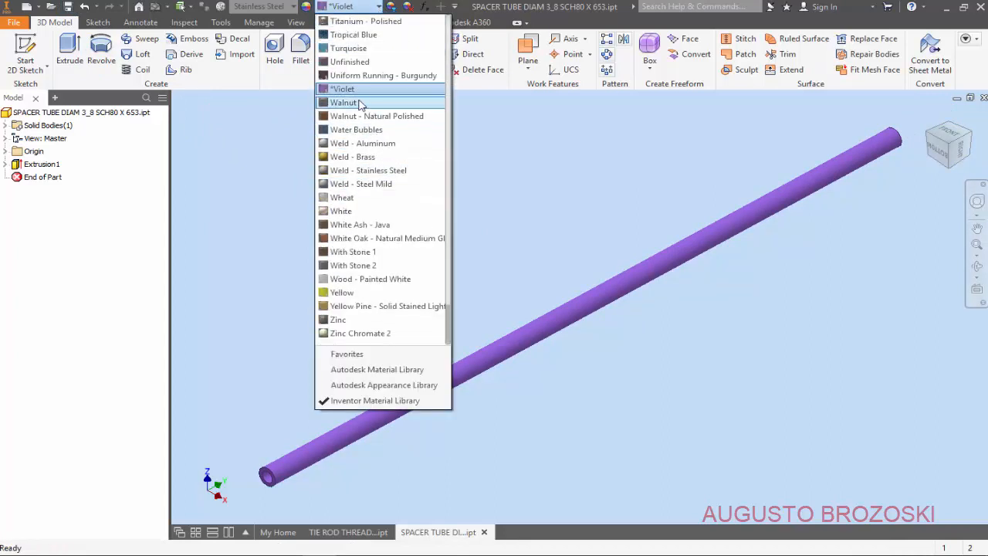
{"action": "key", "text": "c"}
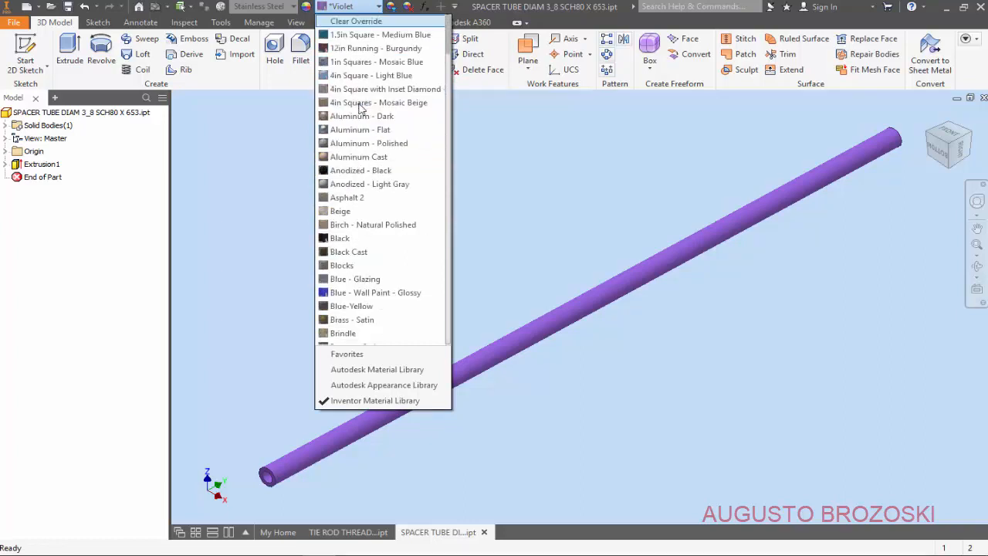
{"action": "scroll", "coordinate": [379, 241], "scroll_direction": "down", "scroll_amount": 4}
{"action": "scroll", "coordinate": [379, 244], "scroll_direction": "down", "scroll_amount": 7}
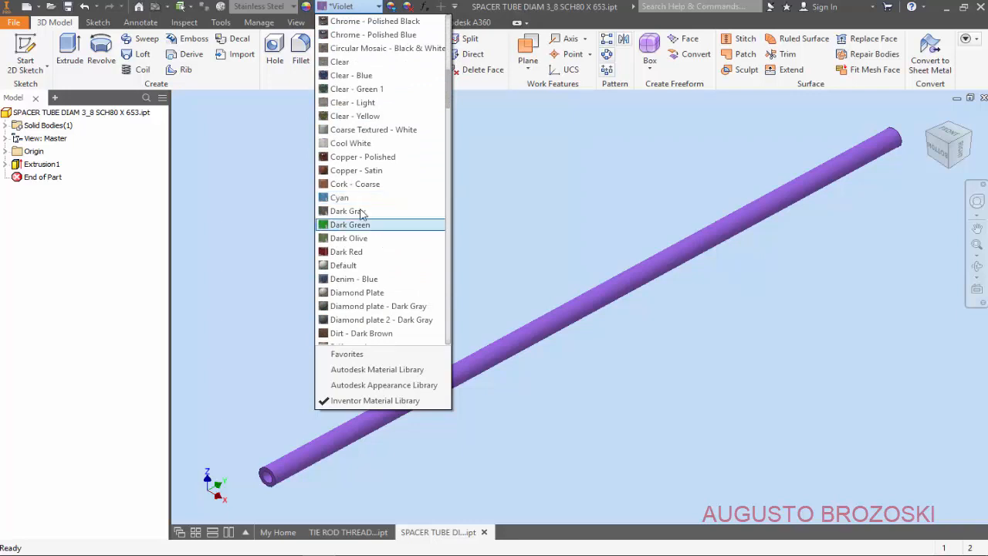
{"action": "left_click", "coordinate": [348, 199]}
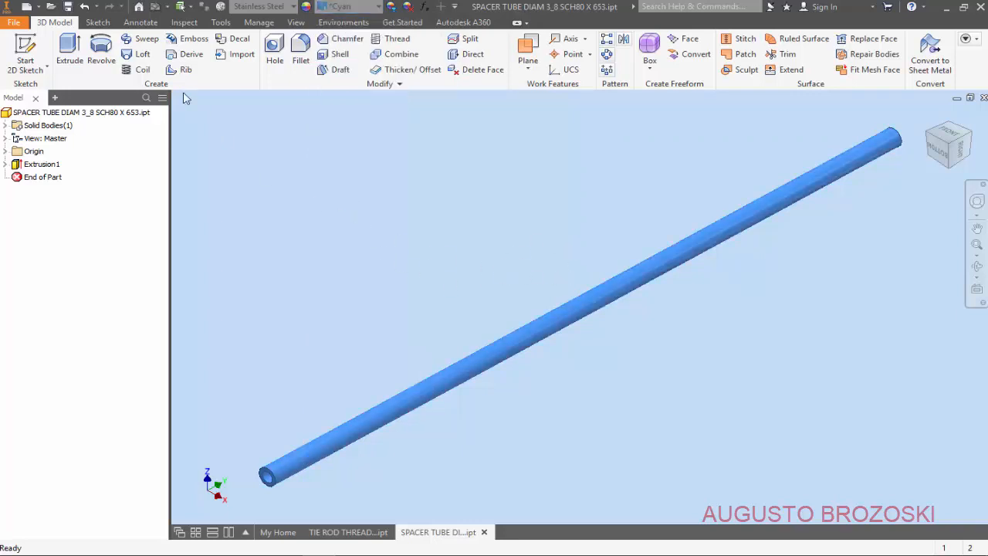
{"action": "left_click", "coordinate": [68, 7]}
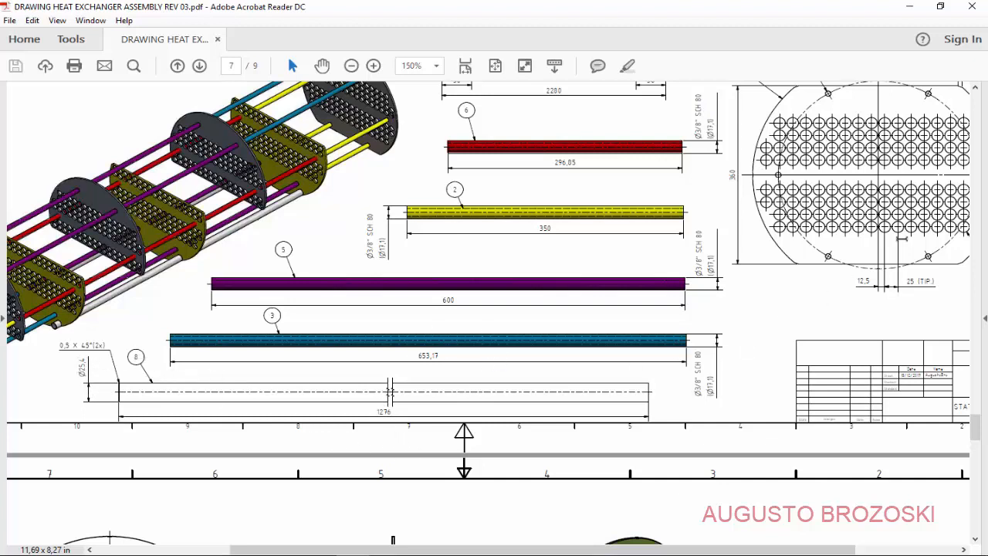
Step: Examine the tie rod entries in the parts list on page 5 of the PDF drawing
{"action": "left_click", "coordinate": [975, 106]}
{"action": "left_click", "coordinate": [975, 106]}
{"action": "left_click", "coordinate": [974, 106]}
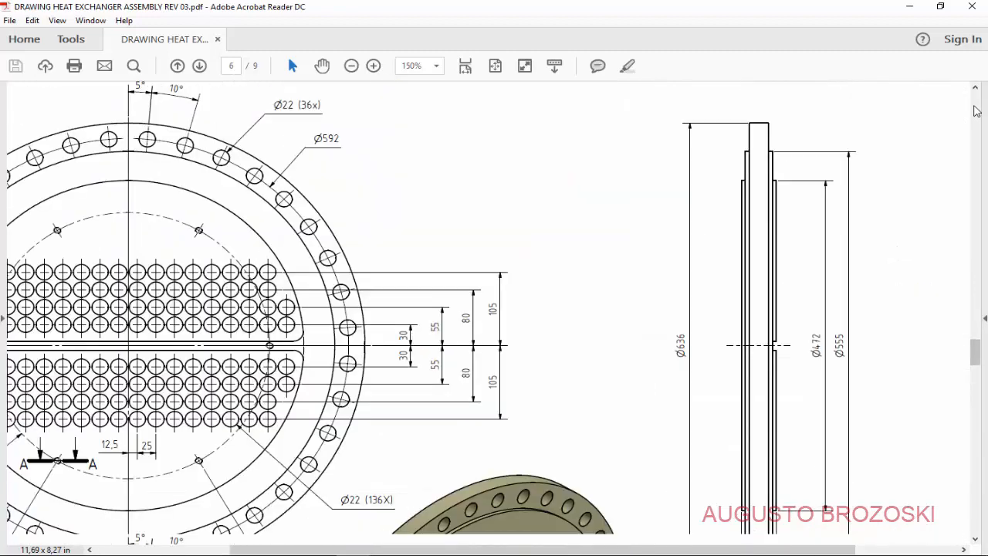
{"action": "left_click", "coordinate": [974, 110]}
{"action": "left_click", "coordinate": [975, 111]}
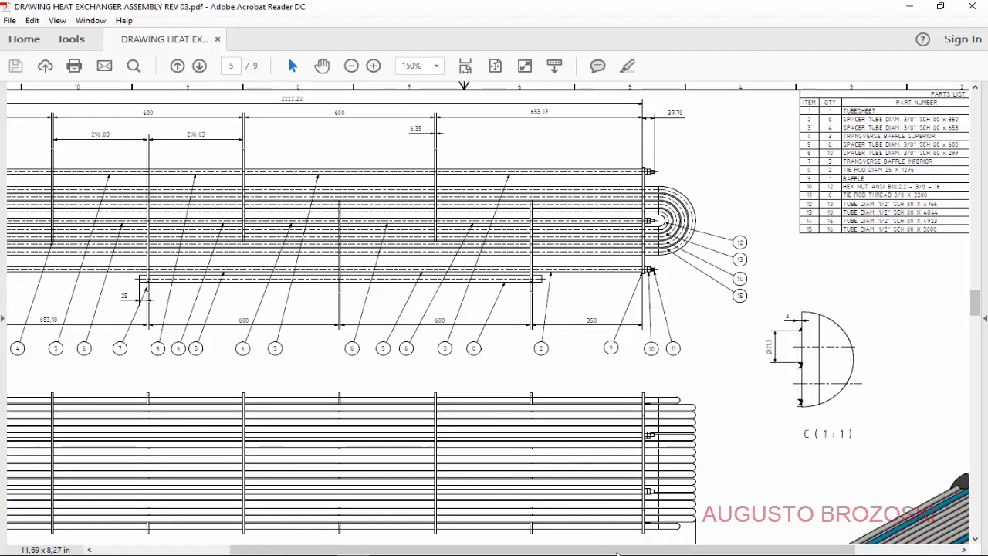
{"action": "left_click_drag", "start_coordinate": [609, 549], "coordinate": [710, 549]}
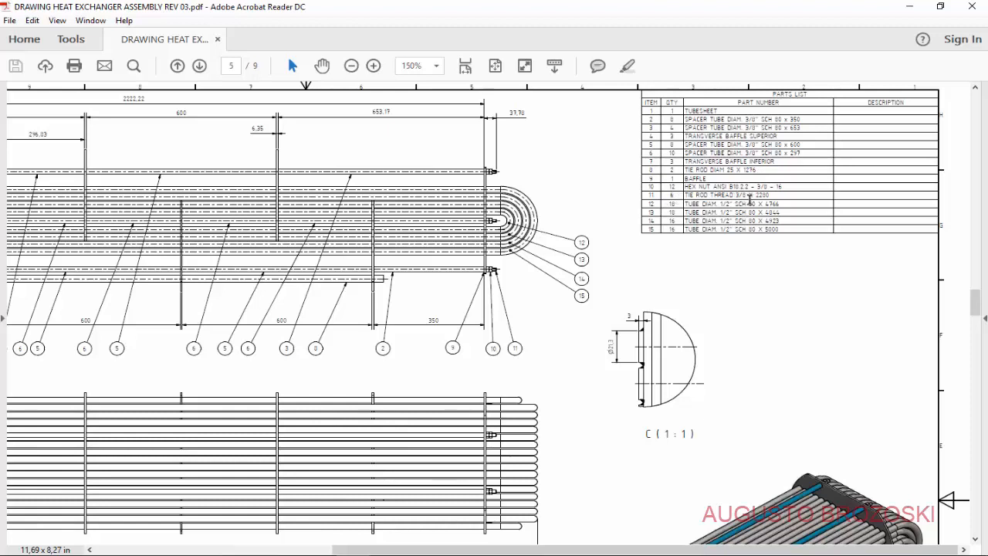
{"action": "left_click", "coordinate": [908, 7]}
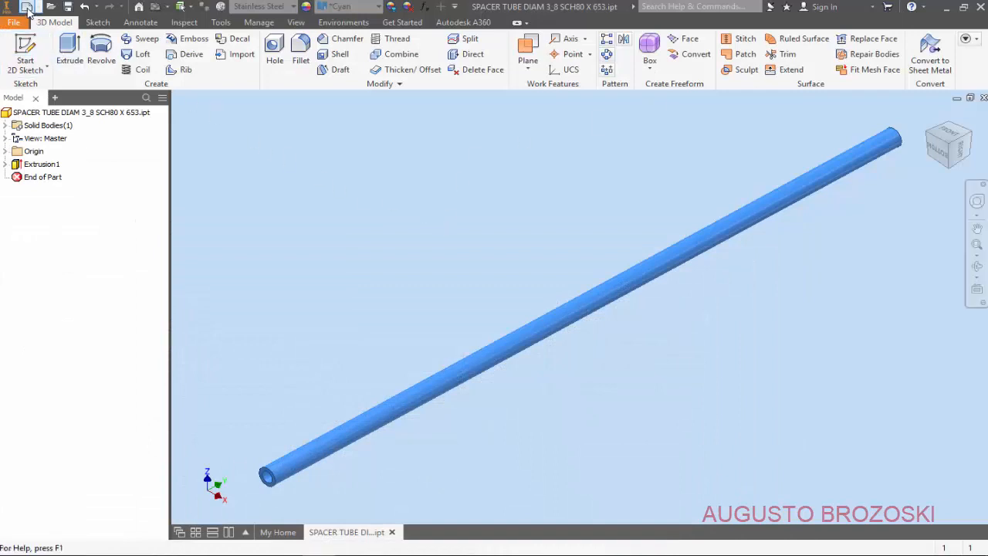
Step: Create a new Standard (mm) part and base its save name on TIE ROD THREAD 3_8 X 2280, removing the 3_8 size
{"action": "key", "text": "ctrl+n"}
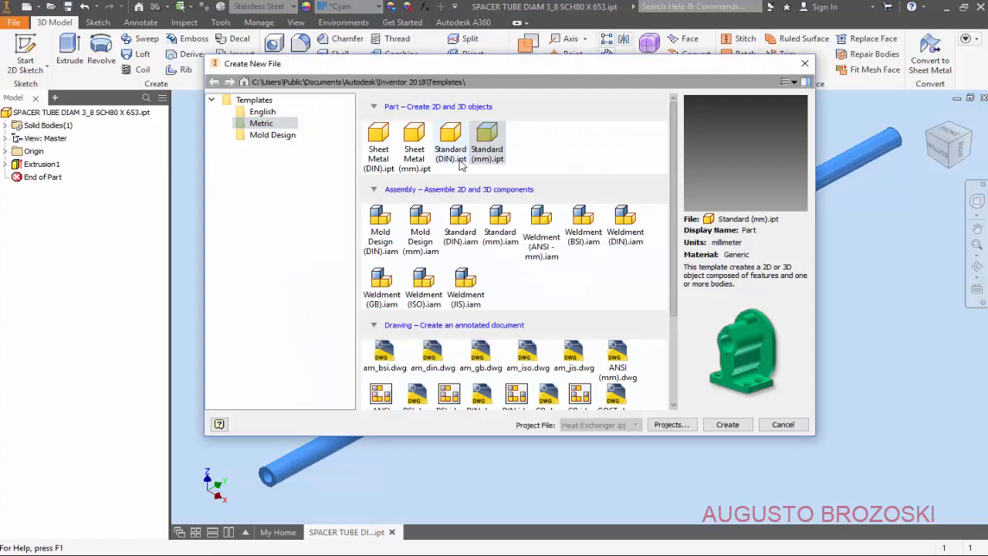
{"action": "left_click", "coordinate": [727, 425]}
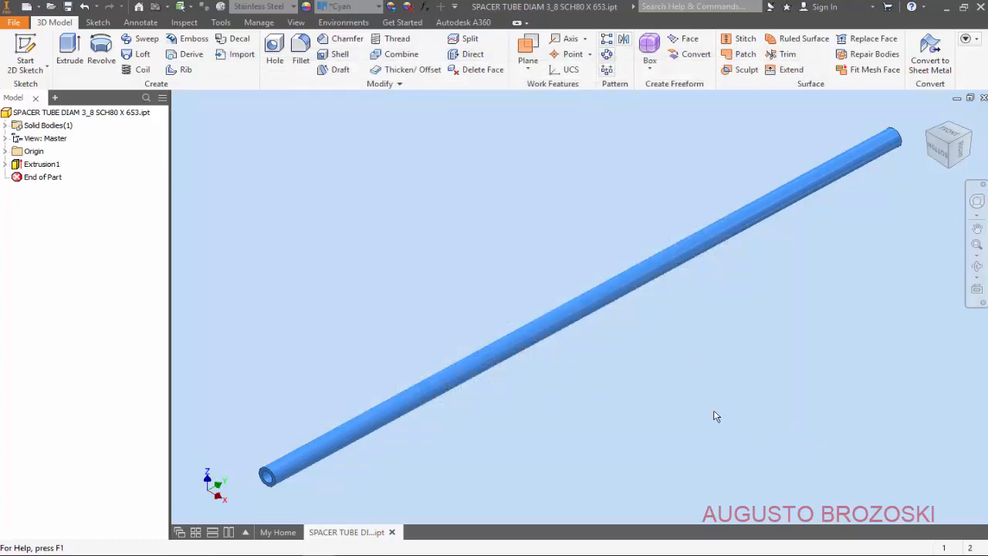
{"action": "left_click", "coordinate": [69, 8]}
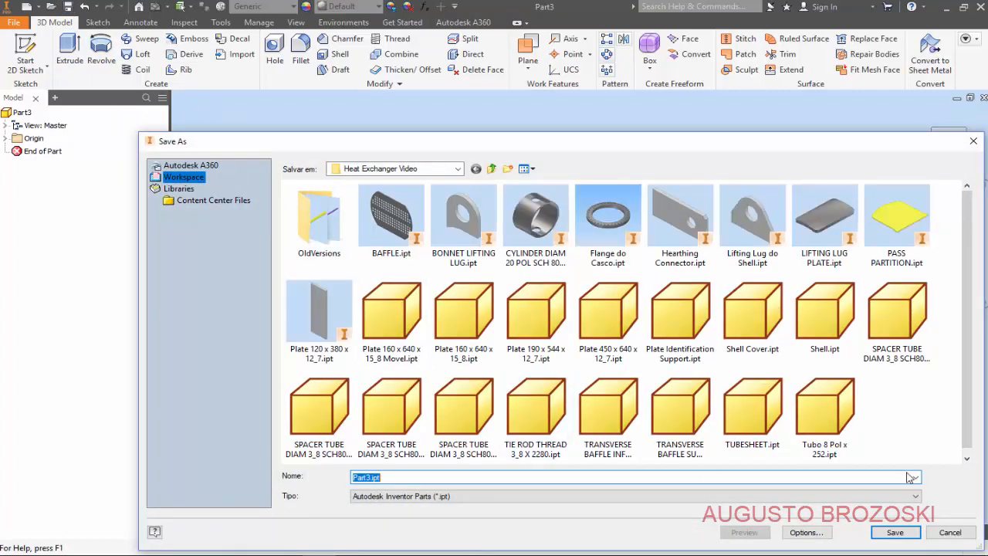
{"action": "left_click", "coordinate": [546, 423]}
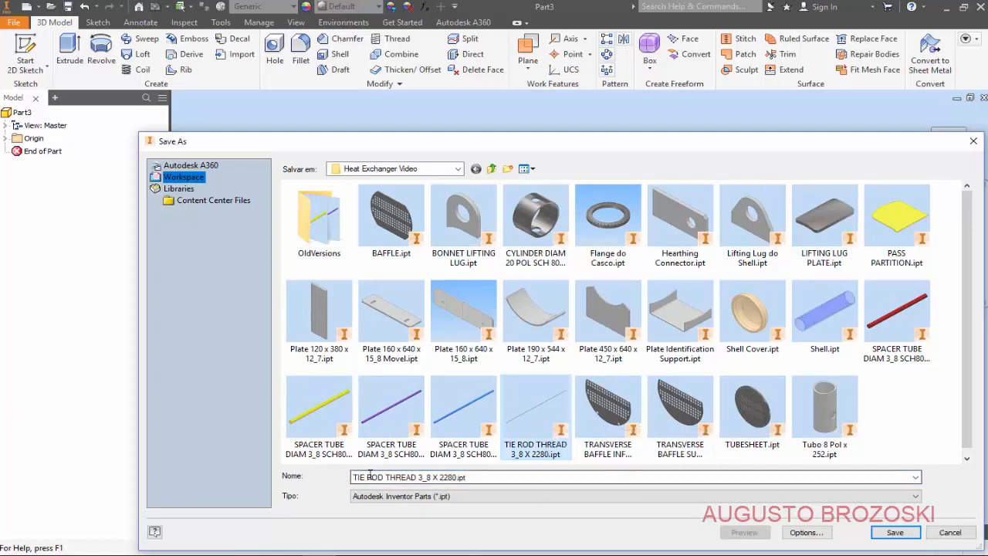
{"action": "left_click", "coordinate": [433, 479]}
{"action": "left_click", "coordinate": [430, 478]}
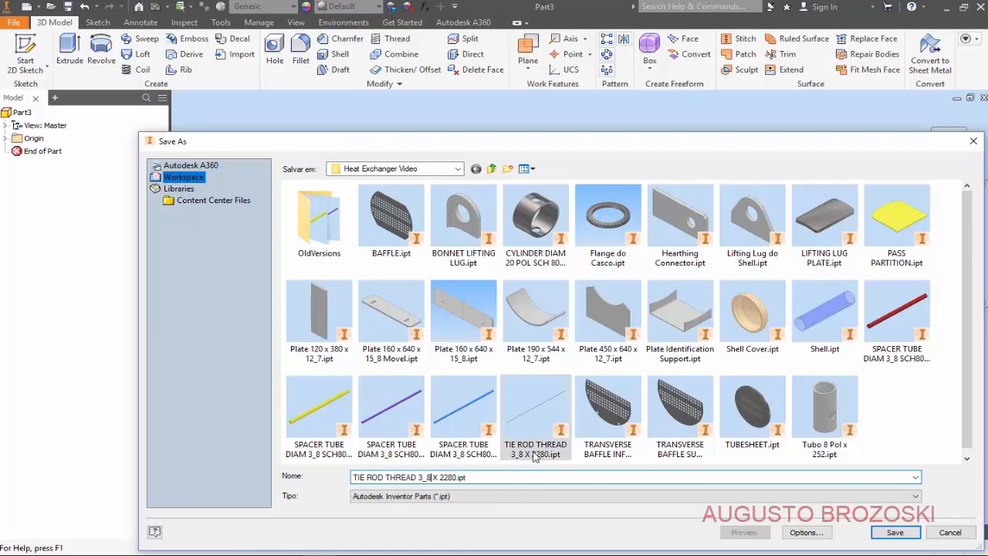
{"action": "key", "text": "BackSpace"}
{"action": "key", "text": "BackSpace"}
{"action": "key", "text": "BackSpace"}
{"action": "key", "text": "BackSpace"}
{"action": "key", "text": "BackSpace"}
{"action": "key", "text": "BackSpace"}
{"action": "key", "text": "BackSpace"}
{"action": "key", "text": "BackSpace"}
{"action": "key", "text": "BackSpace"}
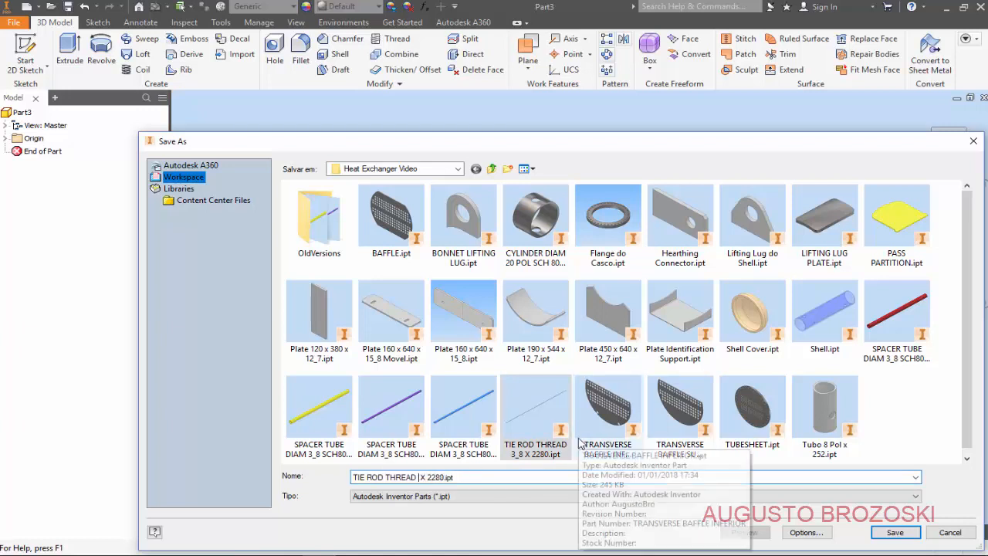
Step: Name the new part file TIE ROD 25 X 1276.ipt and save it in the Heat Exchanger Video folder
{"action": "key", "text": "BackSpace"}
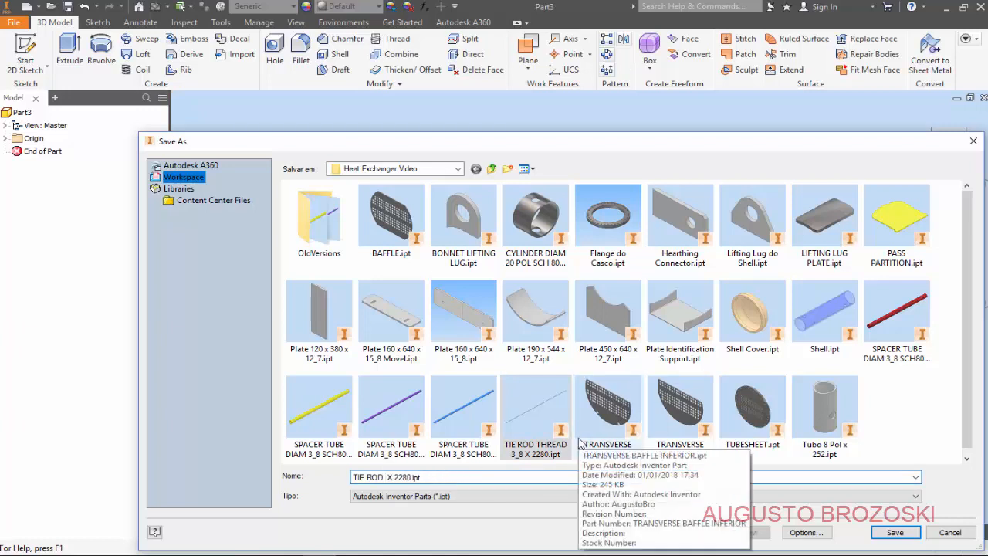
{"action": "type", "text": "25"}
{"action": "left_click", "coordinate": [895, 532]}
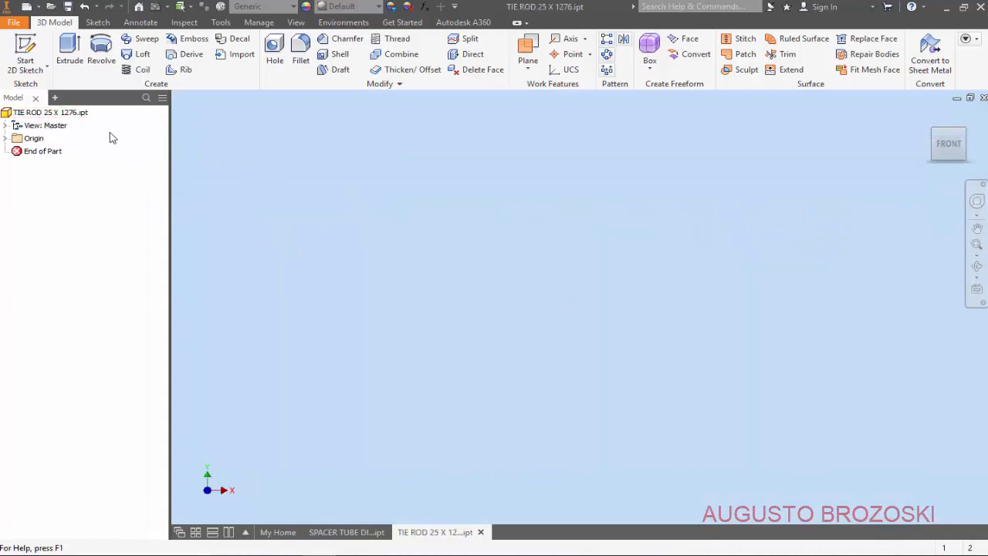
Step: Start a 2D sketch on the XZ plane and draw a circle about 18.5 mm in diameter centred on the origin
{"action": "left_click", "coordinate": [28, 46]}
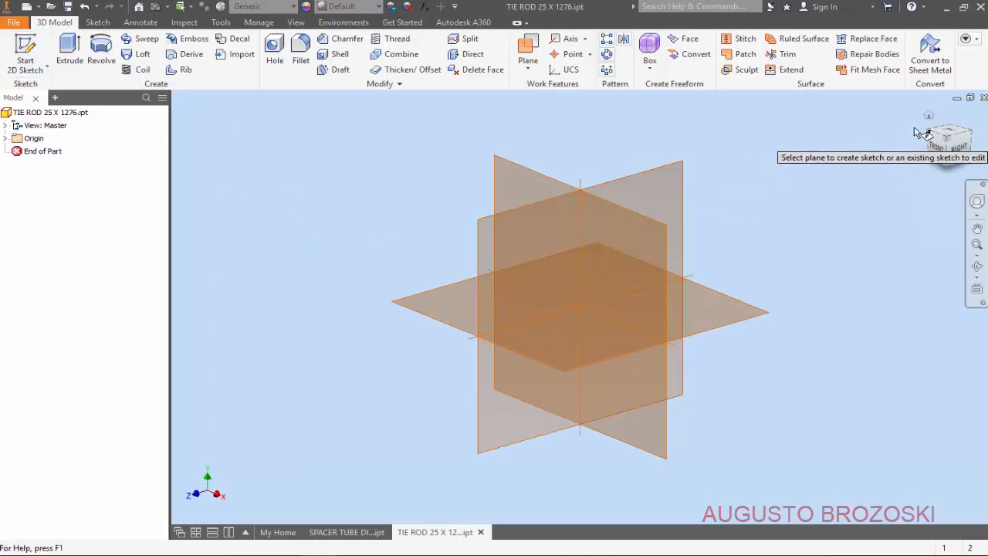
{"action": "left_click", "coordinate": [931, 121]}
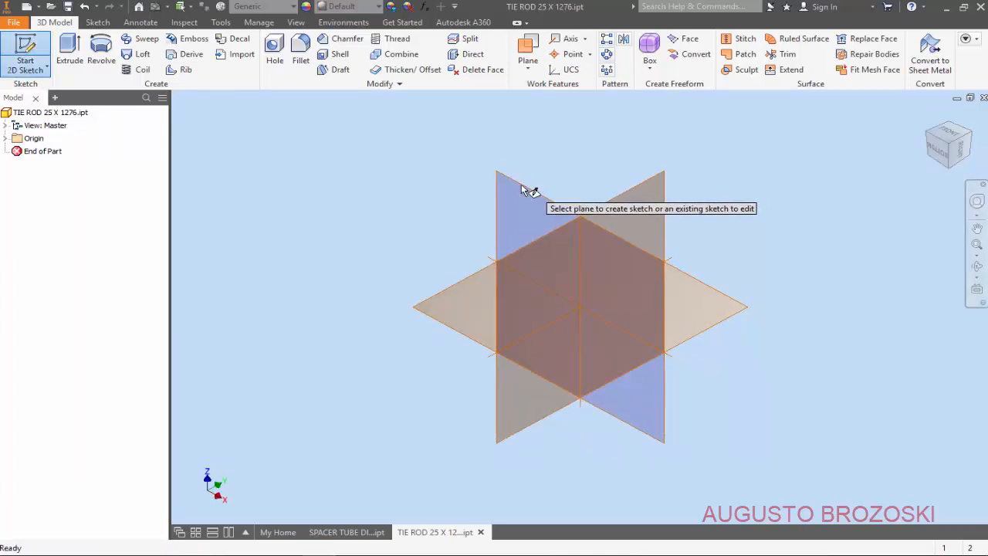
{"action": "left_click", "coordinate": [522, 190]}
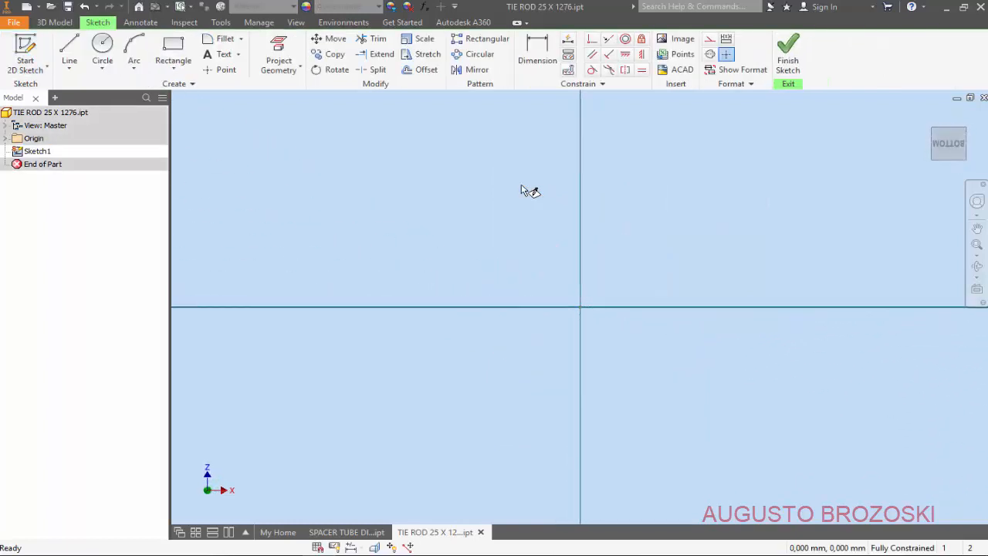
{"action": "left_click", "coordinate": [102, 47]}
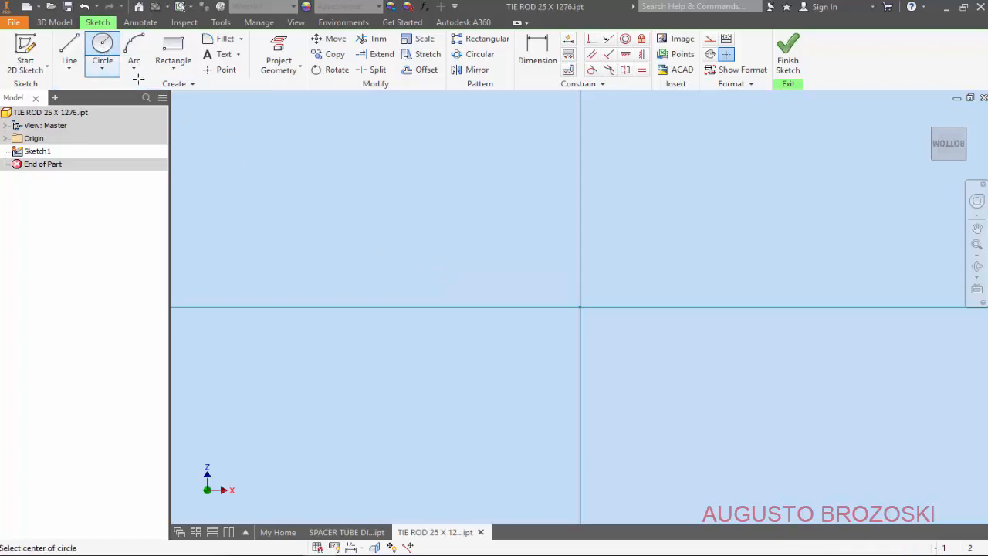
{"action": "left_click", "coordinate": [581, 307]}
{"action": "left_click", "coordinate": [646, 223]}
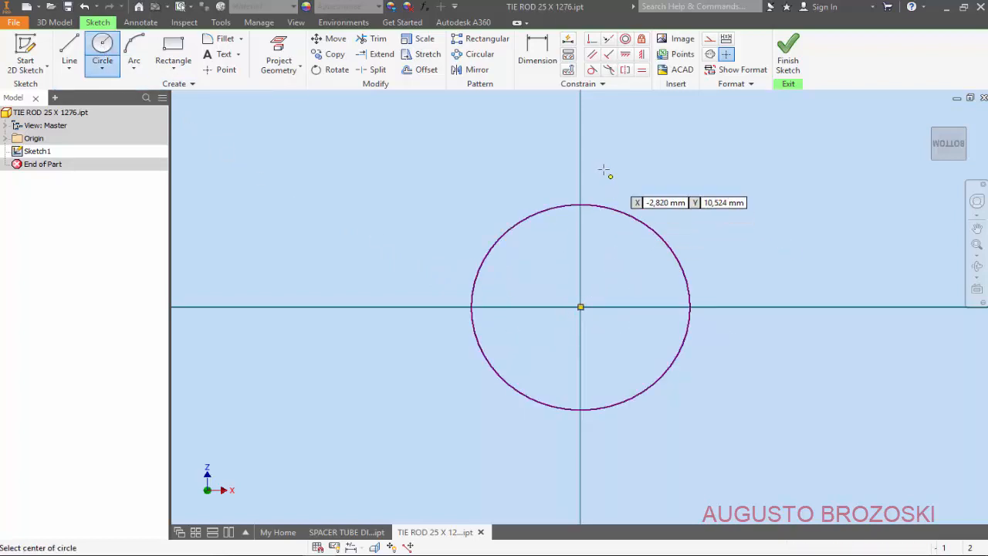
Step: Dimension the circle's diameter as 25.4 mm and finish the sketch
{"action": "left_click", "coordinate": [539, 52]}
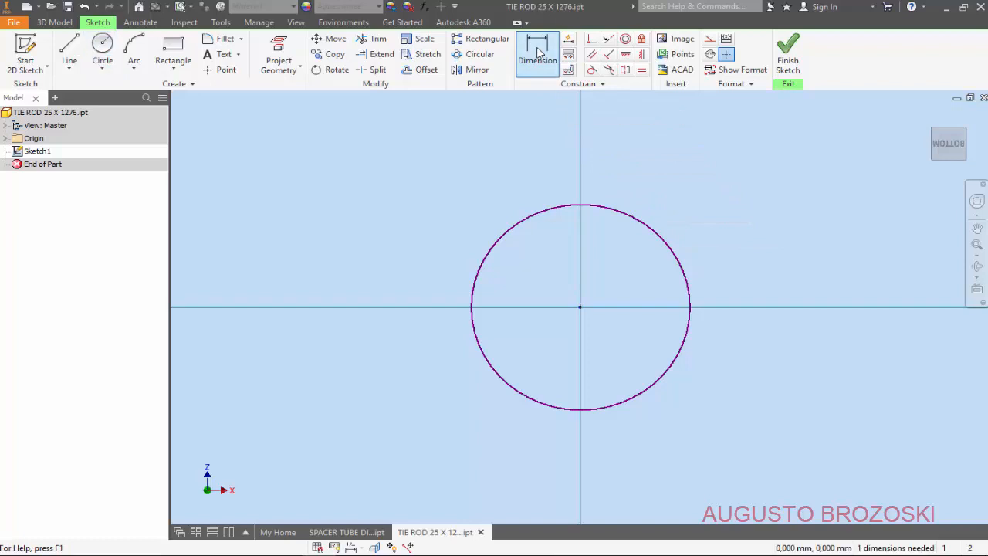
{"action": "left_click", "coordinate": [640, 223]}
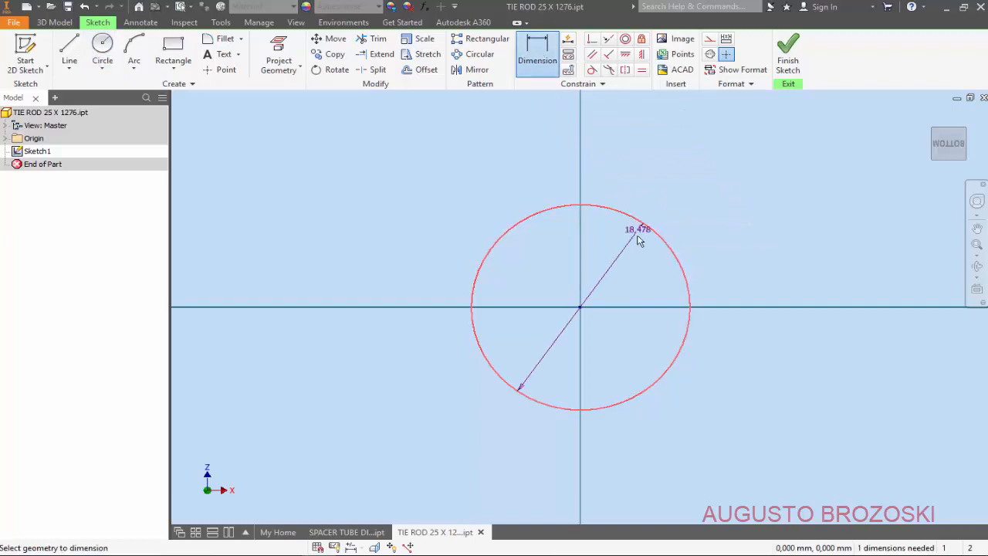
{"action": "left_click", "coordinate": [627, 256]}
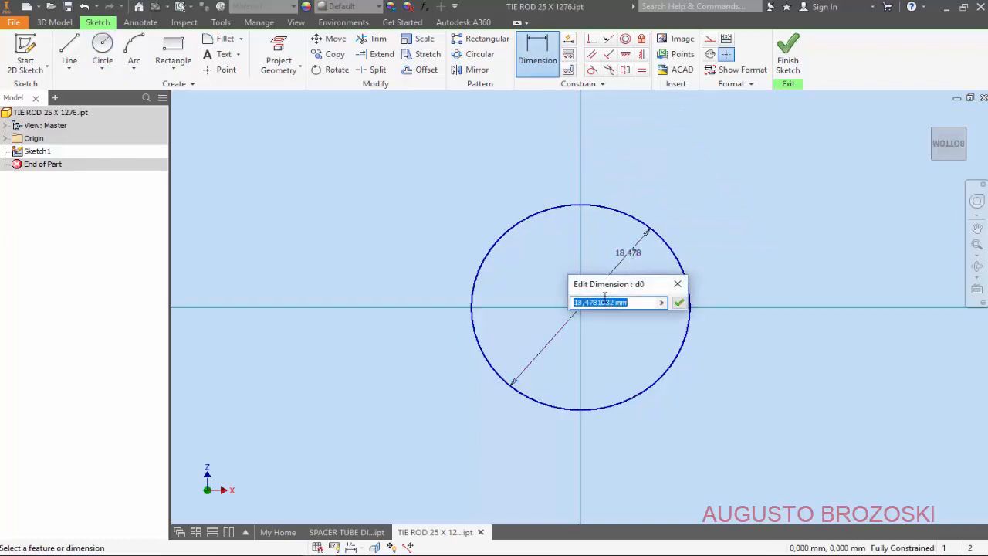
{"action": "type", "text": "25.4"}
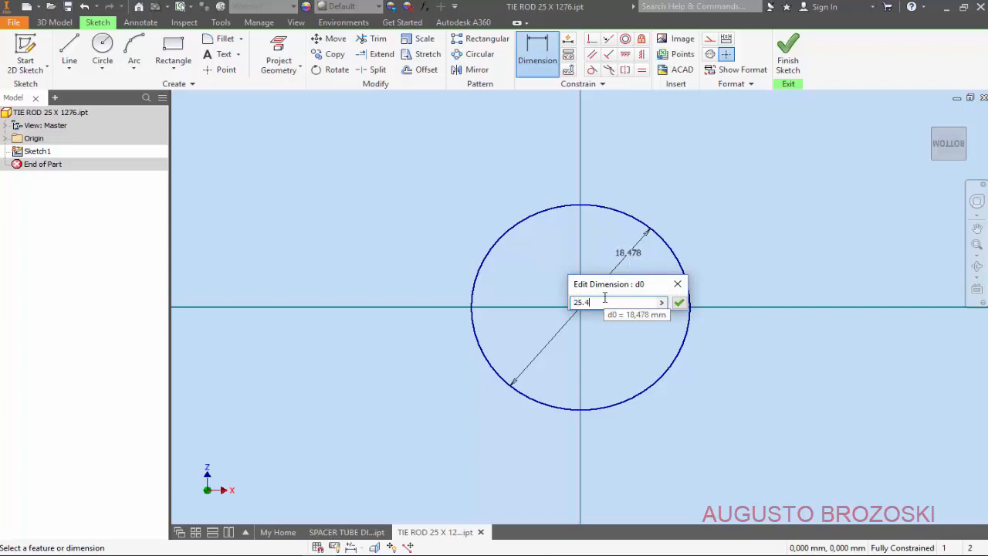
{"action": "key", "text": "Return"}
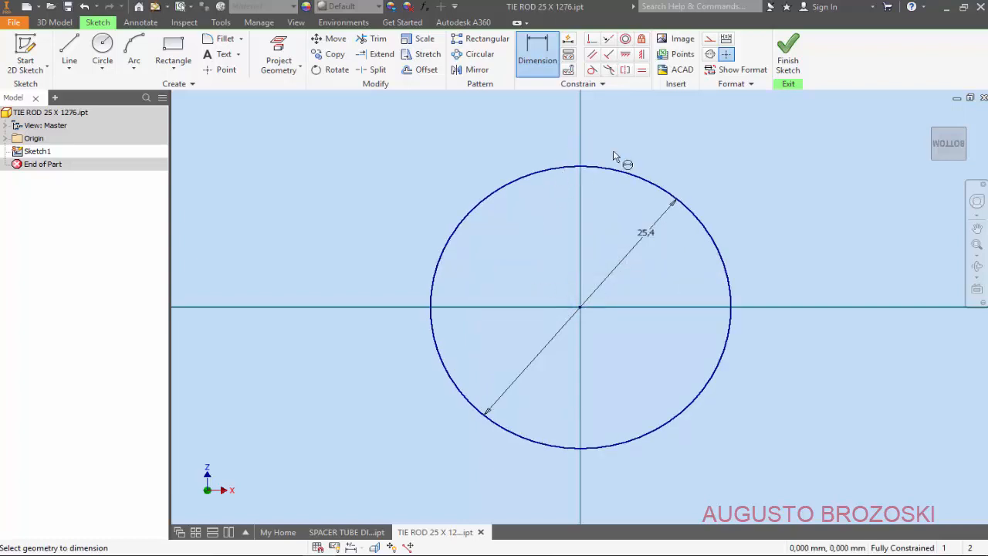
{"action": "left_click", "coordinate": [787, 52]}
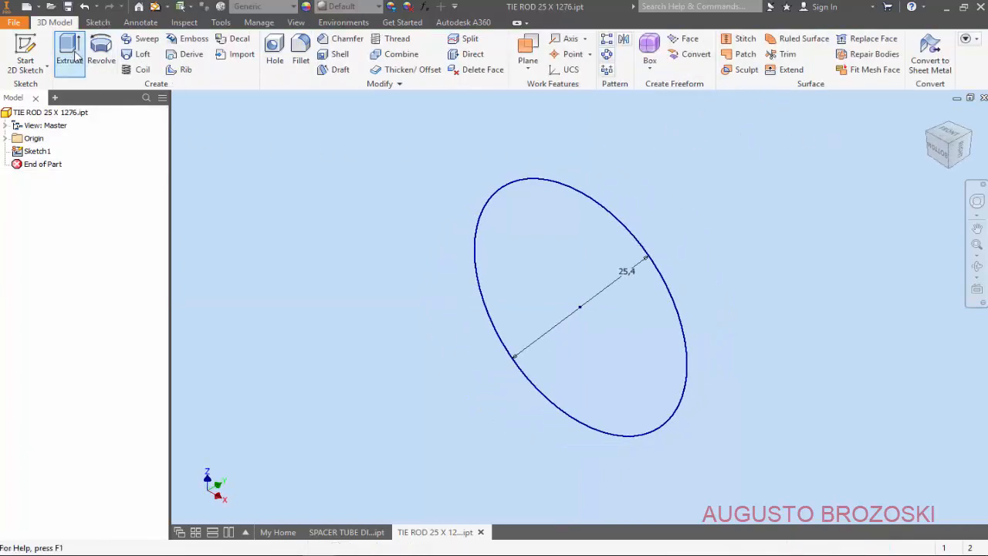
Step: Extrude the circle 1276 mm symmetrically about the sketch plane and save the part
{"action": "left_click", "coordinate": [71, 52]}
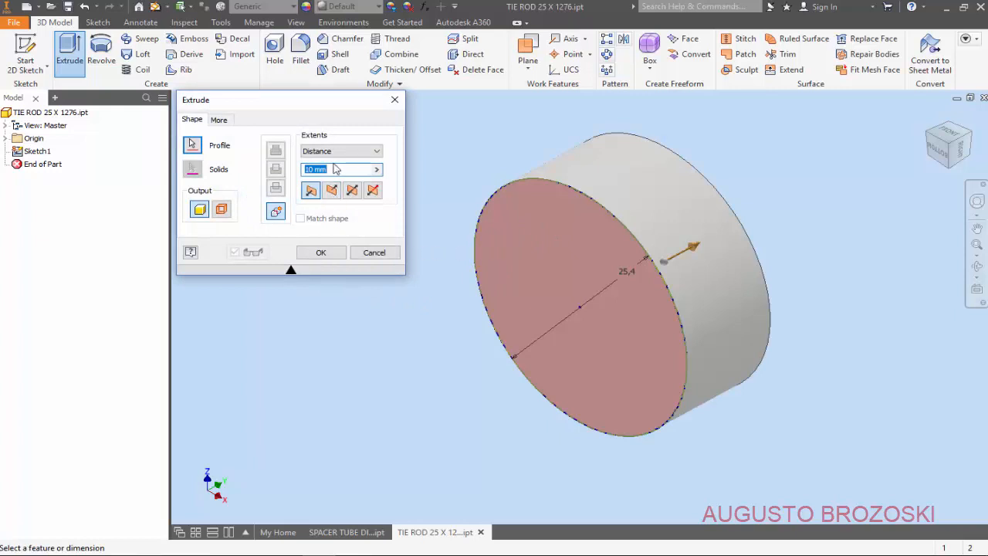
{"action": "type", "text": "1276"}
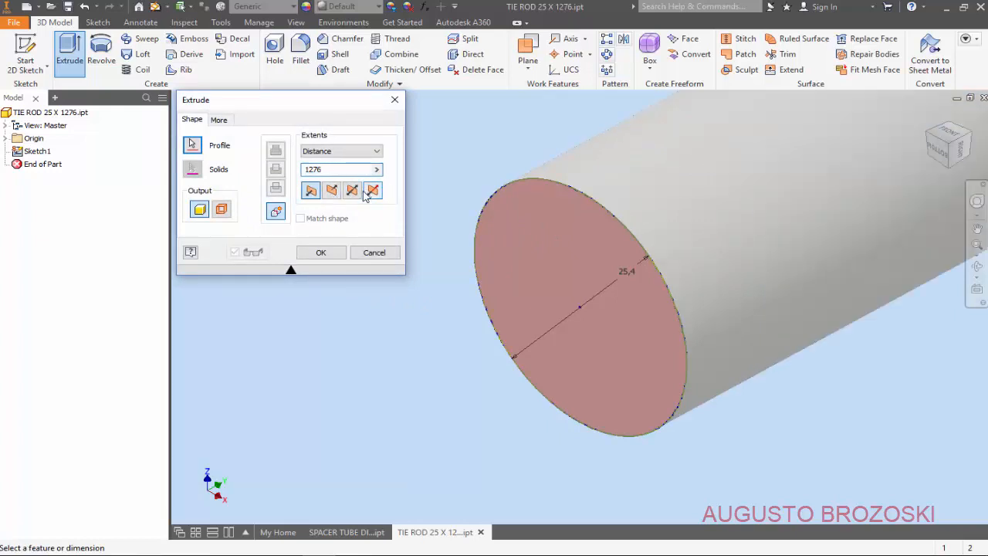
{"action": "left_click", "coordinate": [352, 191]}
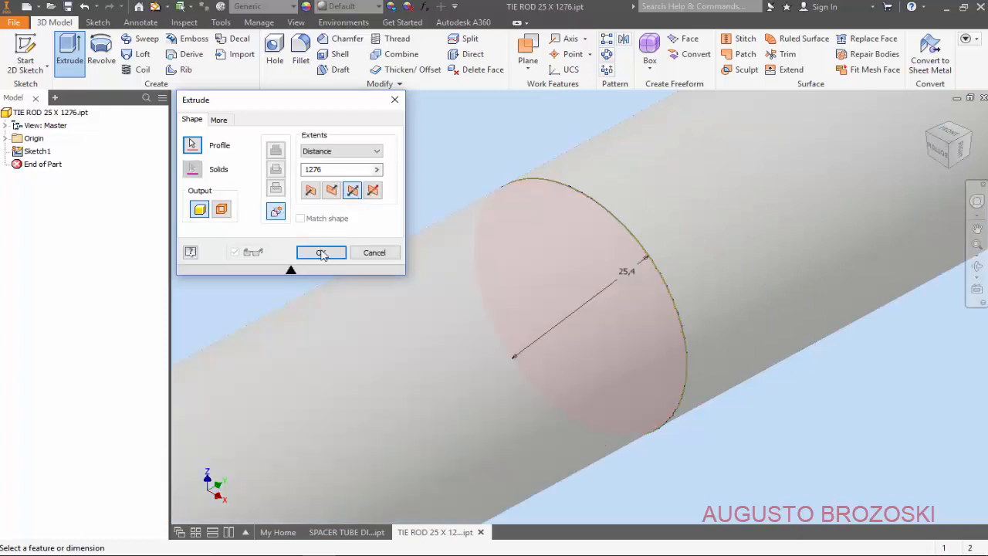
{"action": "left_click", "coordinate": [321, 254]}
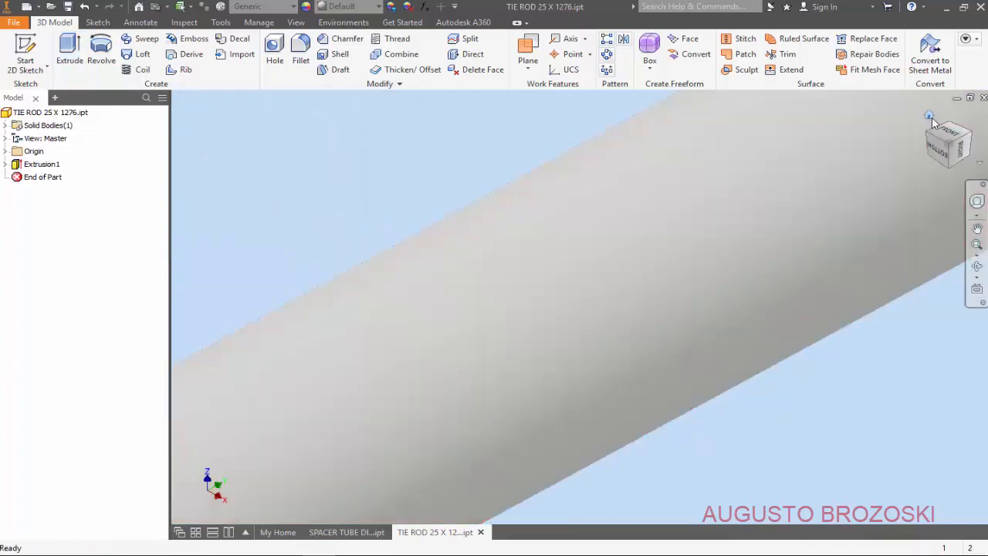
{"action": "left_click", "coordinate": [930, 119]}
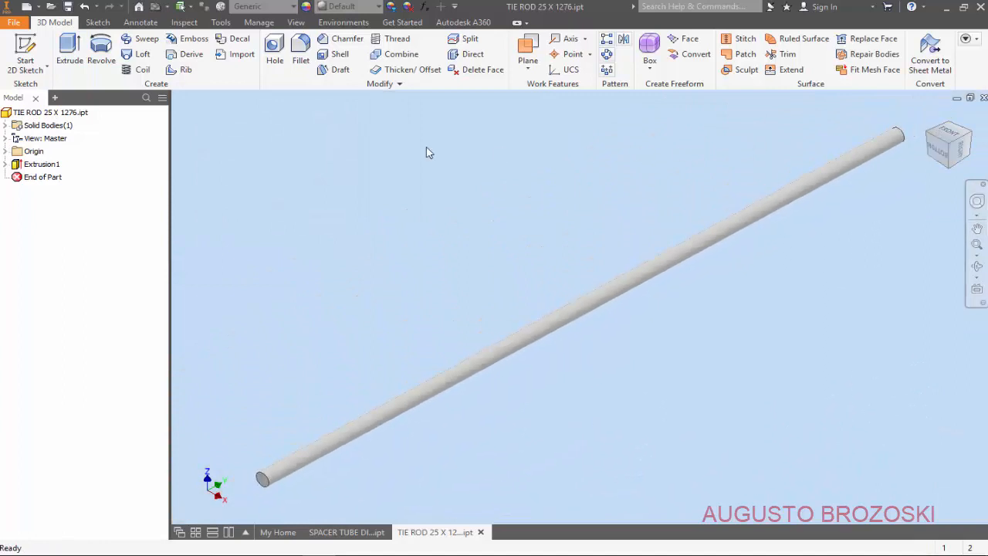
{"action": "left_click", "coordinate": [67, 7]}
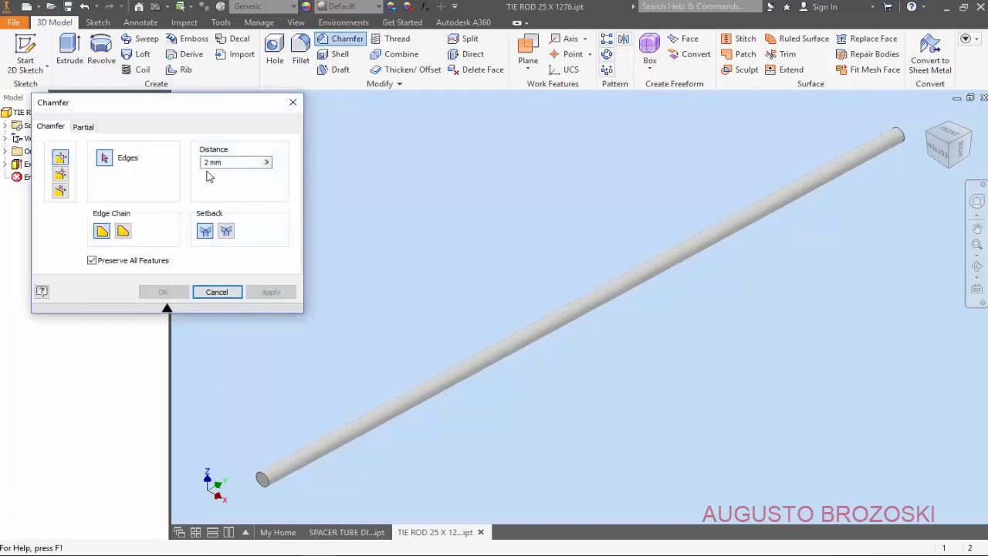
Step: Chamfer the circular edges at both ends of the rod with a distance of 0.5 mm
{"action": "left_click", "coordinate": [231, 166]}
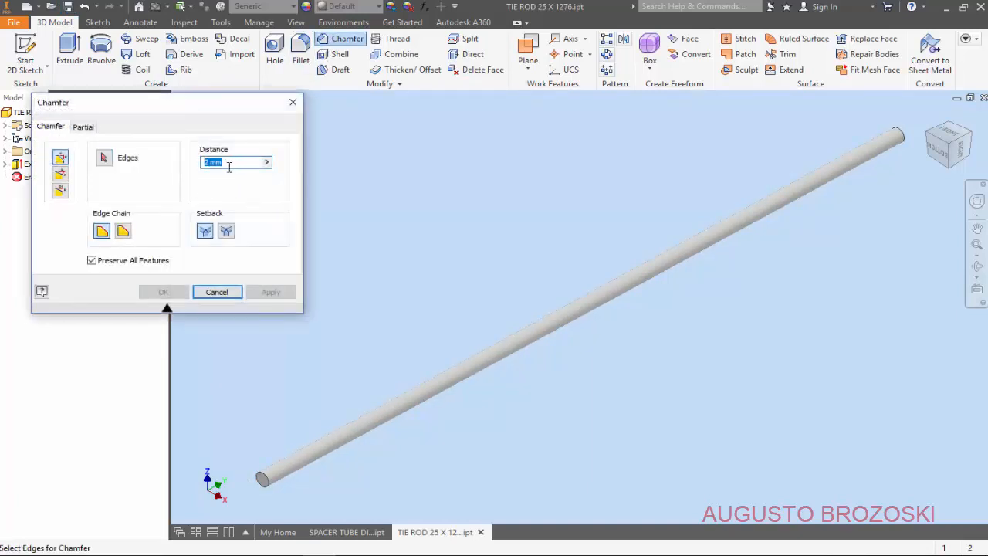
{"action": "type", "text": "0.5"}
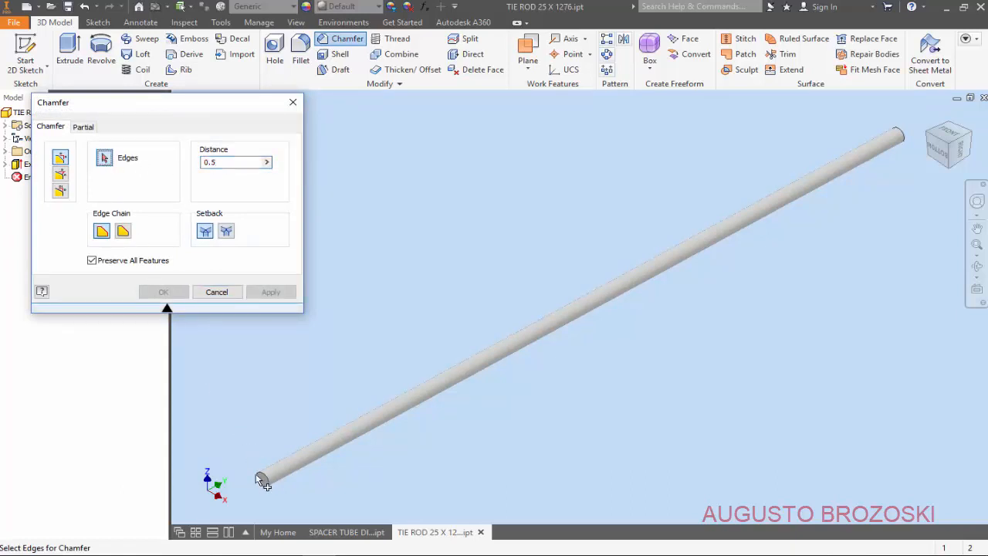
{"action": "scroll", "coordinate": [263, 472], "scroll_direction": "up", "scroll_amount": 5}
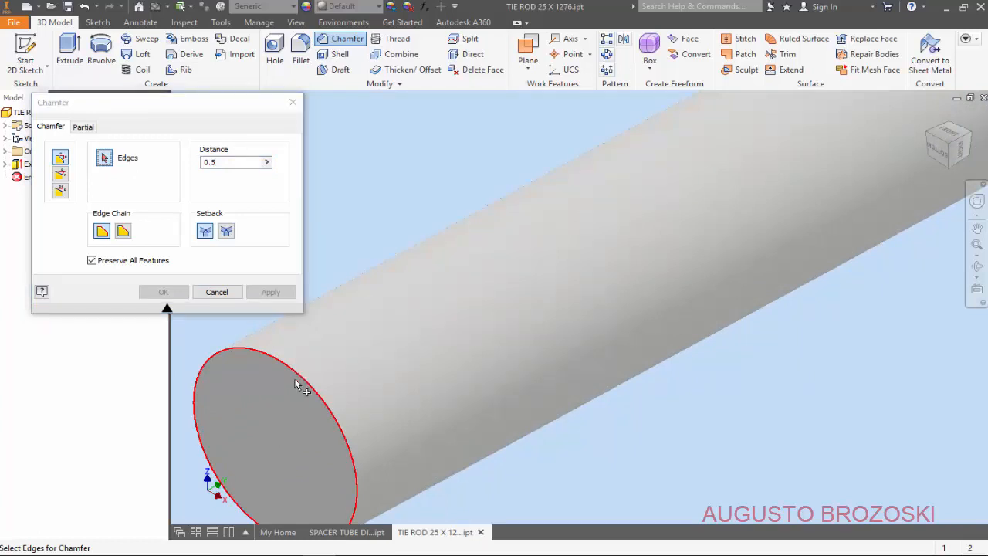
{"action": "left_click", "coordinate": [300, 386]}
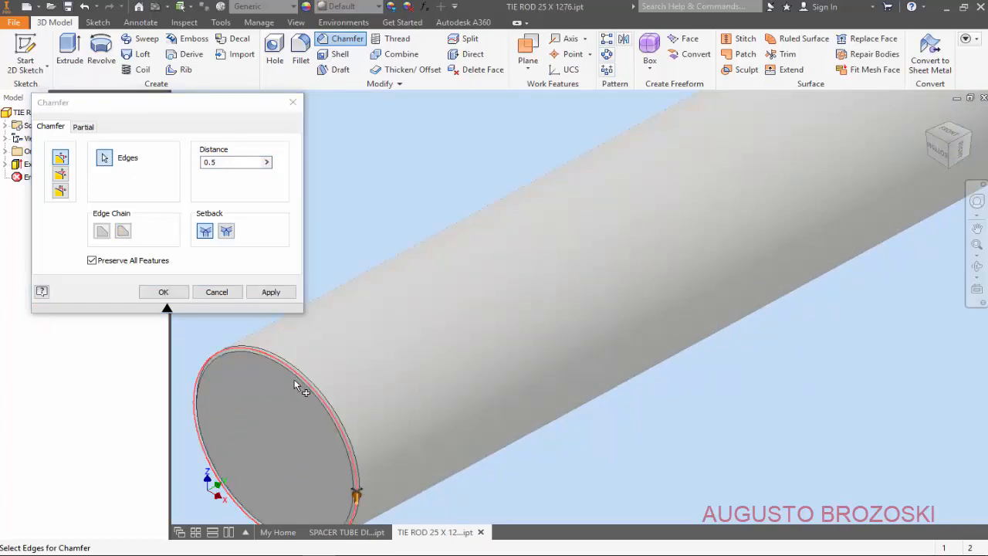
{"action": "scroll", "coordinate": [294, 379], "scroll_direction": "up", "scroll_amount": 5}
{"action": "scroll", "coordinate": [410, 330], "scroll_direction": "up", "scroll_amount": 4}
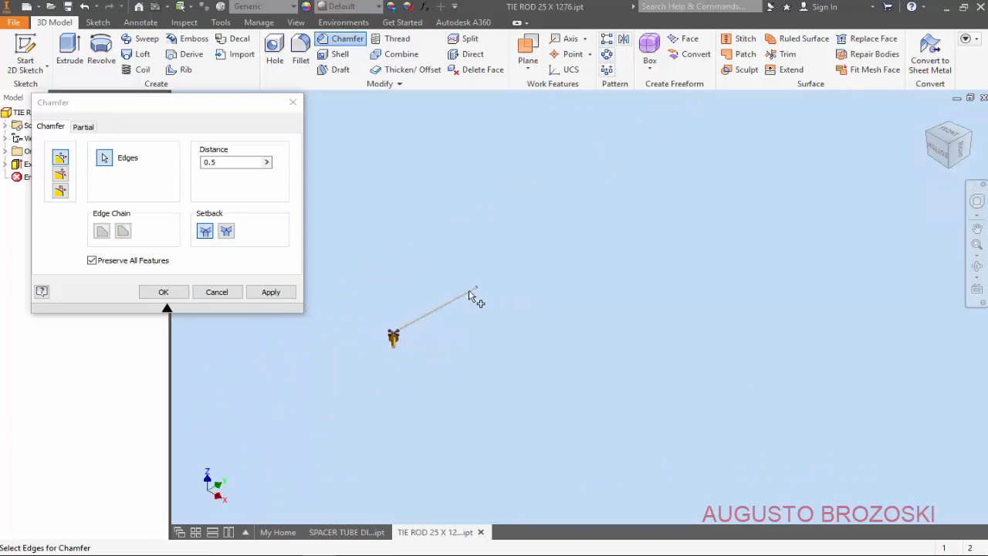
{"action": "scroll", "coordinate": [473, 296], "scroll_direction": "down", "scroll_amount": 5}
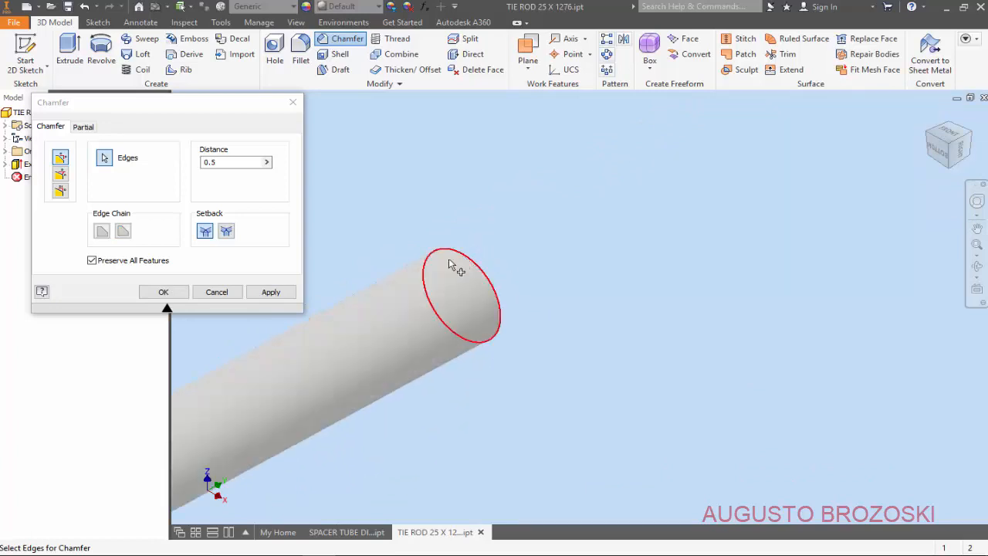
{"action": "left_click", "coordinate": [450, 265]}
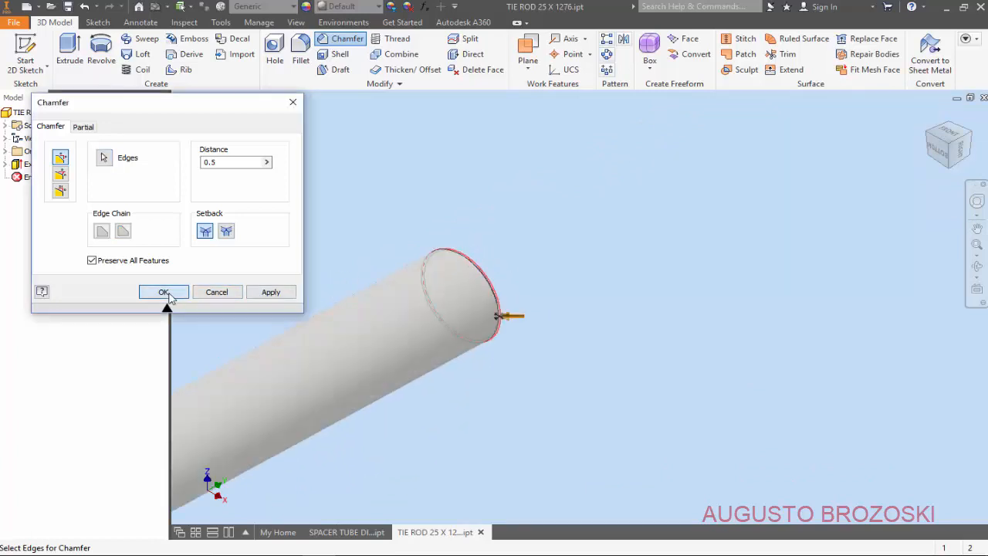
{"action": "left_click", "coordinate": [169, 294]}
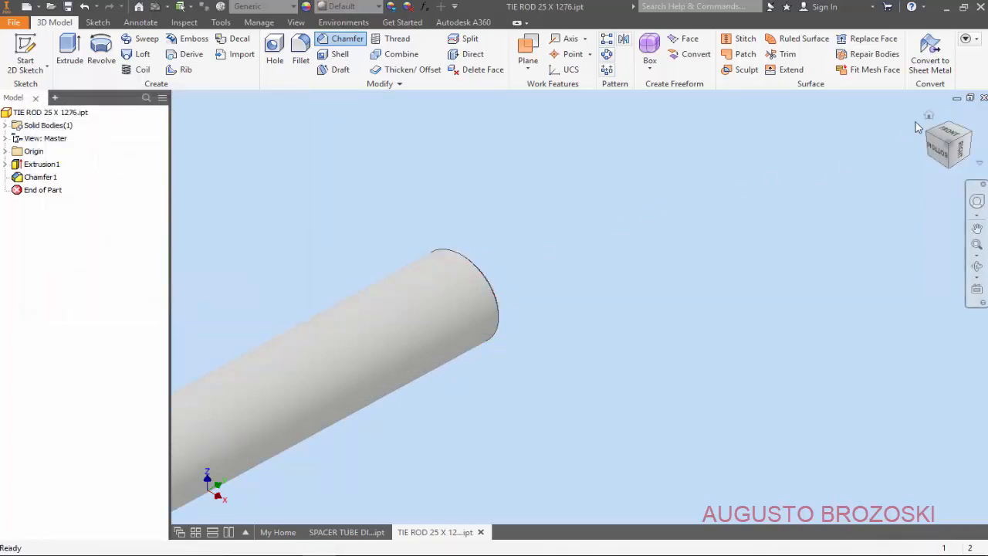
{"action": "left_click", "coordinate": [929, 115]}
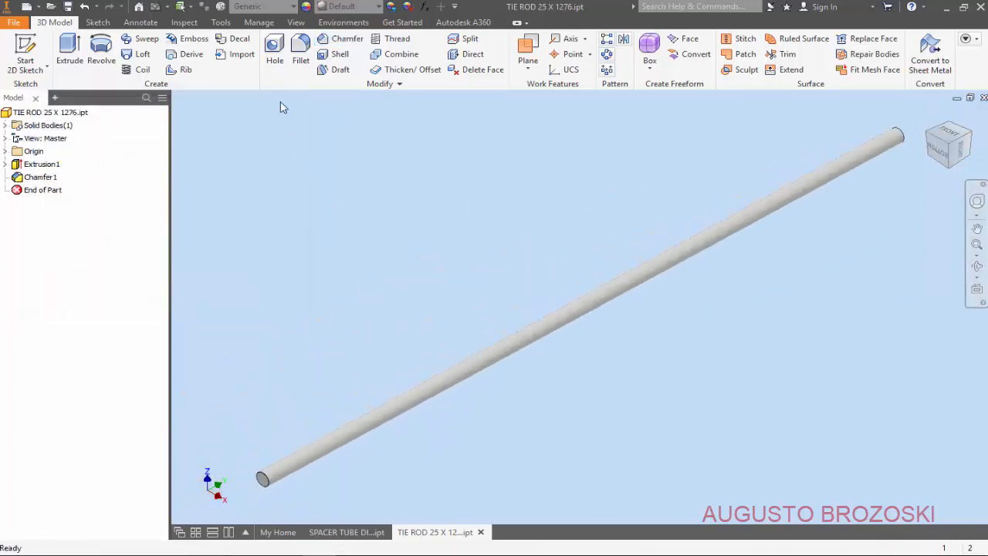
Step: Assign the Stainless Steel material to the rod and save the part
{"action": "left_click", "coordinate": [293, 6]}
{"action": "scroll", "coordinate": [272, 287], "scroll_direction": "down", "scroll_amount": 5}
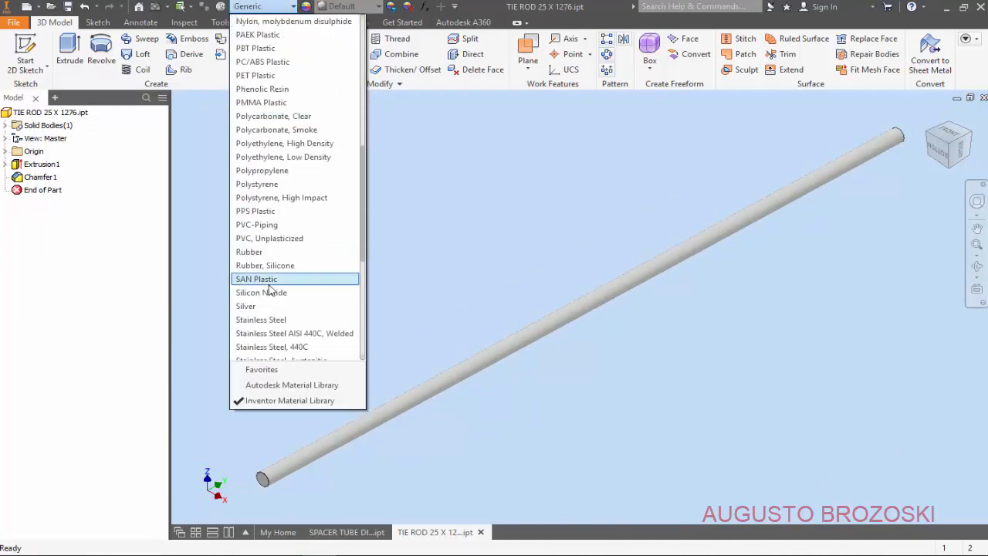
{"action": "left_click", "coordinate": [270, 280]}
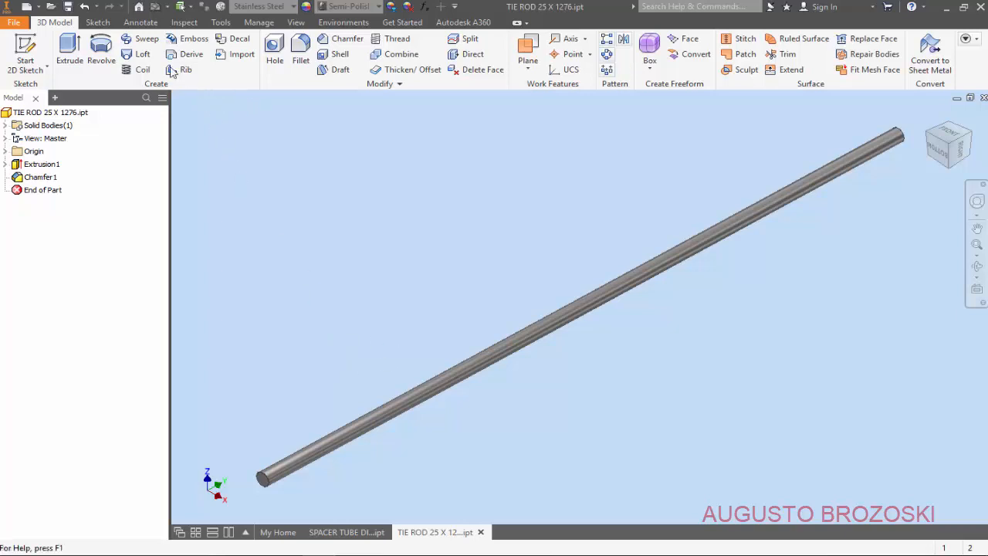
{"action": "key", "text": "ctrl+s"}
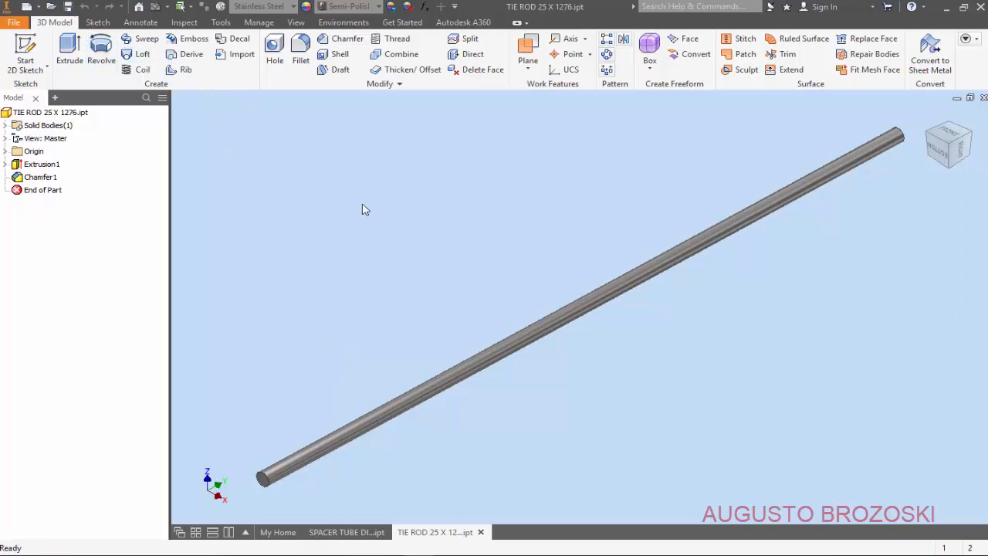
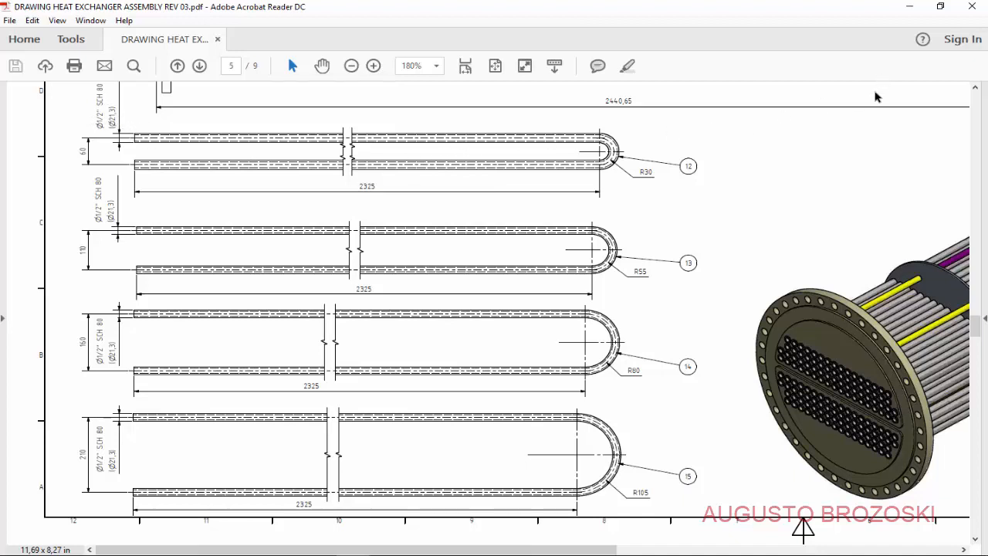
Step: Examine the tube entries in the parts list on page 5 of the heat exchanger drawing PDF, and return to Inventor
{"action": "mouse_move", "coordinate": [558, 549]}
{"action": "left_mouse_down"}
{"action": "mouse_move", "coordinate": [844, 537]}
{"action": "mouse_move", "coordinate": [898, 547]}
{"action": "left_mouse_up"}
{"action": "scroll", "coordinate": [740, 327], "scroll_direction": "up", "scroll_amount": 10}
{"action": "scroll", "coordinate": [739, 327], "scroll_direction": "left", "scroll_amount": 10}
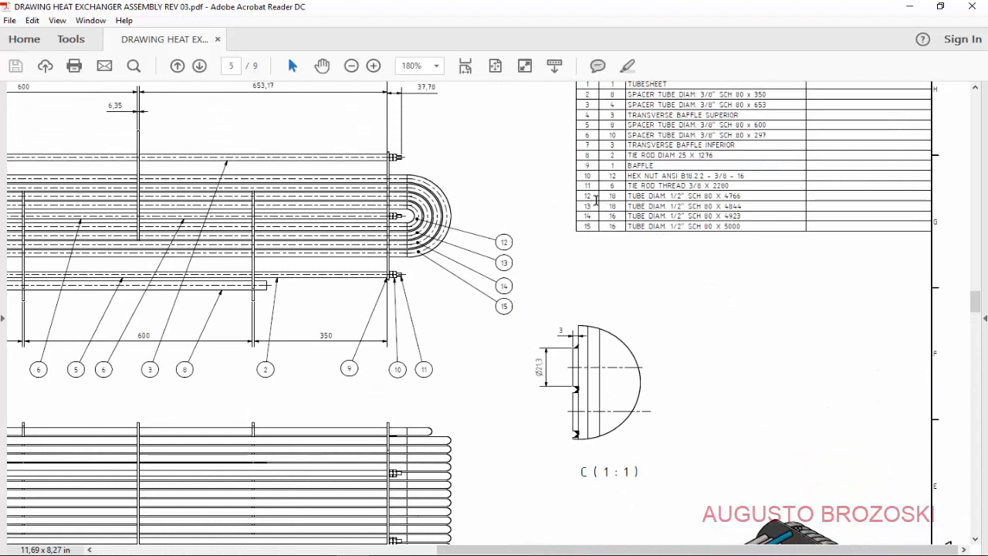
{"action": "left_click", "coordinate": [906, 9]}
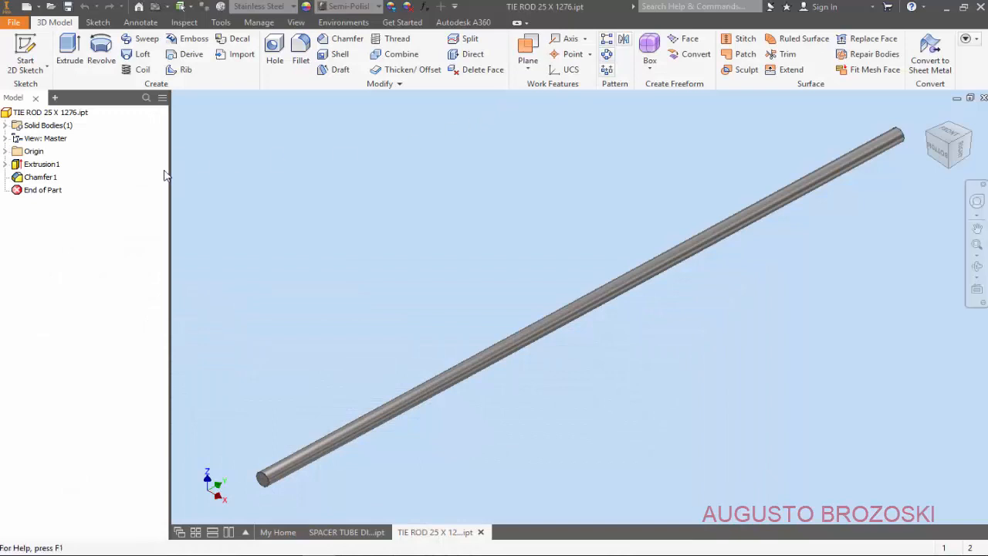
Step: Create a metric Standard (mm).ipt part and save it as TUBE DIAM 1_2 SCH80 X 4766
{"action": "left_click", "coordinate": [17, 23]}
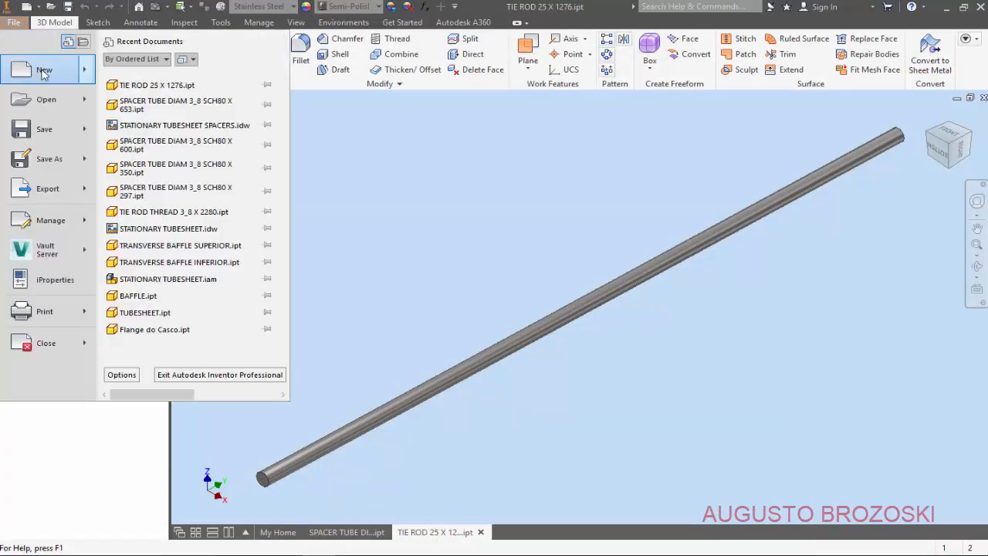
{"action": "key", "text": "Escape"}
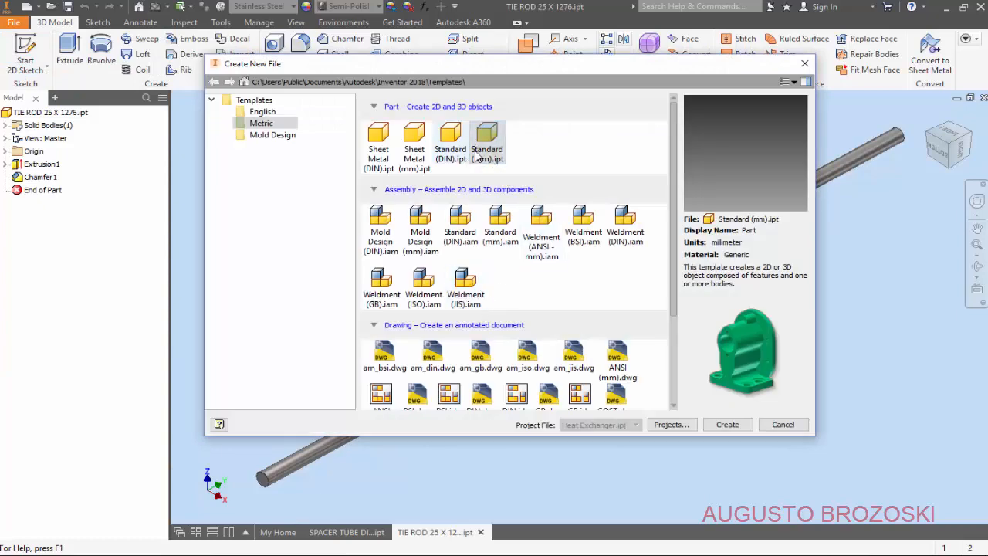
{"action": "left_click", "coordinate": [728, 425]}
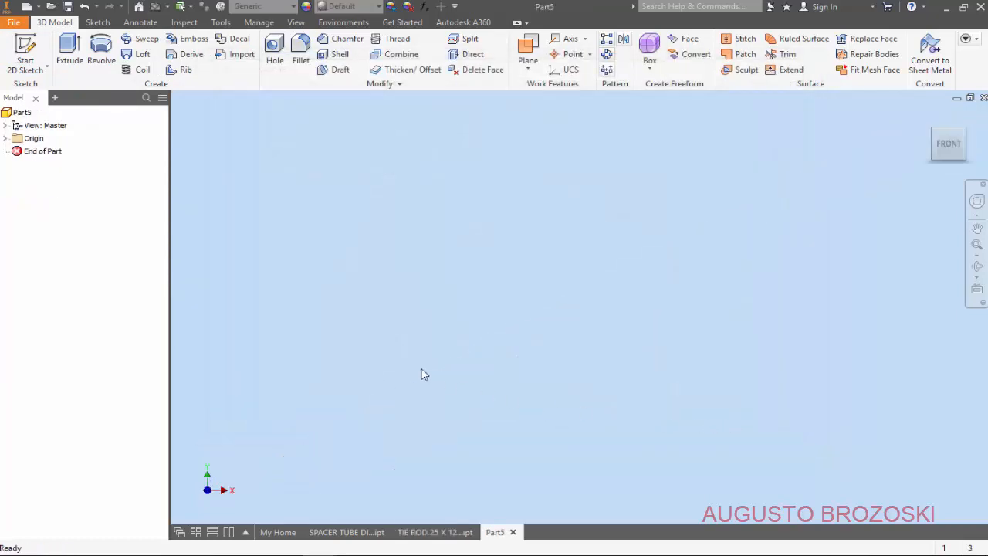
{"action": "left_click", "coordinate": [67, 7]}
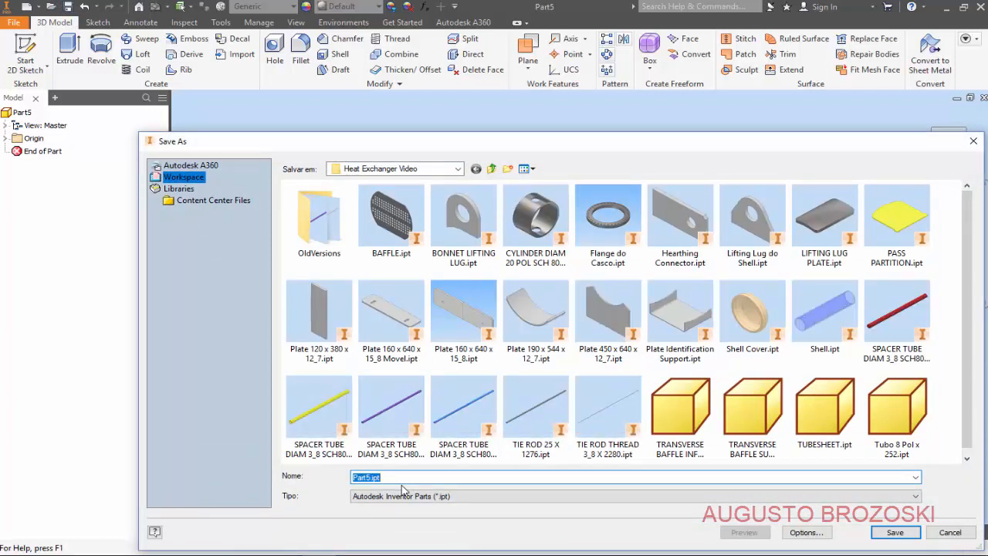
{"action": "type", "text": "TUBE DIAM 1_2 SCH80 X 4766"}
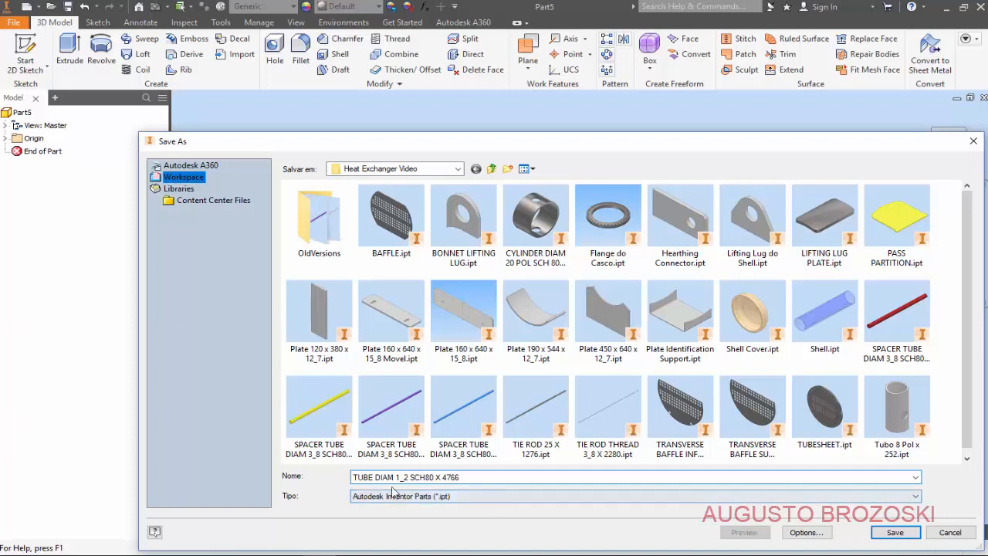
{"action": "left_click", "coordinate": [890, 533]}
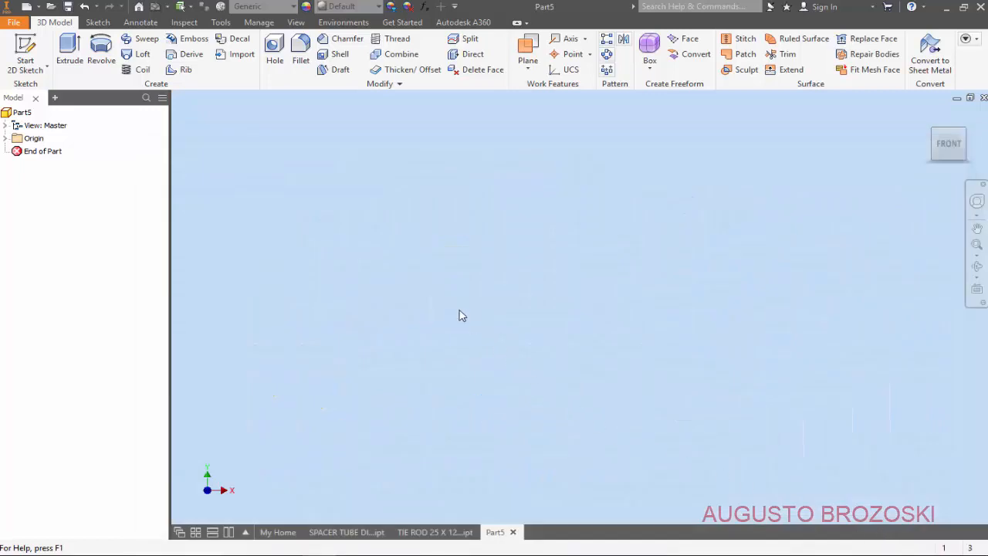
Step: Start a sketch on the YZ plane and draw a horizontal line about 27 mm long from the vertical axis, about 6 mm above the origin
{"action": "left_click", "coordinate": [27, 48]}
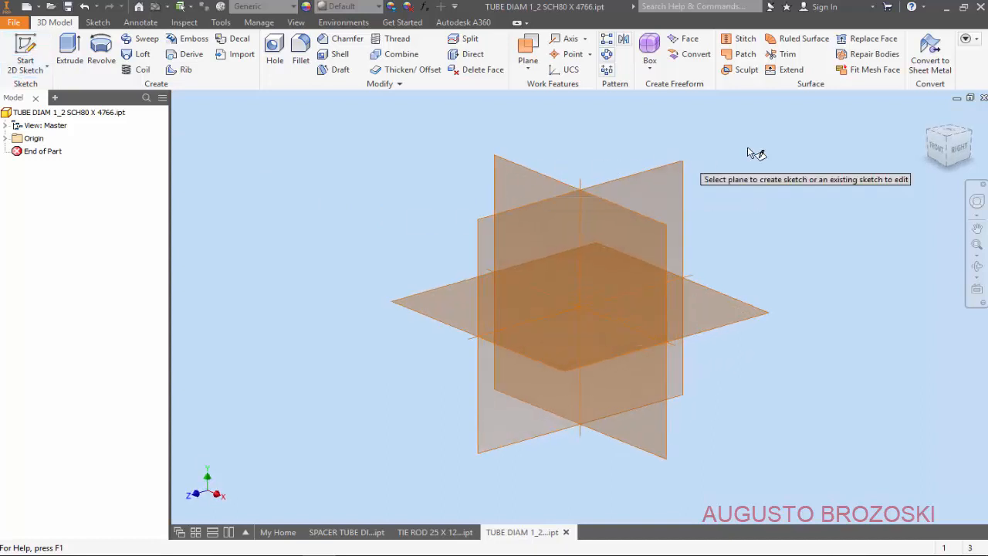
{"action": "left_click", "coordinate": [928, 118]}
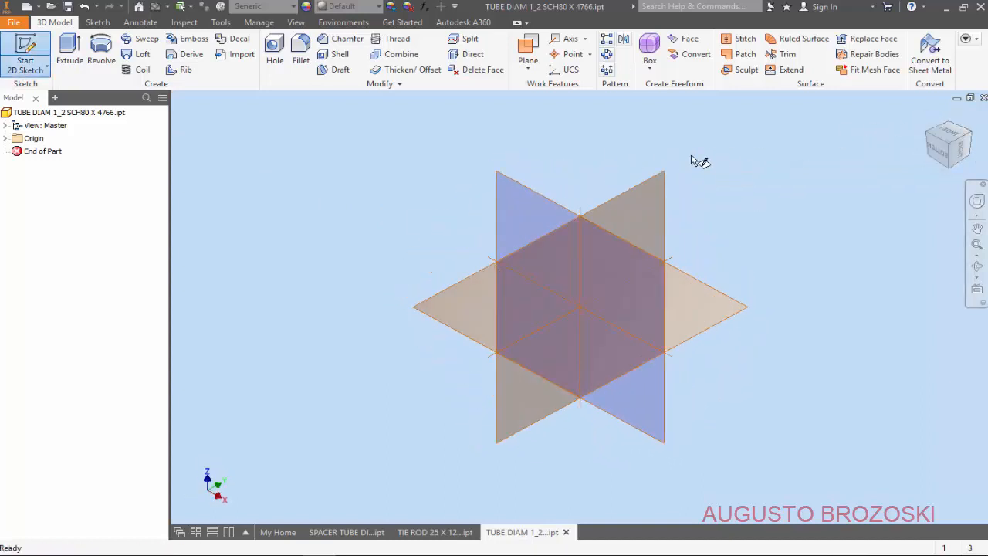
{"action": "left_click", "coordinate": [636, 195]}
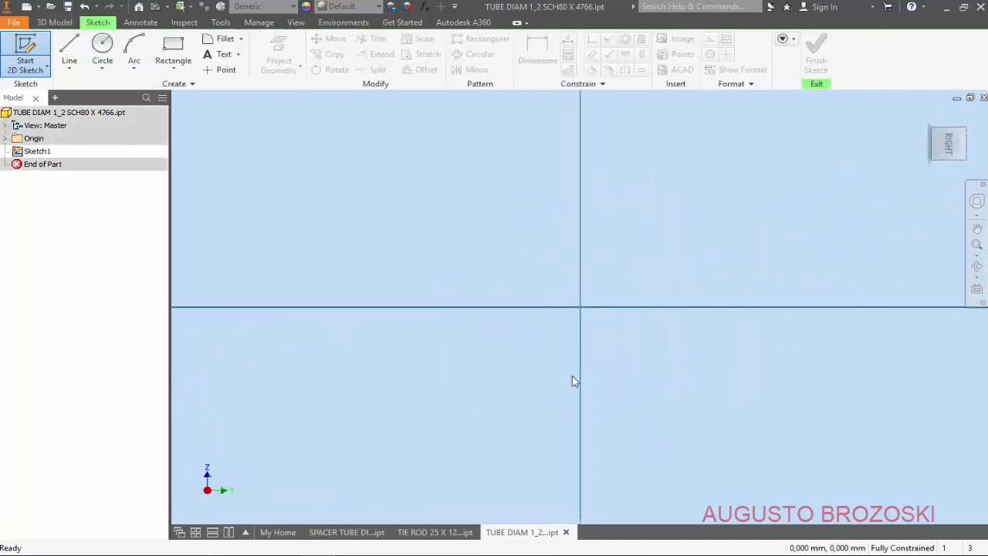
{"action": "left_click", "coordinate": [77, 54]}
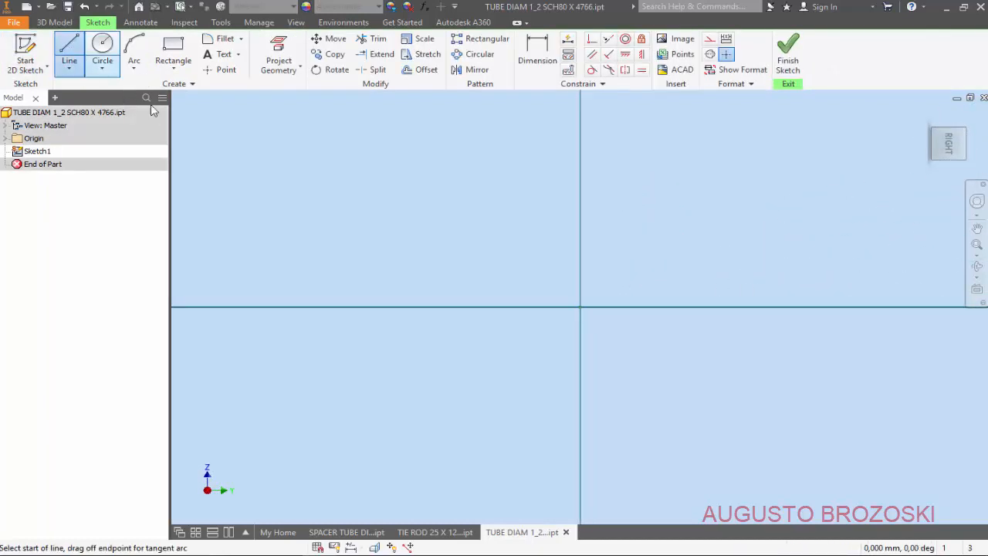
{"action": "left_click", "coordinate": [580, 240]}
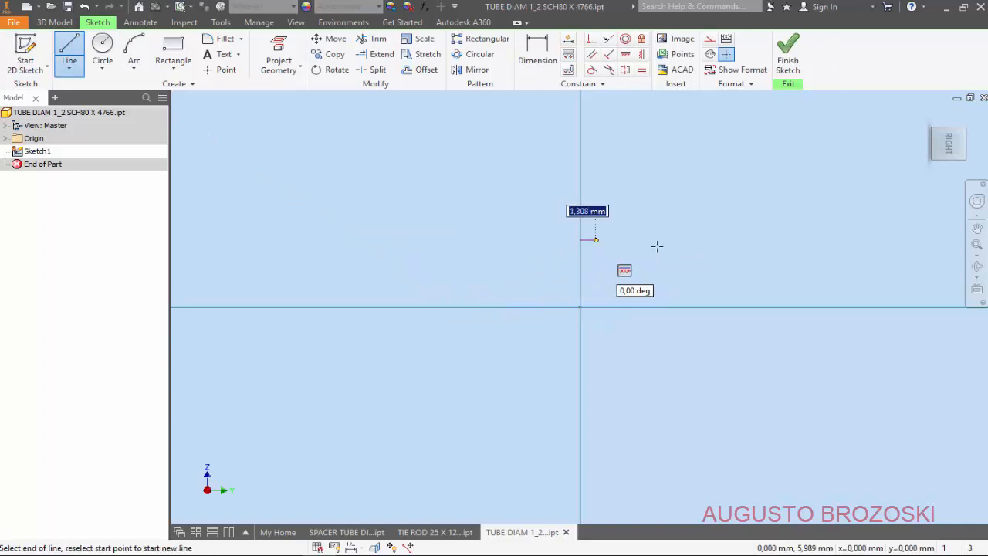
{"action": "left_click", "coordinate": [900, 240]}
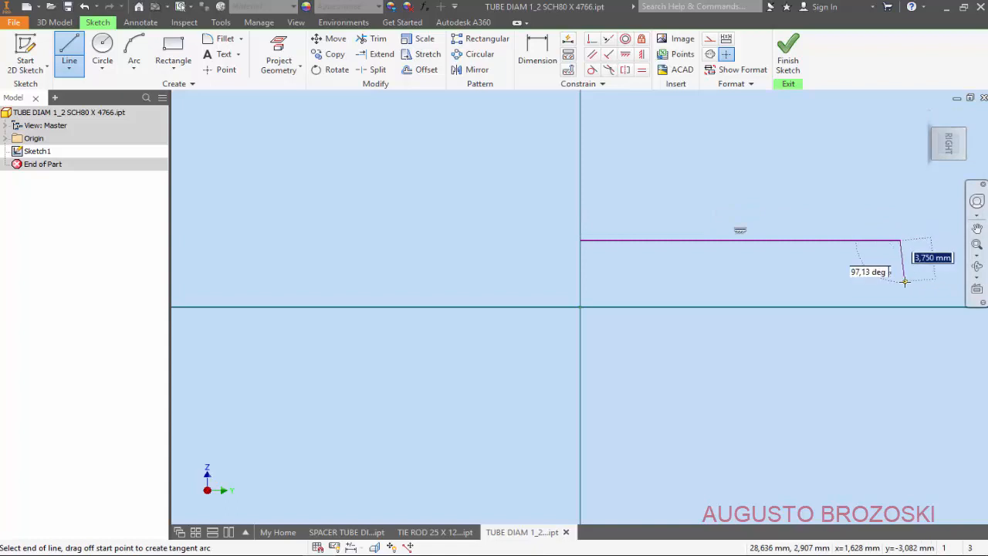
{"action": "key", "text": "Escape"}
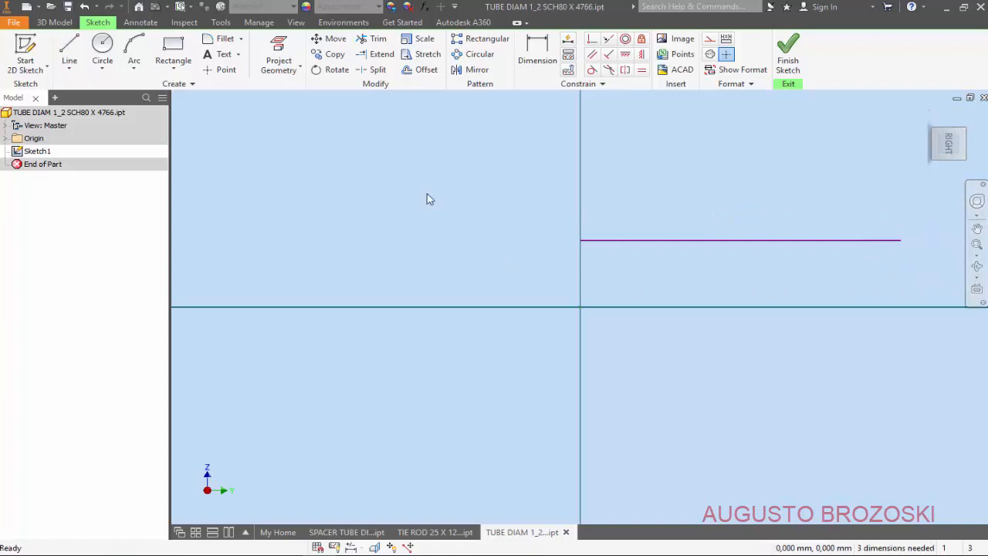
Step: Draw a circle centred on the horizontal axis directly below the line's free end, passing through that endpoint, with a radius of about 6 mm
{"action": "left_click", "coordinate": [102, 46]}
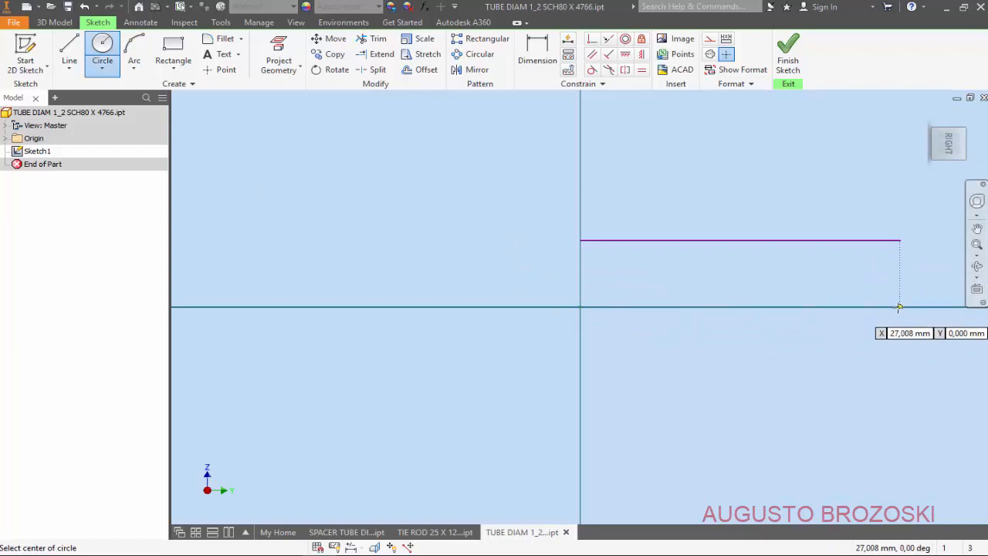
{"action": "left_click", "coordinate": [899, 307]}
{"action": "left_click", "coordinate": [900, 241]}
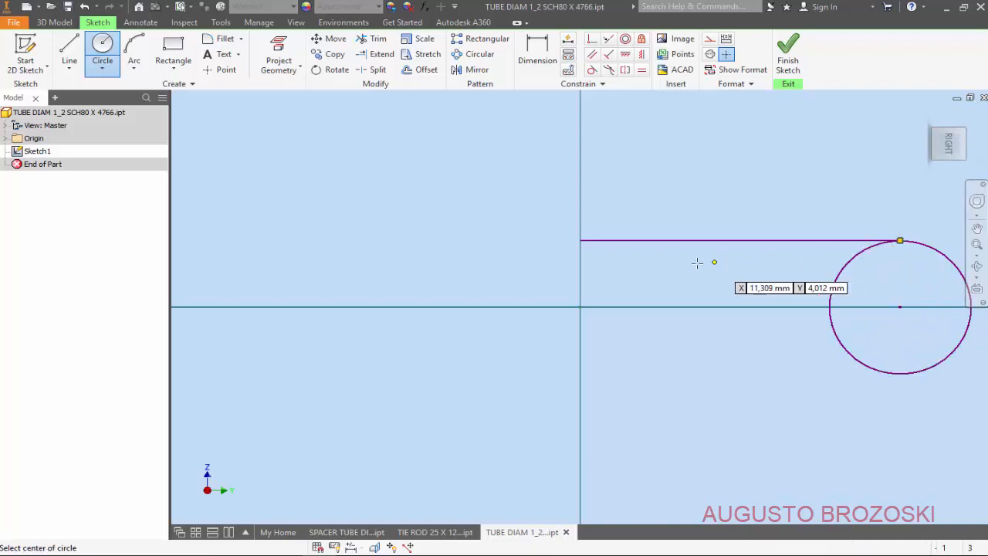
{"action": "key", "text": "Escape"}
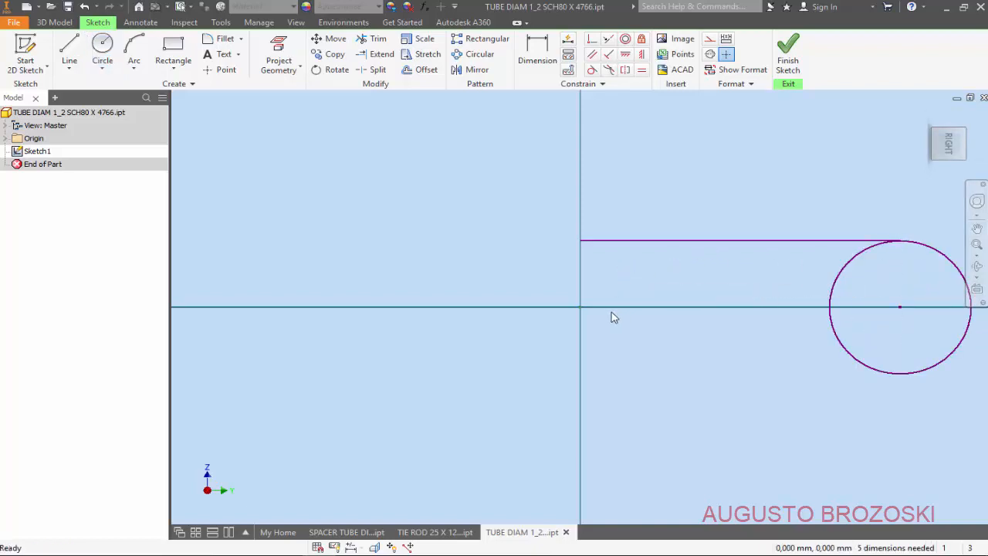
Step: Draw a horizontal line from the circle's lowest point to the vertical axis, and trim the circle's inner half to leave a U-shaped path
{"action": "left_click", "coordinate": [69, 47]}
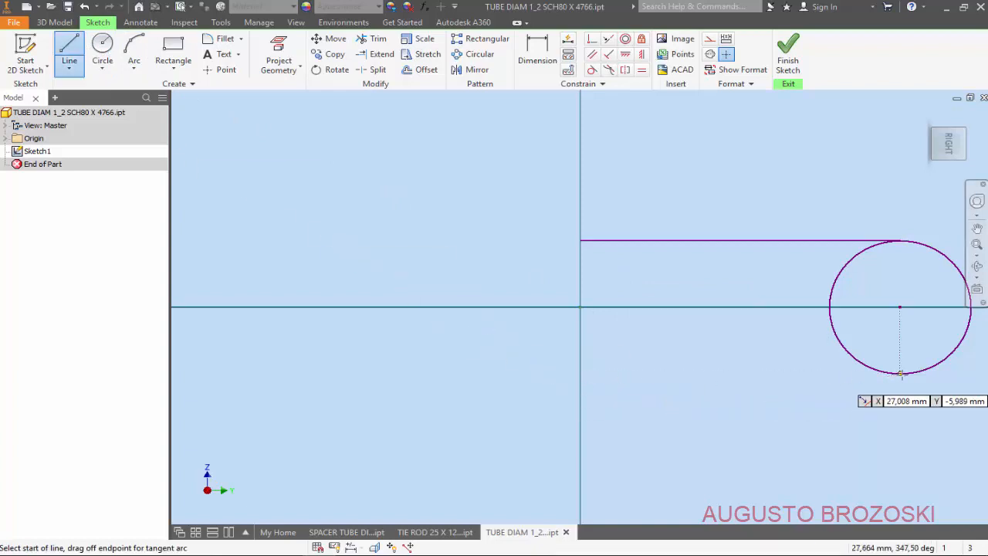
{"action": "left_click", "coordinate": [900, 374]}
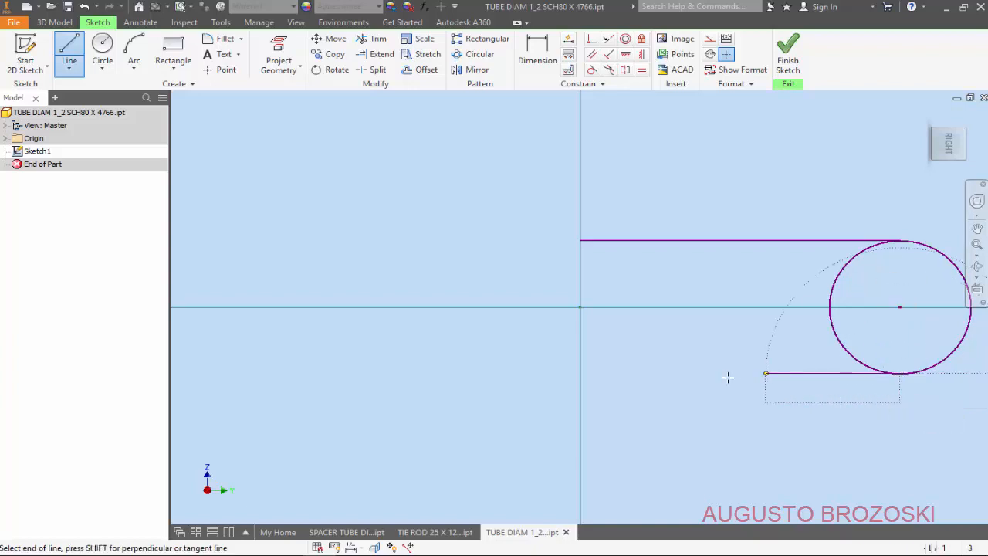
{"action": "left_click", "coordinate": [581, 375]}
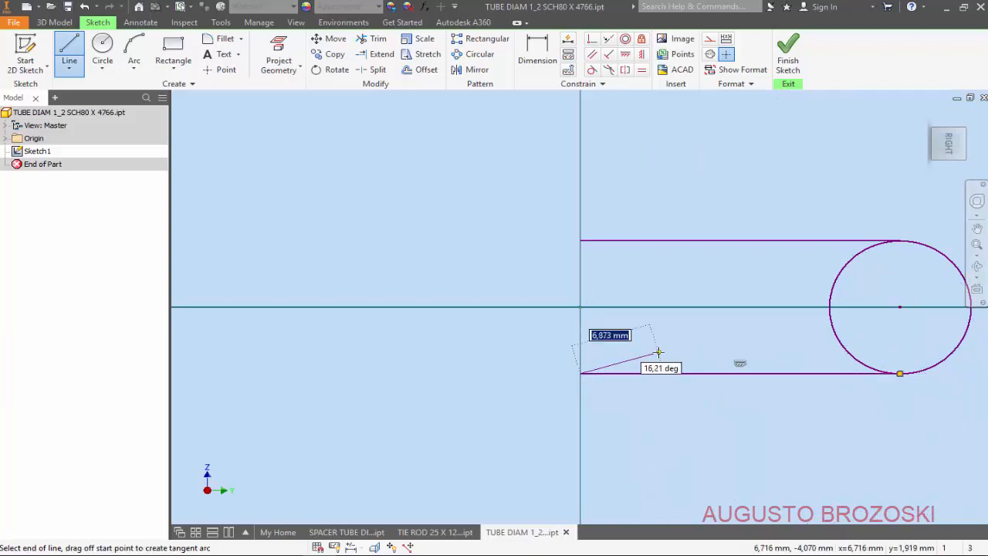
{"action": "key", "text": "Escape"}
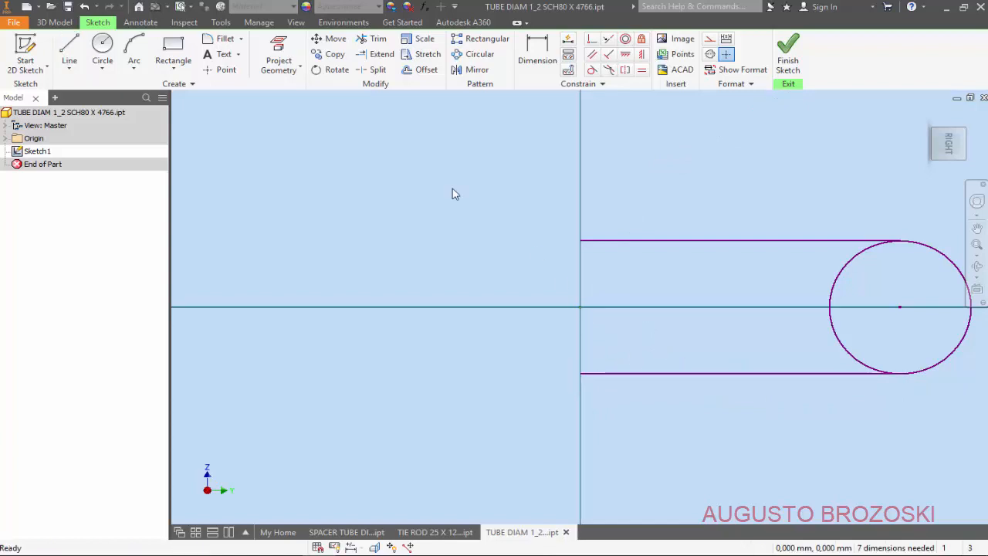
{"action": "left_click", "coordinate": [375, 39]}
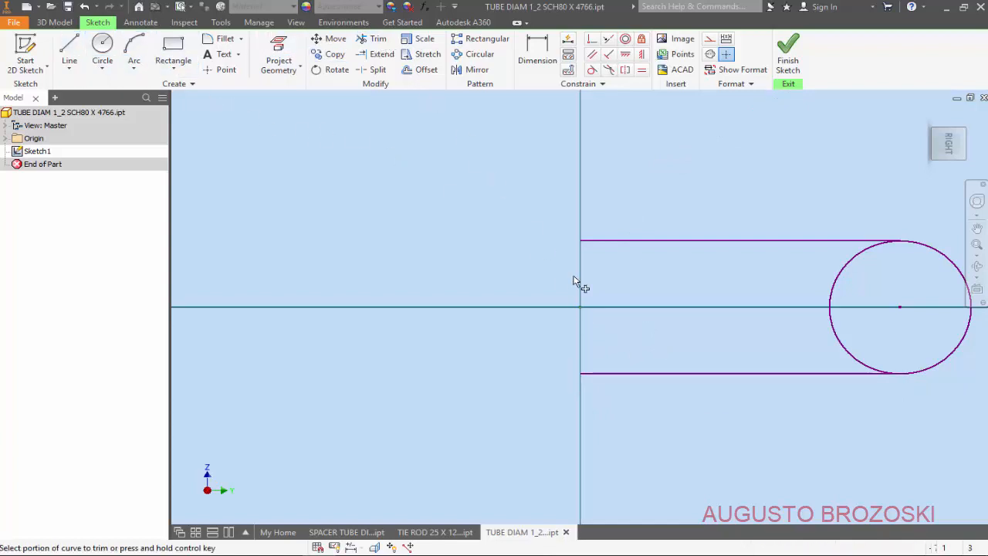
{"action": "left_click", "coordinate": [847, 267]}
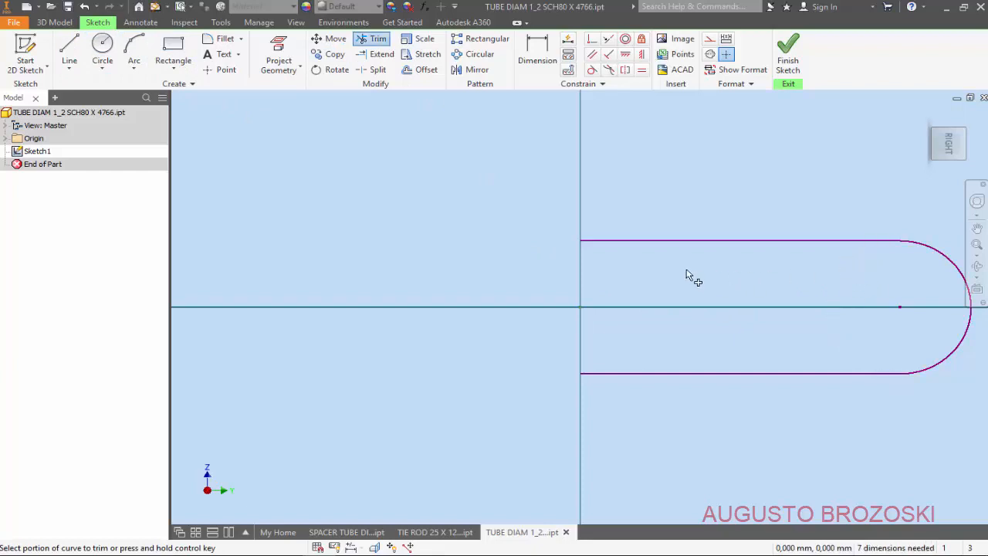
Step: Dimension the U-bend arc with a radius of 30 mm, checking the item 12 tube on page 5 of the heat exchanger drawing PDF
{"action": "left_click", "coordinate": [534, 61]}
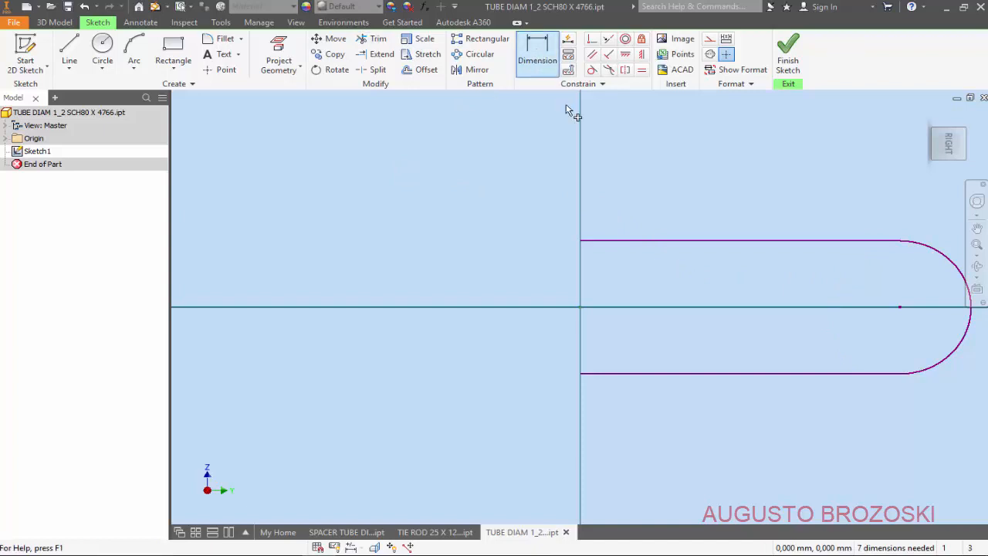
{"action": "left_click", "coordinate": [947, 261]}
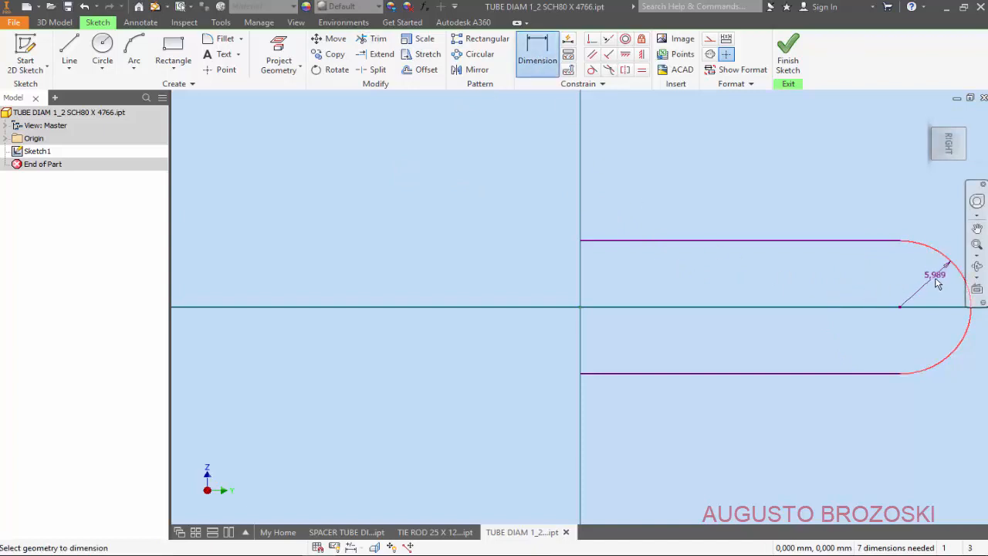
{"action": "left_click", "coordinate": [931, 282]}
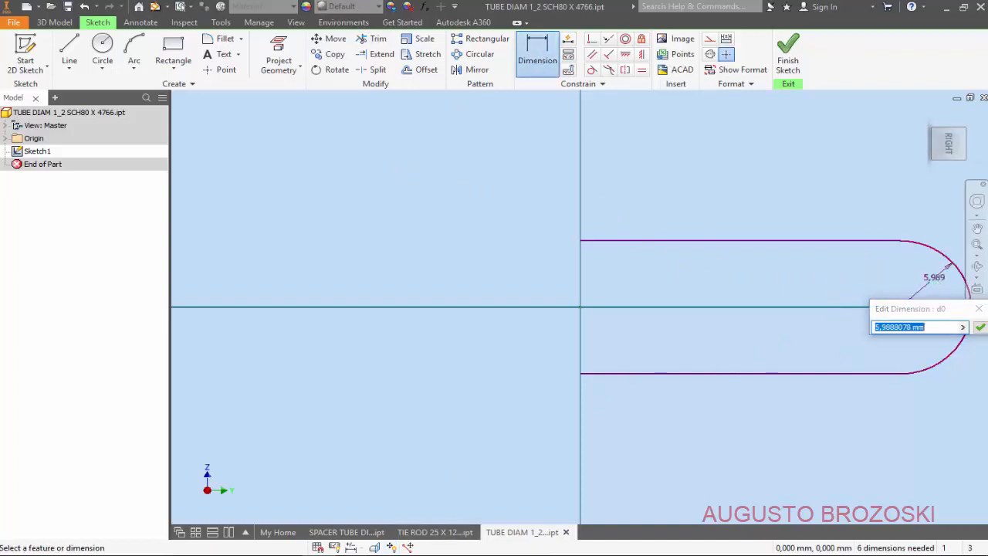
{"action": "left_click", "coordinate": [390, 554]}
{"action": "scroll", "coordinate": [575, 397], "scroll_direction": "down", "scroll_amount": 15}
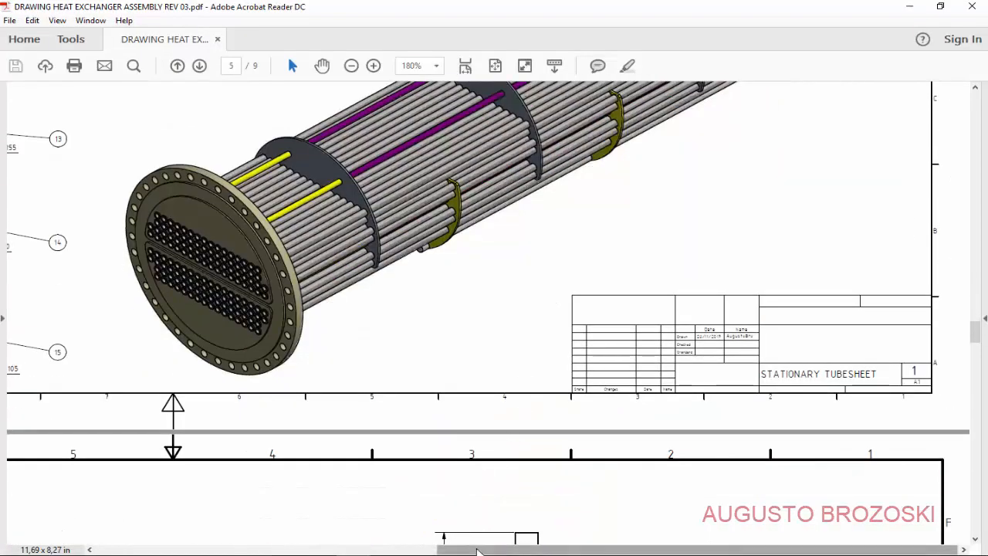
{"action": "left_click_drag", "start_coordinate": [465, 549], "coordinate": [139, 532]}
{"action": "scroll", "coordinate": [625, 194], "scroll_direction": "up", "scroll_amount": 4}
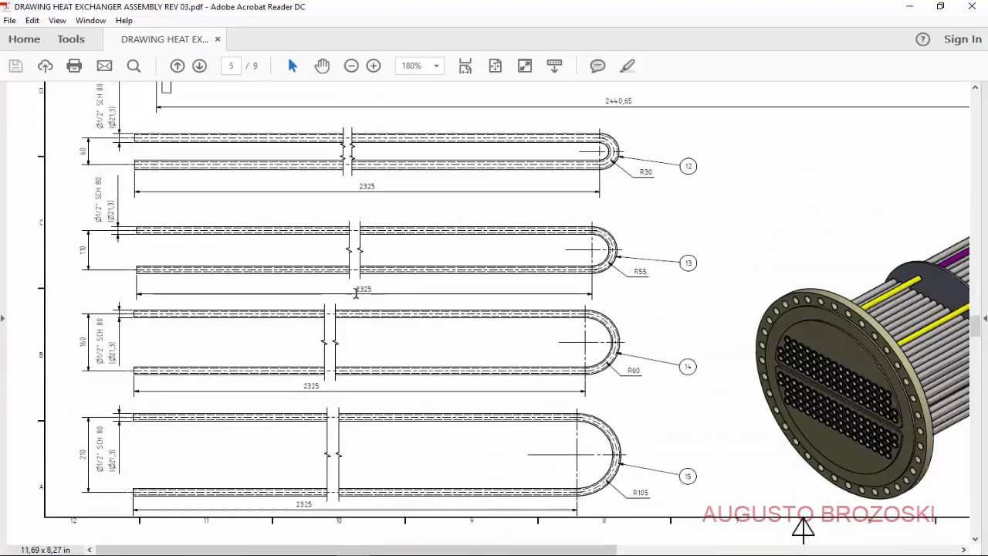
{"action": "left_click", "coordinate": [373, 67]}
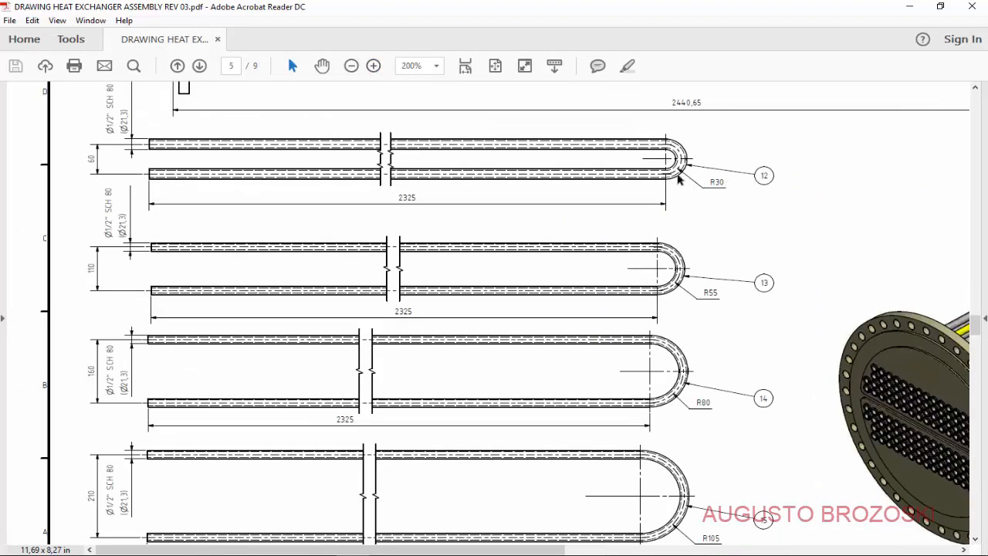
{"action": "left_click", "coordinate": [913, 9]}
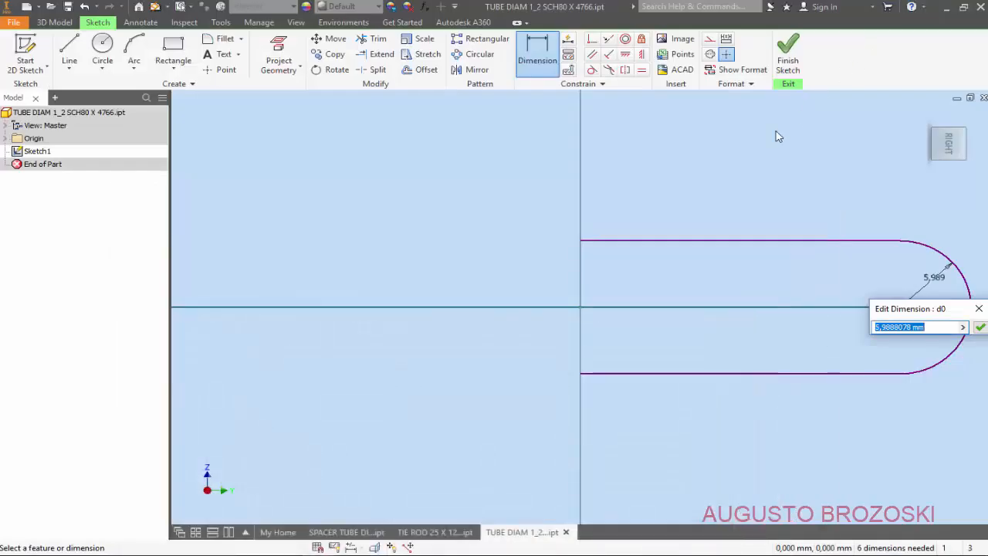
{"action": "type", "text": "30"}
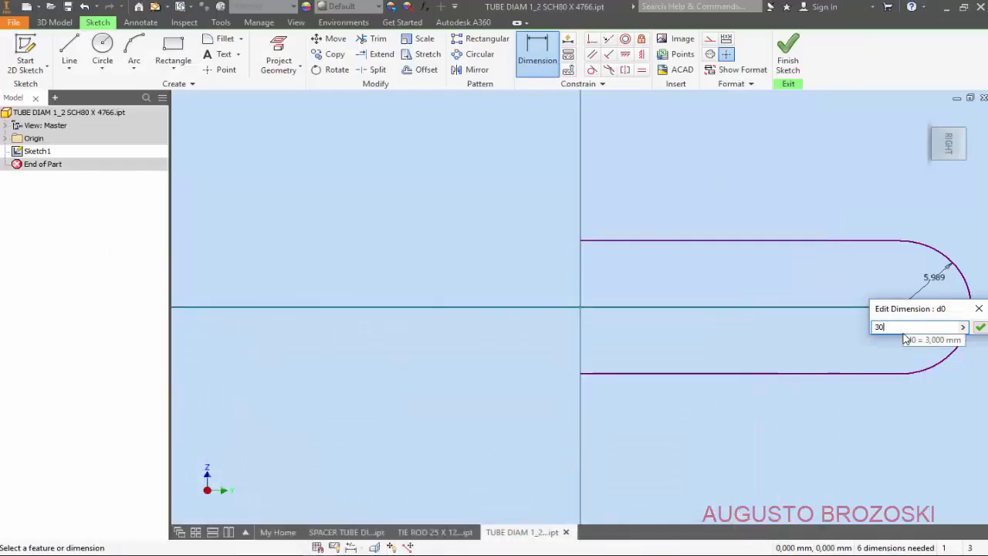
{"action": "left_click", "coordinate": [978, 308]}
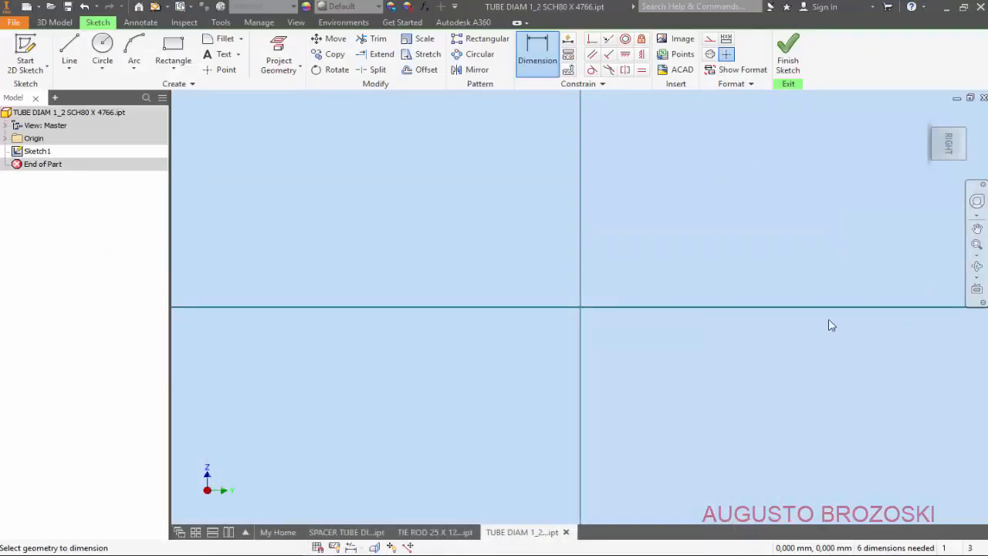
{"action": "left_click", "coordinate": [948, 145]}
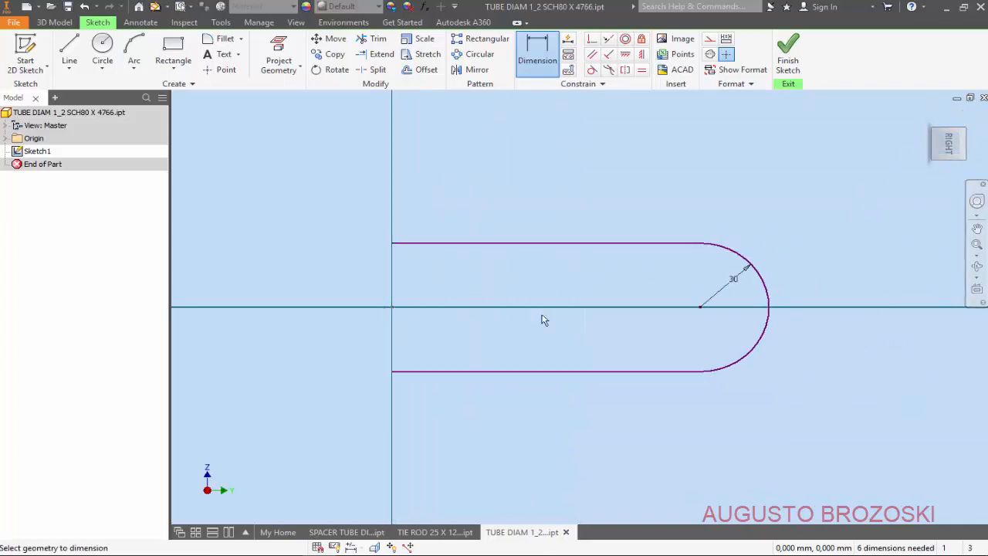
Step: Dimension the horizontal distance from the vertical axis to the arc centre as 2325 mm, checking the item 12 tube in the drawing PDF
{"action": "left_click", "coordinate": [532, 74]}
{"action": "left_click", "coordinate": [700, 310]}
{"action": "left_click", "coordinate": [525, 411]}
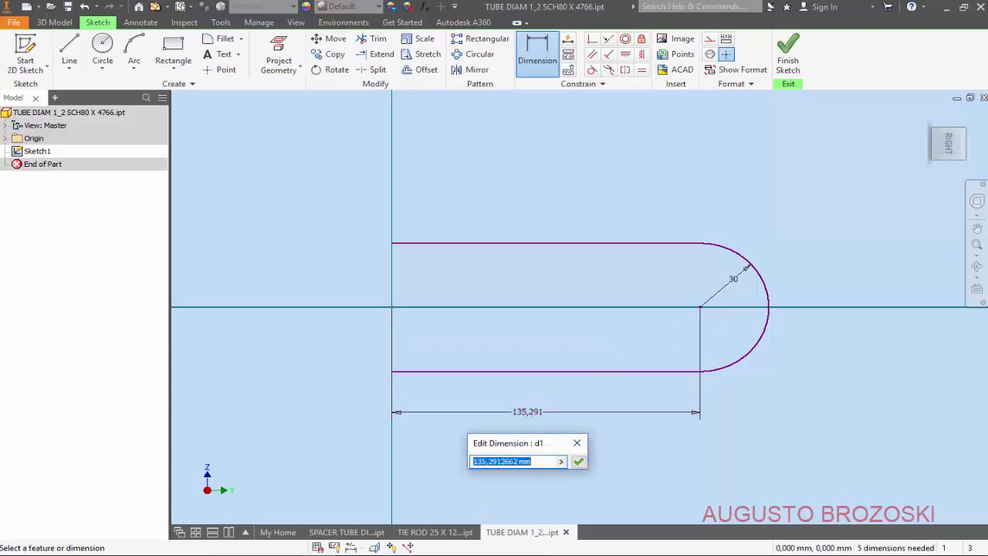
{"action": "key", "text": "alt+Tab"}
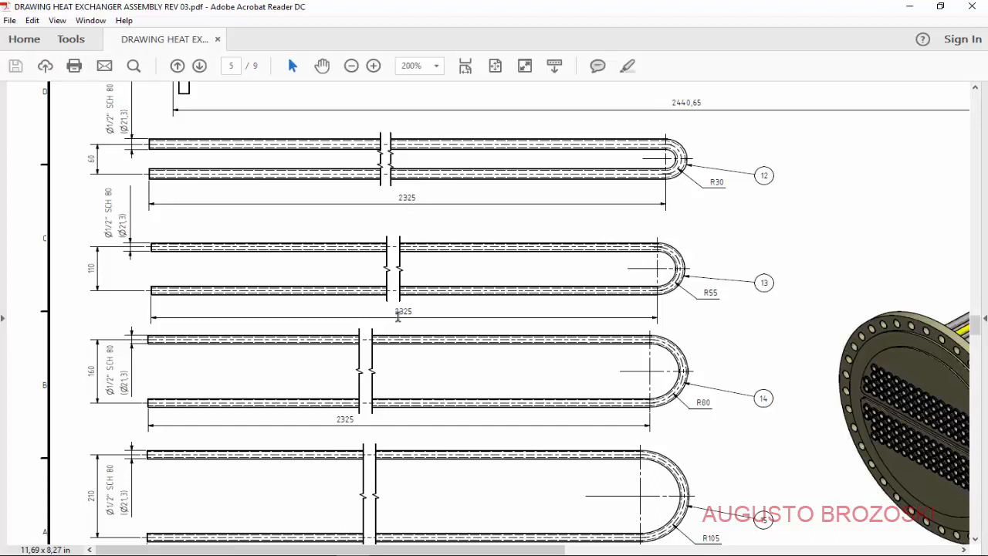
{"action": "left_click", "coordinate": [908, 12]}
{"action": "type", "text": "2325"}
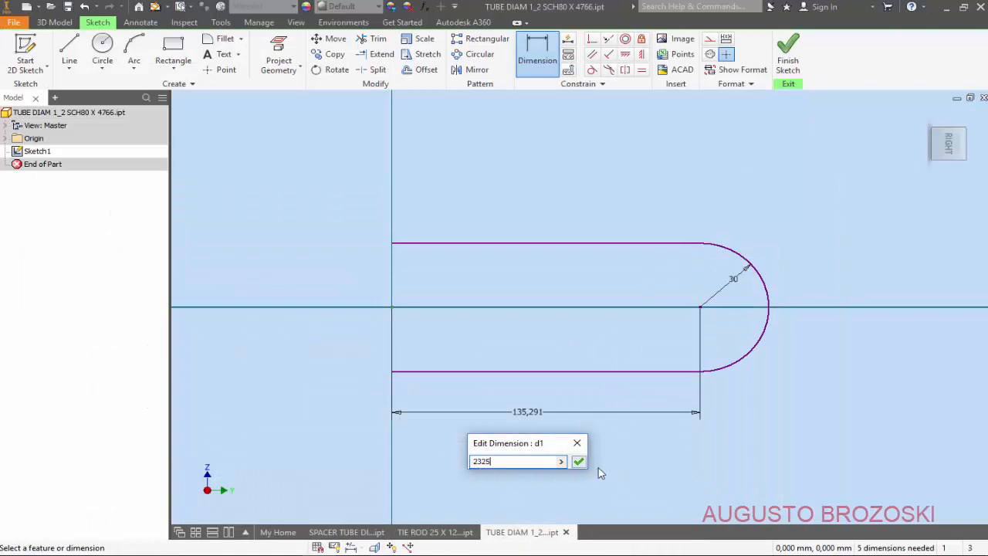
{"action": "left_click", "coordinate": [578, 461]}
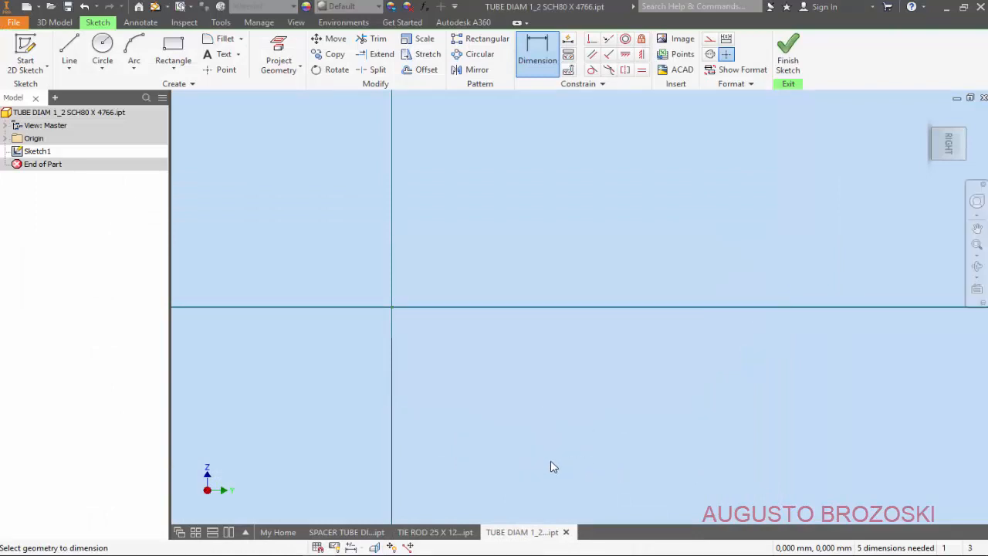
Step: Align the upper line's free end with the origin using a vertical constraint, extending the line back to the vertical axis
{"action": "left_click", "coordinate": [949, 147]}
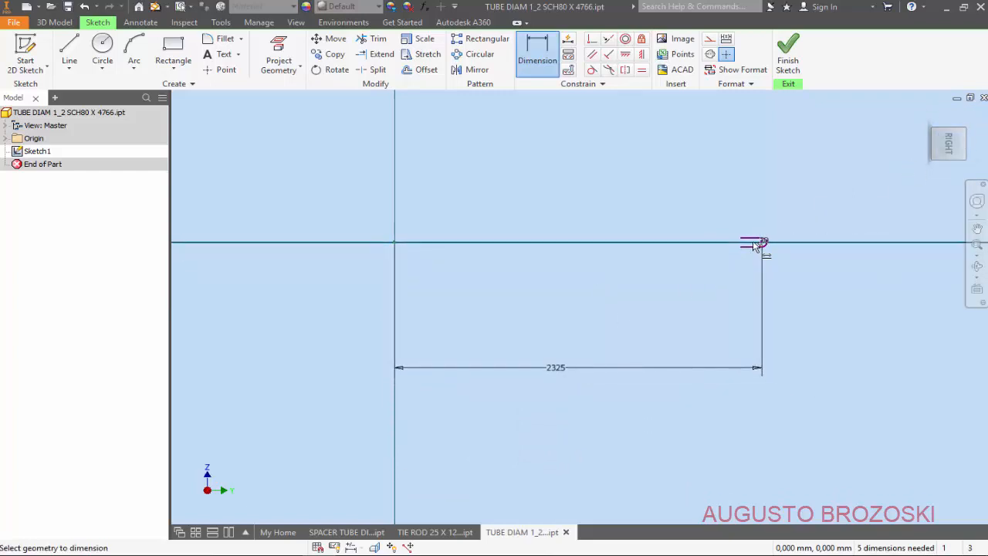
{"action": "scroll", "coordinate": [748, 251], "scroll_direction": "down", "scroll_amount": 3}
{"action": "scroll", "coordinate": [748, 251], "scroll_direction": "up", "scroll_amount": 2}
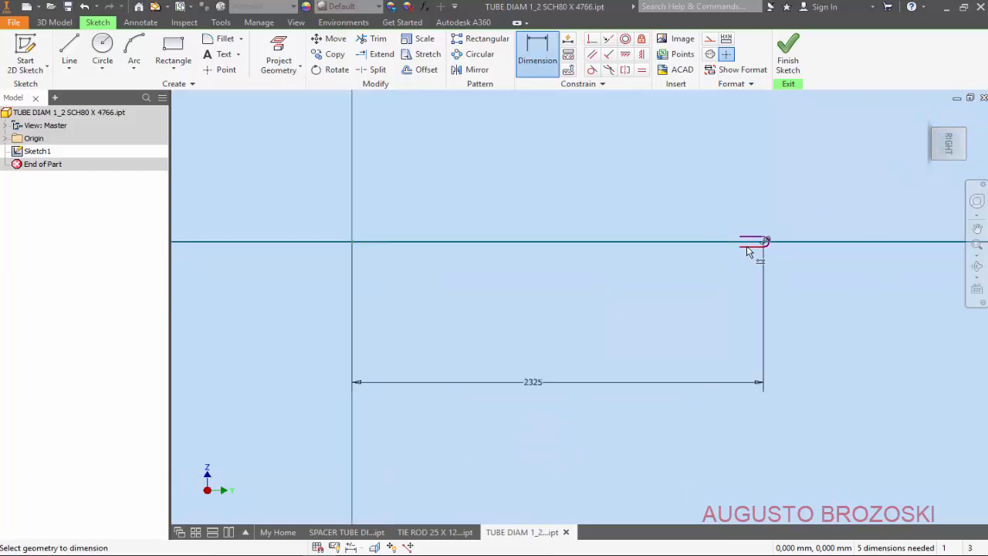
{"action": "left_click", "coordinate": [641, 55]}
{"action": "scroll", "coordinate": [750, 243], "scroll_direction": "up", "scroll_amount": 5}
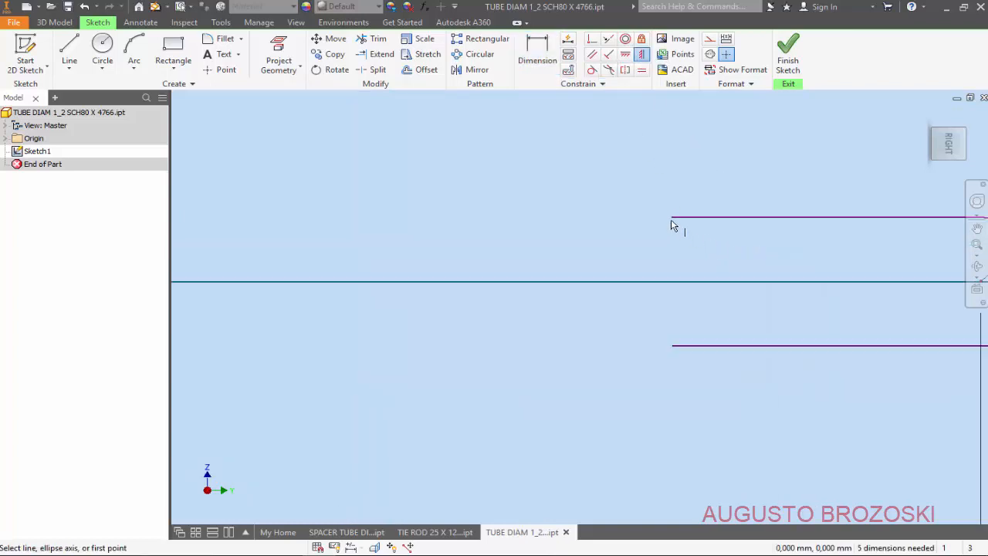
{"action": "left_click", "coordinate": [671, 219]}
{"action": "scroll", "coordinate": [672, 226], "scroll_direction": "down", "scroll_amount": 8}
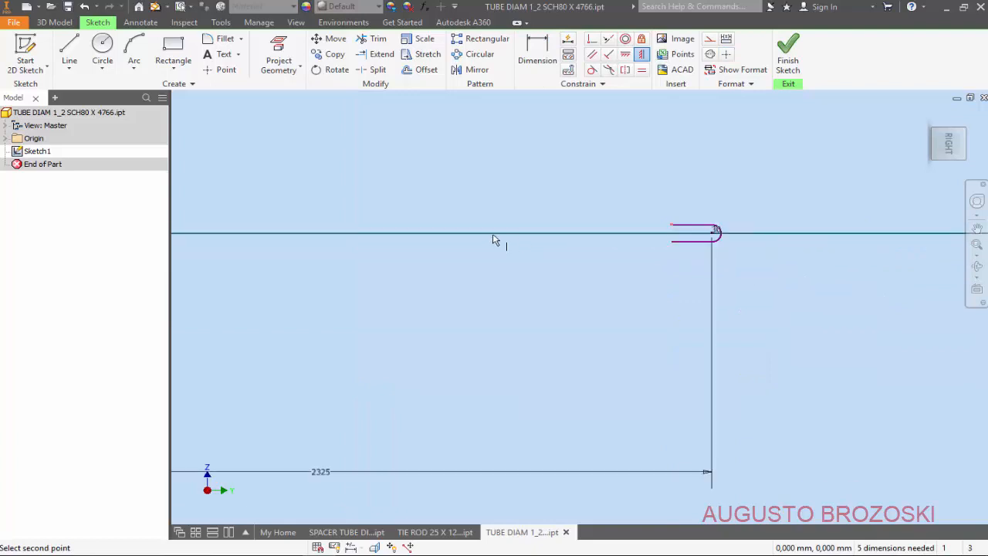
{"action": "scroll", "coordinate": [487, 242], "scroll_direction": "down", "scroll_amount": 2}
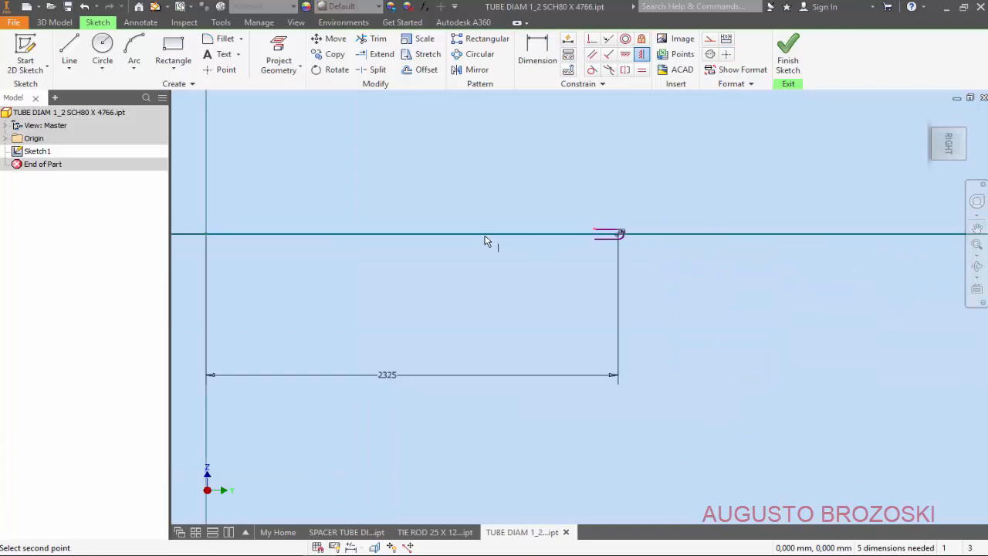
{"action": "left_click", "coordinate": [206, 234]}
{"action": "scroll", "coordinate": [211, 235], "scroll_direction": "up", "scroll_amount": 4}
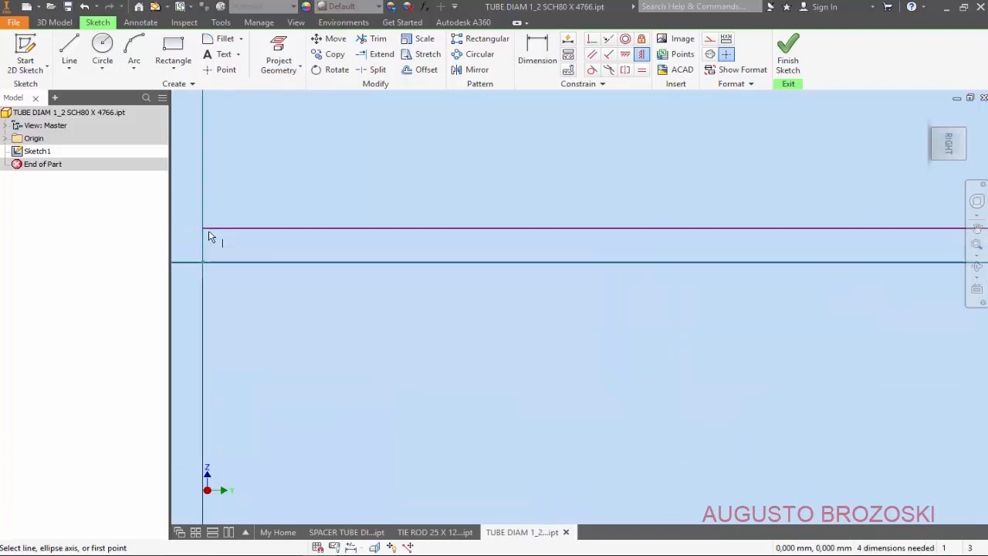
Step: Constrain the lower line's free end vertically in line with the origin so the line reaches the vertical axis
{"action": "scroll", "coordinate": [358, 256], "scroll_direction": "down", "scroll_amount": 3}
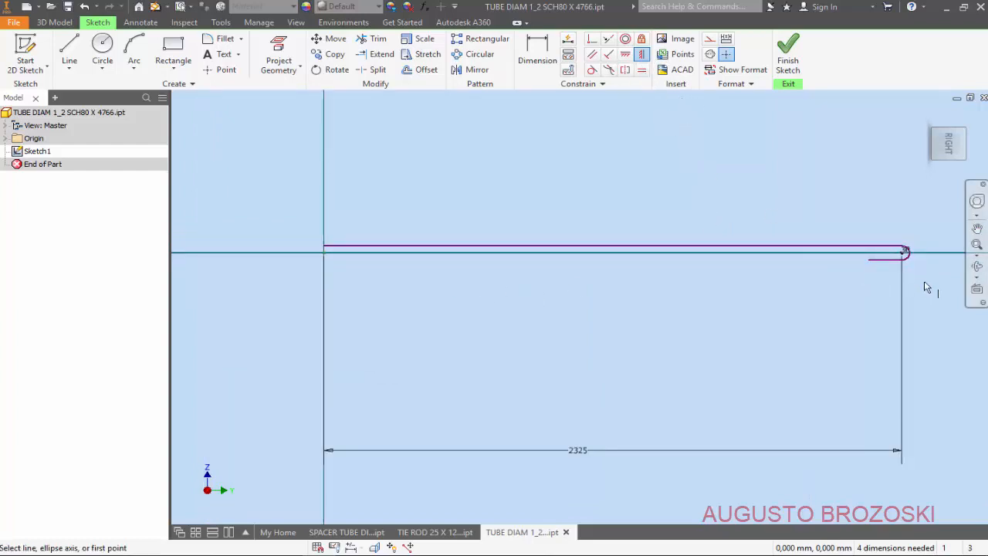
{"action": "scroll", "coordinate": [926, 287], "scroll_direction": "up", "scroll_amount": 2}
{"action": "left_click", "coordinate": [831, 248]}
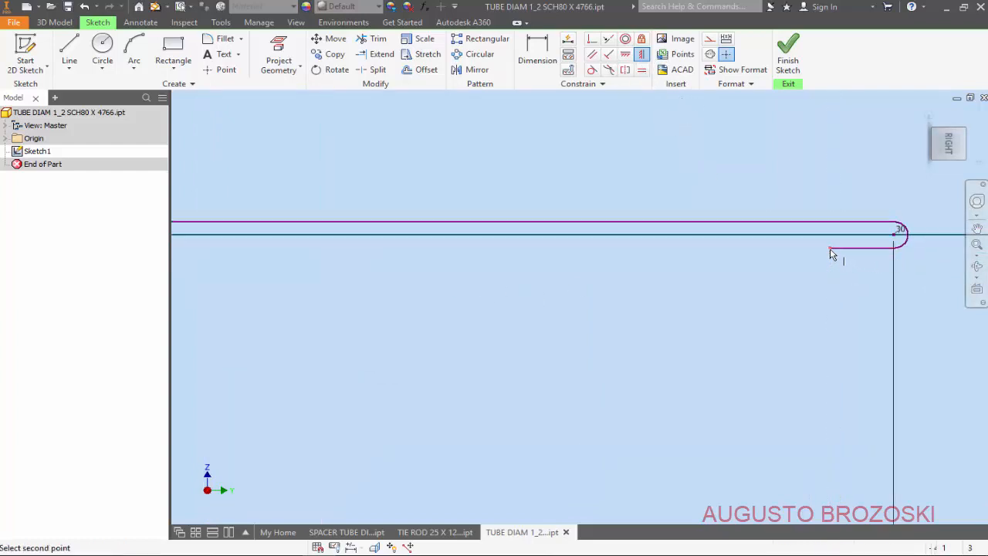
{"action": "scroll", "coordinate": [832, 257], "scroll_direction": "down", "scroll_amount": 2}
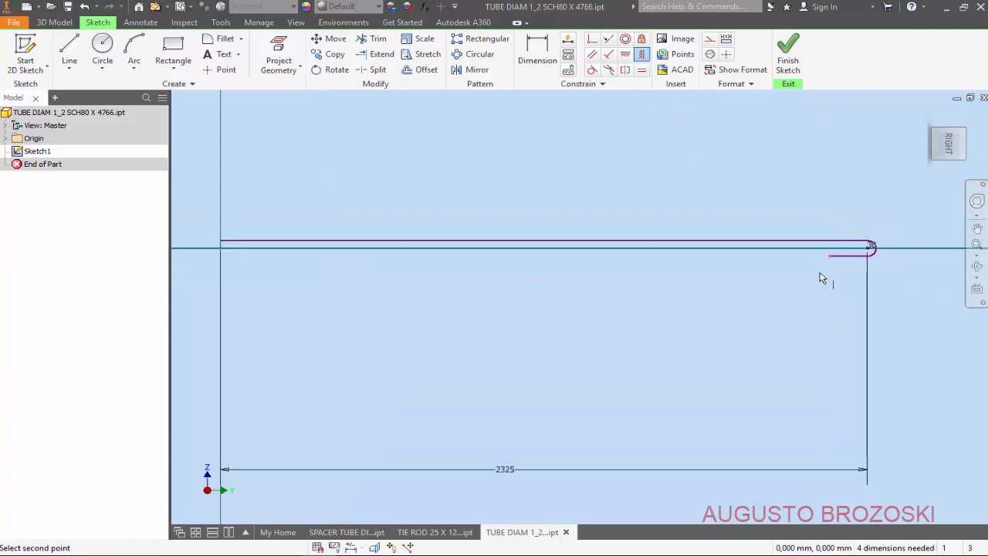
{"action": "left_click", "coordinate": [223, 255]}
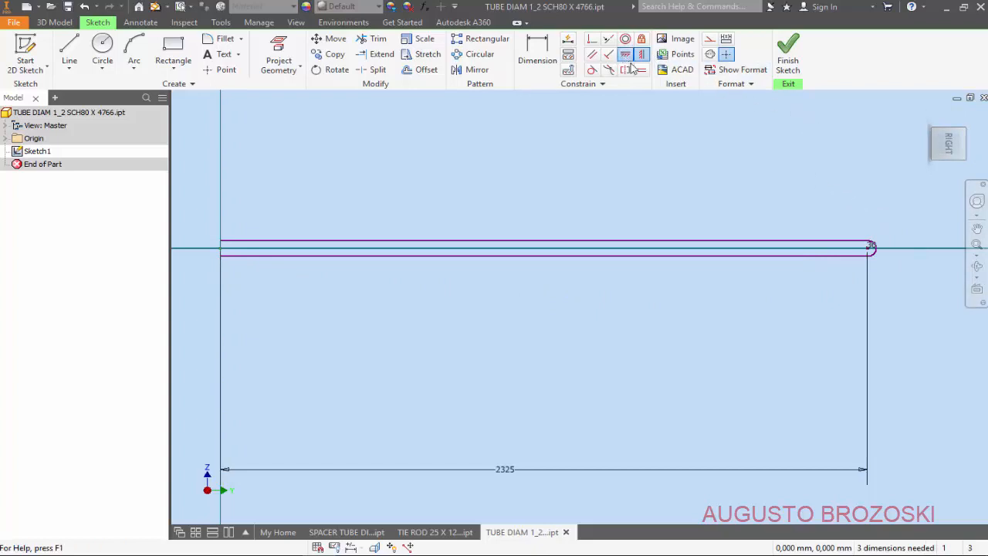
Step: Apply a horizontal constraint between the U-bend arc's centre point and the sketch origin
{"action": "scroll", "coordinate": [867, 254], "scroll_direction": "up", "scroll_amount": 5}
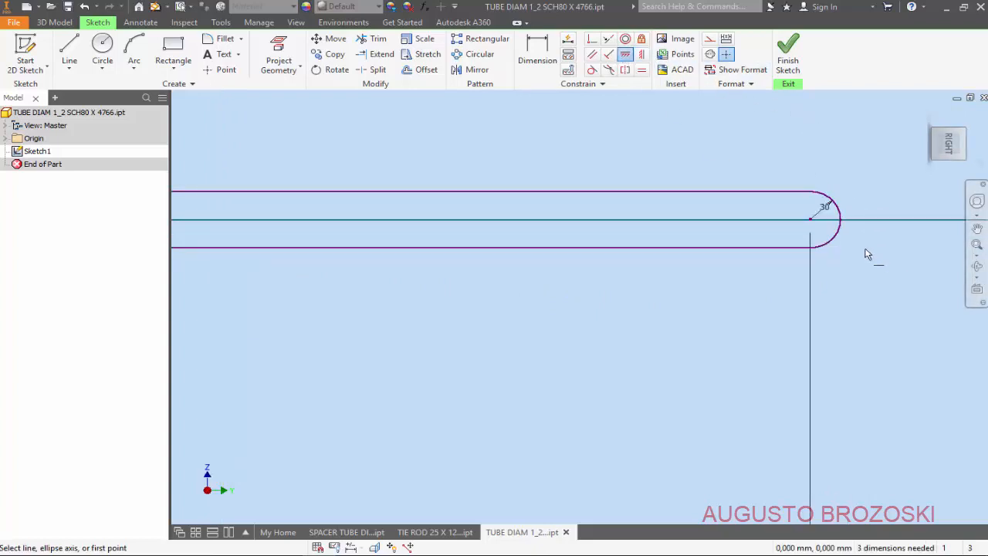
{"action": "left_click", "coordinate": [811, 224]}
{"action": "scroll", "coordinate": [803, 233], "scroll_direction": "down", "scroll_amount": 8}
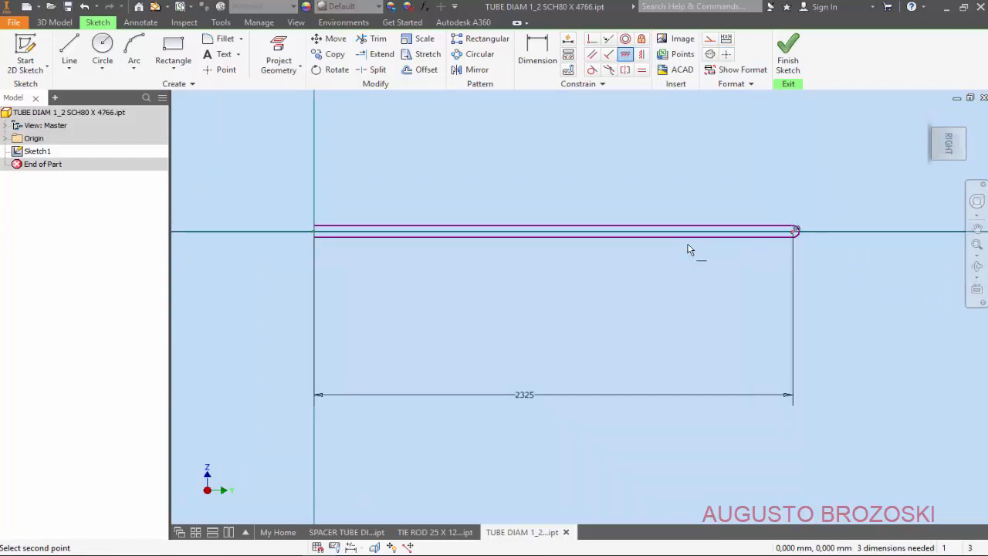
{"action": "scroll", "coordinate": [344, 244], "scroll_direction": "up", "scroll_amount": 5}
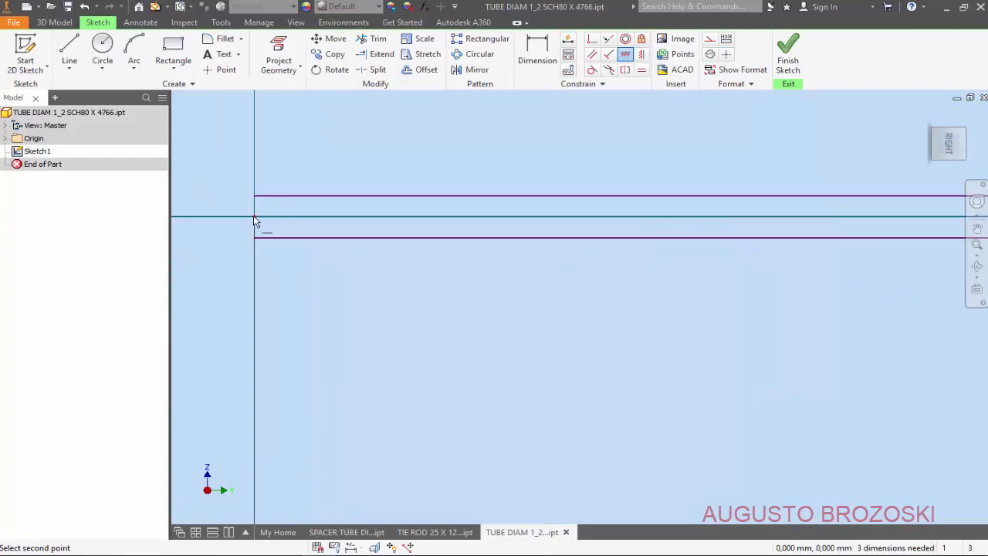
{"action": "left_click", "coordinate": [255, 218]}
{"action": "scroll", "coordinate": [311, 275], "scroll_direction": "down", "scroll_amount": 5}
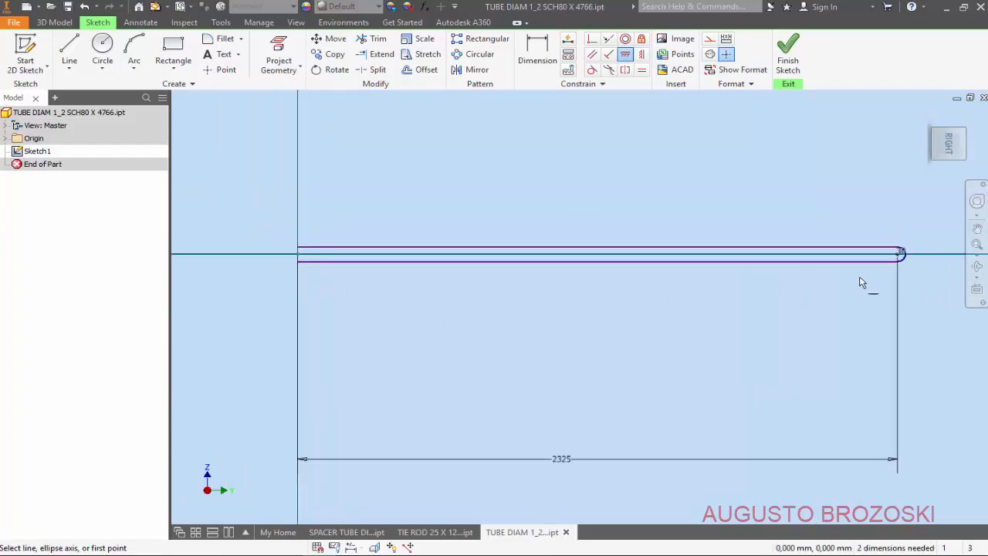
{"action": "key", "text": "Escape"}
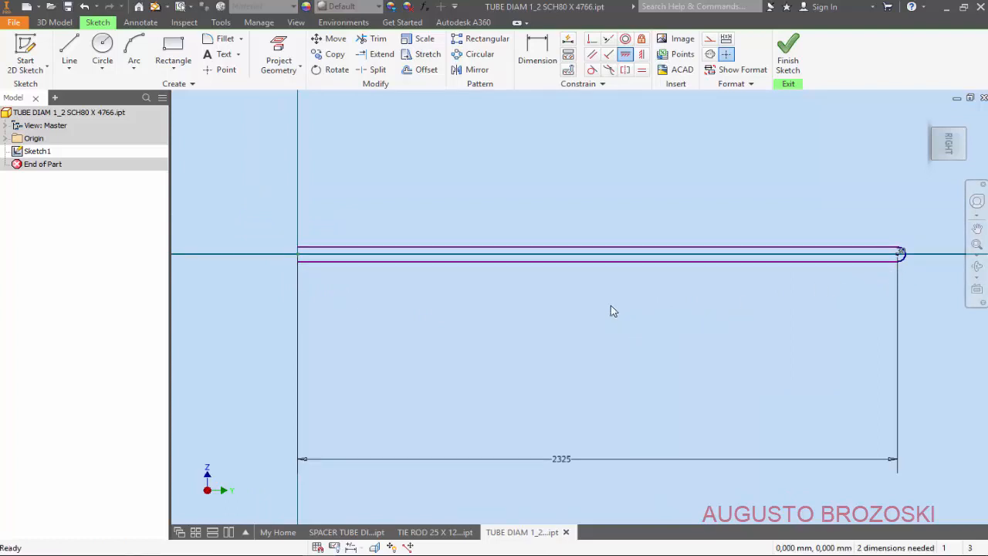
Step: Try to add a horizontal constraint to the upper and lower straight lines of the tube path
{"action": "left_click", "coordinate": [625, 54]}
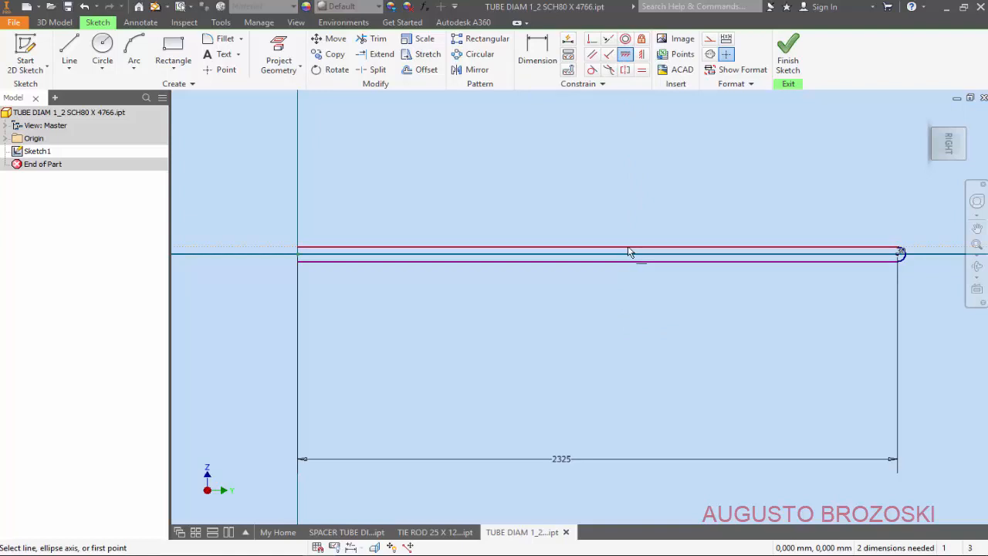
{"action": "left_click", "coordinate": [630, 252]}
{"action": "left_click", "coordinate": [311, 119]}
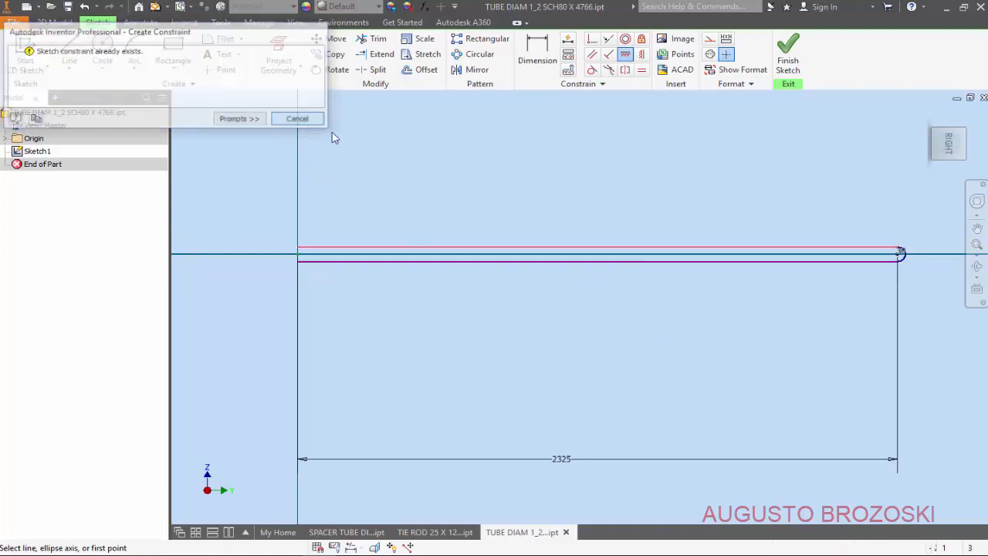
{"action": "left_click", "coordinate": [627, 265]}
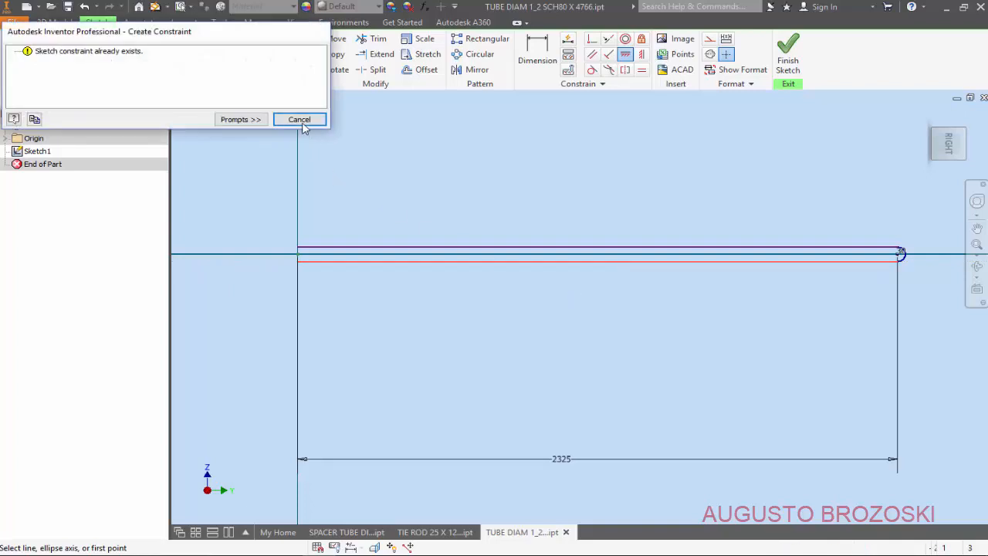
{"action": "left_click", "coordinate": [301, 120]}
Step: Apply tangent constraints between the U-bend arc and both the upper and lower straight lines
{"action": "scroll", "coordinate": [911, 254], "scroll_direction": "up", "scroll_amount": 10}
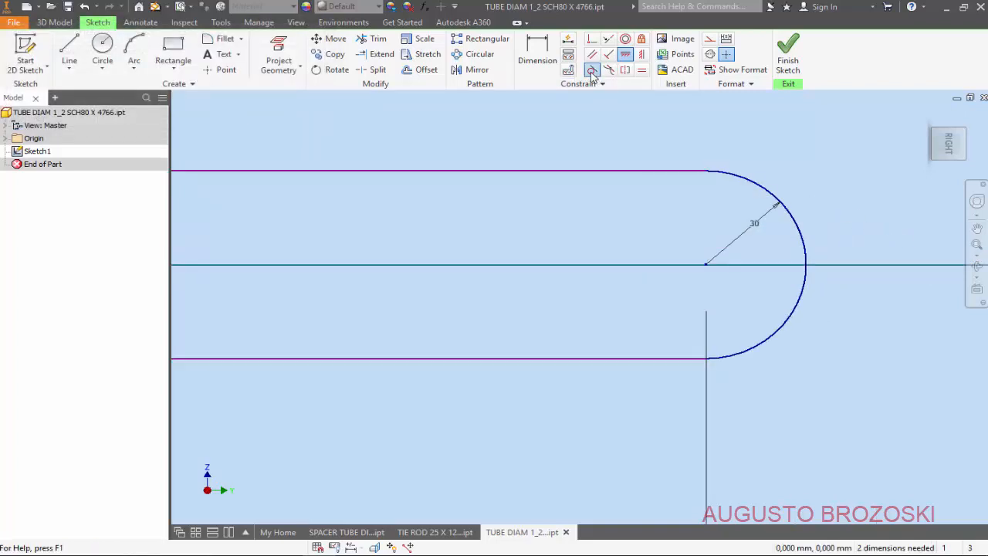
{"action": "left_click", "coordinate": [592, 70]}
{"action": "left_click", "coordinate": [687, 172]}
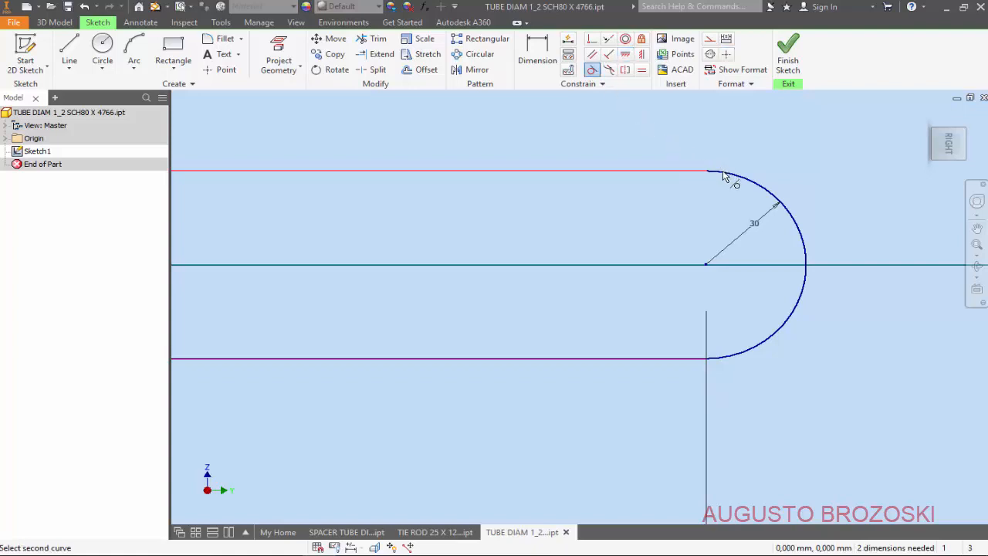
{"action": "left_click", "coordinate": [729, 175]}
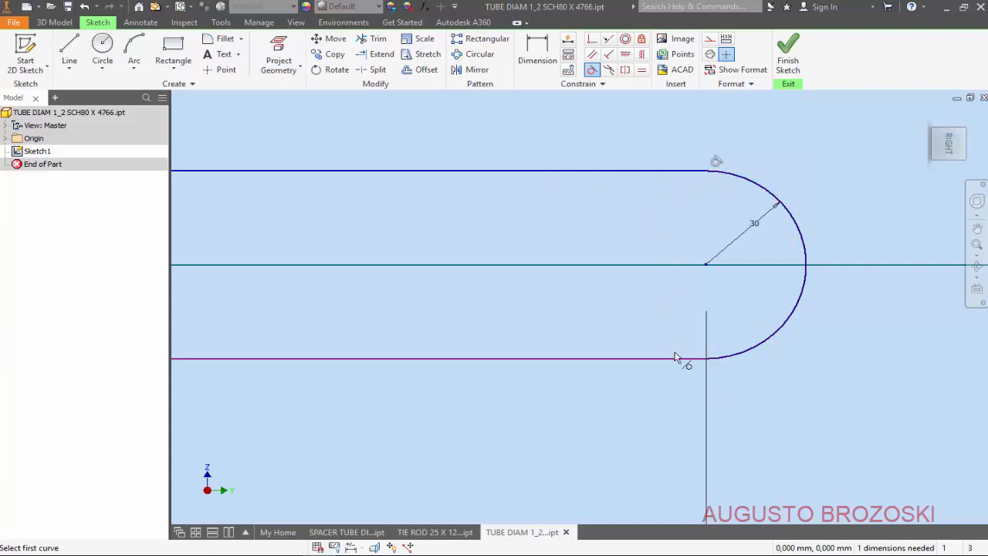
{"action": "left_click", "coordinate": [726, 362]}
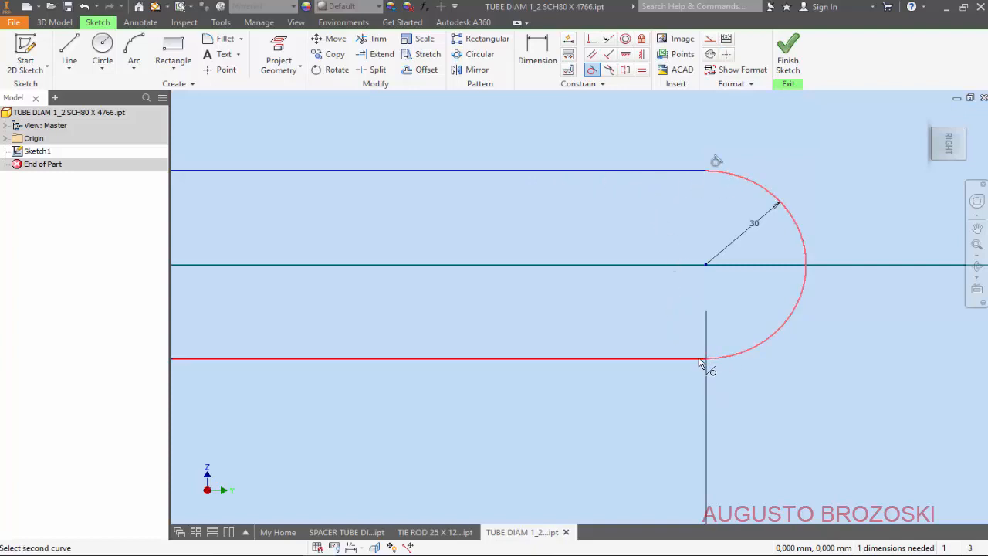
{"action": "left_click", "coordinate": [698, 360]}
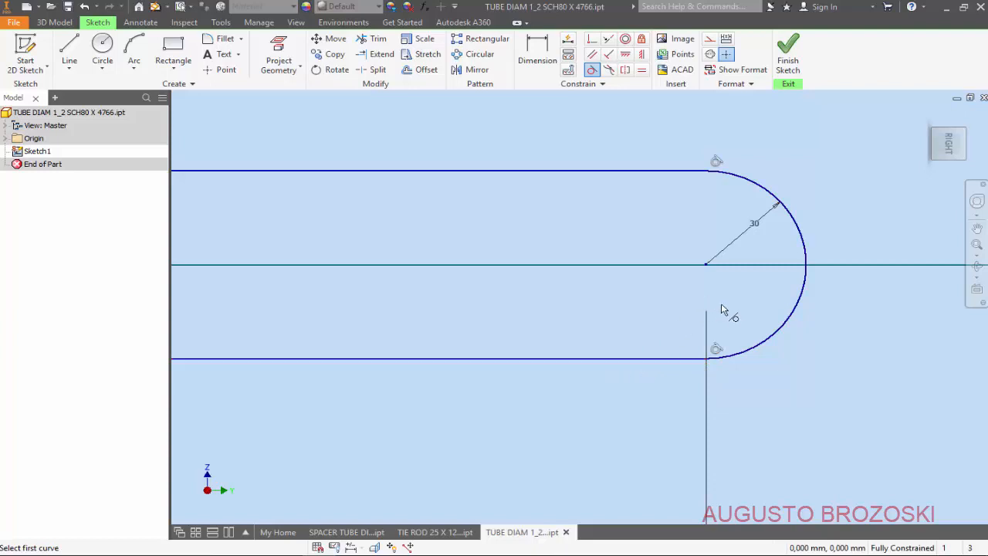
{"action": "scroll", "coordinate": [764, 313], "scroll_direction": "up", "scroll_amount": 5}
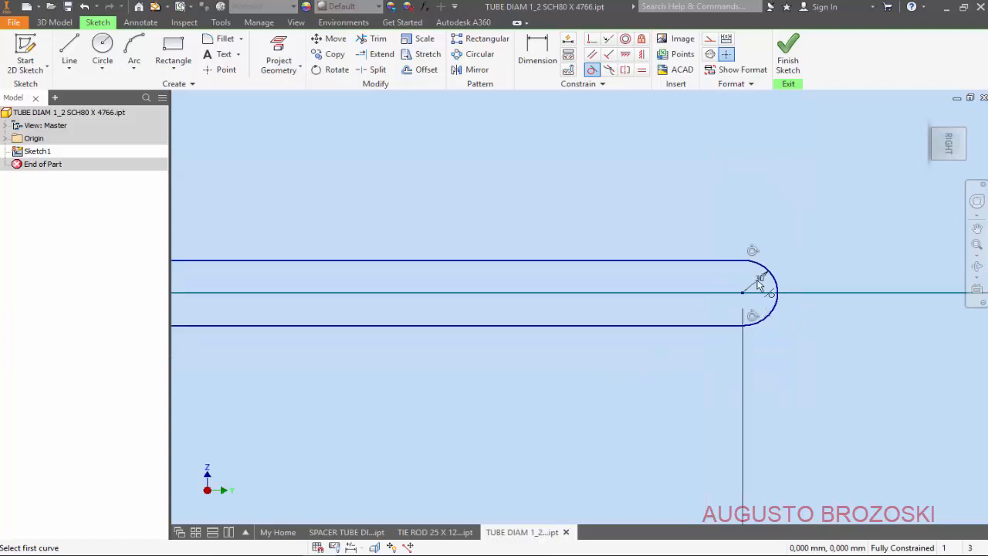
{"action": "left_click", "coordinate": [951, 142]}
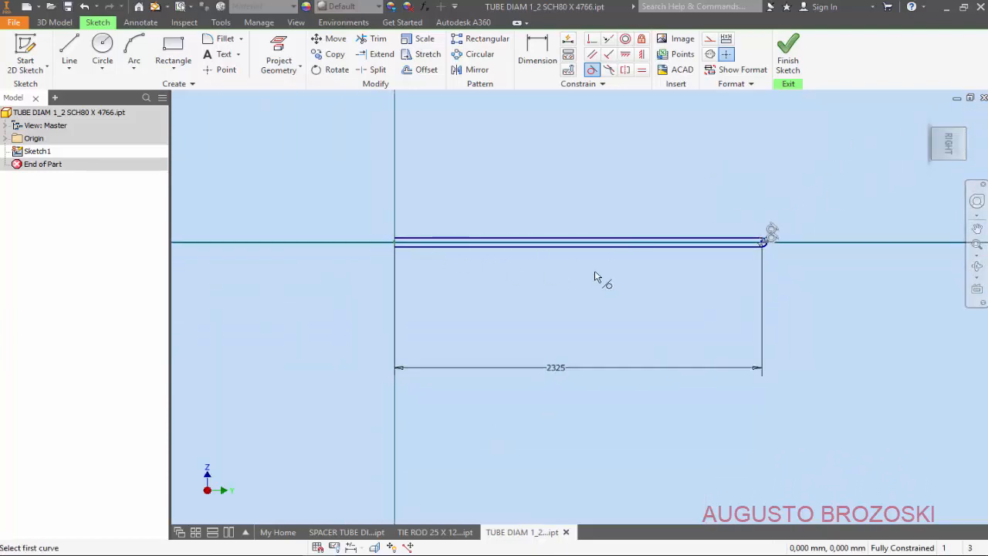
{"action": "key", "text": "Escape"}
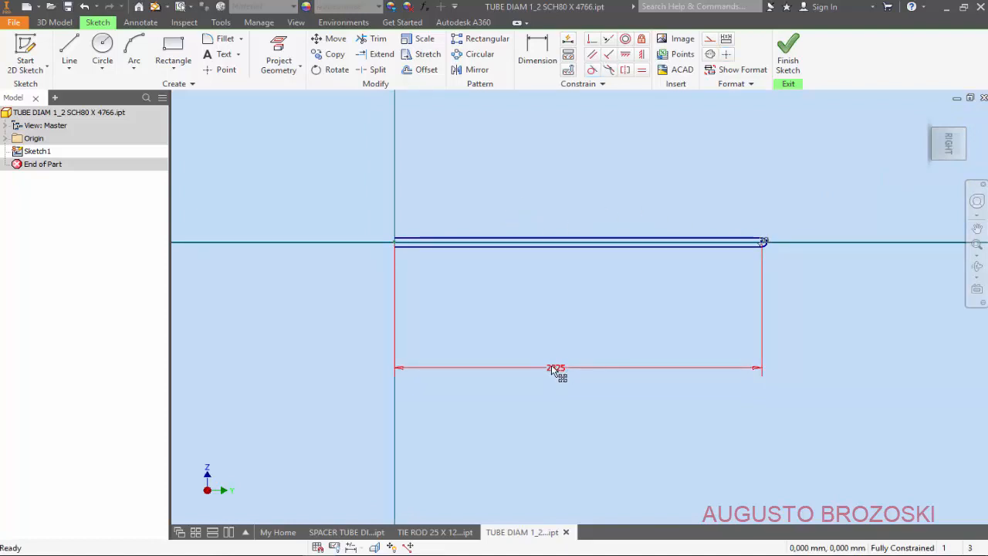
Step: Move the 2325 mm dimension closer to the tube path and finish the sketch
{"action": "left_click_drag", "start_coordinate": [555, 369], "coordinate": [568, 263]}
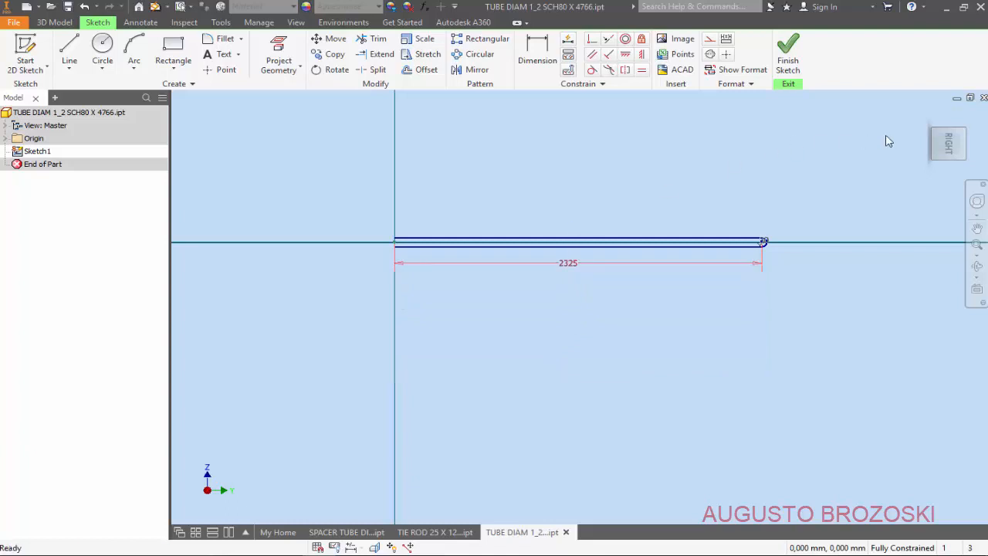
{"action": "left_click", "coordinate": [951, 147]}
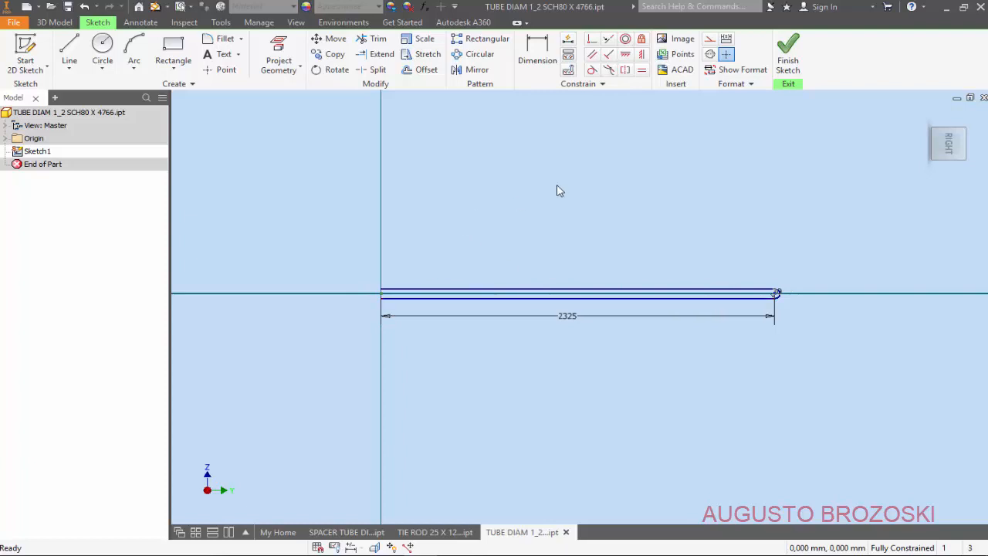
{"action": "left_click", "coordinate": [788, 58]}
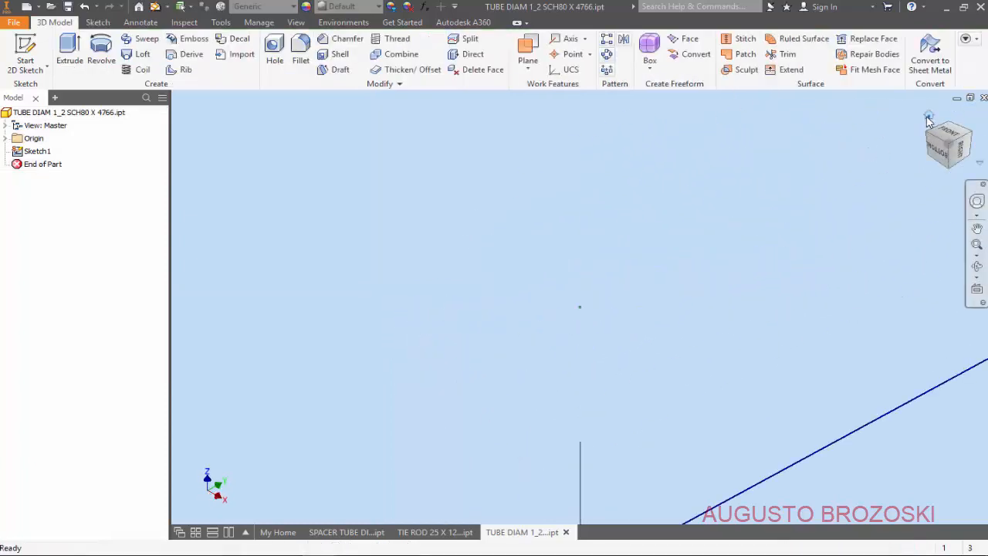
Step: Start a new 2D sketch on the XZ origin plane, perpendicular to the tube path at its open ends
{"action": "scroll", "coordinate": [249, 459], "scroll_direction": "up", "scroll_amount": 6}
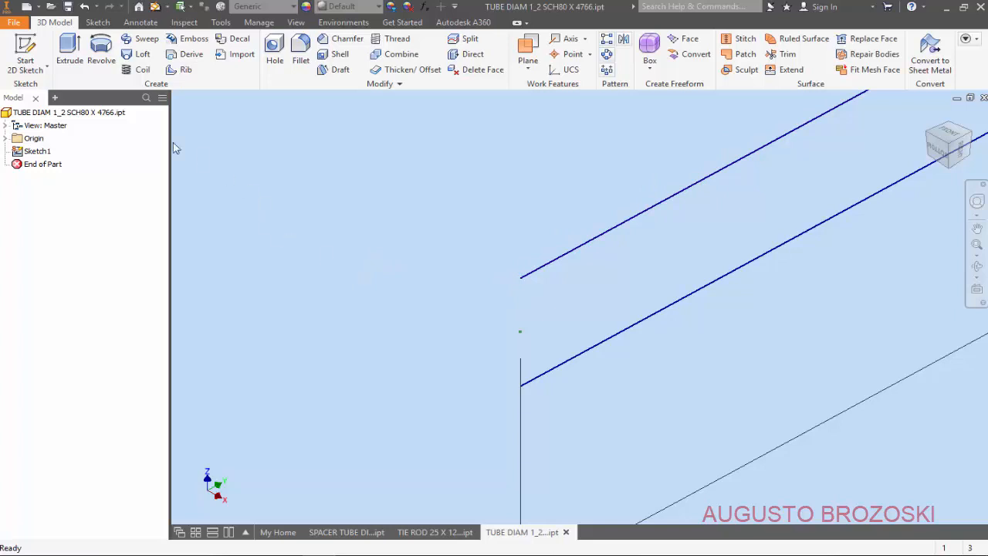
{"action": "key", "text": "s"}
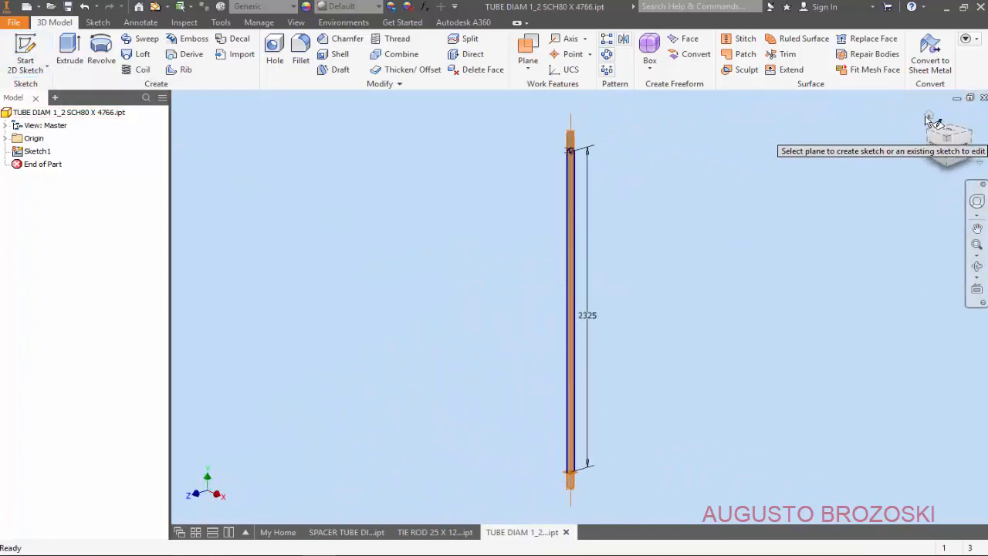
{"action": "left_click", "coordinate": [928, 116]}
{"action": "scroll", "coordinate": [323, 420], "scroll_direction": "down", "scroll_amount": 4}
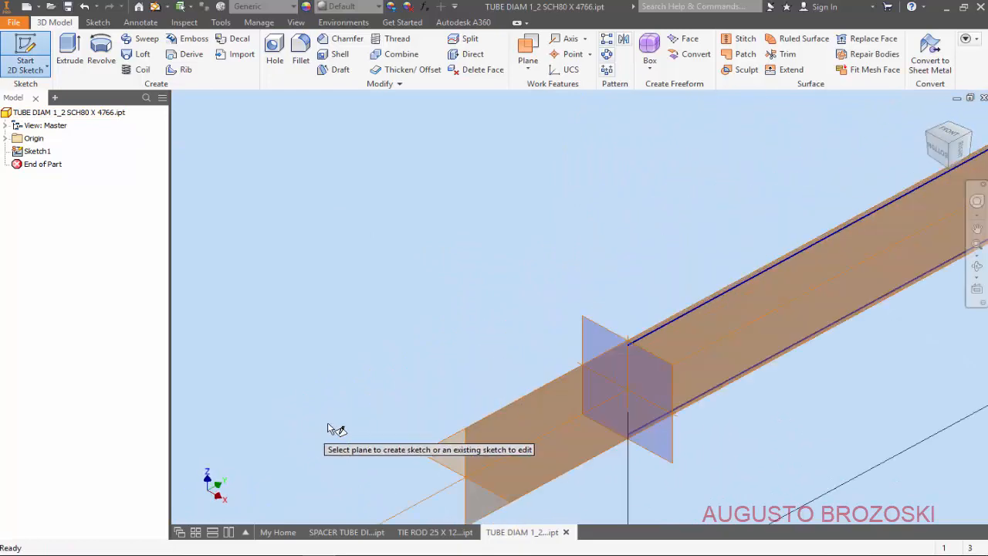
{"action": "scroll", "coordinate": [705, 432], "scroll_direction": "up", "scroll_amount": 2}
{"action": "scroll", "coordinate": [756, 448], "scroll_direction": "down", "scroll_amount": 2}
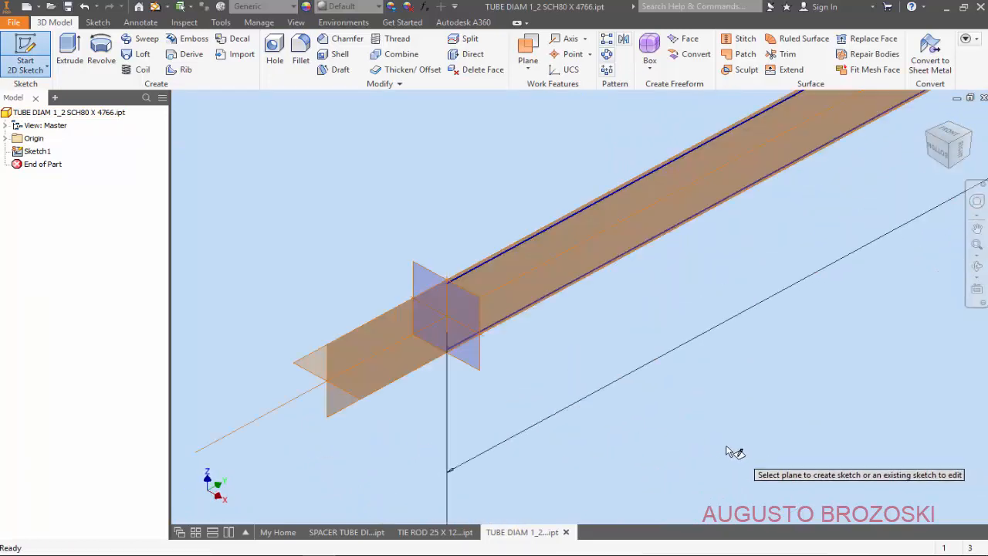
{"action": "left_click", "coordinate": [489, 373]}
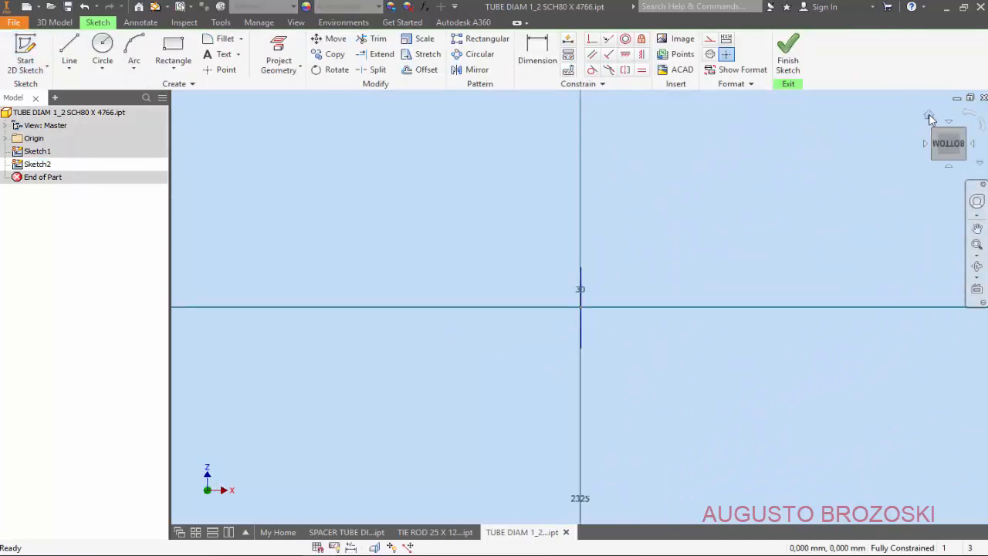
Step: Project the upper straight line of the tube path into the new sketch to get its end point
{"action": "left_click", "coordinate": [929, 116]}
{"action": "scroll", "coordinate": [260, 466], "scroll_direction": "up", "scroll_amount": 3}
{"action": "scroll", "coordinate": [370, 423], "scroll_direction": "up", "scroll_amount": 3}
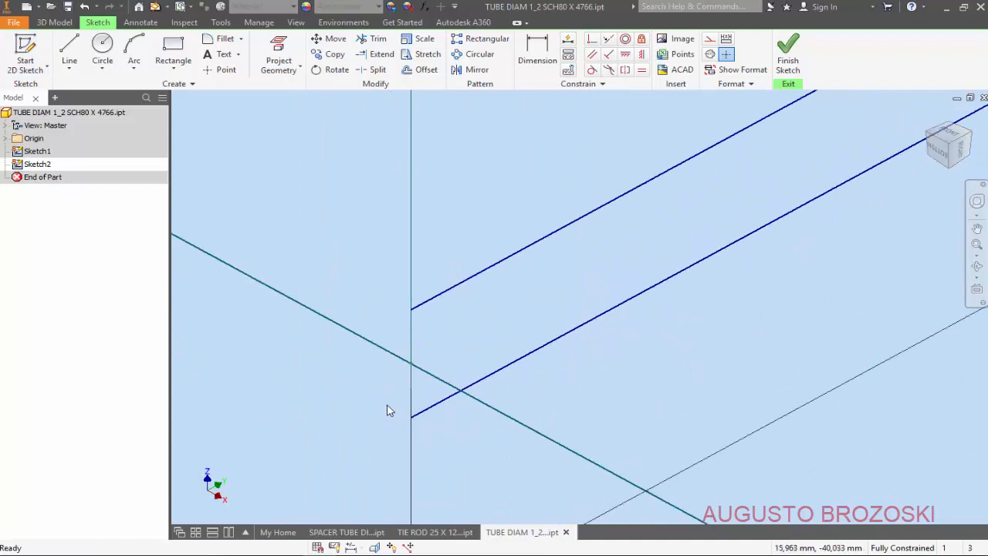
{"action": "scroll", "coordinate": [450, 327], "scroll_direction": "up", "scroll_amount": 5}
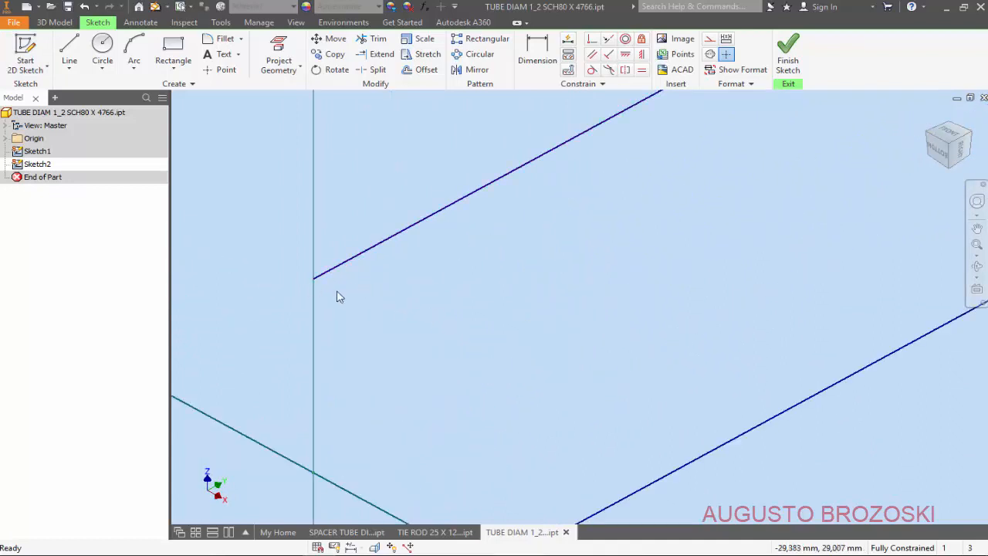
{"action": "left_click", "coordinate": [287, 47]}
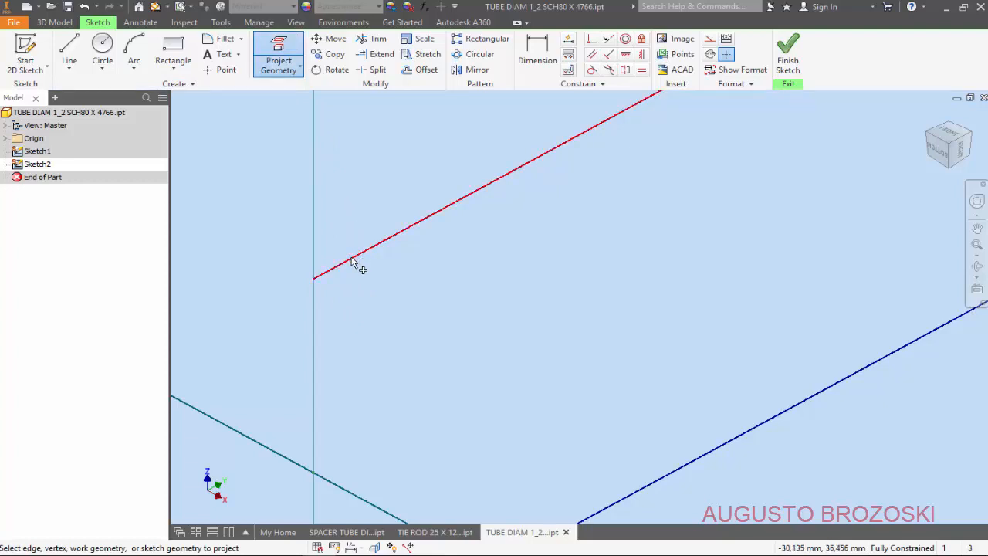
{"action": "scroll", "coordinate": [299, 281], "scroll_direction": "down", "scroll_amount": 3}
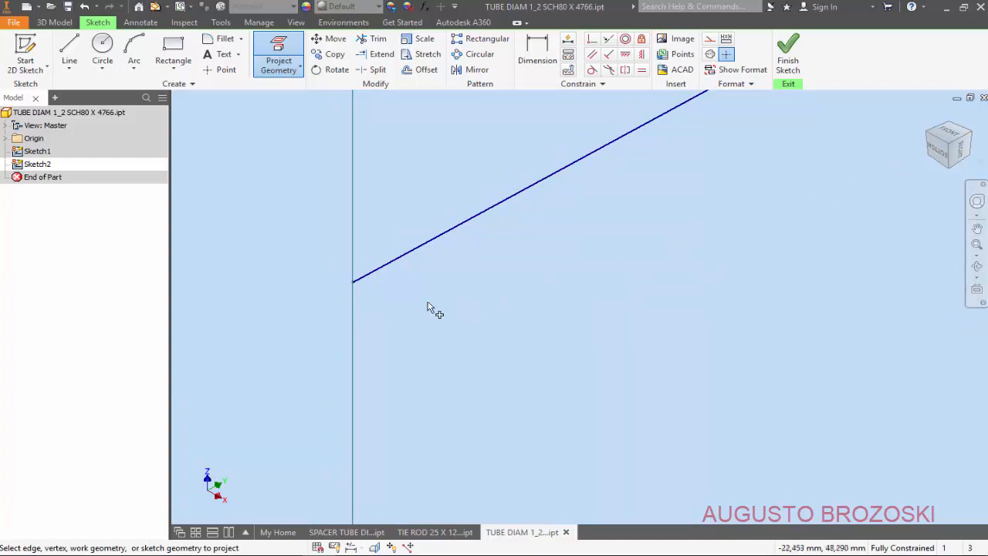
Step: Sketch two concentric circles, about 6.2 mm and 5.4 mm in diameter, centred on the upper line's open end
{"action": "left_click", "coordinate": [106, 46]}
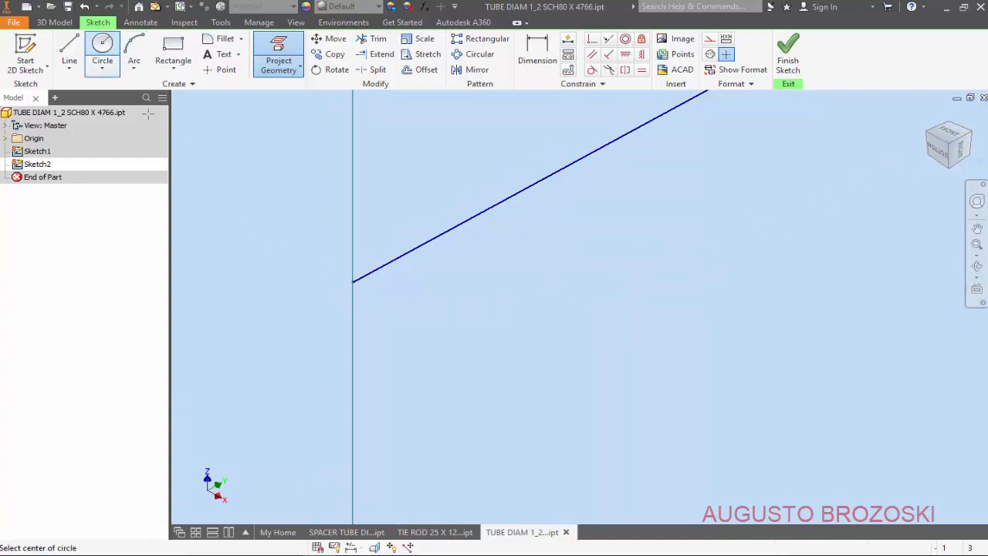
{"action": "scroll", "coordinate": [347, 290], "scroll_direction": "down", "scroll_amount": 4}
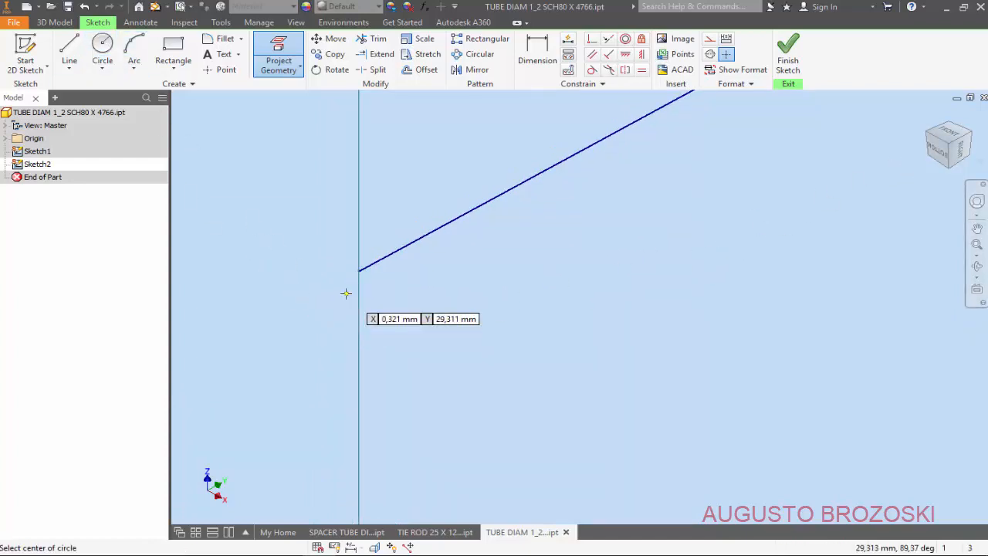
{"action": "left_click", "coordinate": [371, 259]}
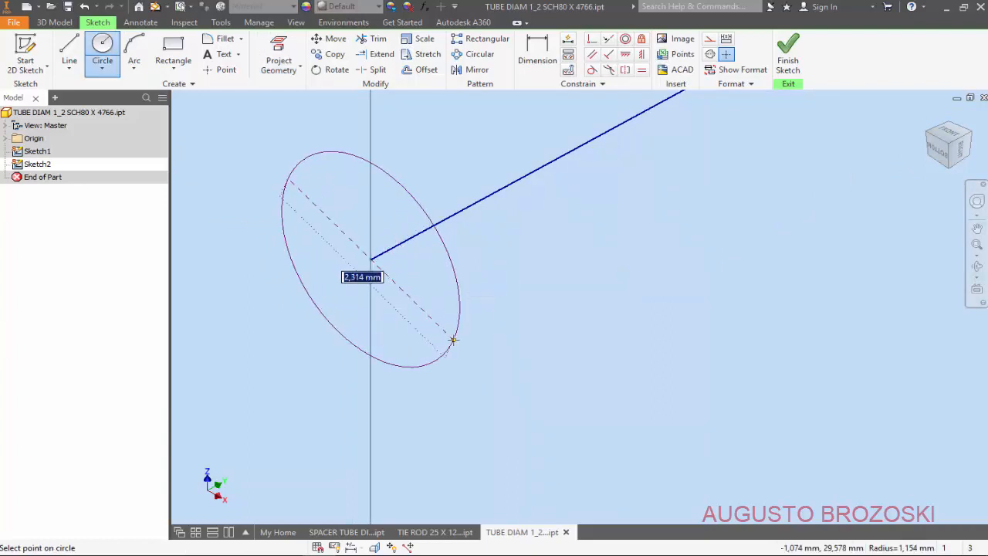
{"action": "left_click", "coordinate": [601, 412]}
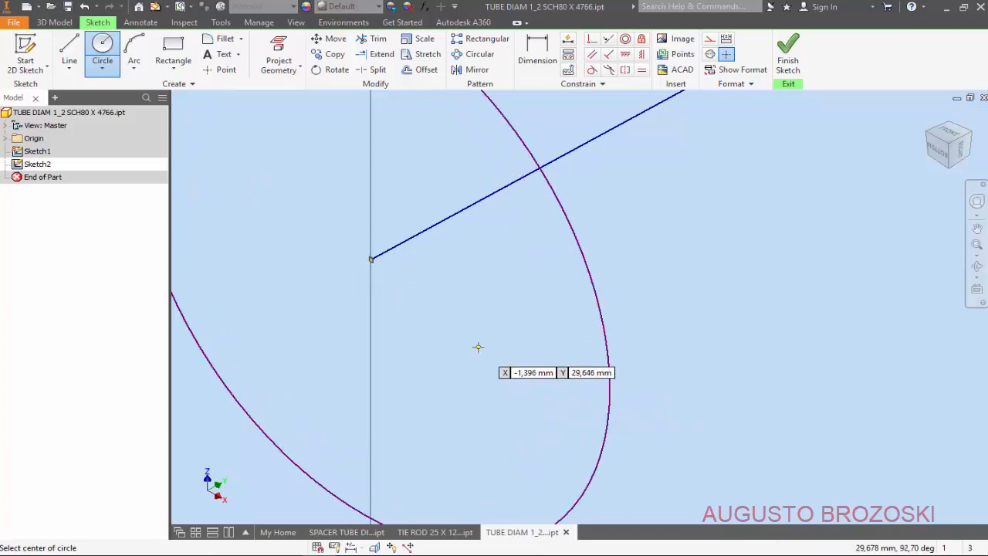
{"action": "scroll", "coordinate": [476, 347], "scroll_direction": "down", "scroll_amount": 2}
{"action": "left_click", "coordinate": [415, 295]}
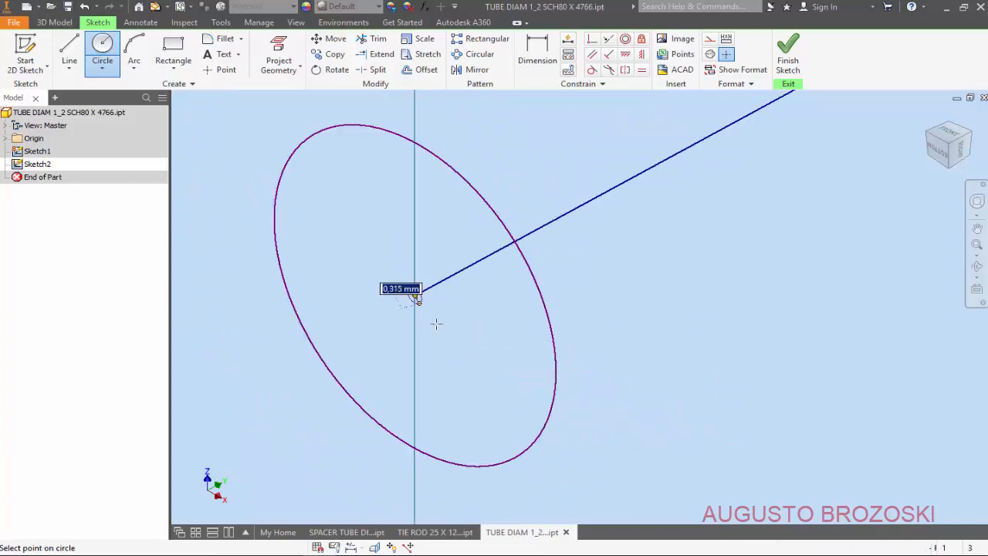
{"action": "left_click", "coordinate": [523, 414]}
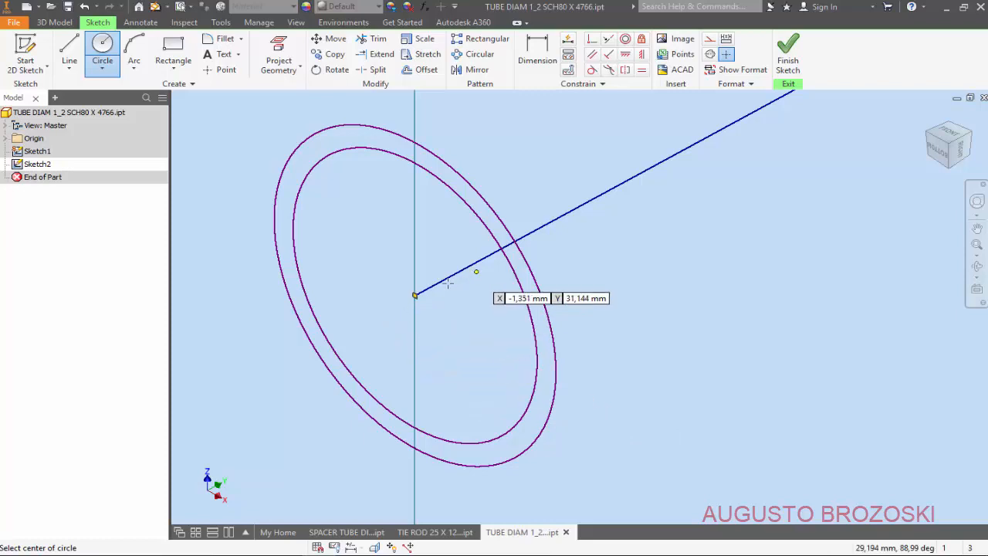
{"action": "scroll", "coordinate": [388, 280], "scroll_direction": "up", "scroll_amount": 2}
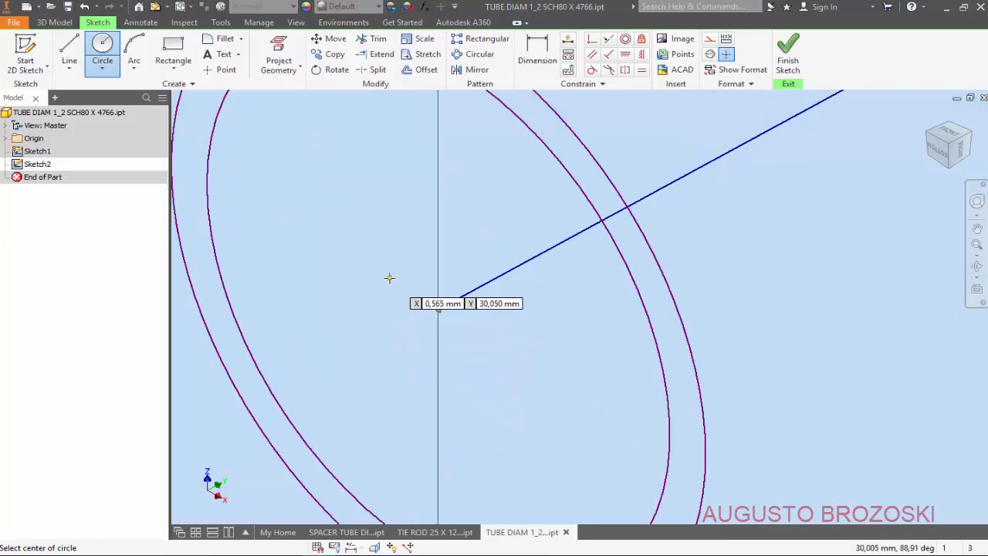
{"action": "scroll", "coordinate": [396, 278], "scroll_direction": "down", "scroll_amount": 5}
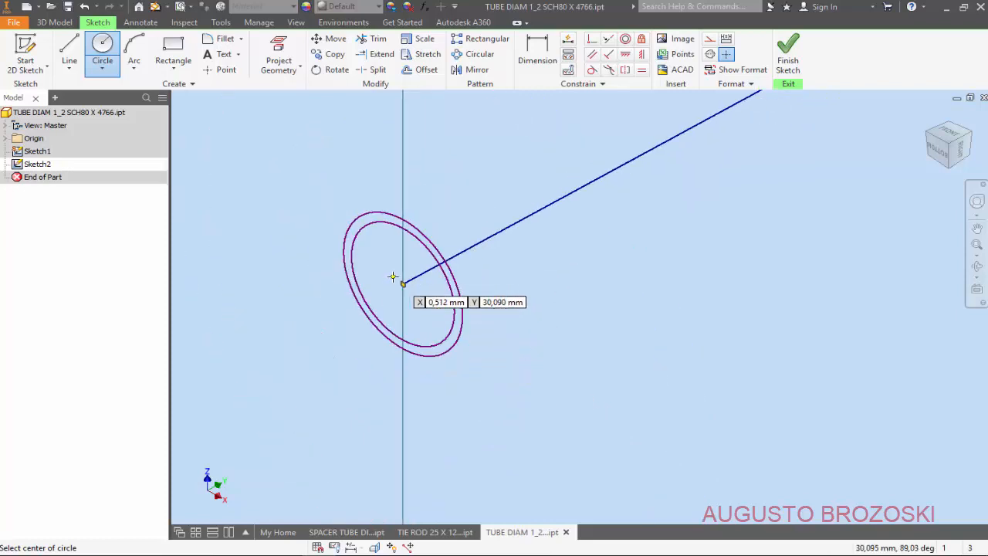
Step: Dimension the outer circle's diameter as 21.3 mm, checking the tube size in the PDF assembly drawing
{"action": "left_click", "coordinate": [537, 50]}
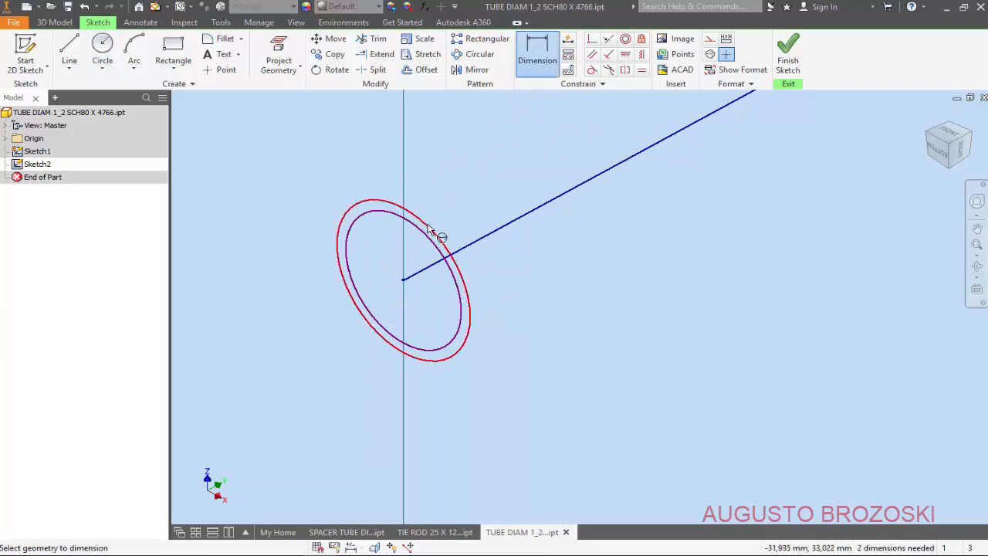
{"action": "left_click", "coordinate": [437, 232]}
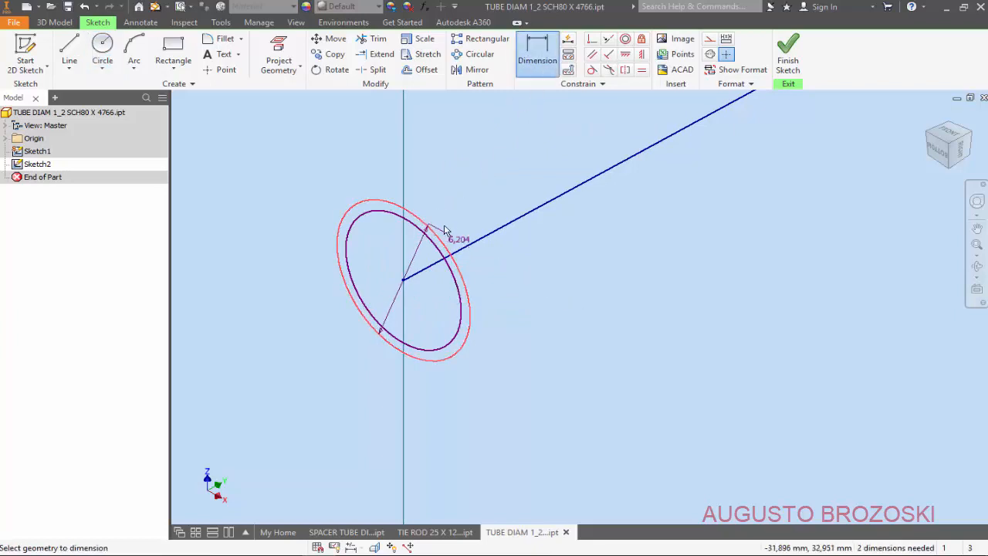
{"action": "left_click", "coordinate": [513, 292]}
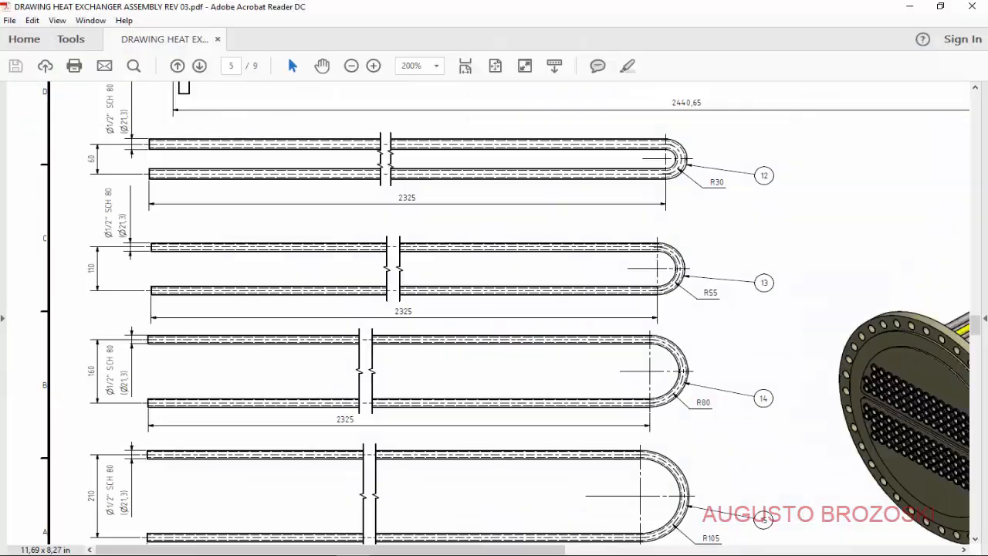
{"action": "scroll", "coordinate": [119, 268], "scroll_direction": "up", "scroll_amount": 2}
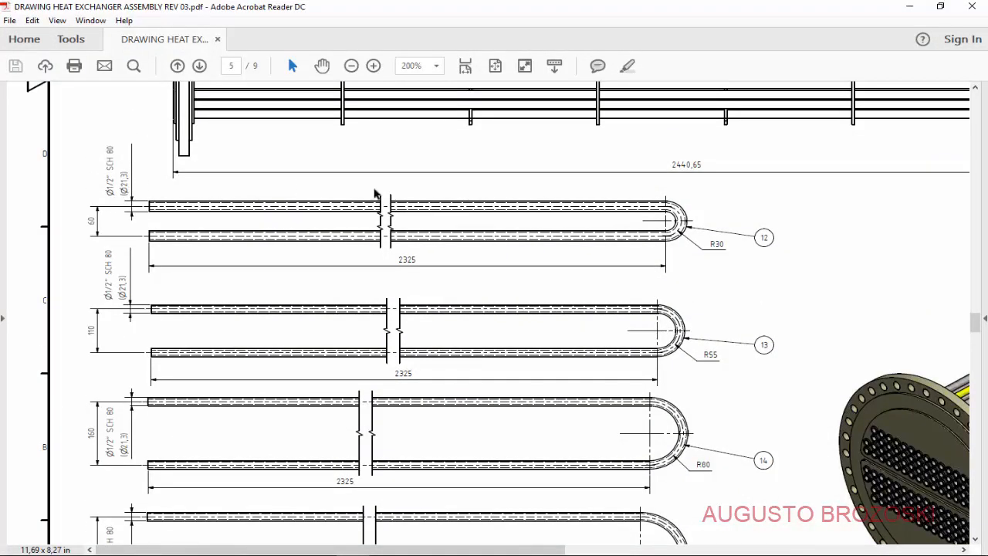
{"action": "left_click", "coordinate": [909, 6]}
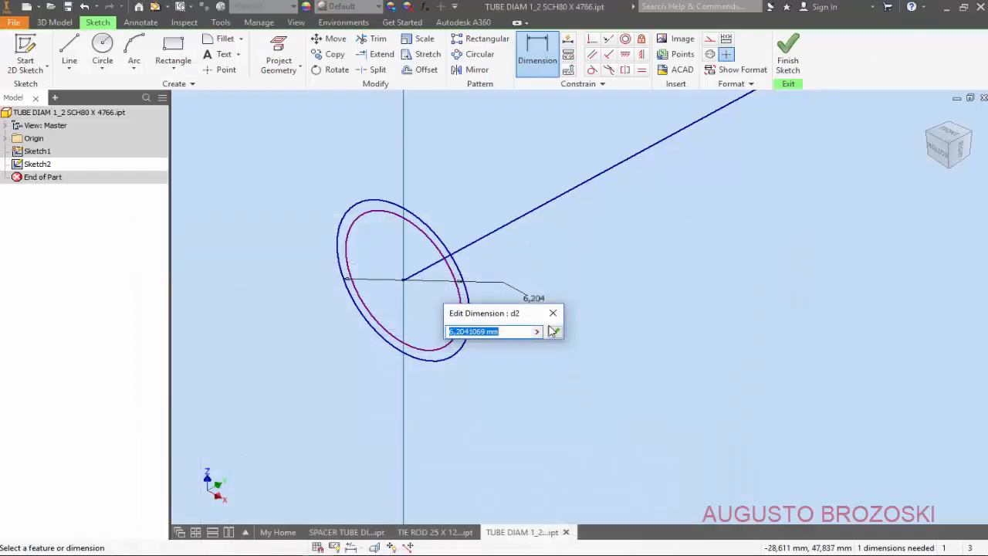
{"action": "type", "text": "21.3"}
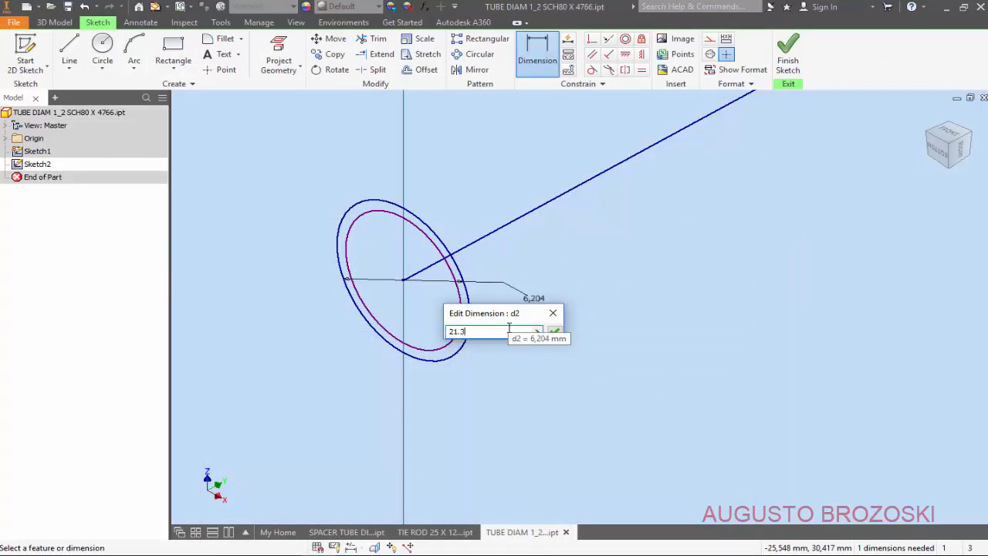
{"action": "key", "text": "Return"}
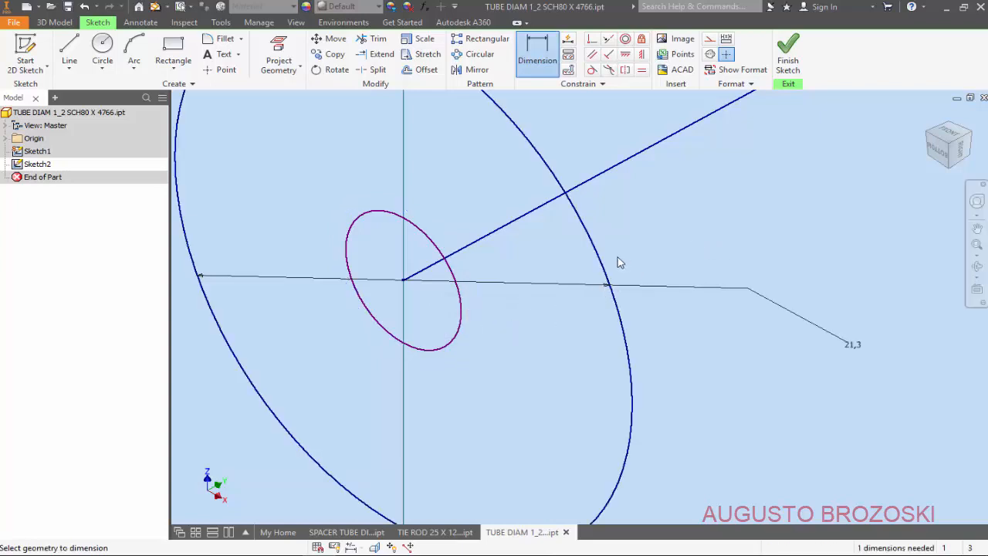
Step: Dimension the inner circle's diameter as 13.84 mm, the 1/2" SCH80 bore from the pipe table, and finish the sketch
{"action": "scroll", "coordinate": [615, 266], "scroll_direction": "down", "scroll_amount": 3}
{"action": "left_click", "coordinate": [537, 54]}
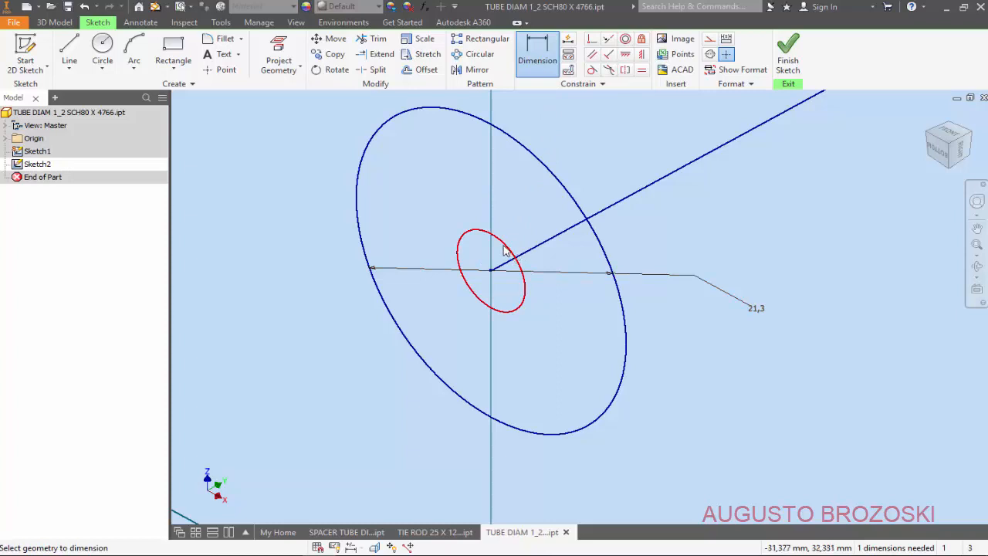
{"action": "left_click", "coordinate": [515, 253]}
{"action": "left_click", "coordinate": [530, 209]}
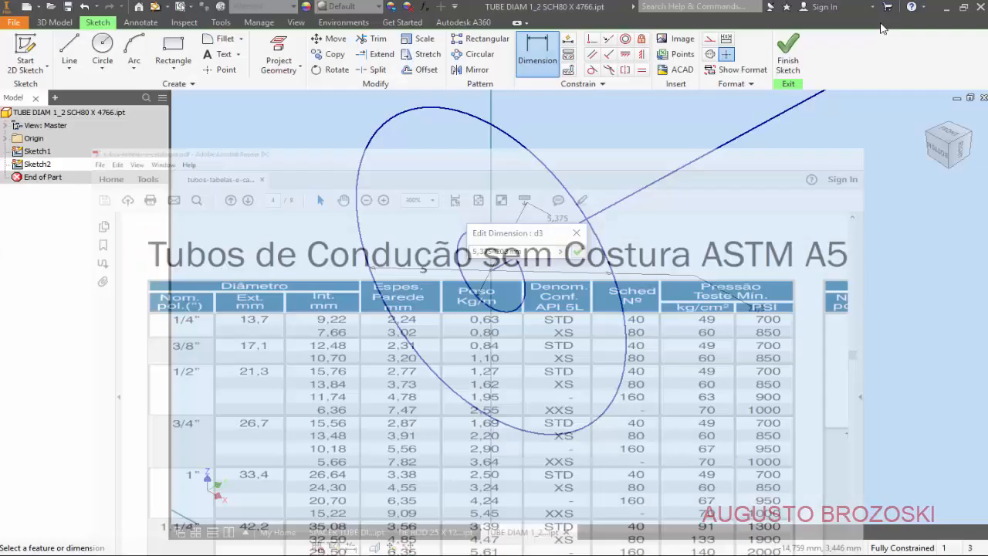
{"action": "type", "text": "13.8"}
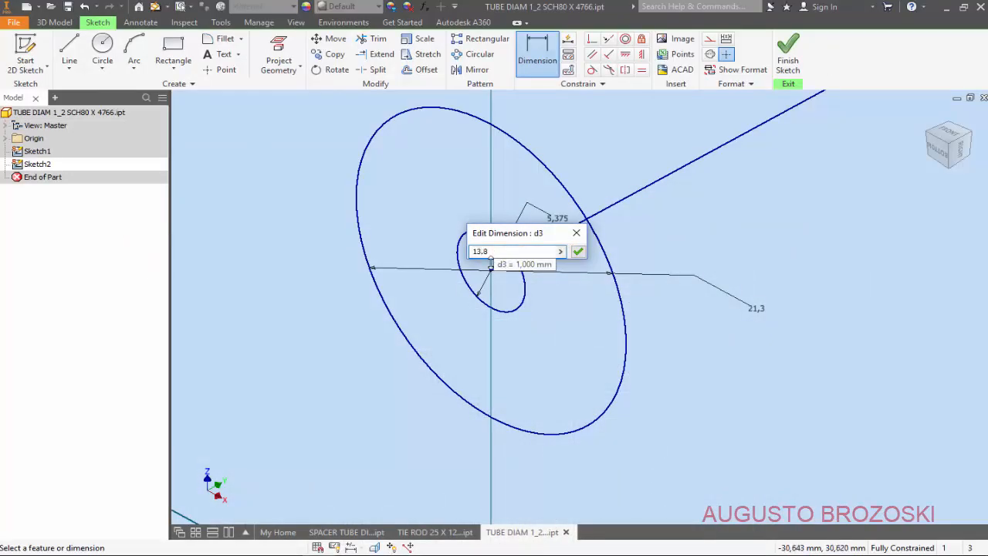
{"action": "type", "text": "4"}
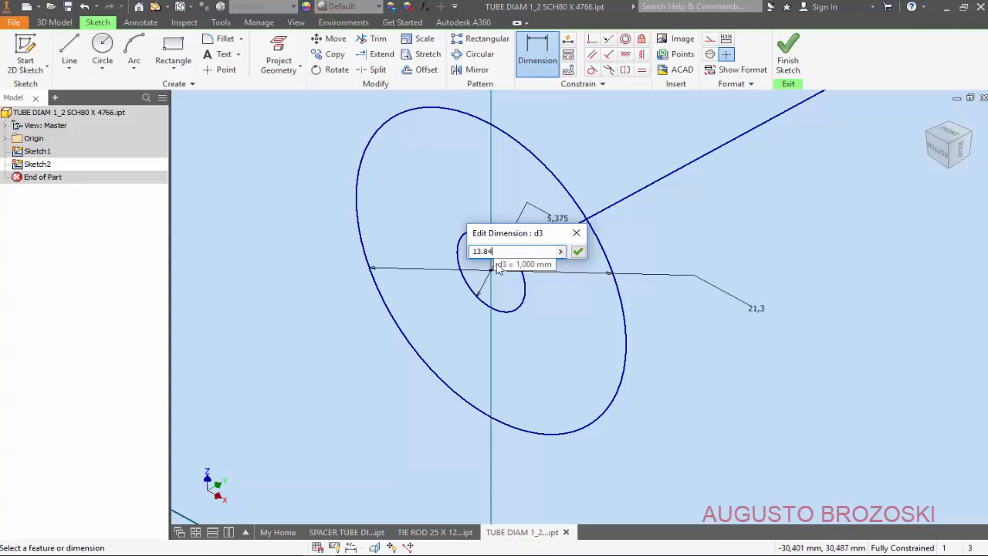
{"action": "left_click", "coordinate": [578, 252]}
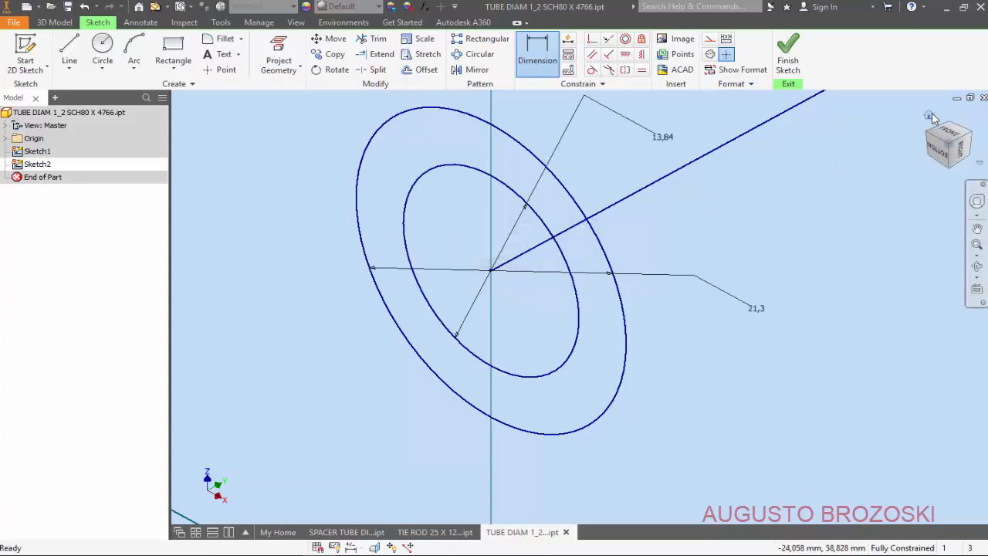
{"action": "left_click", "coordinate": [930, 116]}
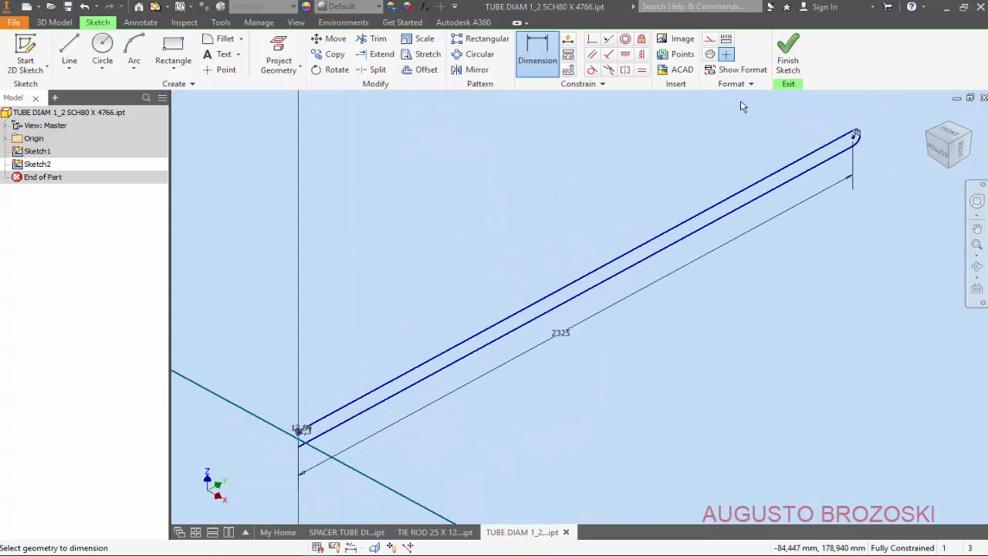
{"action": "left_click", "coordinate": [786, 60]}
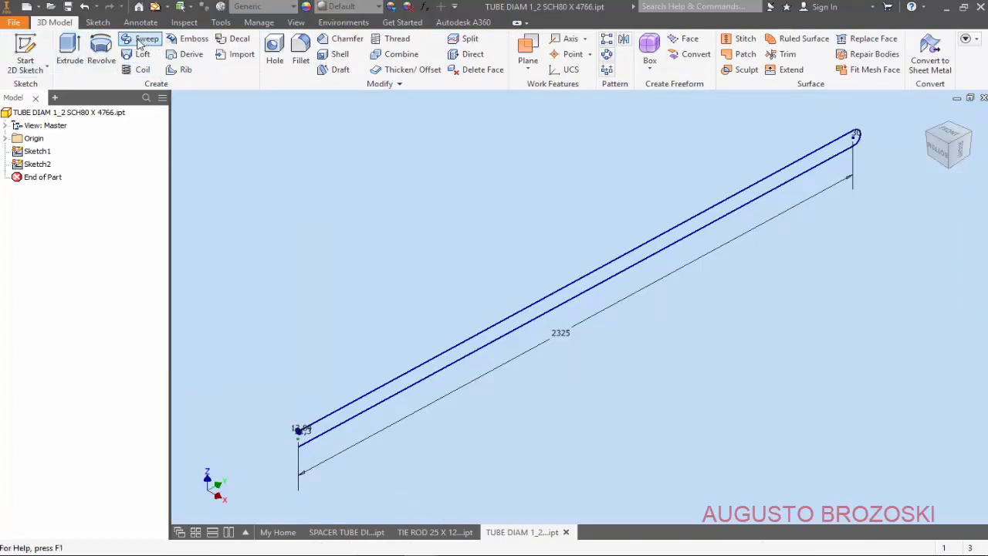
Step: Sweep the ring profile along the U-shaped path as a solid, with path orientation and zero taper and twist
{"action": "scroll", "coordinate": [282, 456], "scroll_direction": "up", "scroll_amount": 4}
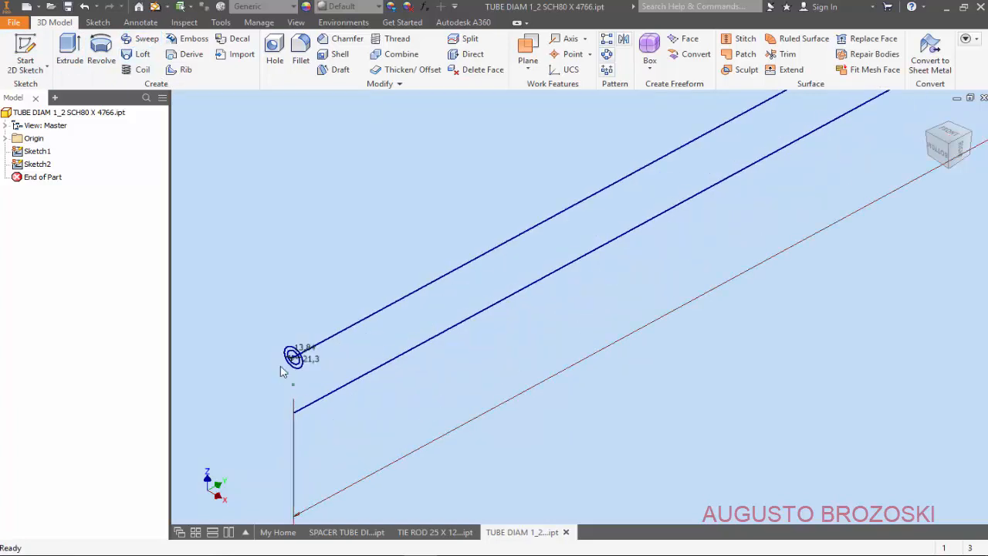
{"action": "scroll", "coordinate": [282, 372], "scroll_direction": "up", "scroll_amount": 3}
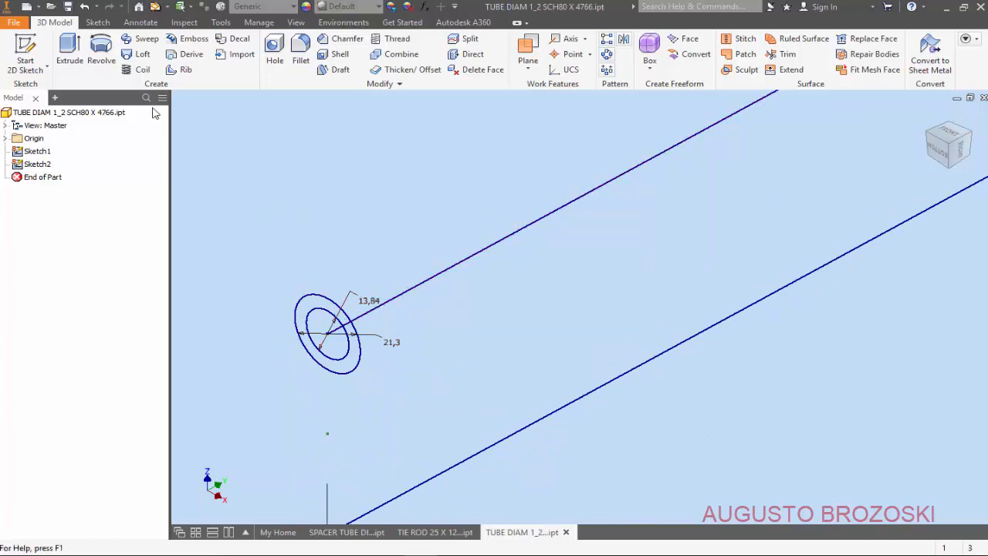
{"action": "left_click", "coordinate": [147, 40]}
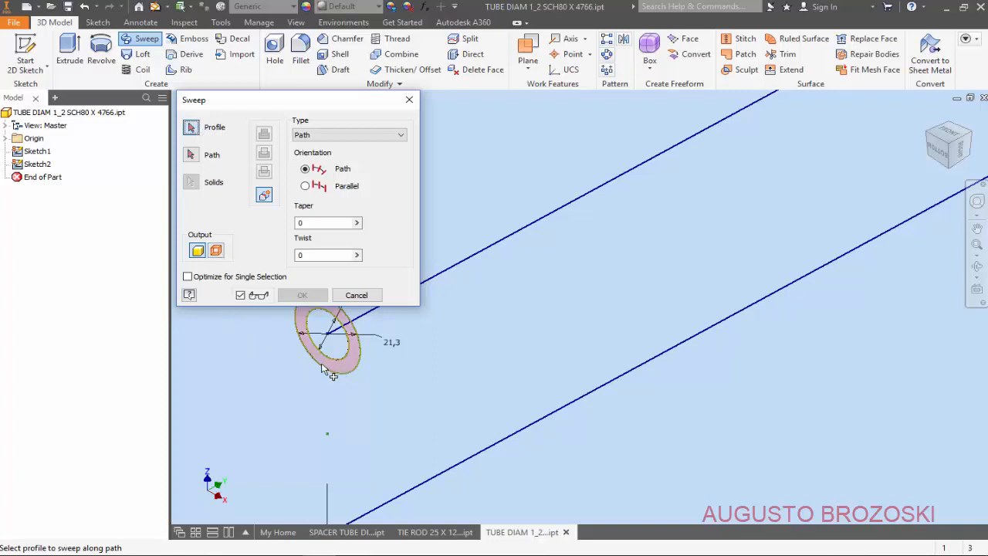
{"action": "left_click", "coordinate": [341, 365]}
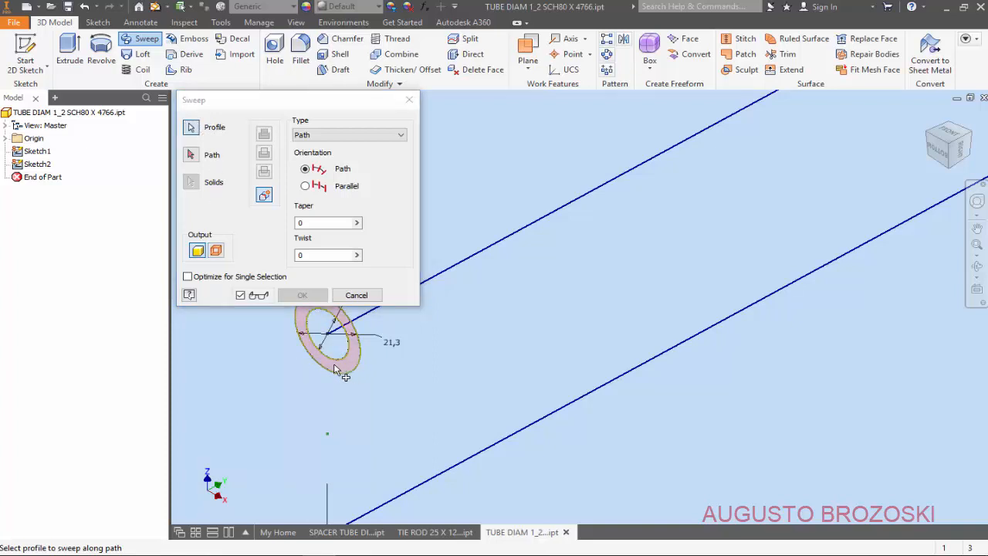
{"action": "left_click", "coordinate": [192, 156]}
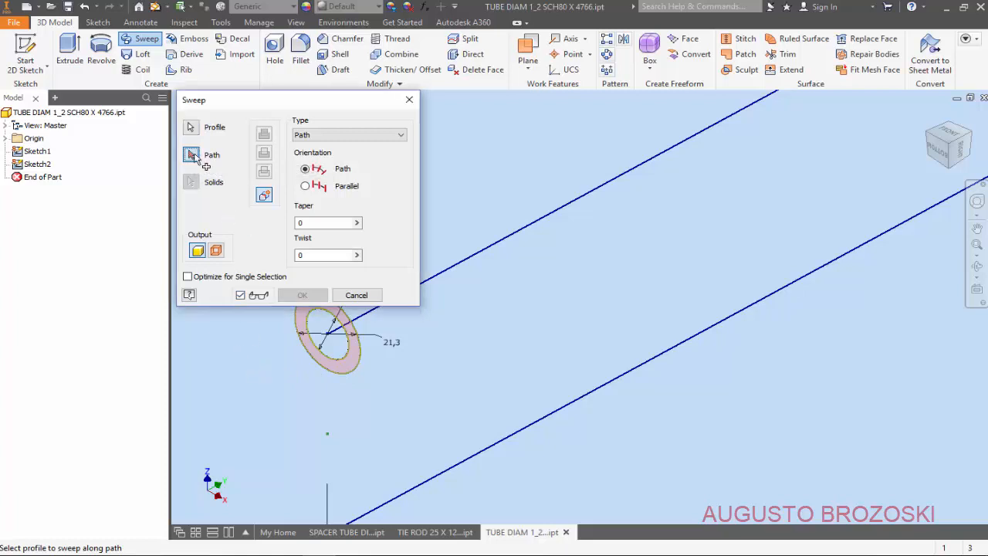
{"action": "left_click", "coordinate": [489, 251]}
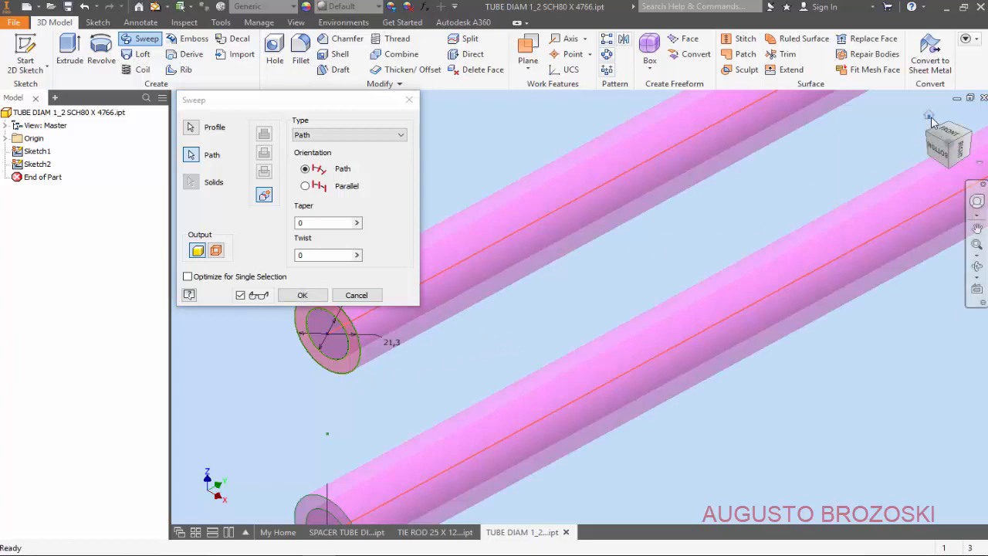
{"action": "left_click", "coordinate": [929, 116]}
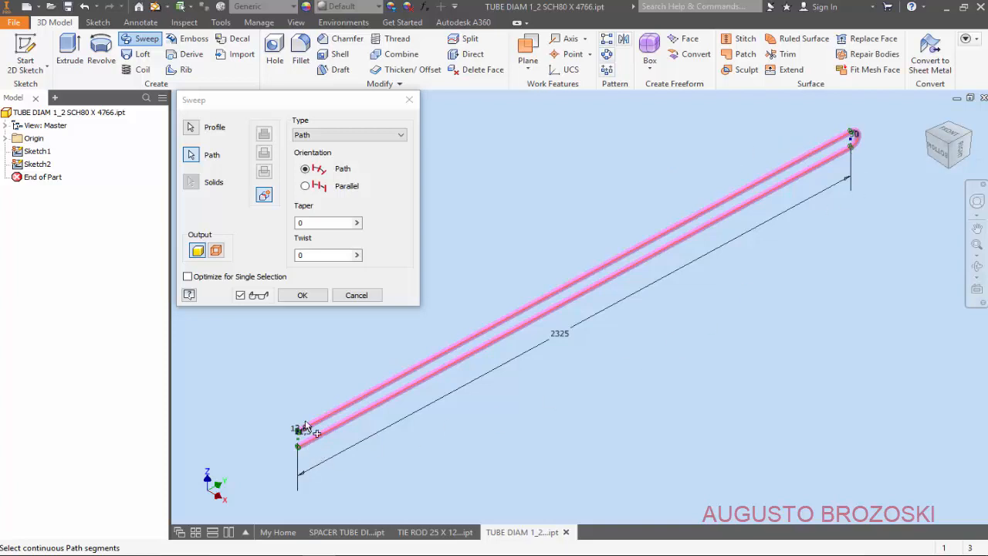
{"action": "left_click", "coordinate": [302, 295]}
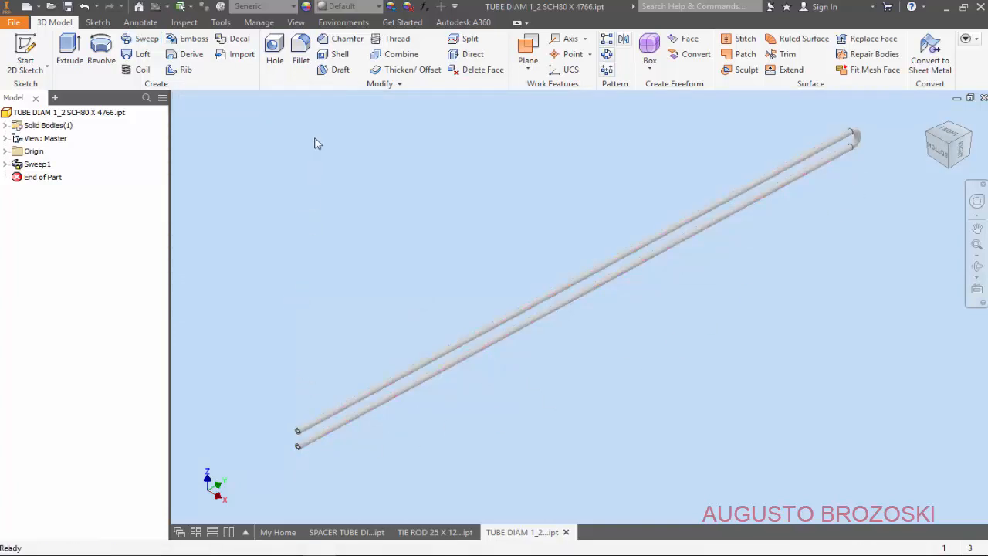
Step: Assign the Stainless Steel material to the U-tube part
{"action": "left_click", "coordinate": [294, 7]}
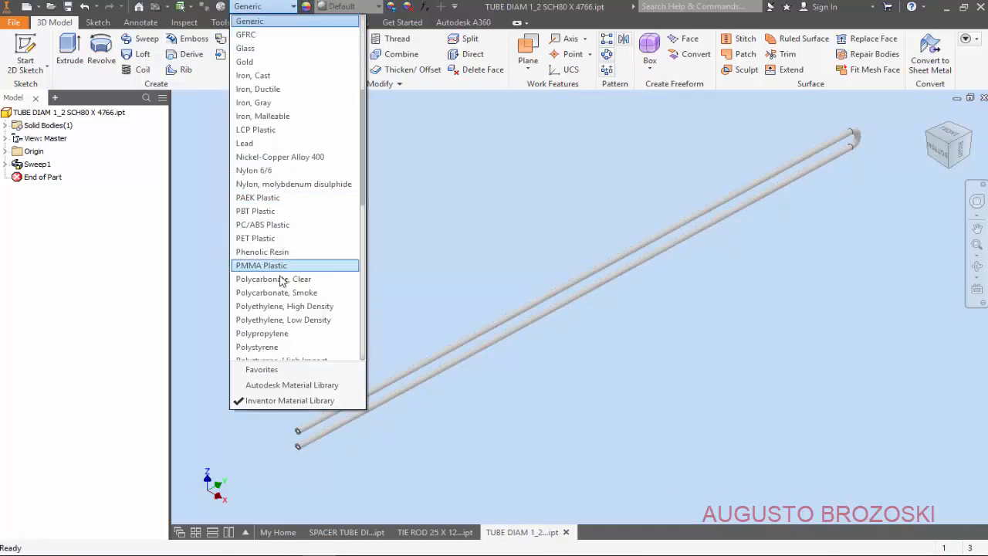
{"action": "scroll", "coordinate": [281, 281], "scroll_direction": "down", "scroll_amount": 4}
{"action": "left_click", "coordinate": [281, 319]}
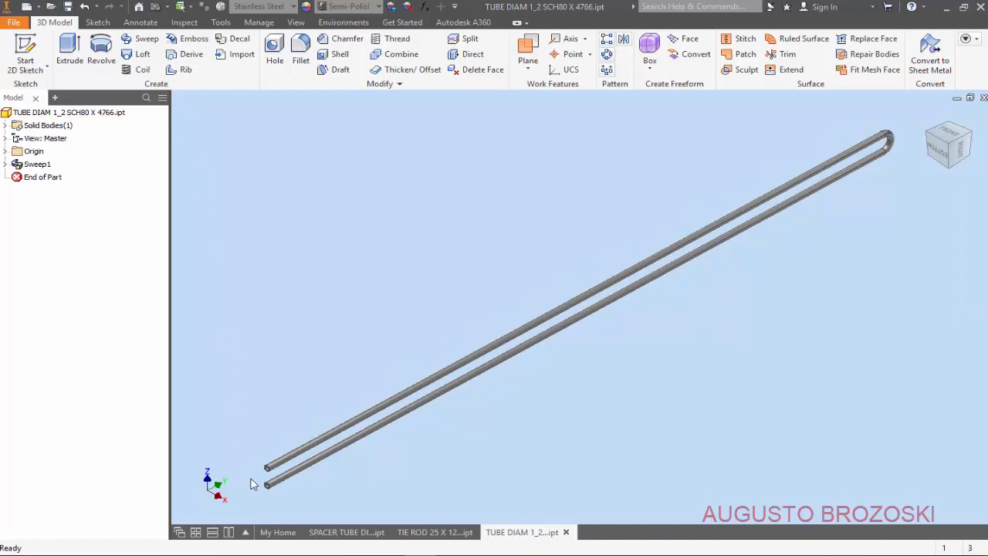
Step: Inspect the U-tube's open ends and bend, and check the remaining U-tube sizes and parts list in the PDF assembly drawing
{"action": "scroll", "coordinate": [250, 484], "scroll_direction": "up", "scroll_amount": 6}
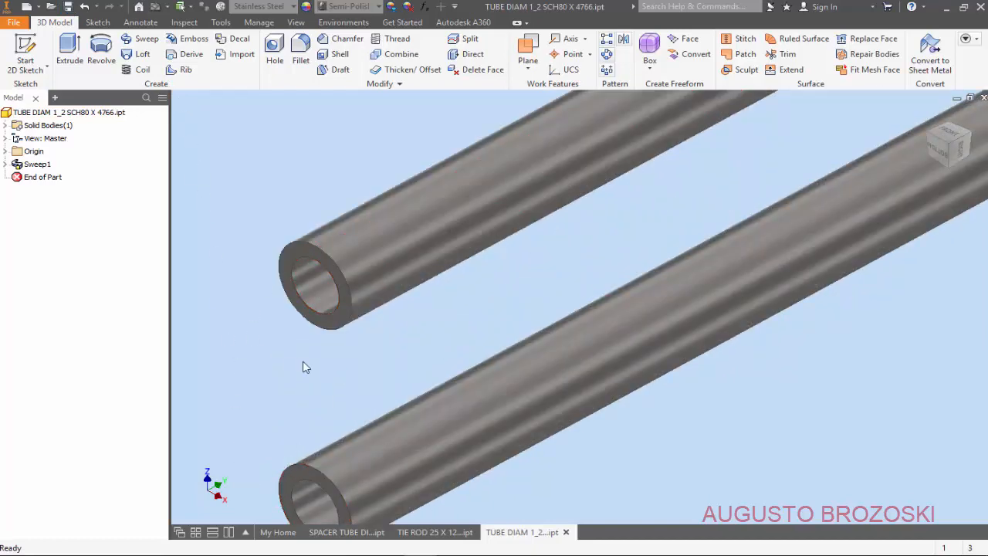
{"action": "scroll", "coordinate": [255, 384], "scroll_direction": "down", "scroll_amount": 8}
{"action": "scroll", "coordinate": [599, 236], "scroll_direction": "up", "scroll_amount": 2}
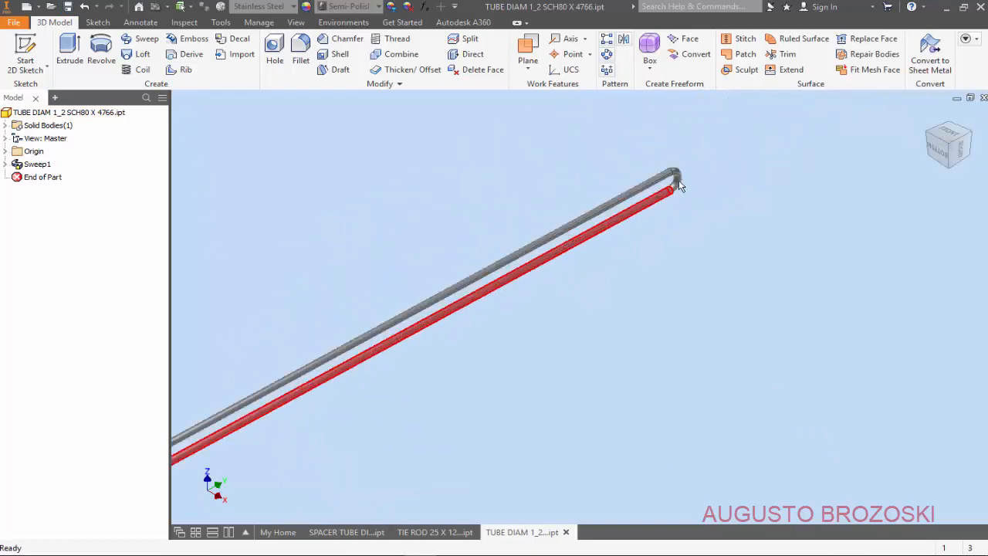
{"action": "scroll", "coordinate": [695, 165], "scroll_direction": "up", "scroll_amount": 4}
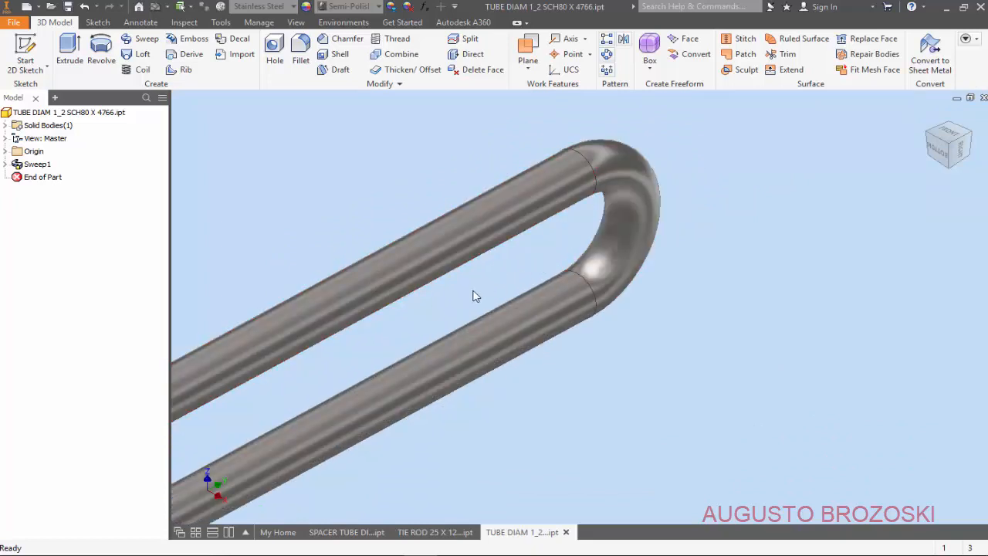
{"action": "left_click", "coordinate": [358, 554]}
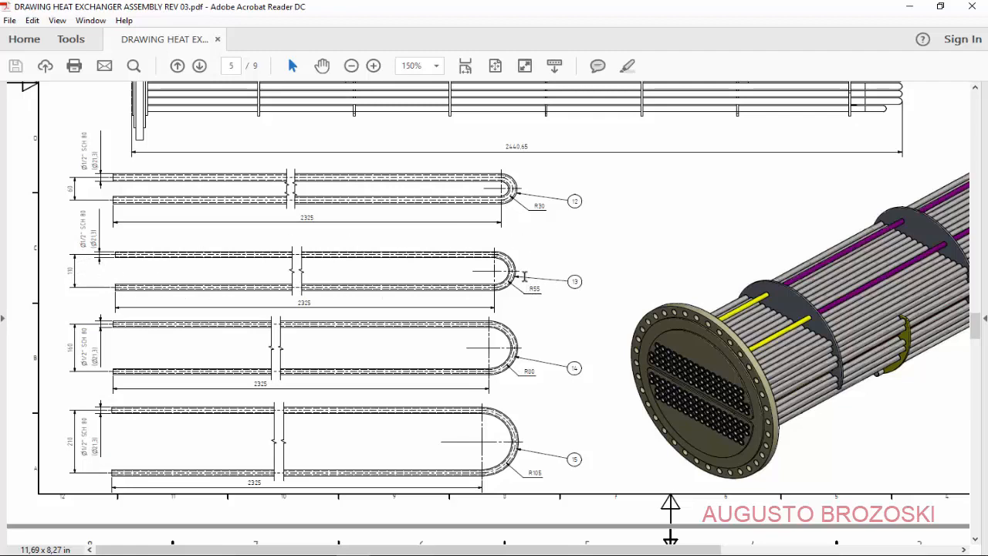
{"action": "left_click_drag", "start_coordinate": [369, 547], "coordinate": [605, 544]}
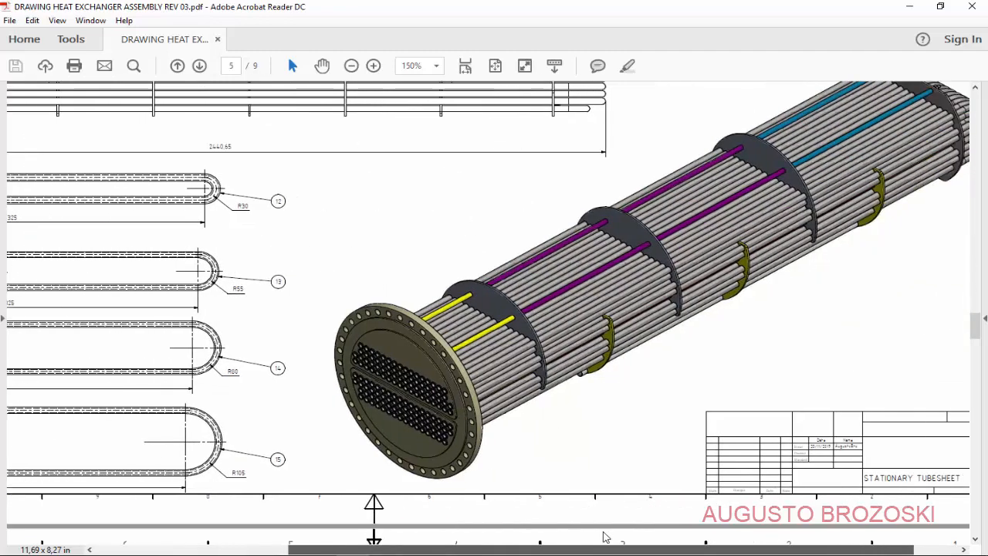
{"action": "scroll", "coordinate": [722, 327], "scroll_direction": "up", "scroll_amount": 3}
{"action": "scroll", "coordinate": [722, 327], "scroll_direction": "up", "scroll_amount": 10}
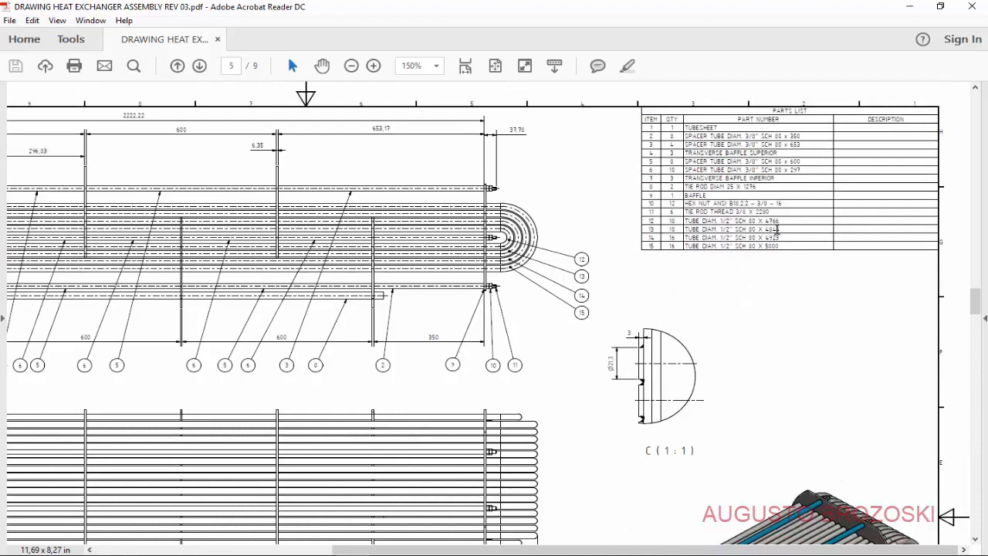
{"action": "left_click", "coordinate": [907, 7]}
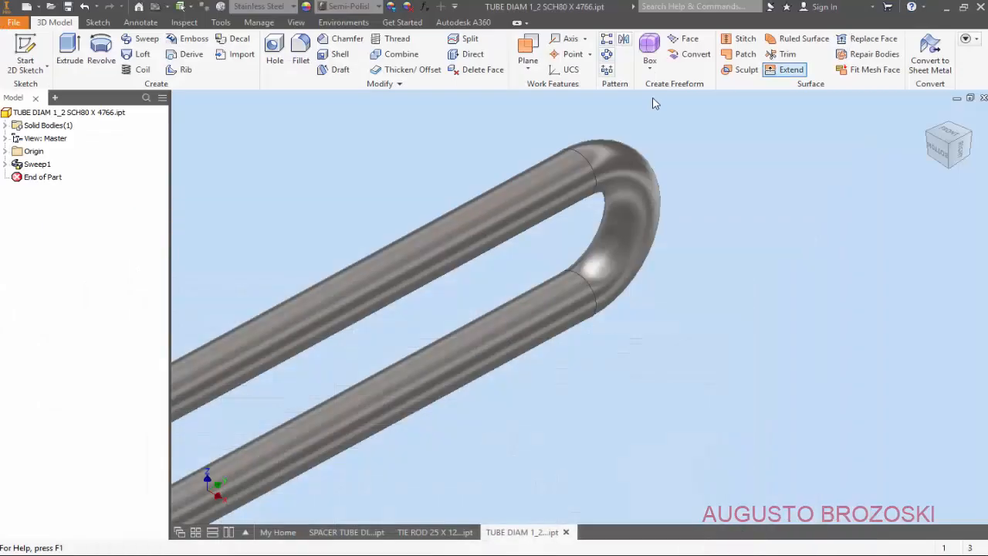
{"action": "left_click", "coordinate": [929, 116]}
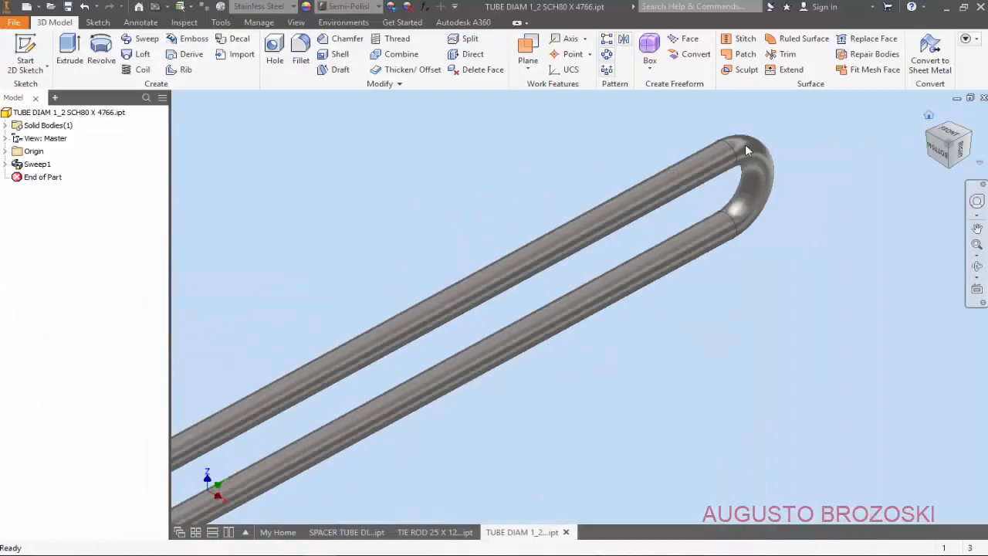
Step: Save a copy of the part as TUBE DIAM 1_2 SCH80 X 4844.ipt, taking the length from the PDF parts list
{"action": "left_click", "coordinate": [16, 23]}
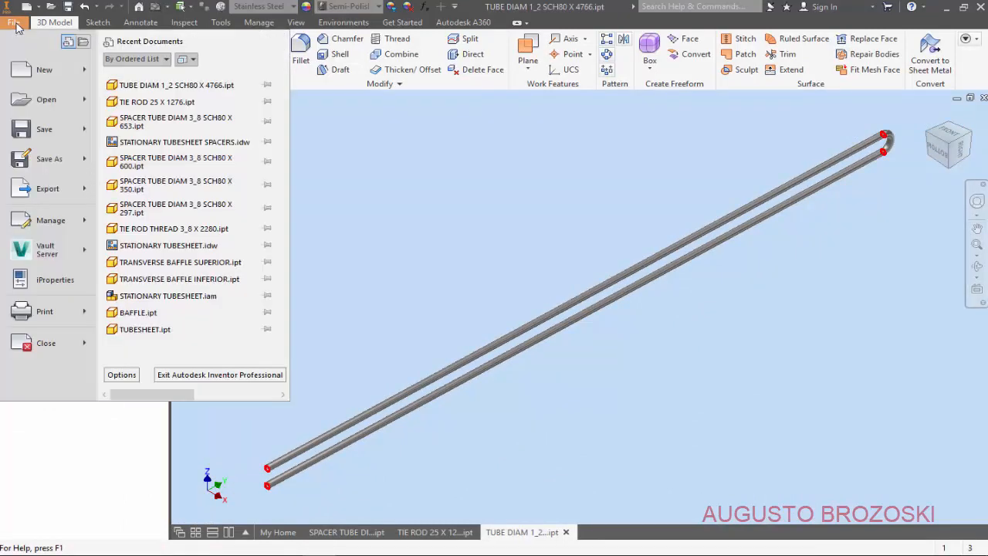
{"action": "left_click", "coordinate": [51, 159]}
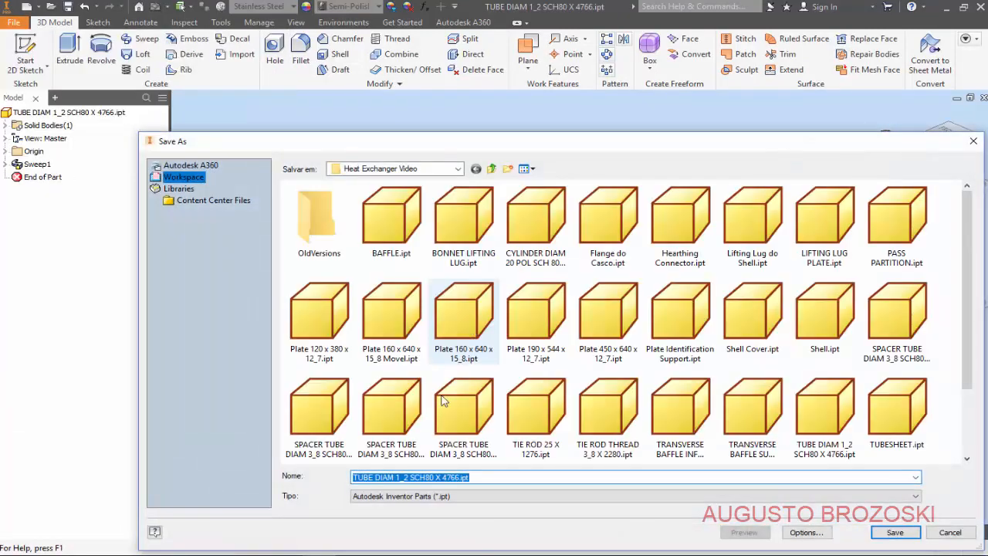
{"action": "left_click", "coordinate": [456, 477]}
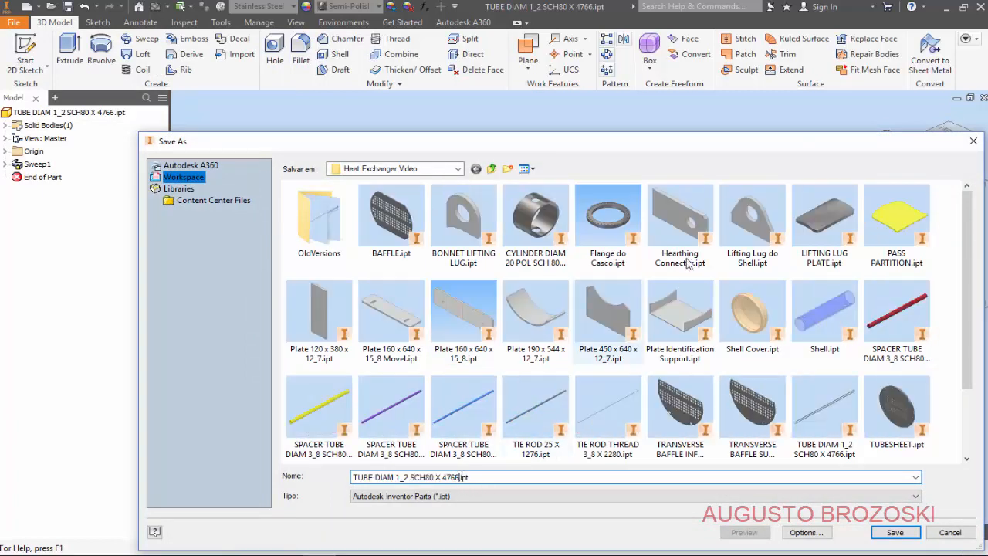
{"action": "key", "text": "BackSpace"}
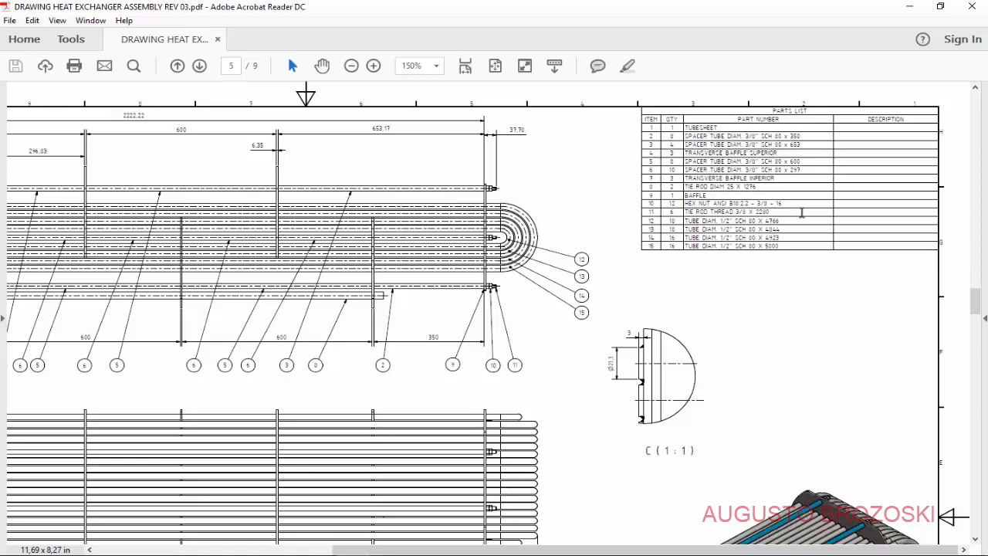
{"action": "left_click", "coordinate": [908, 6]}
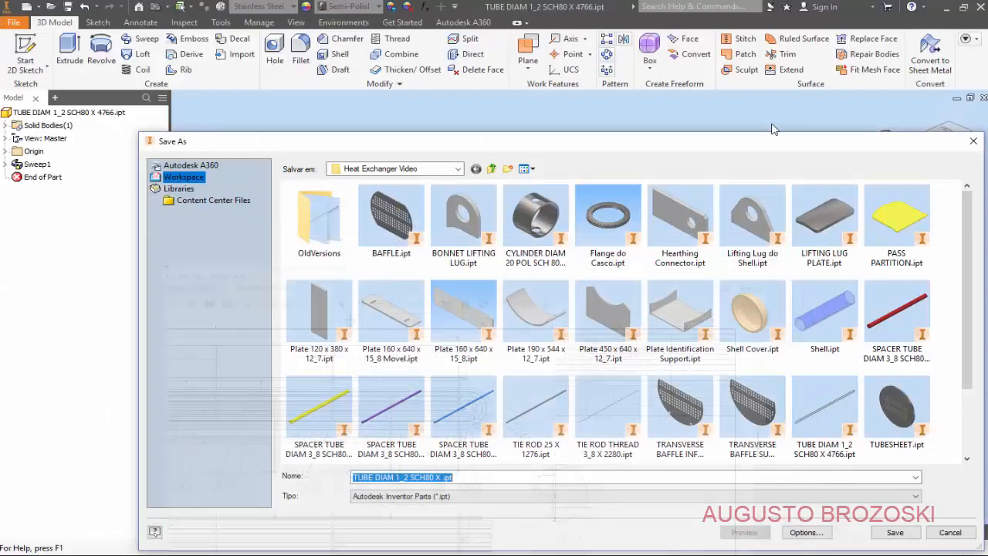
{"action": "left_click", "coordinate": [442, 477]}
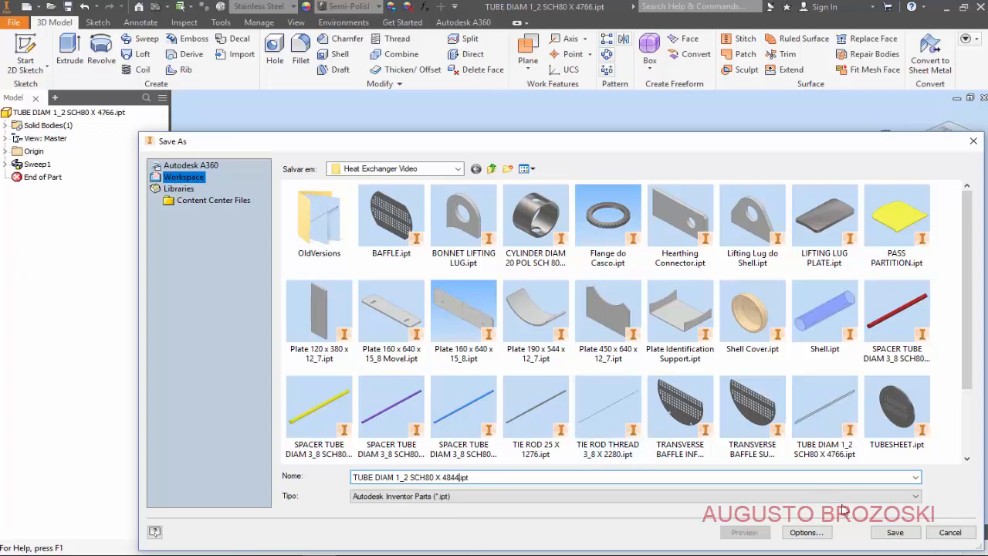
{"action": "left_click", "coordinate": [894, 533]}
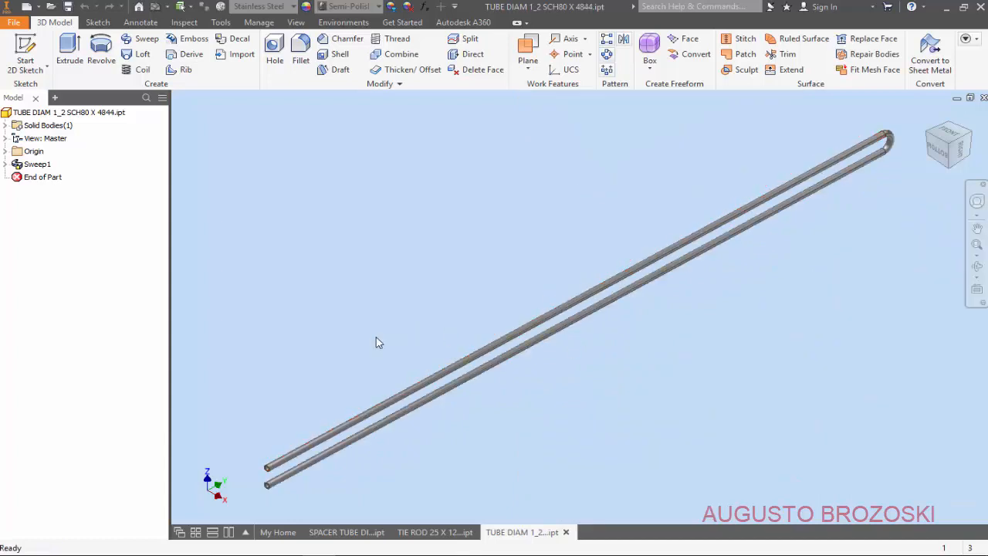
Step: Set the bend radius in the sweep's path sketch to 55 mm, finish the sketch, and check tube item 13 in the PDF drawing
{"action": "left_click", "coordinate": [7, 164]}
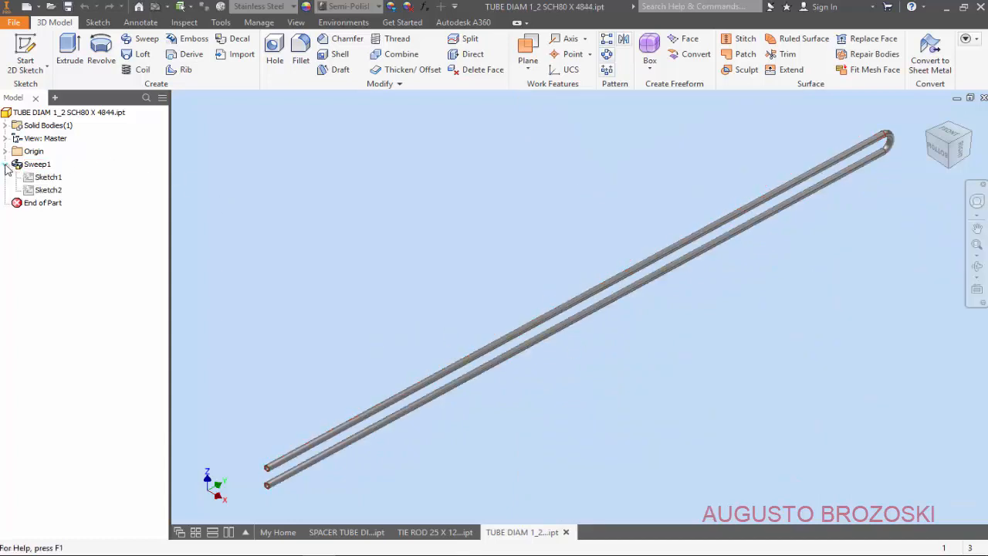
{"action": "right_click", "coordinate": [50, 179]}
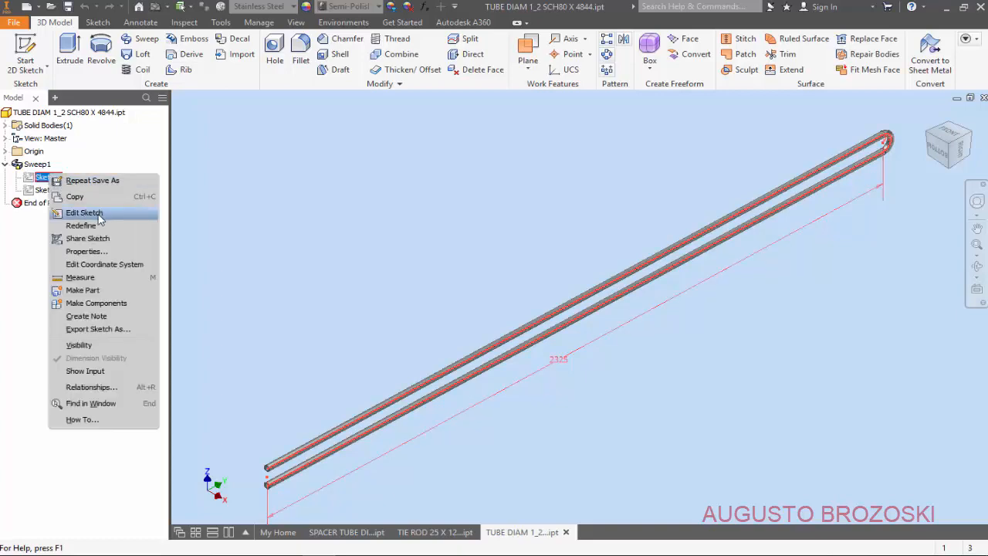
{"action": "left_click", "coordinate": [99, 220]}
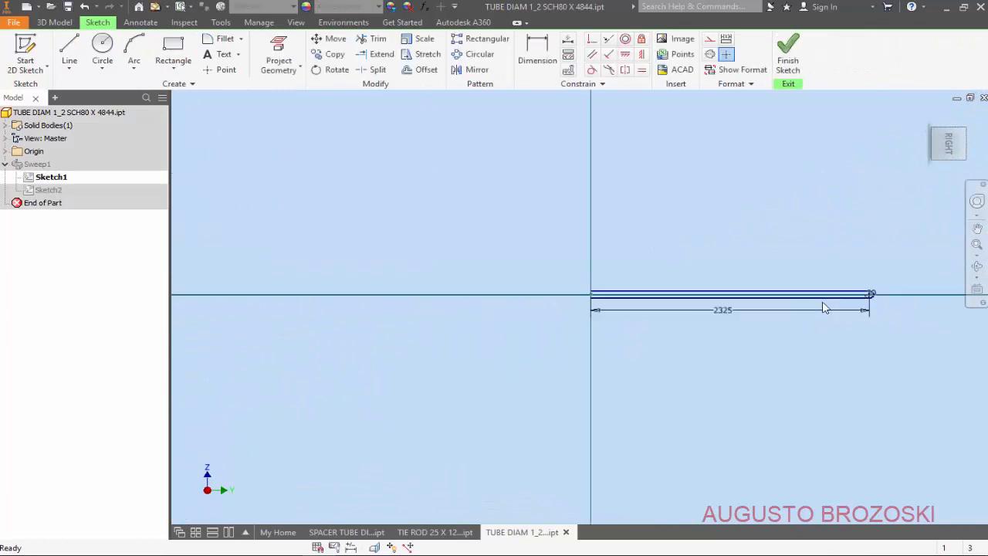
{"action": "scroll", "coordinate": [870, 307], "scroll_direction": "up", "scroll_amount": 10}
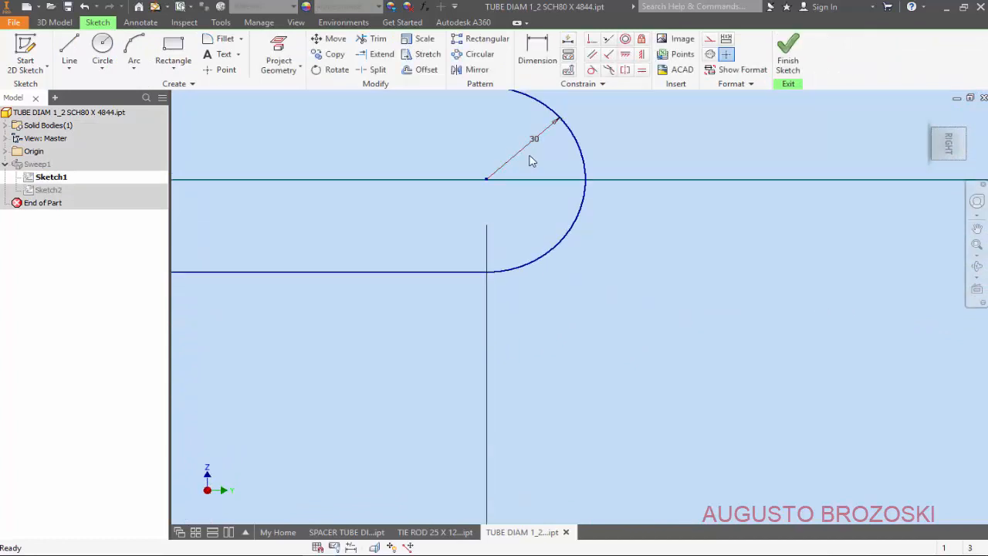
{"action": "double_click", "coordinate": [539, 147]}
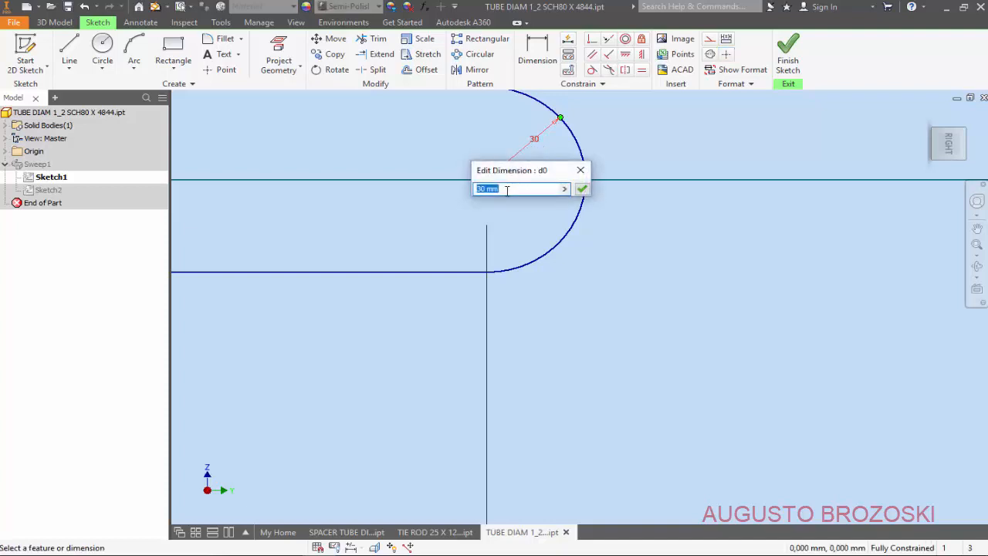
{"action": "type", "text": "55"}
{"action": "key", "text": "Return"}
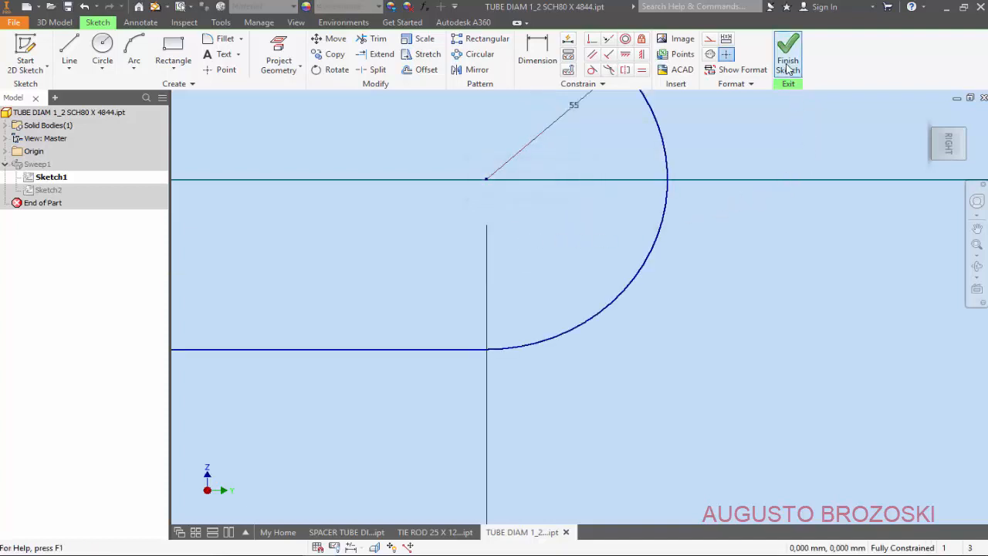
{"action": "left_click", "coordinate": [788, 65]}
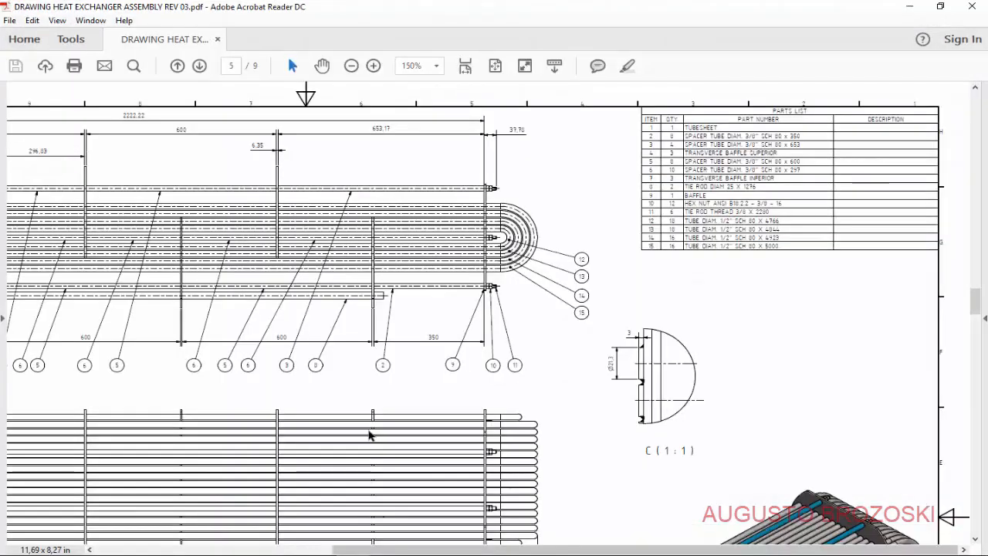
{"action": "scroll", "coordinate": [378, 360], "scroll_direction": "down", "scroll_amount": 5}
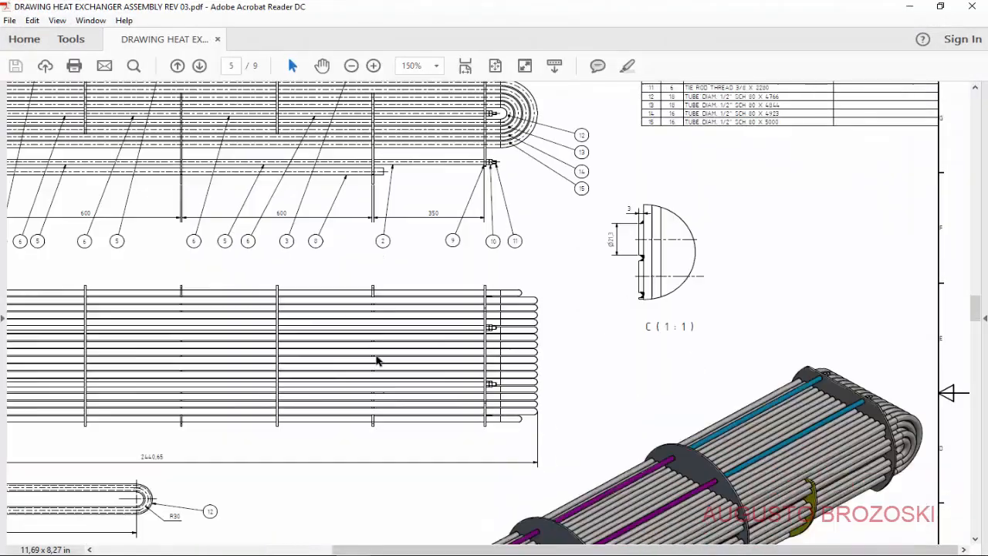
{"action": "scroll", "coordinate": [465, 444], "scroll_direction": "left", "scroll_amount": 5}
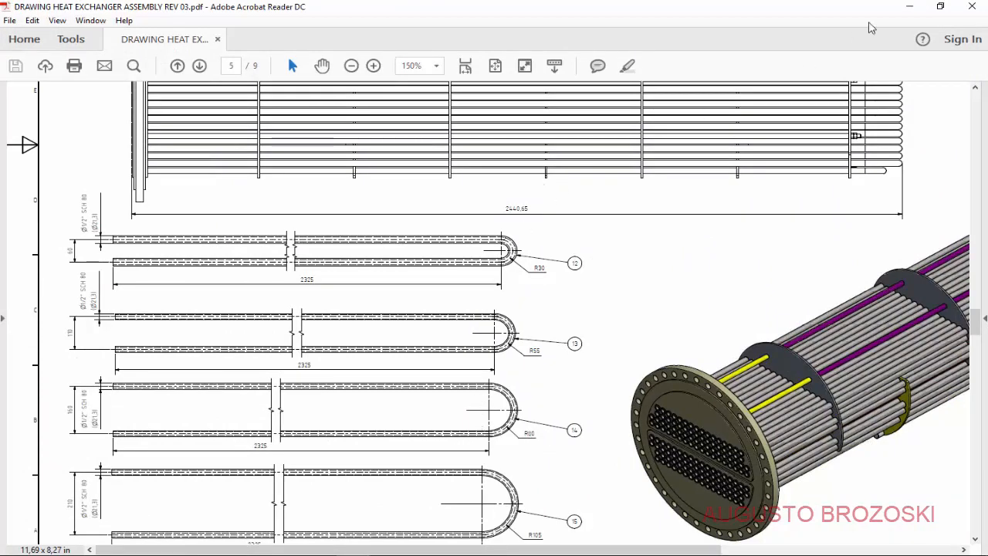
{"action": "left_click", "coordinate": [909, 11]}
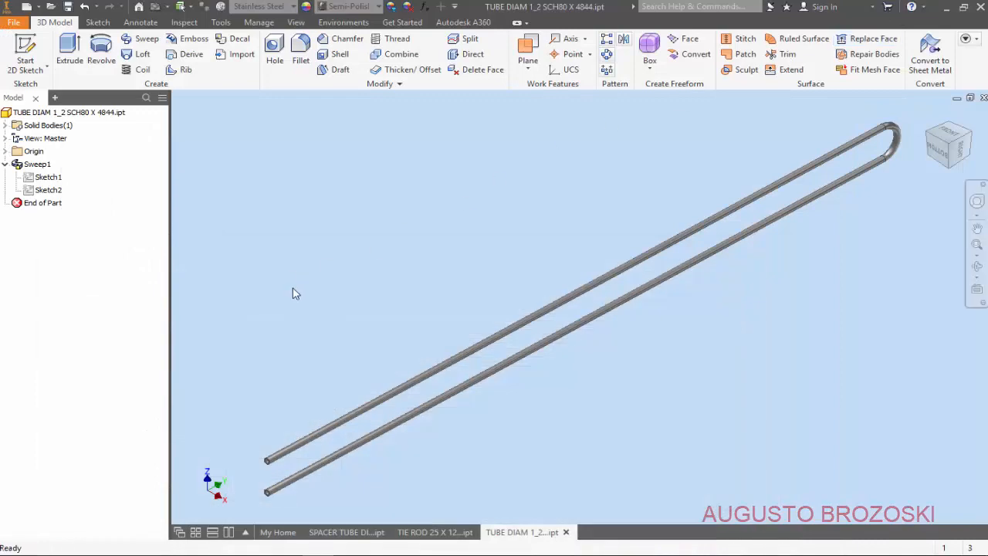
Step: Save a copy of the part as TUBE DIAM 1_2 SCH80 X 4923.ipt, checking the tube length in the PDF parts list
{"action": "left_click", "coordinate": [14, 23]}
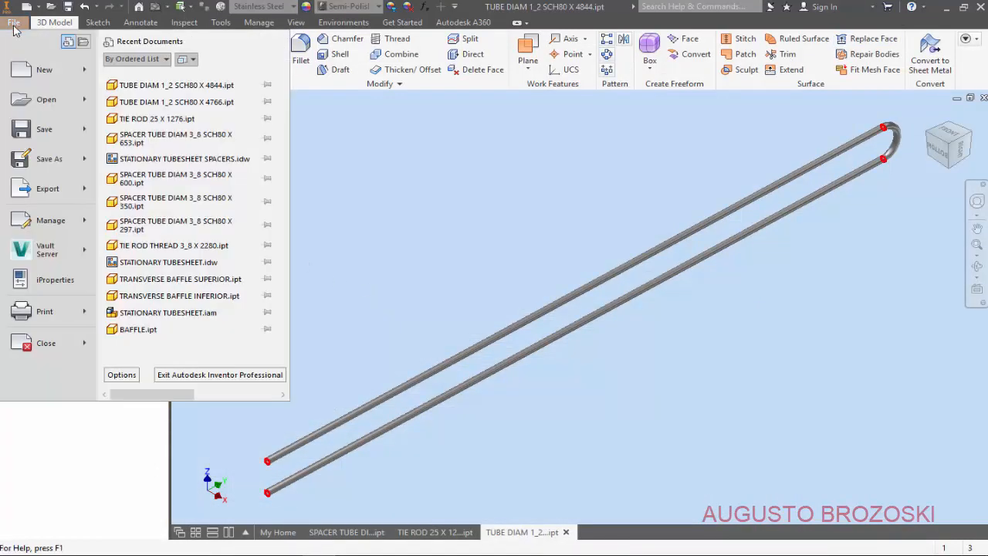
{"action": "left_click", "coordinate": [44, 163]}
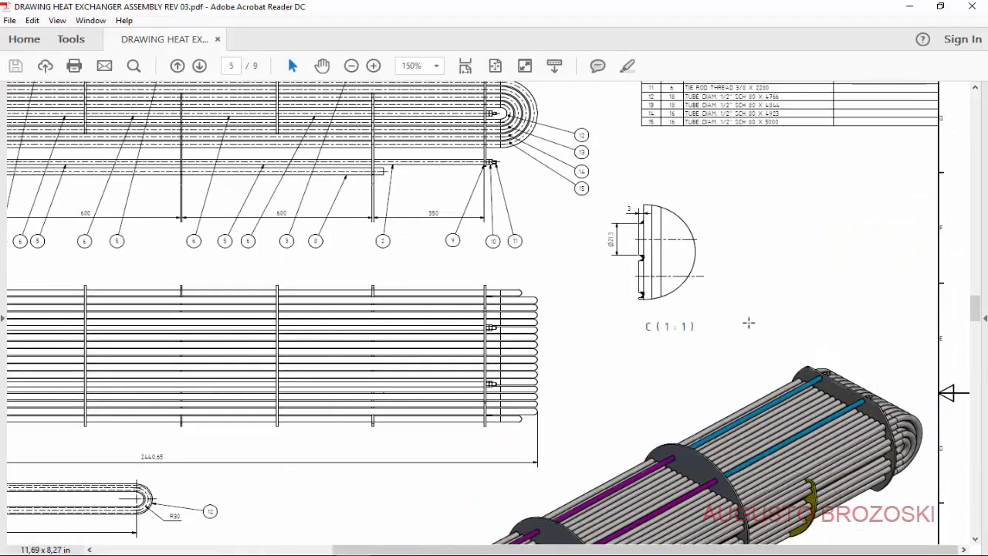
{"action": "scroll", "coordinate": [748, 322], "scroll_direction": "up", "scroll_amount": 3}
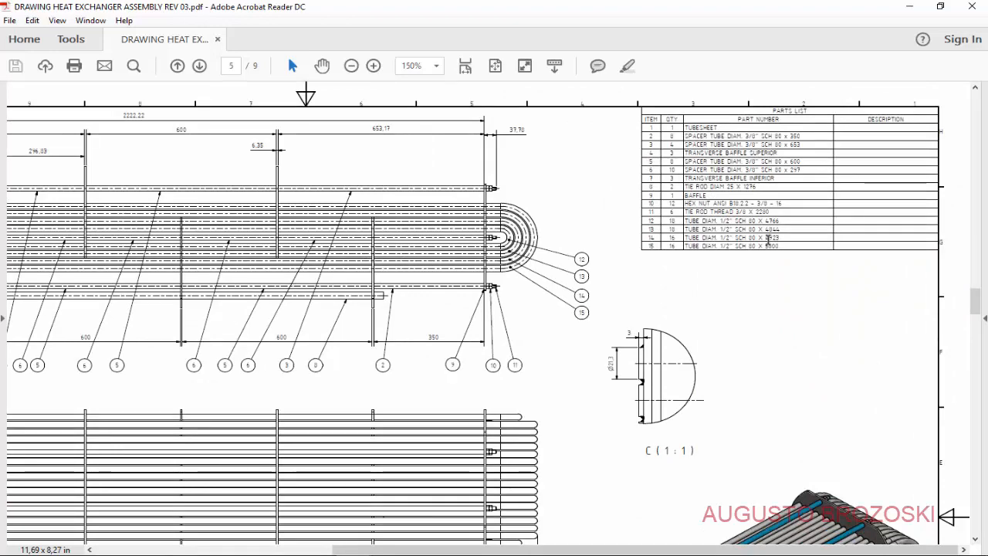
{"action": "left_click", "coordinate": [909, 6]}
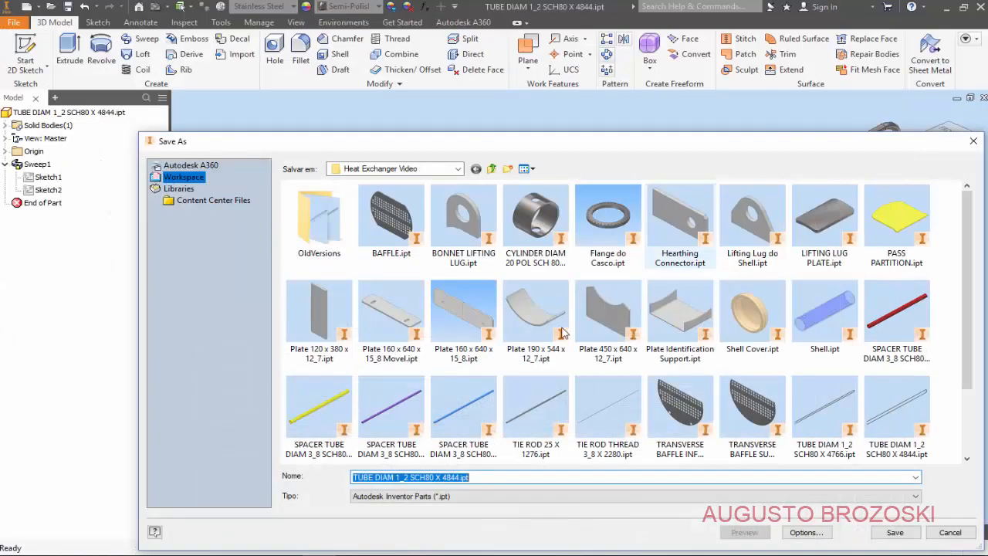
{"action": "left_click", "coordinate": [457, 476]}
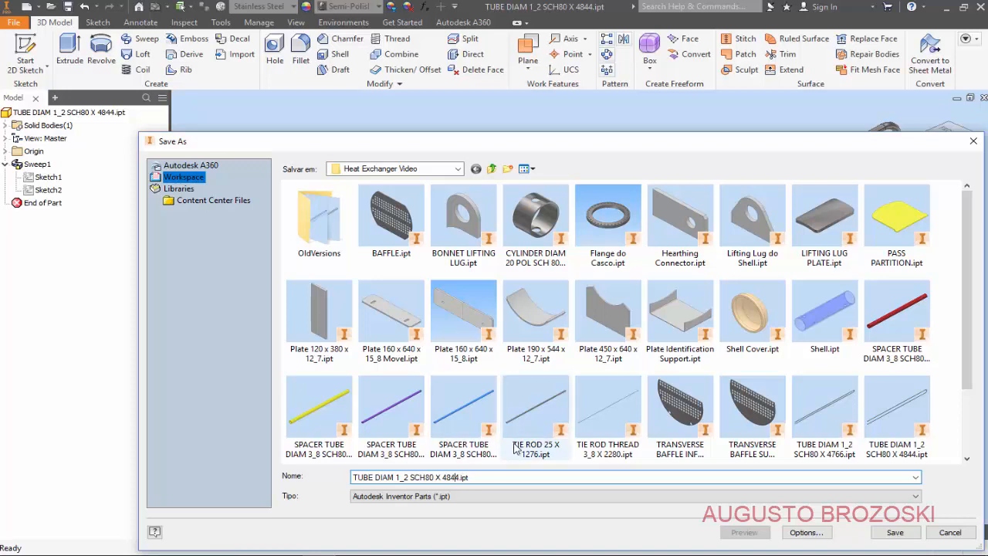
{"action": "key", "text": "BackSpace"}
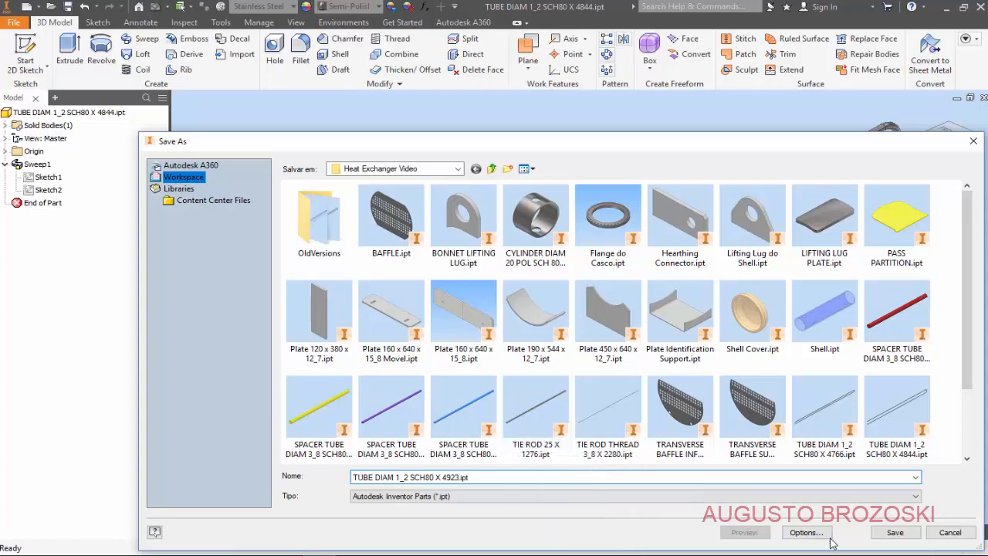
{"action": "left_click", "coordinate": [881, 534]}
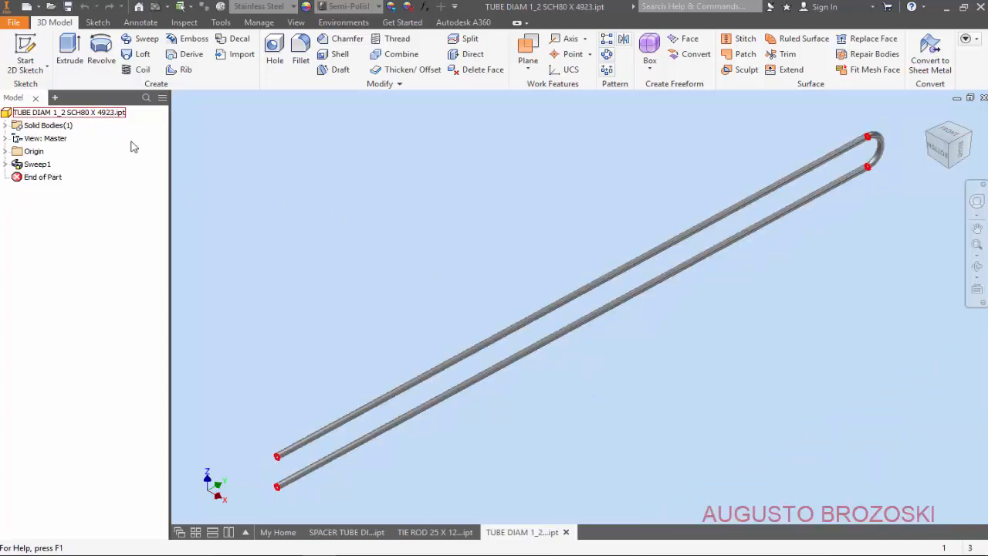
Step: Set the bend radius in the sweep's path sketch to 80 mm and finish the sketch
{"action": "left_click", "coordinate": [5, 165]}
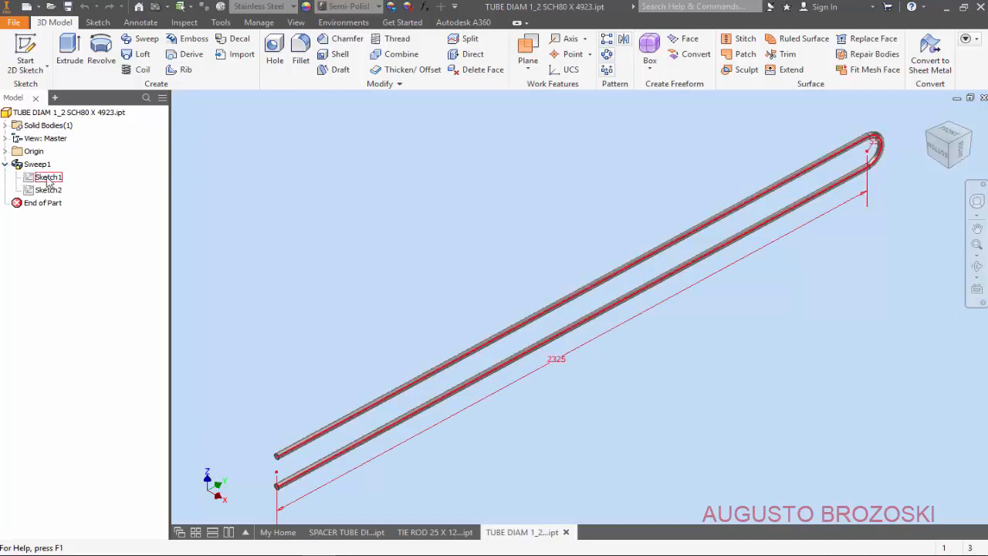
{"action": "right_click", "coordinate": [48, 180]}
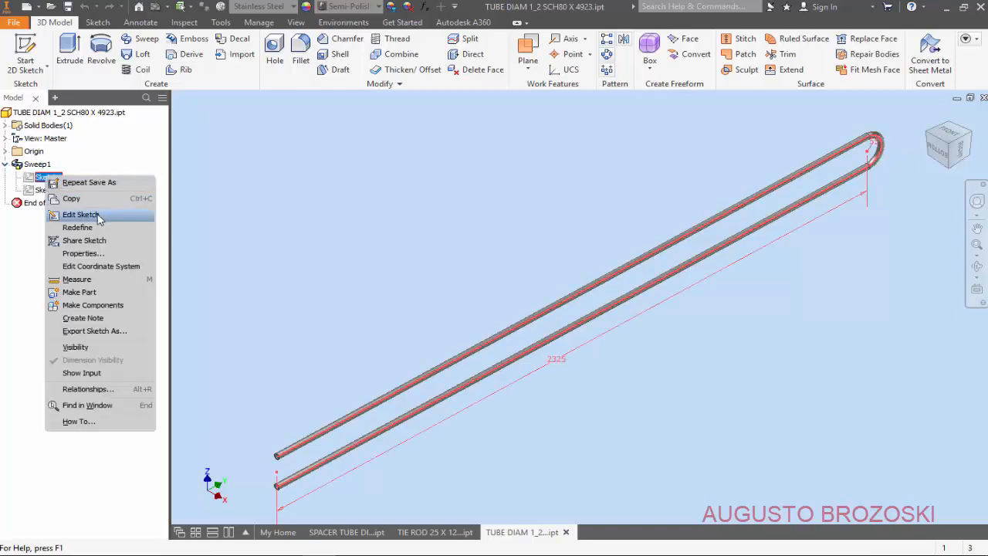
{"action": "left_click", "coordinate": [98, 219]}
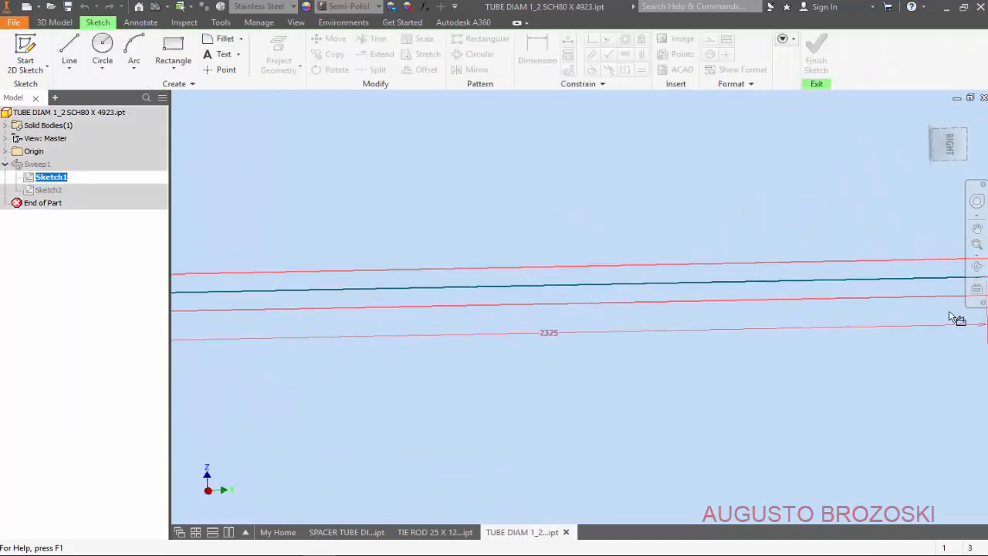
{"action": "scroll", "coordinate": [842, 338], "scroll_direction": "up", "scroll_amount": 15}
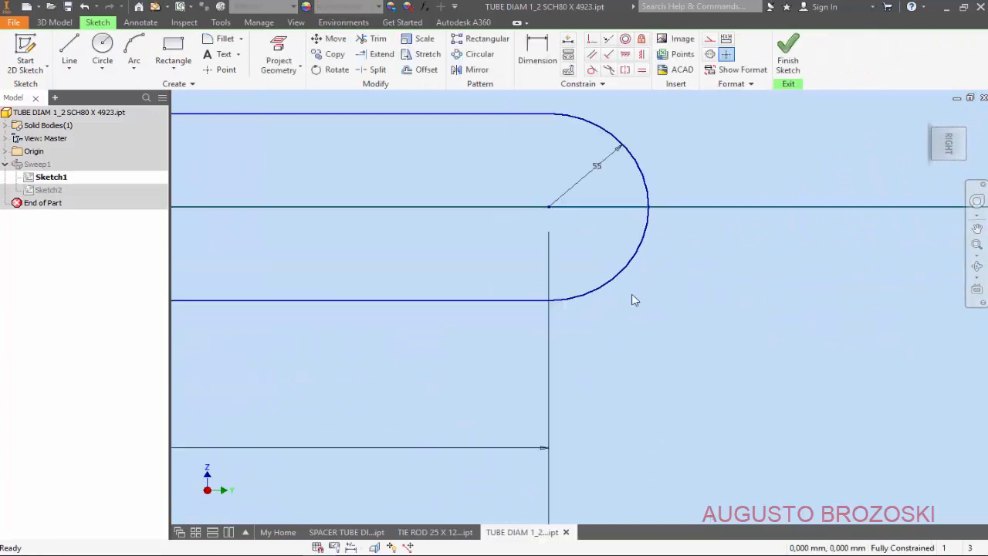
{"action": "double_click", "coordinate": [596, 171]}
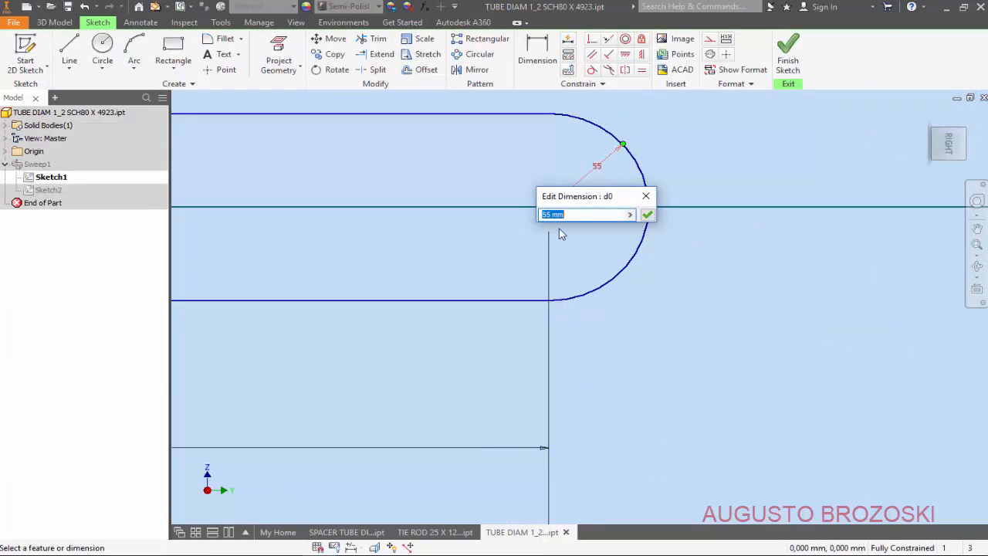
{"action": "type", "text": "80"}
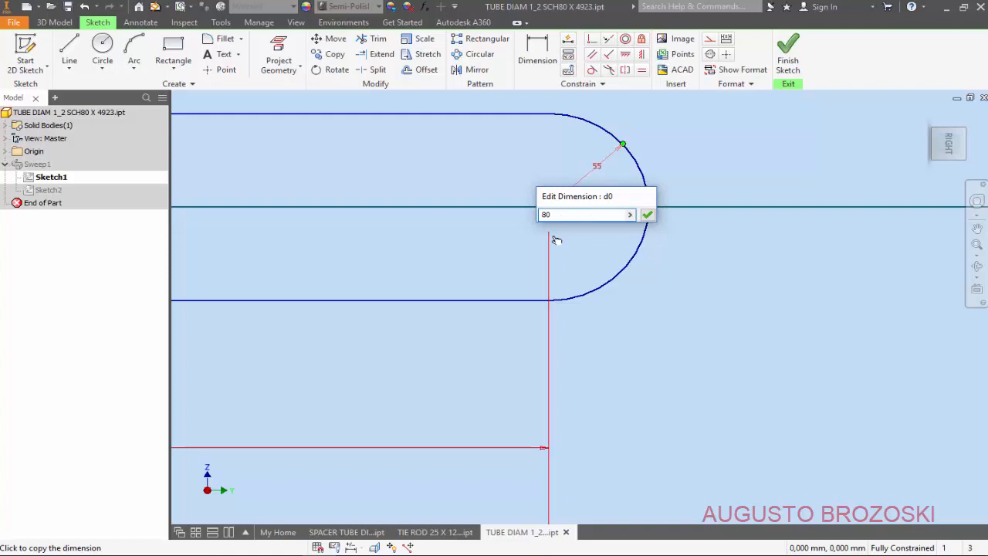
{"action": "key", "text": "Return"}
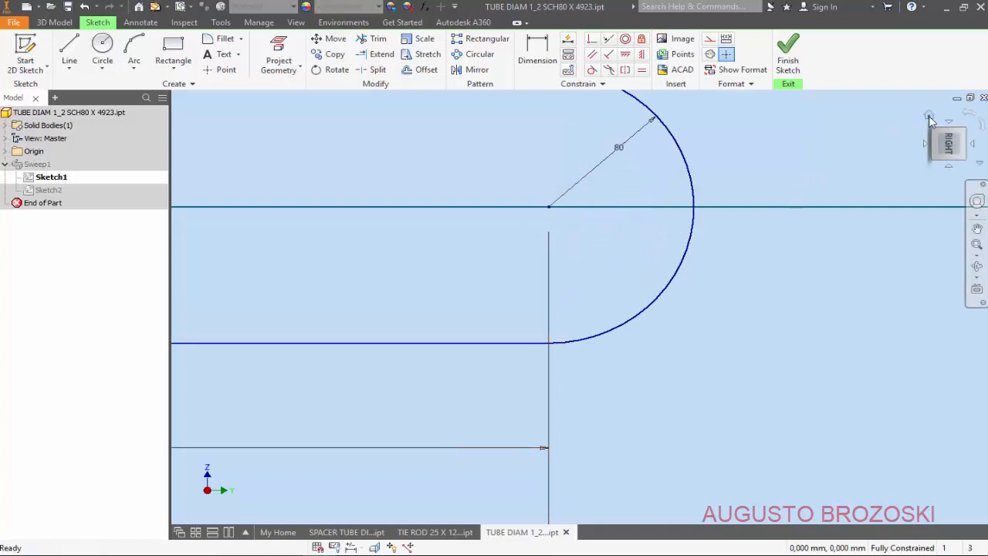
{"action": "left_click", "coordinate": [930, 116]}
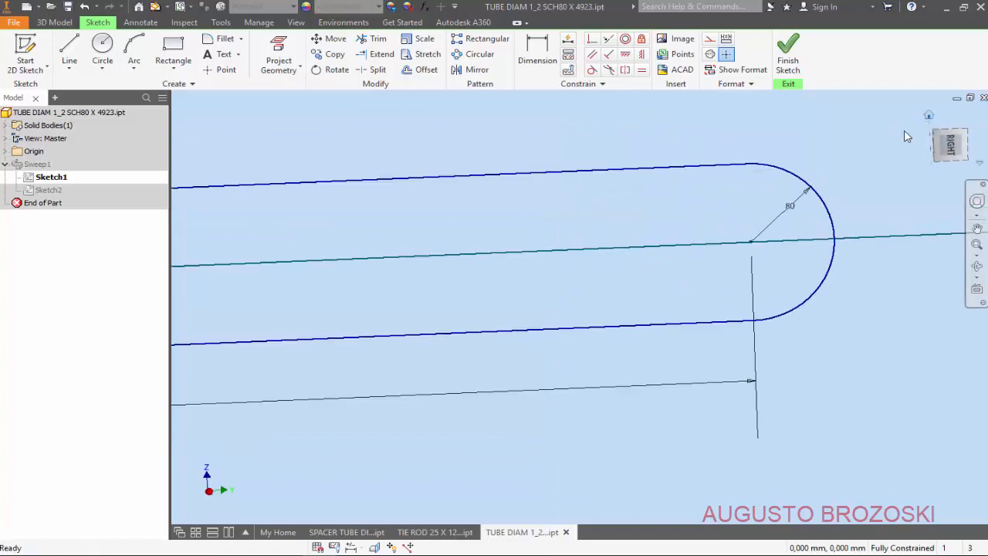
{"action": "left_click", "coordinate": [787, 62]}
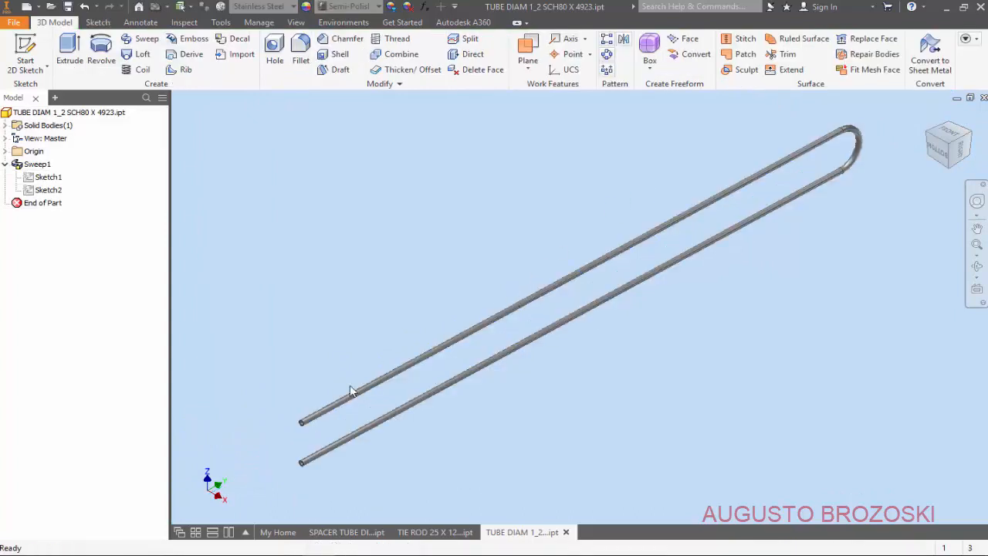
Step: Inspect the U-tube's open ends and check the dimensions of tube items 14 and 15 in the PDF assembly drawing
{"action": "scroll", "coordinate": [341, 430], "scroll_direction": "up", "scroll_amount": 8}
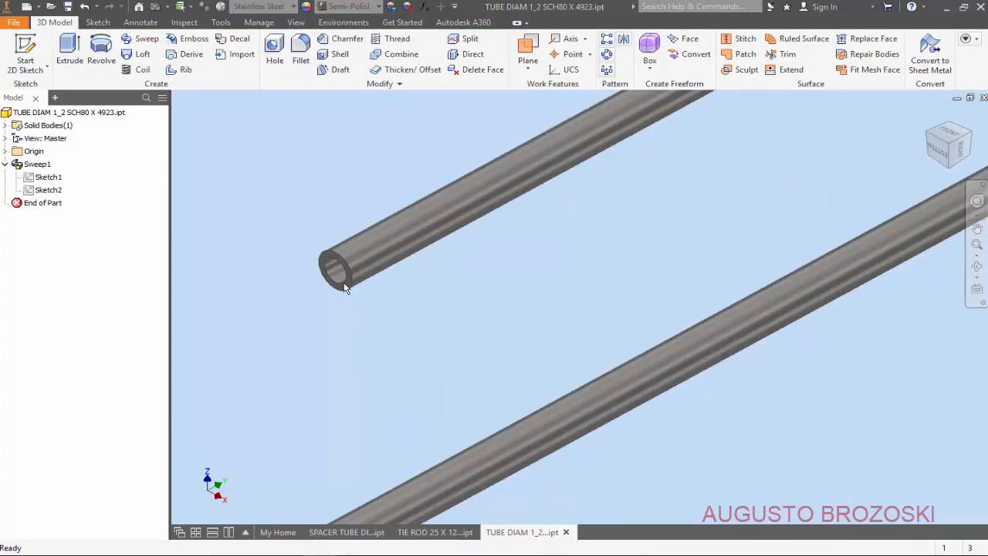
{"action": "scroll", "coordinate": [337, 372], "scroll_direction": "down", "scroll_amount": 6}
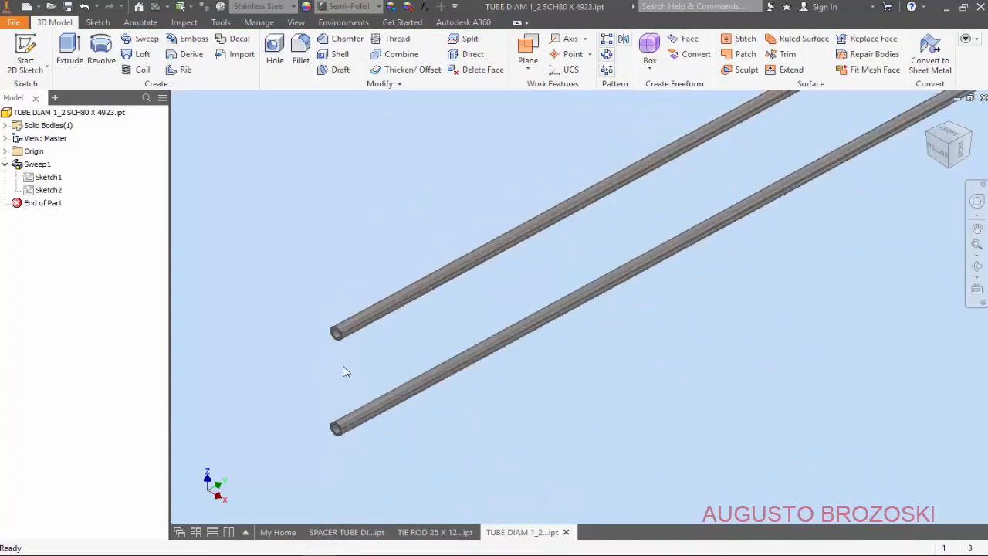
{"action": "left_click", "coordinate": [930, 116]}
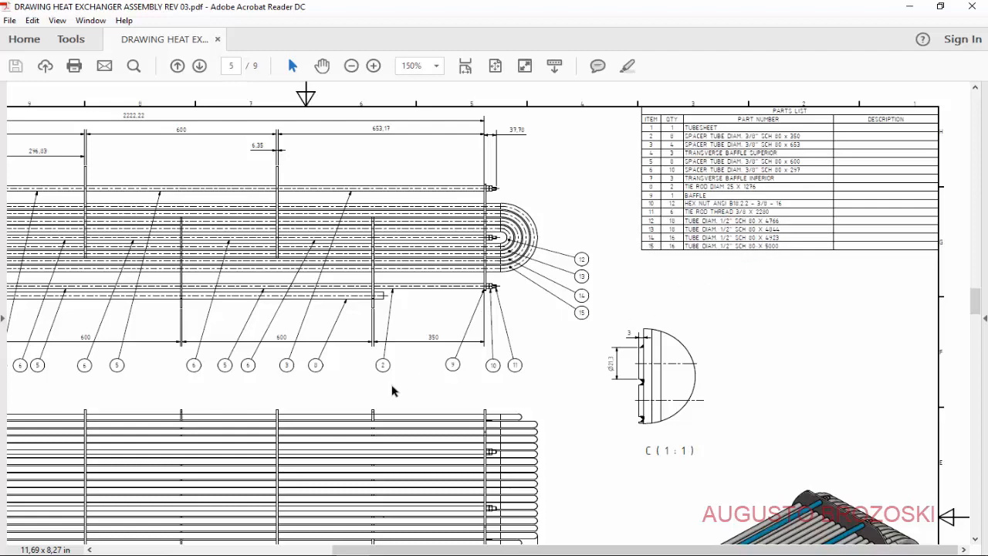
{"action": "scroll", "coordinate": [378, 398], "scroll_direction": "down", "scroll_amount": 10}
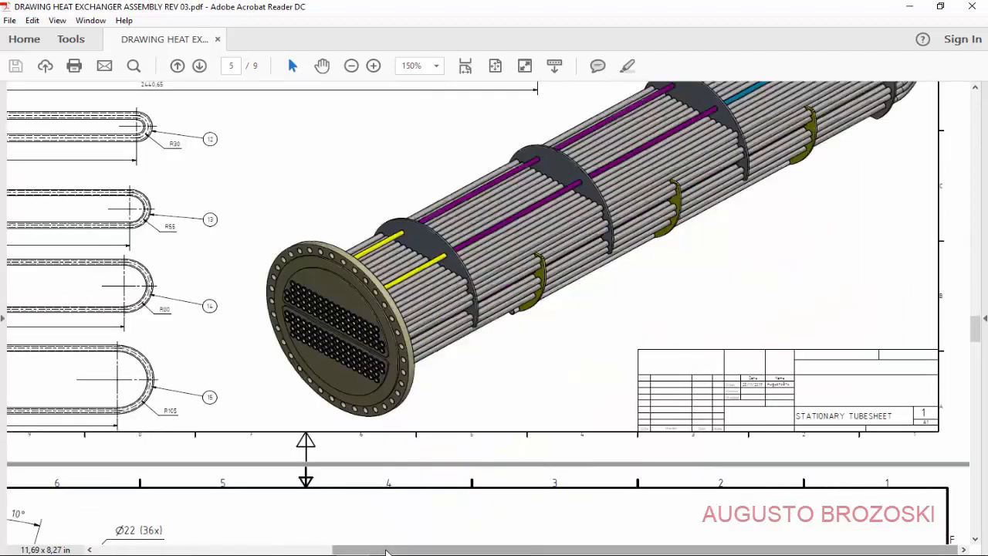
{"action": "left_click_drag", "start_coordinate": [385, 549], "coordinate": [117, 549]}
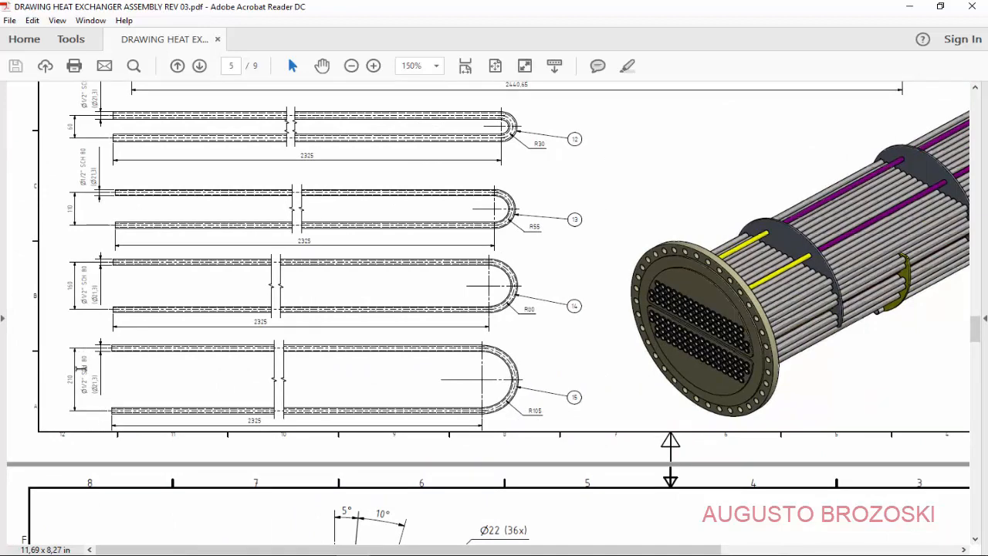
{"action": "left_click", "coordinate": [909, 7]}
Step: Save a copy of the 4923 tube part as TUBE DIAM 1_2 SCH80 X 5000.ipt
{"action": "left_click", "coordinate": [104, 113]}
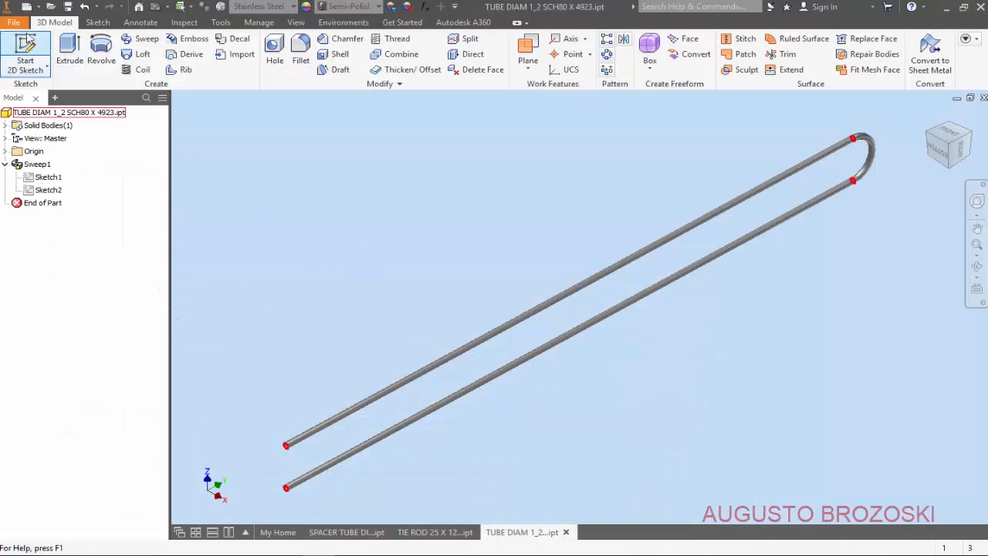
{"action": "left_click", "coordinate": [15, 23]}
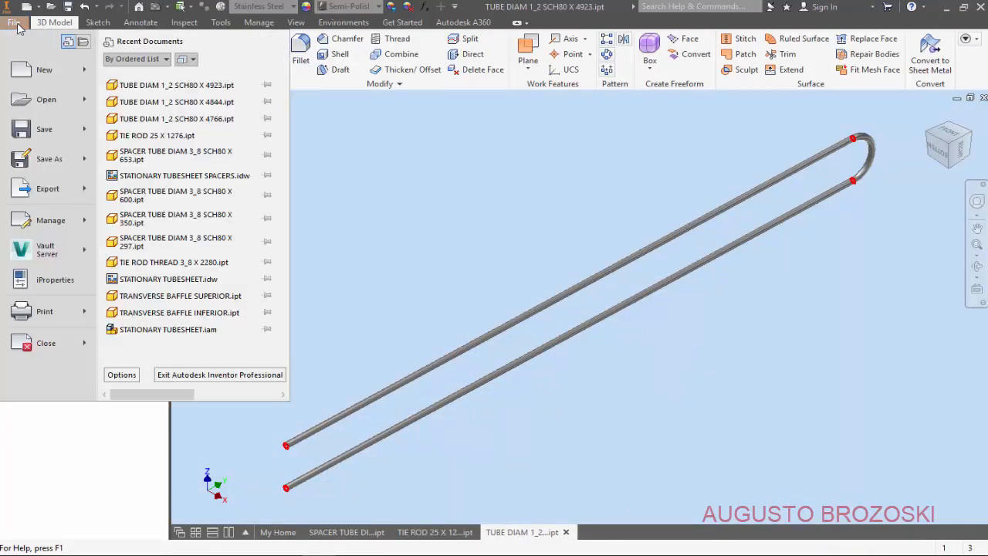
{"action": "left_click", "coordinate": [45, 164]}
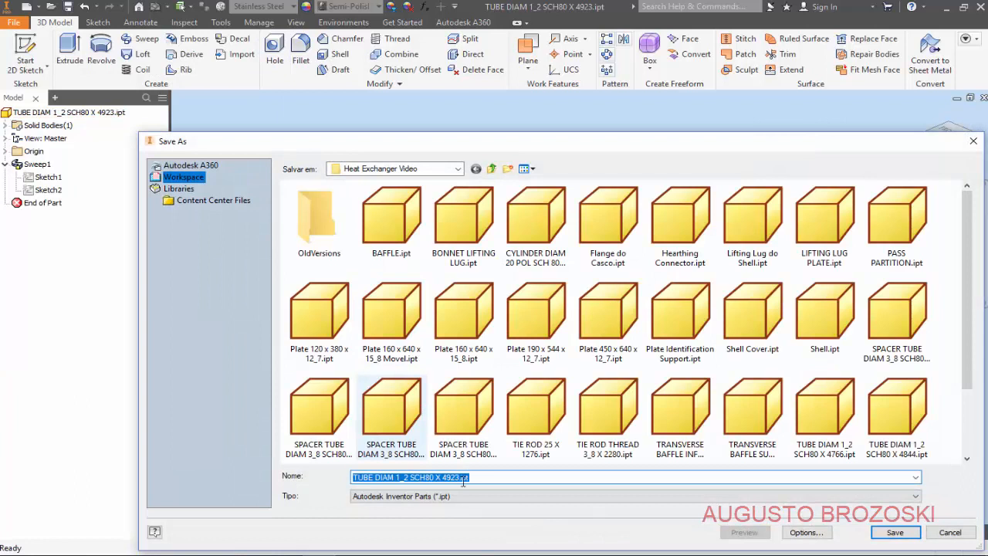
{"action": "left_click", "coordinate": [459, 478]}
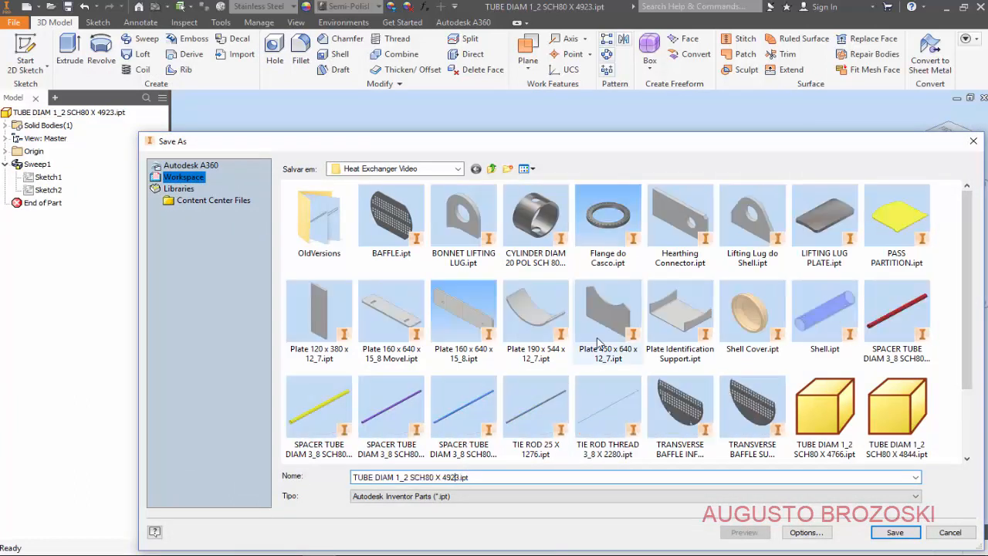
{"action": "key", "text": "BackSpace"}
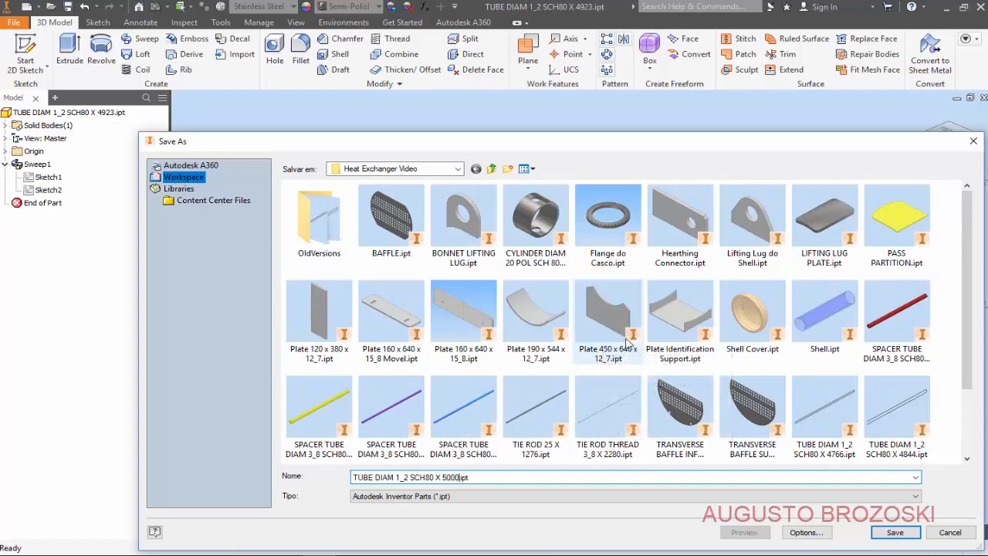
{"action": "left_click", "coordinate": [892, 533]}
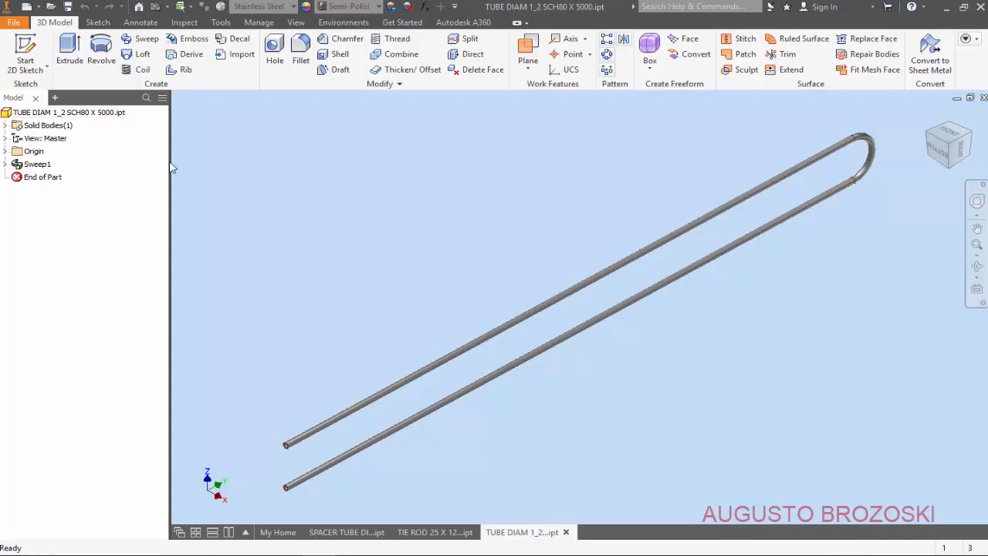
Step: Set the bend radius in the sweep's path sketch to 105 mm, finish the sketch and save the part
{"action": "left_click", "coordinate": [6, 163]}
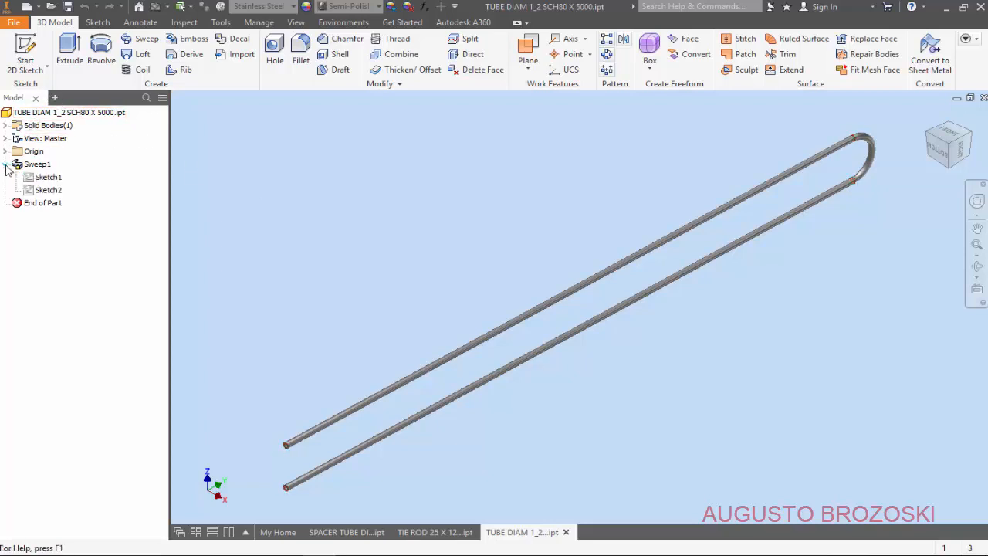
{"action": "right_click", "coordinate": [50, 179]}
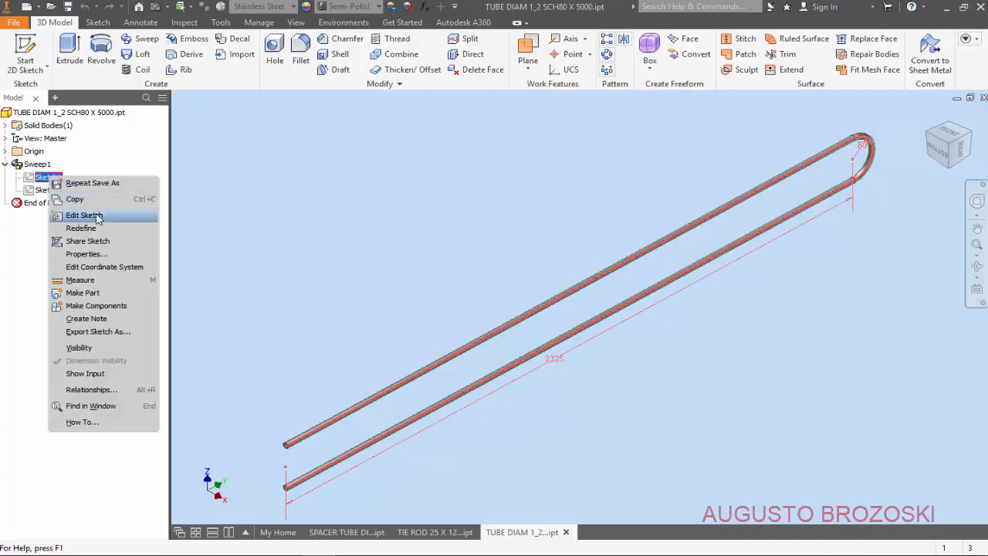
{"action": "left_click", "coordinate": [93, 217]}
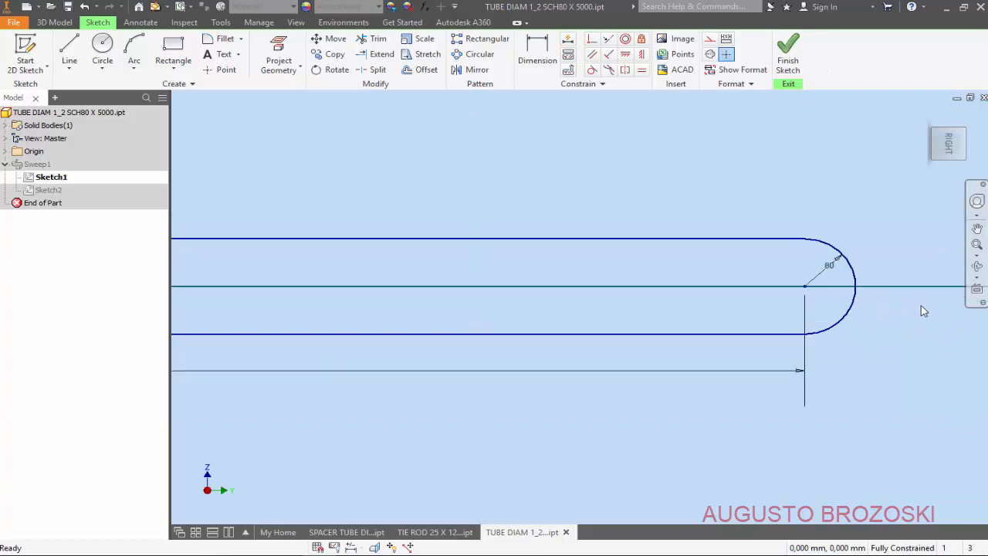
{"action": "scroll", "coordinate": [924, 311], "scroll_direction": "up", "scroll_amount": 5}
{"action": "double_click", "coordinate": [606, 168]}
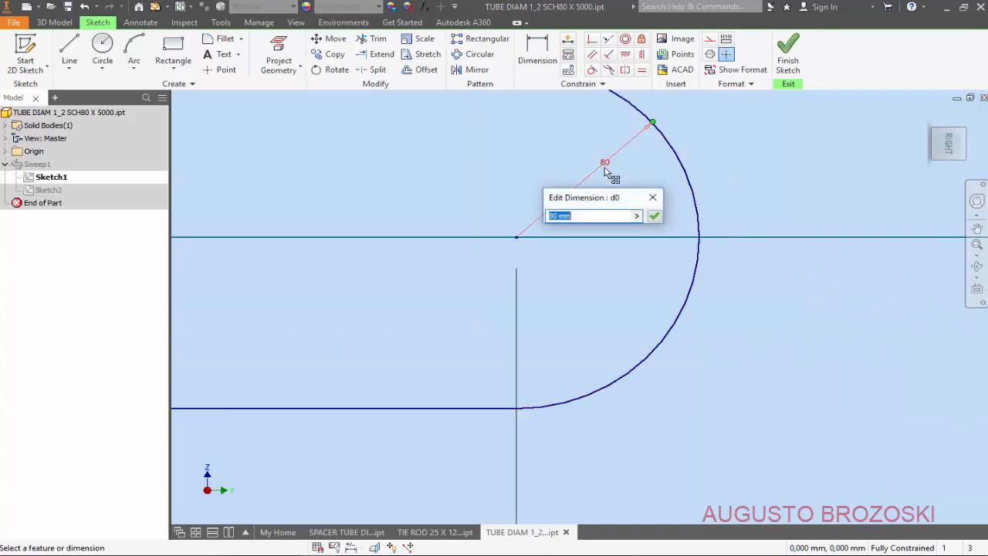
{"action": "type", "text": "105"}
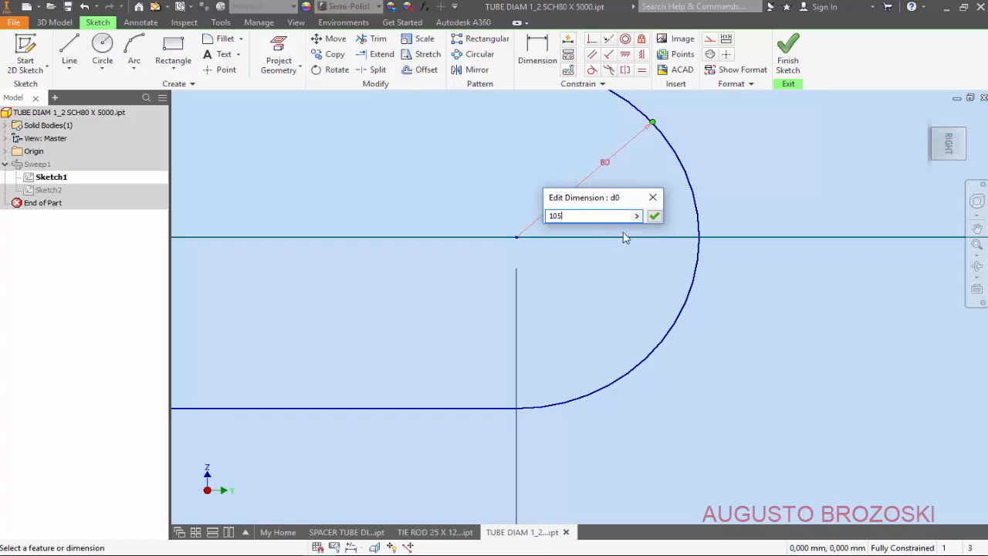
{"action": "left_click", "coordinate": [654, 215]}
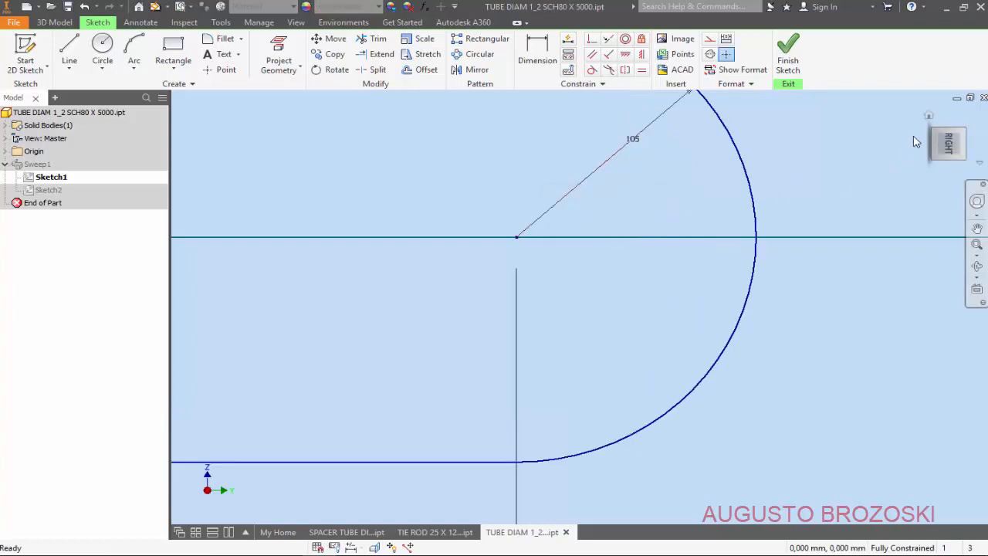
{"action": "left_click", "coordinate": [930, 117]}
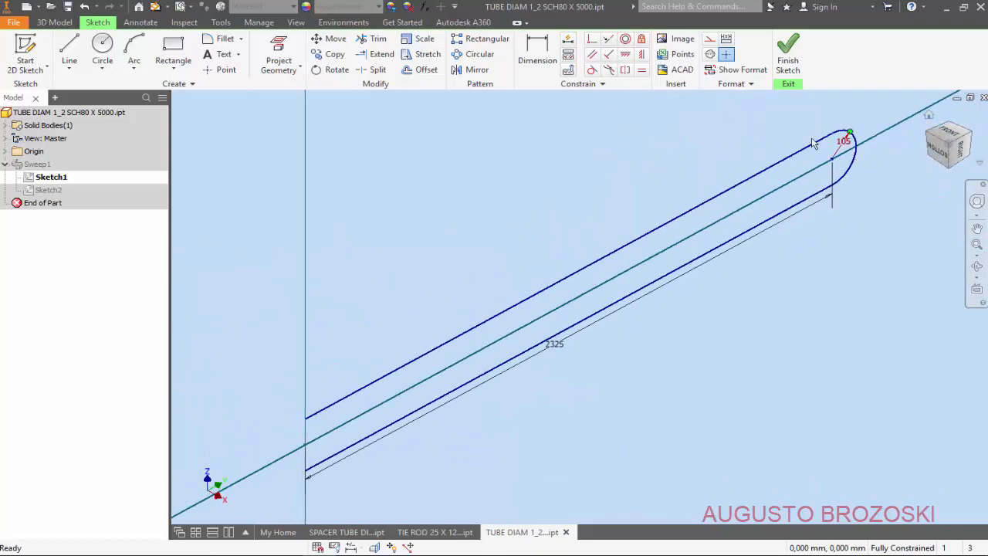
{"action": "left_click", "coordinate": [788, 61]}
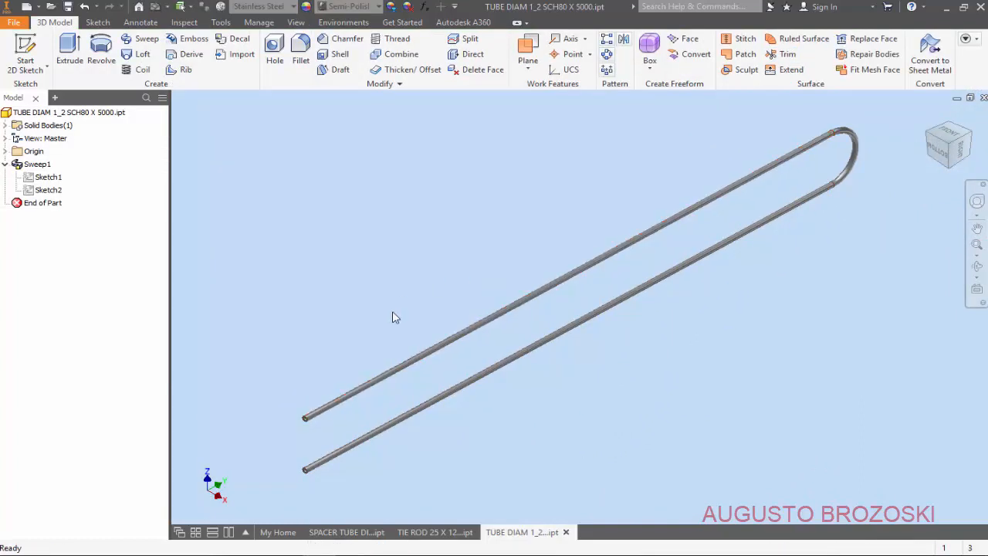
{"action": "left_click", "coordinate": [68, 8]}
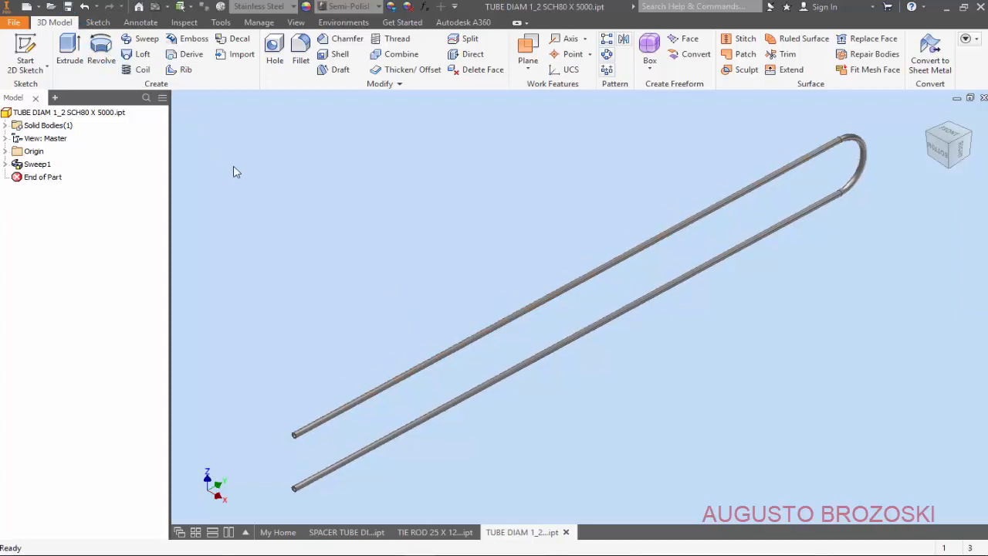